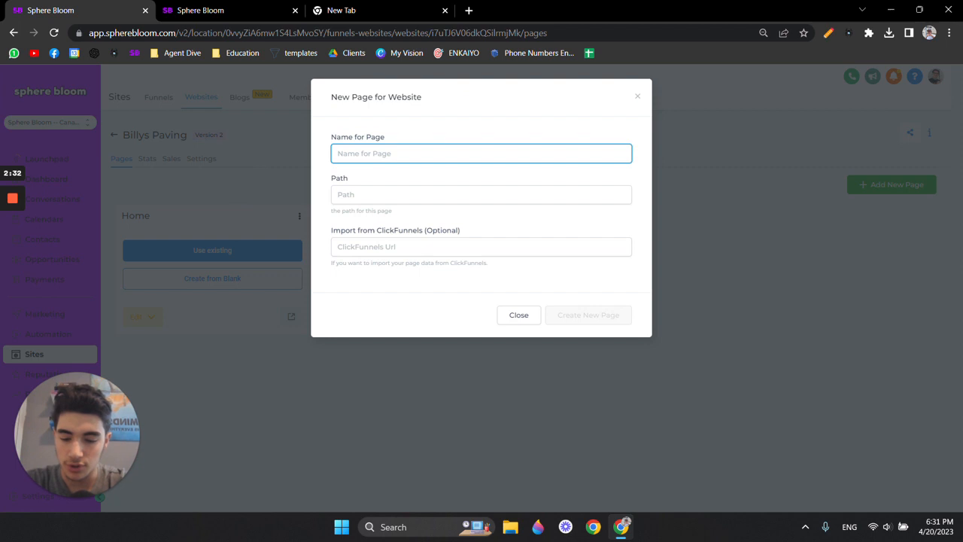
type("Home")
key("ctrl+a")
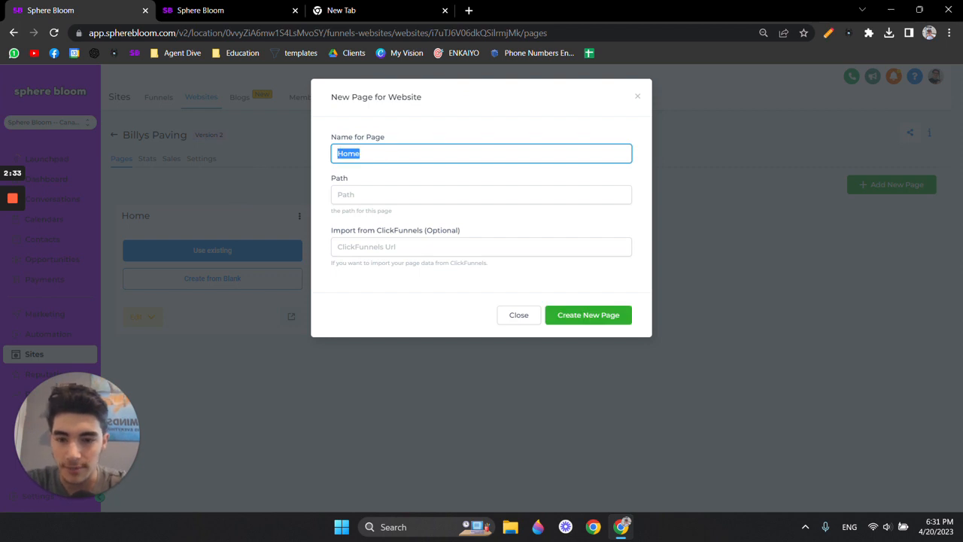
key("BackSpace")
left_click(518, 315)
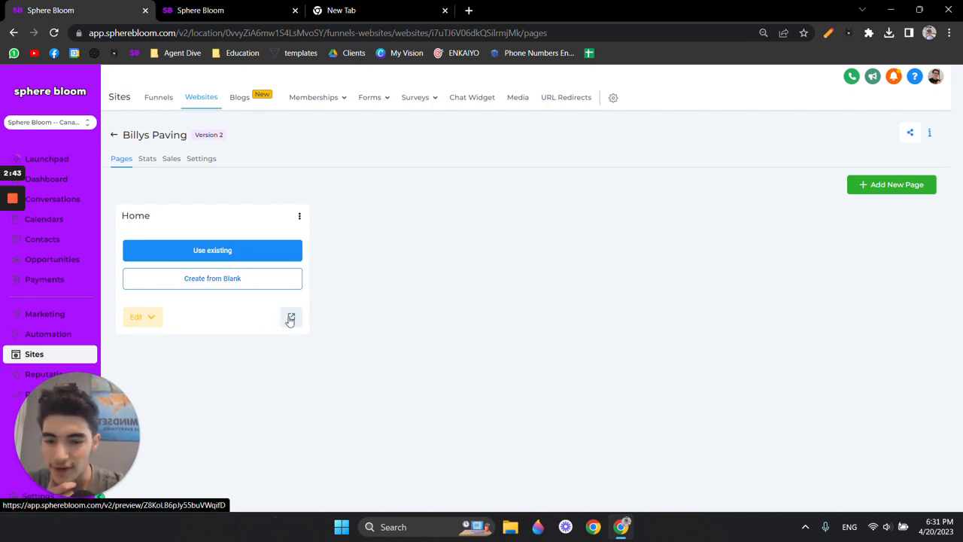
Step: Switch to the page builder already open in another browser tab for the Home page
left_click(150, 321)
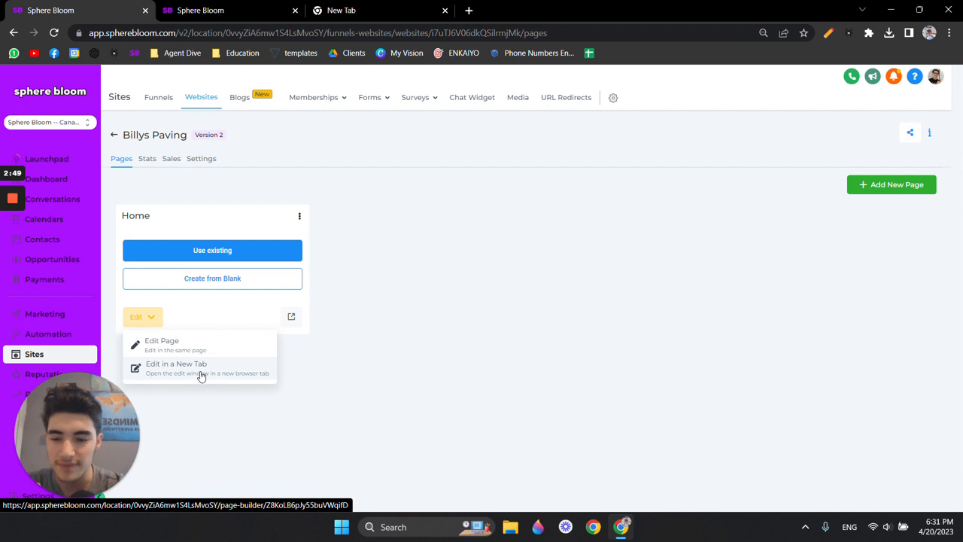
left_click(205, 395)
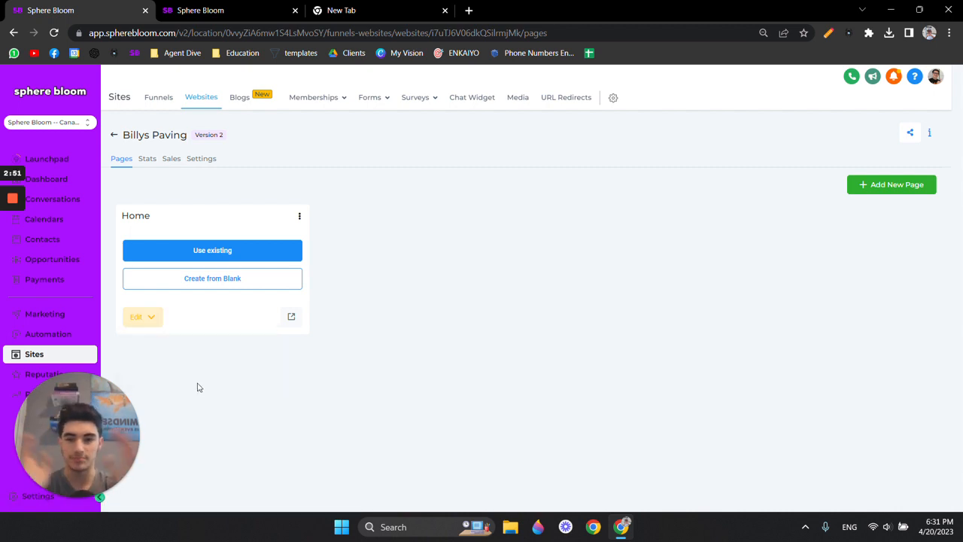
key("ctrl+Tab")
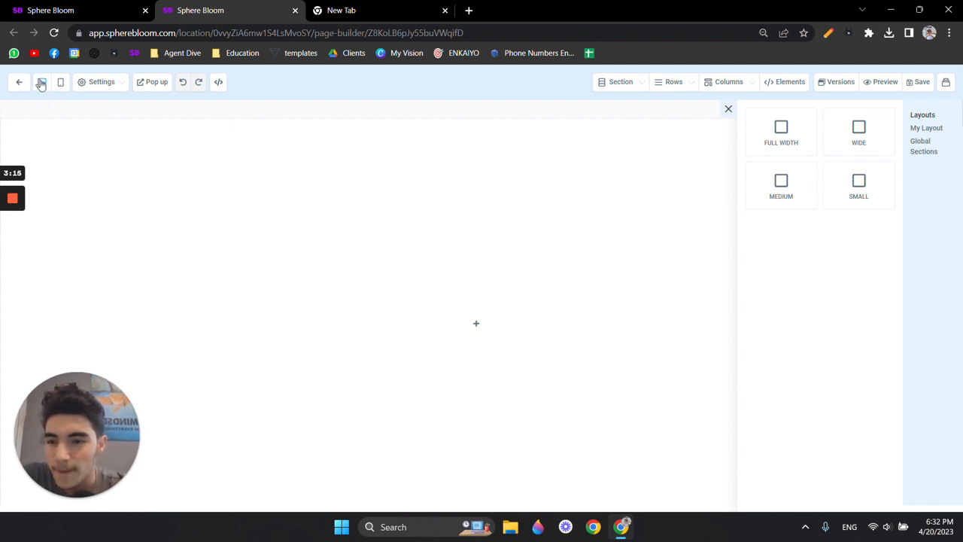
Step: Preview the blank page in the mobile layout and return to the desktop layout
left_click(42, 85)
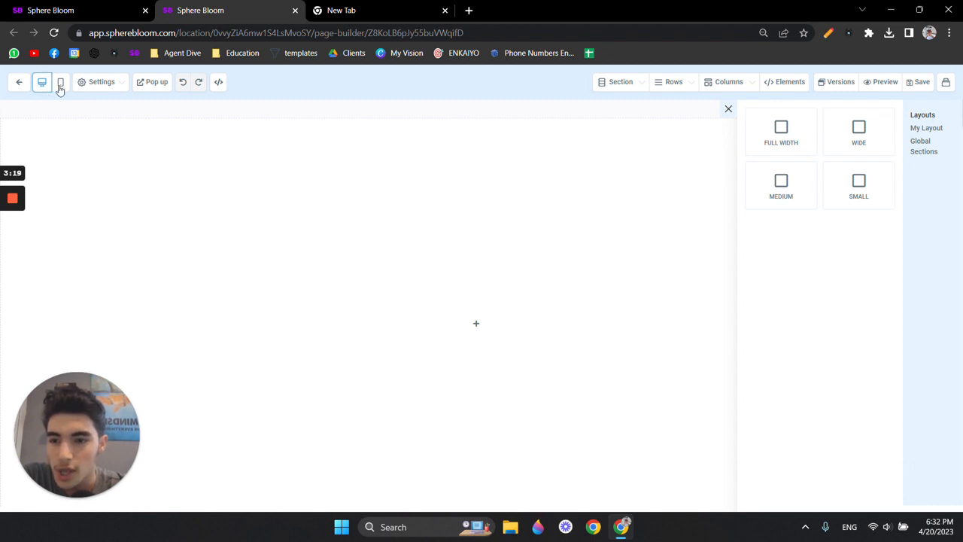
left_click(63, 88)
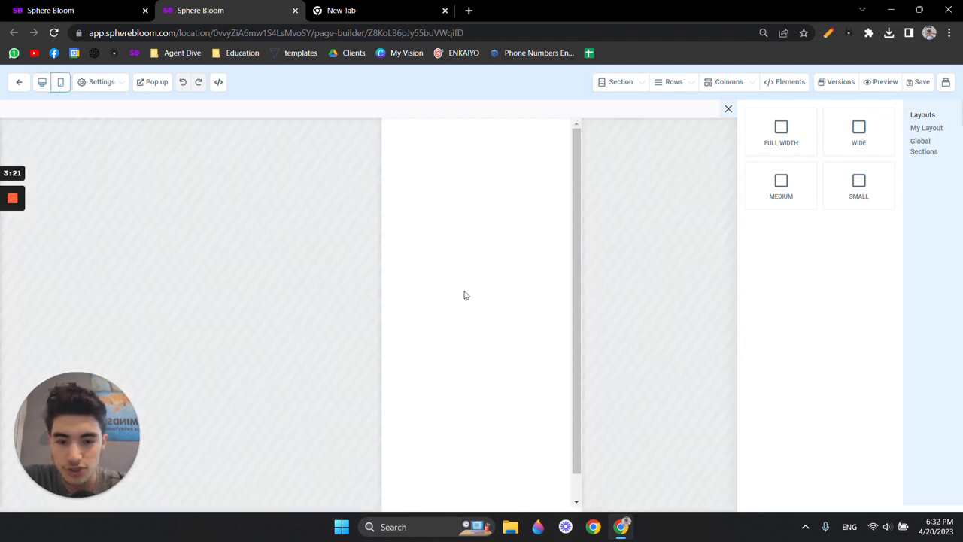
left_click(42, 83)
Step: Open the page's background settings, try an orange background color and reset the color to transparent
mouse_move(91, 94)
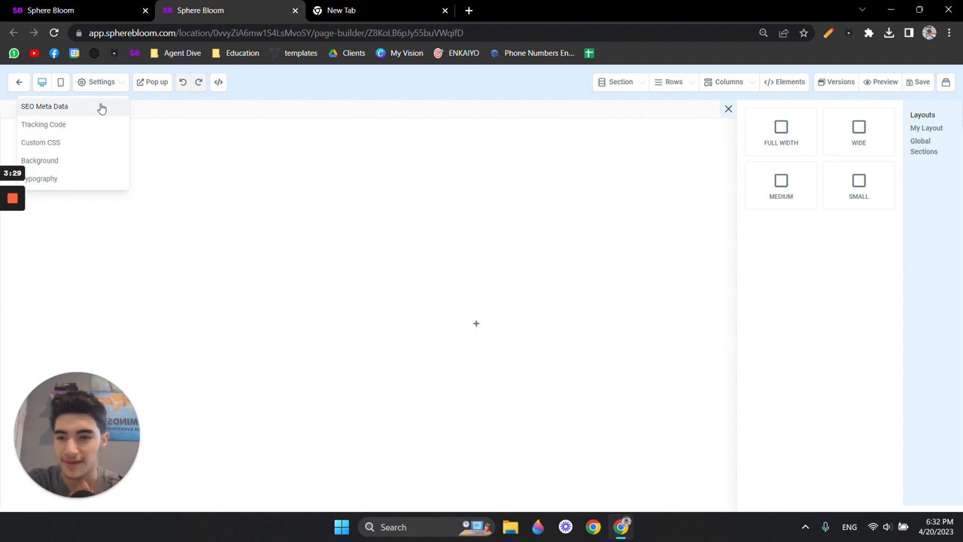
left_click(94, 162)
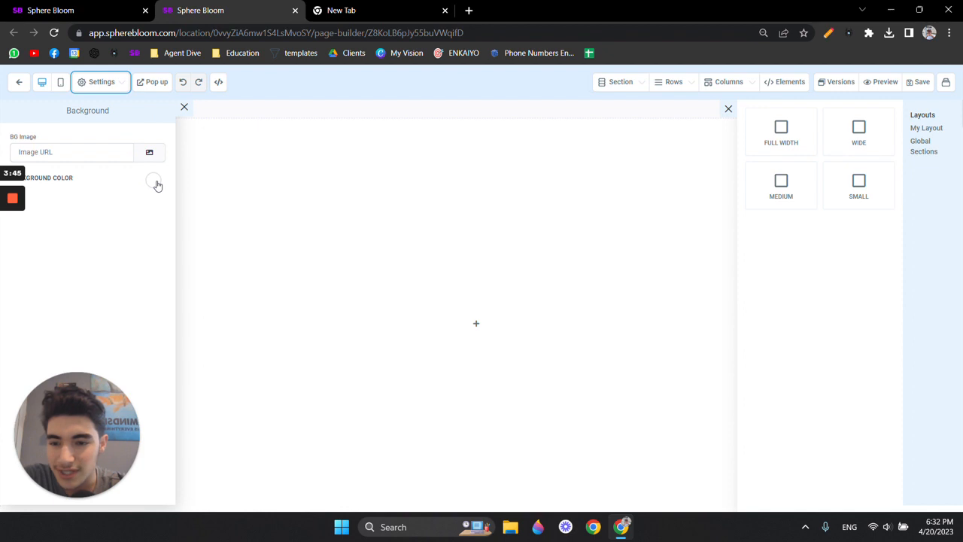
left_click(154, 182)
left_click(141, 204)
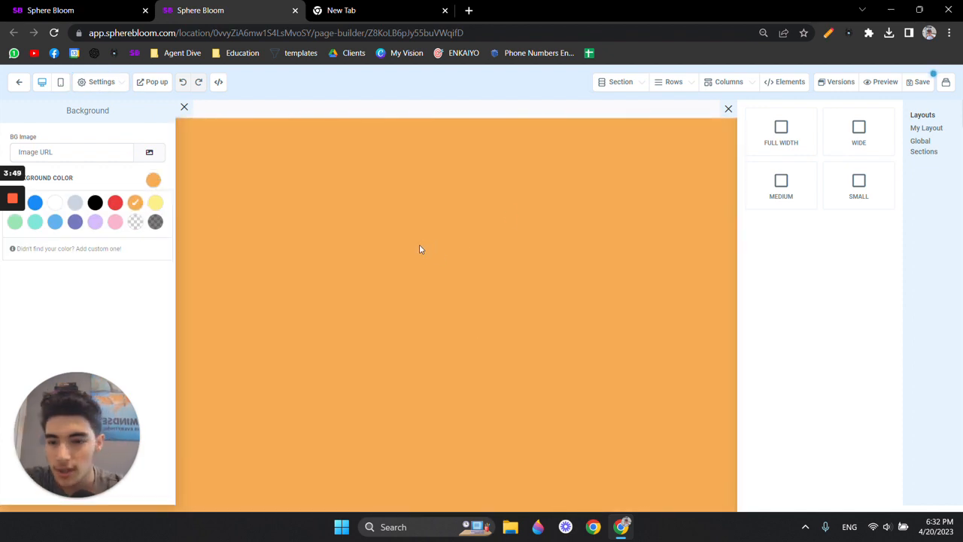
left_click(135, 221)
left_click(154, 182)
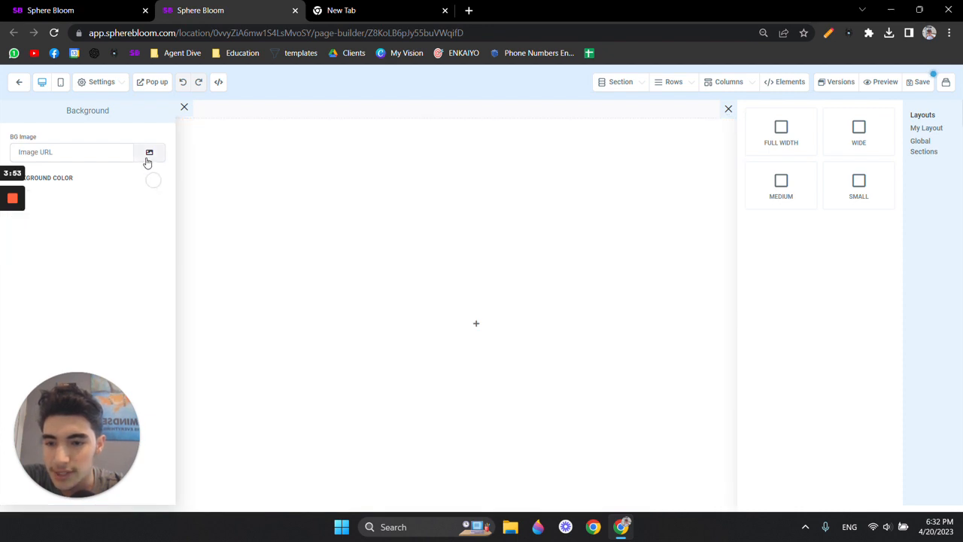
left_click(148, 159)
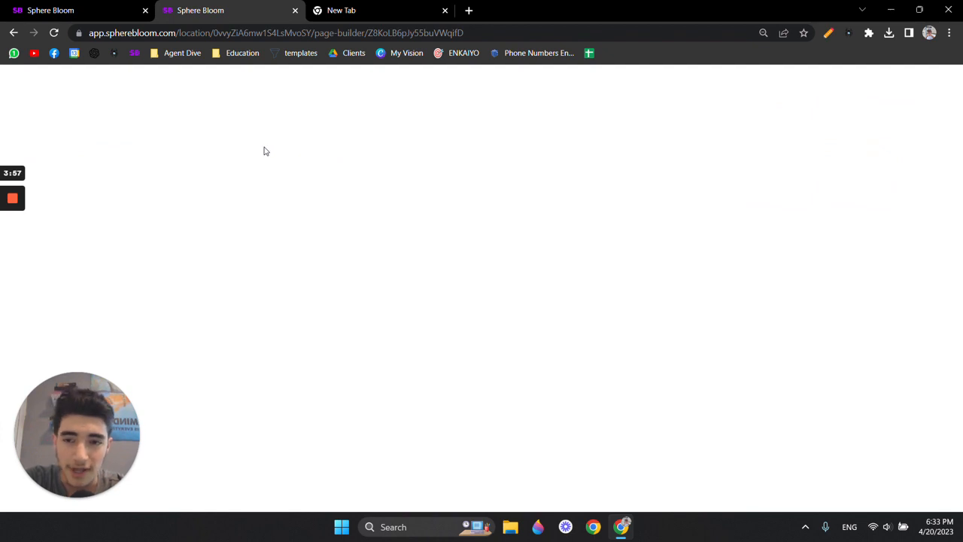
mouse_move(12, 229)
left_click(12, 248)
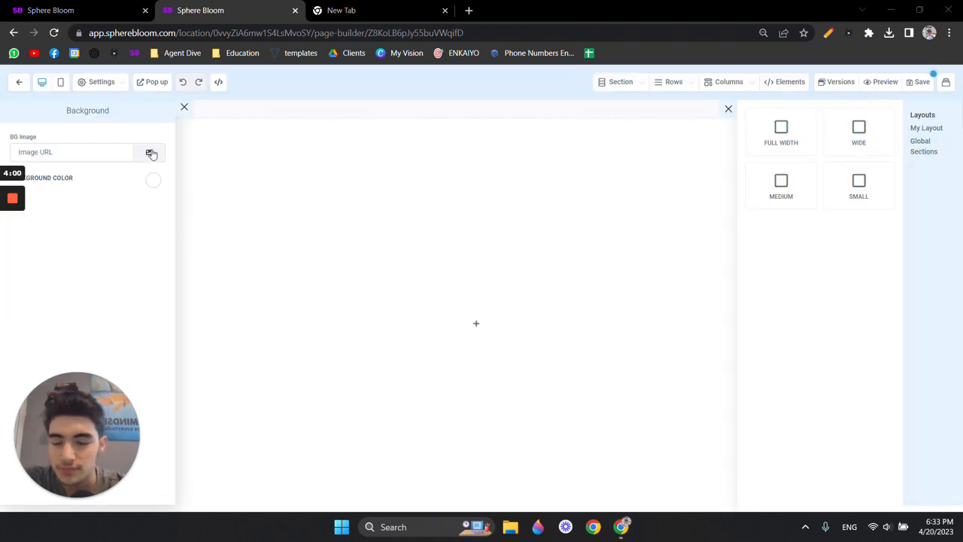
left_click(22, 152)
left_click(71, 152)
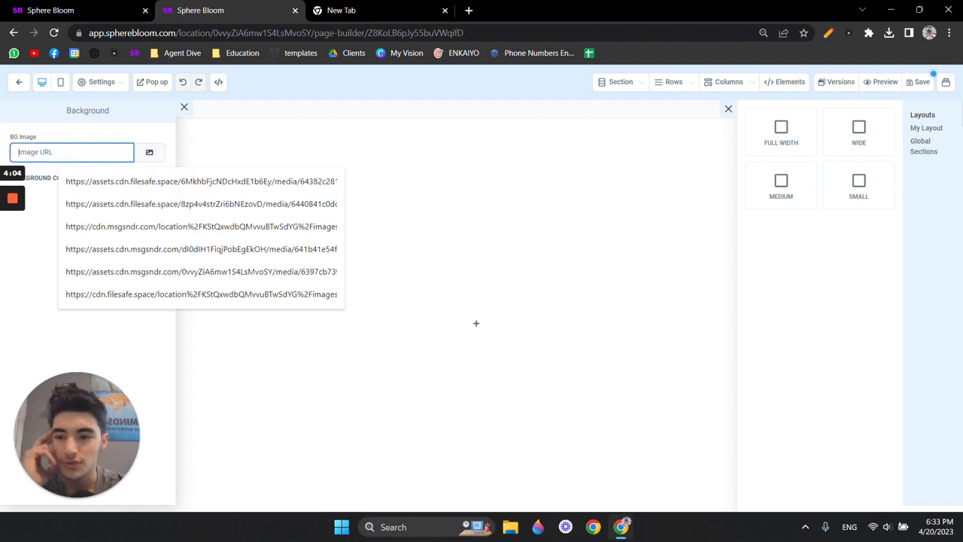
left_click(77, 143)
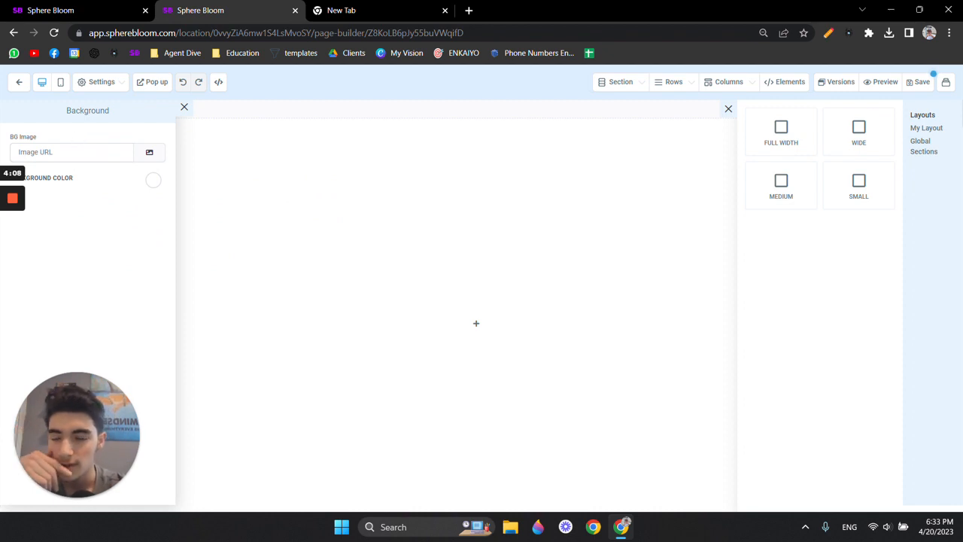
Step: Open the media library for the page's background image and look through the stored files
left_click(148, 154)
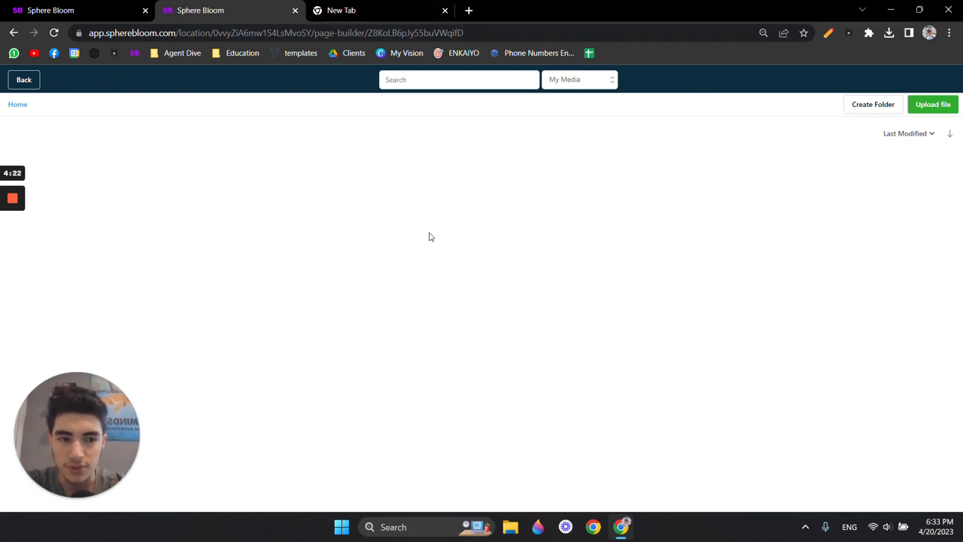
scroll(517, 217, "down", 3)
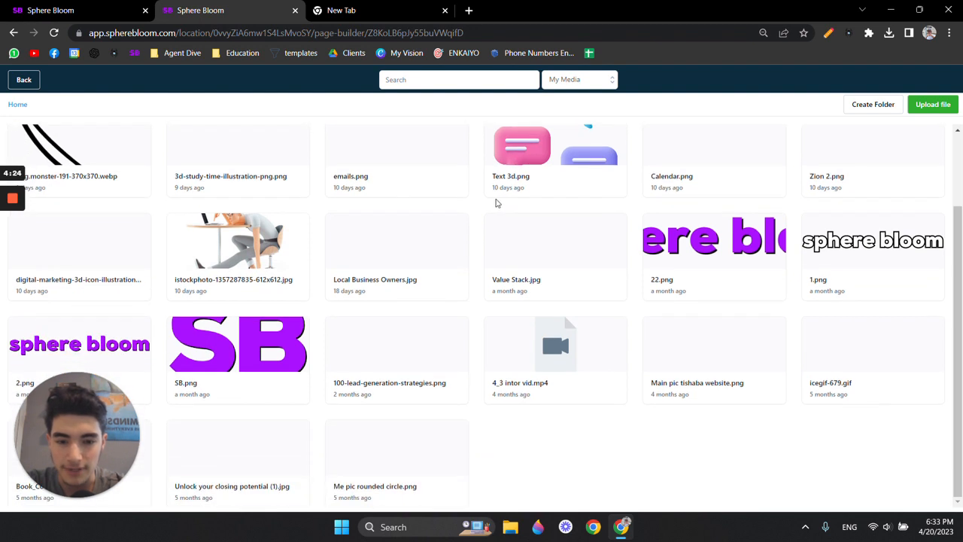
scroll(451, 184, "up", 3)
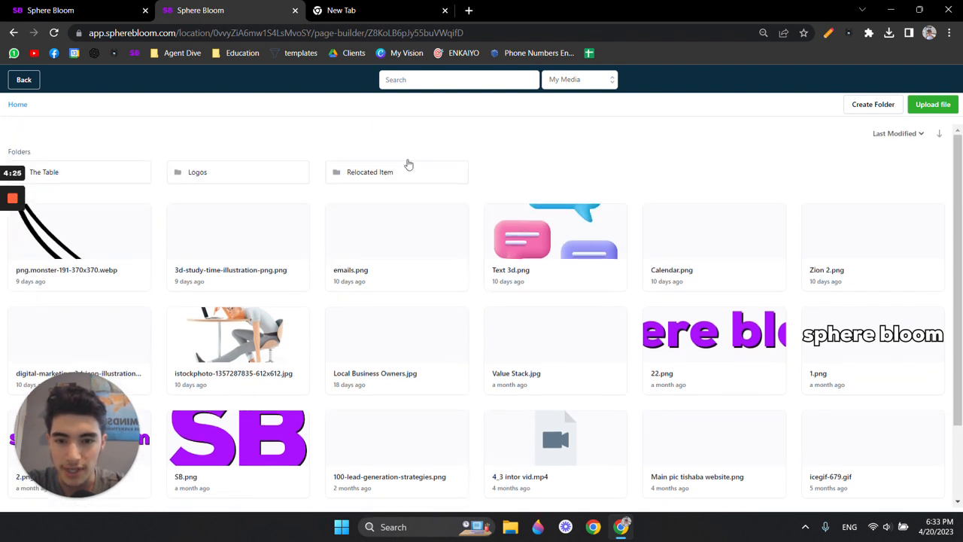
Step: Switch to the empty browser tab and search Google for "paving"
left_click(366, 12)
left_click(365, 34)
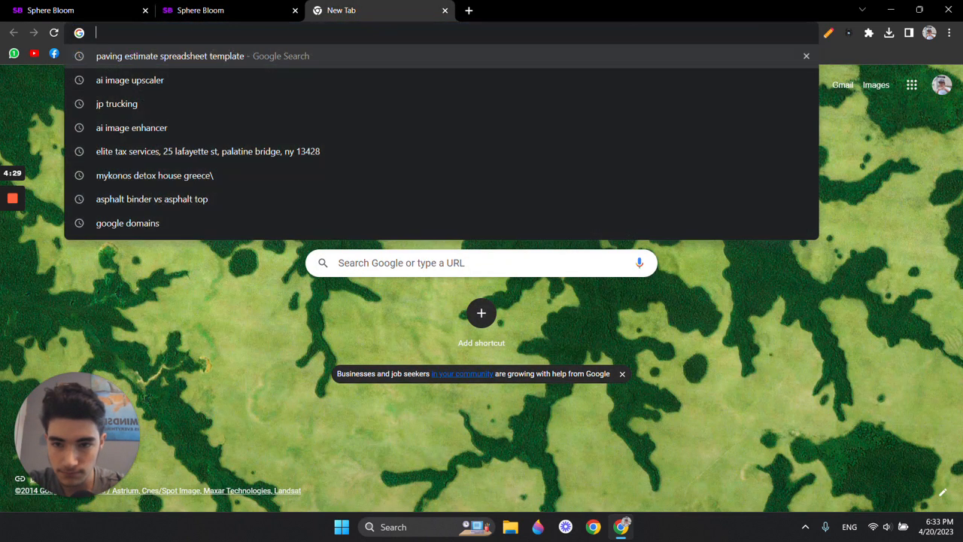
type("paving")
key("Return")
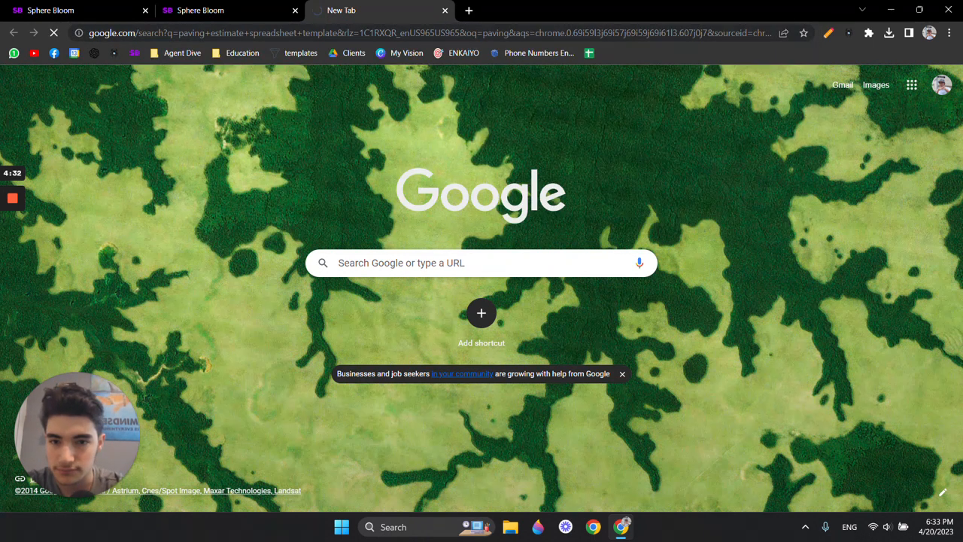
key("ctrl+l")
type("paving")
key("Return")
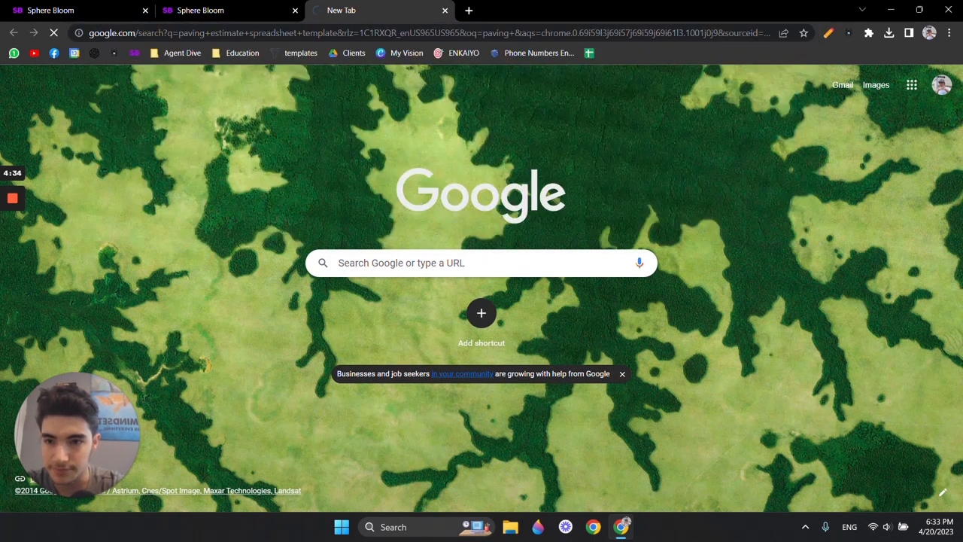
key("ctrl+l")
type("paving")
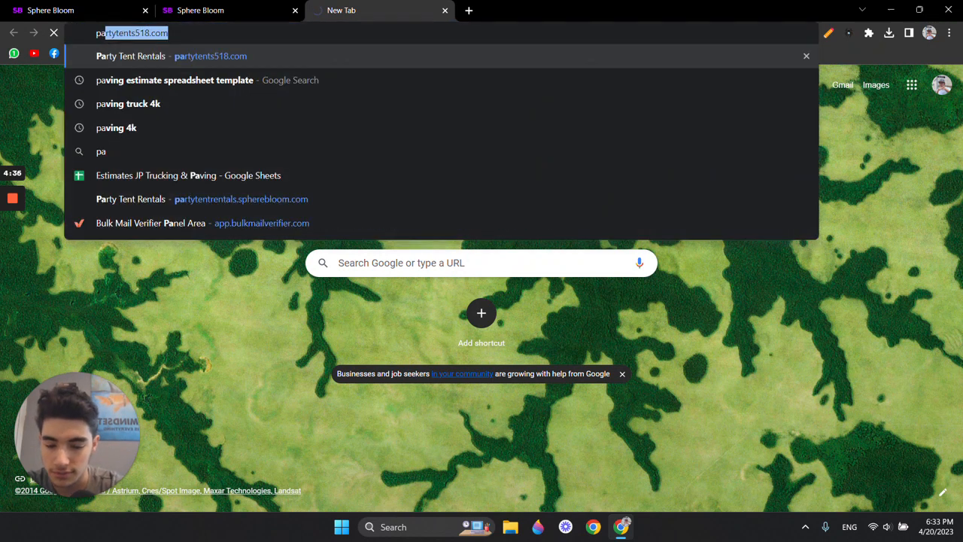
key("Return")
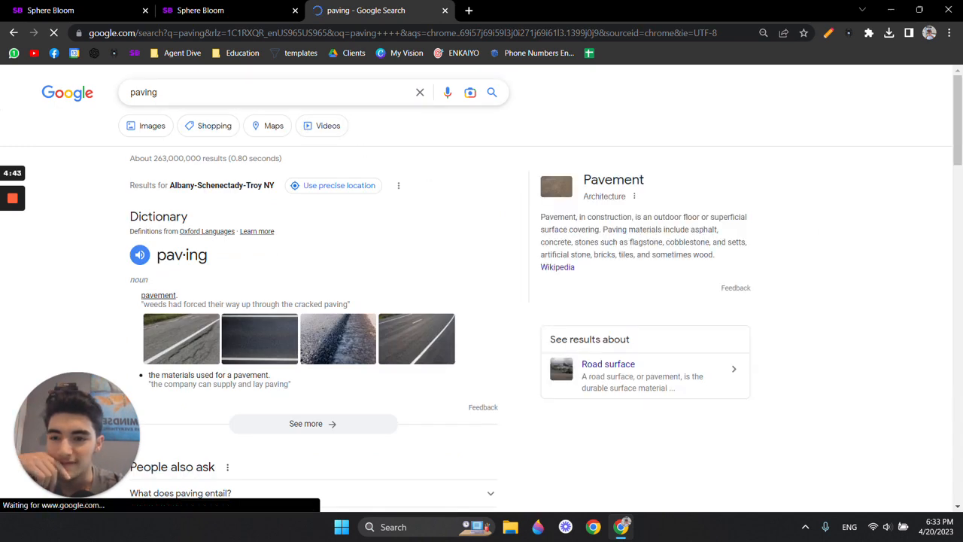
Step: Refine the Google search to "paving 4k home" and show the image results
type("4k")
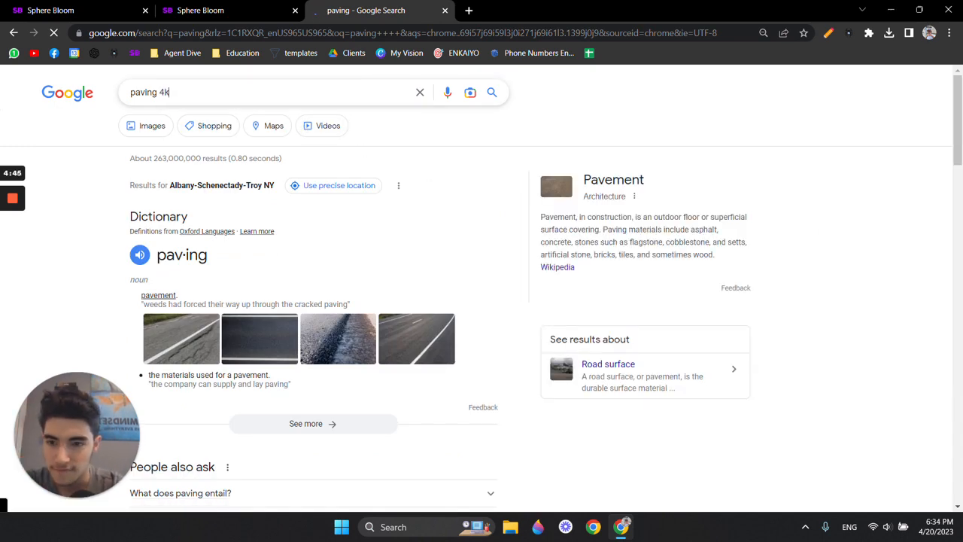
type(" home")
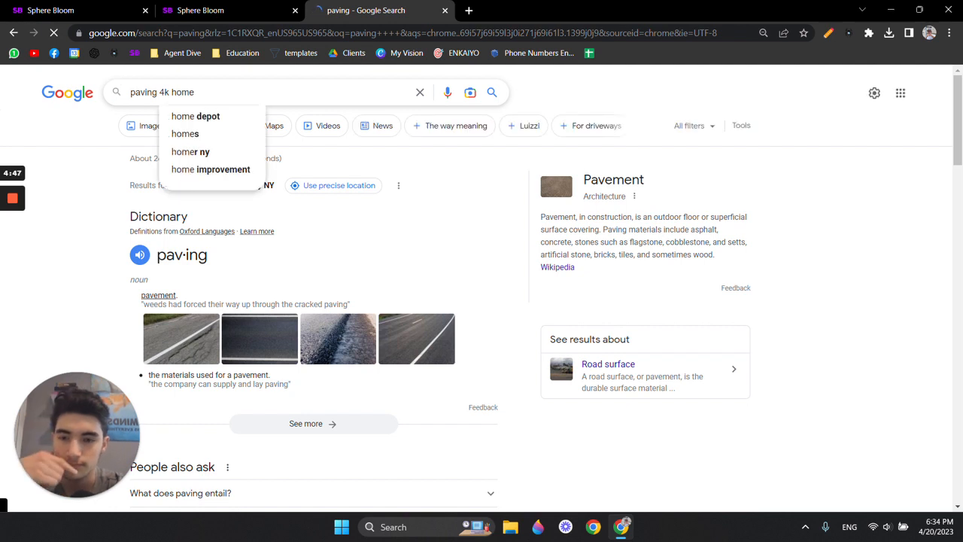
key("Return")
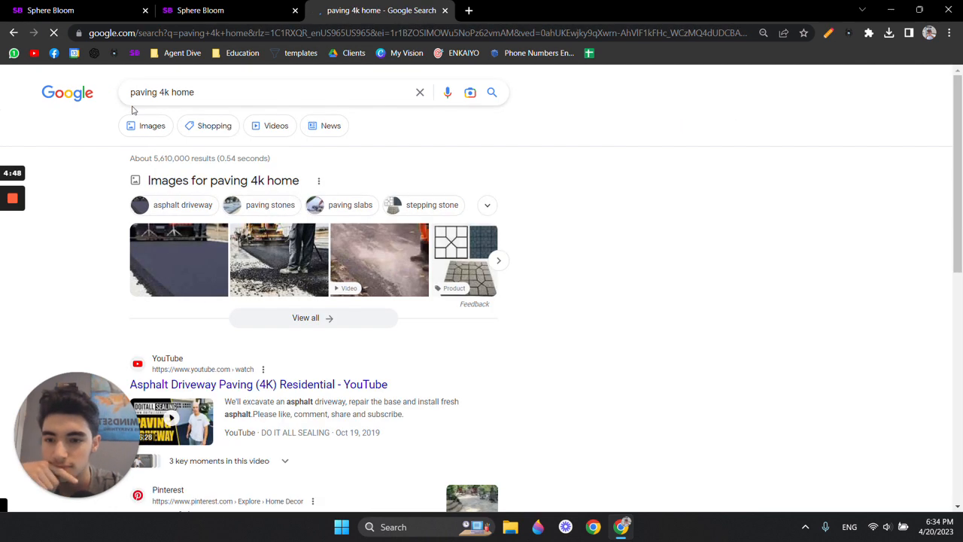
left_click(135, 125)
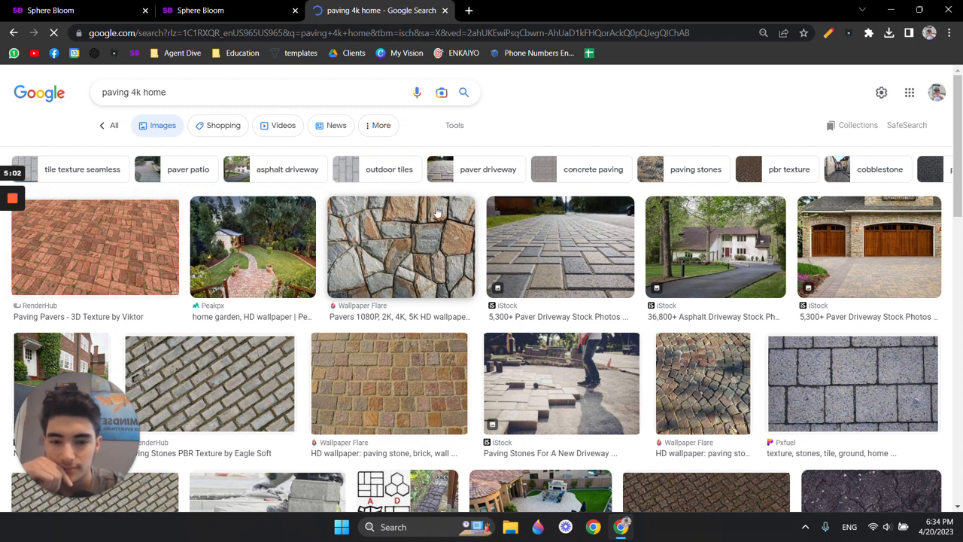
Step: Upload the red brick paver image from the search results to the media library and use it as the page background
left_click(12, 241)
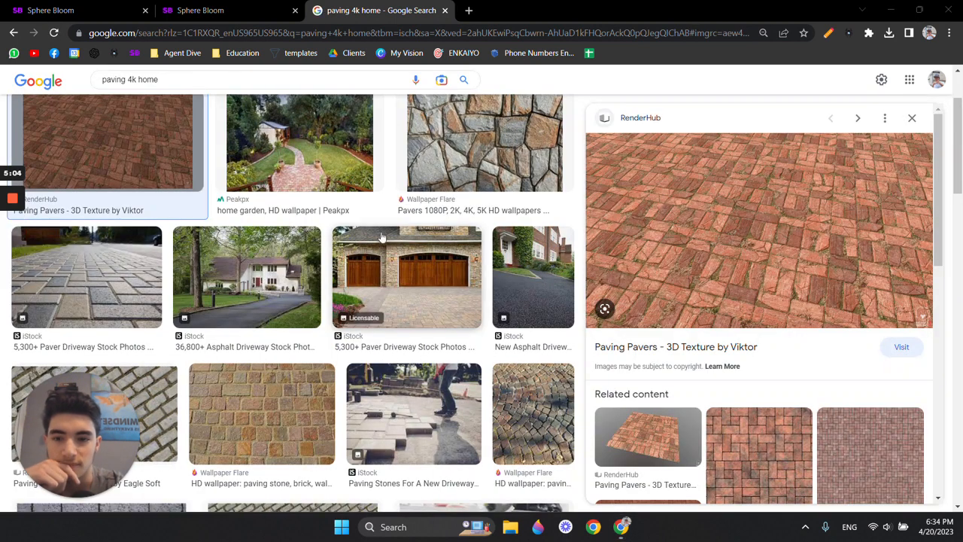
left_click_drag(723, 235, 543, 169)
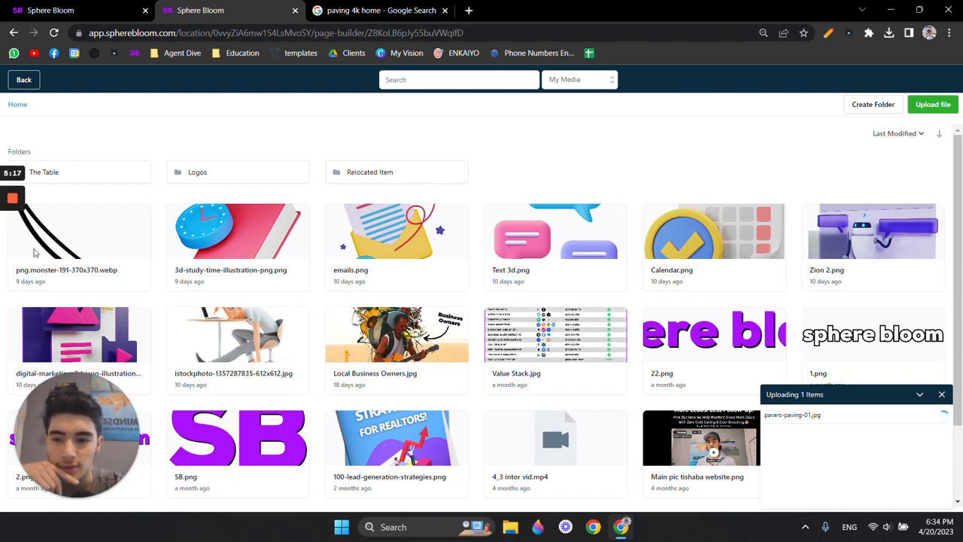
mouse_move(17, 197)
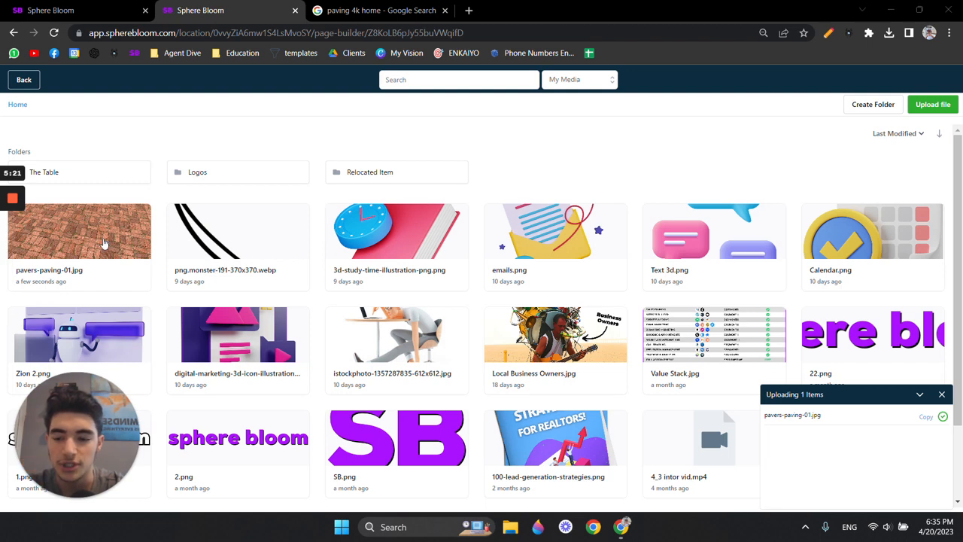
left_click(104, 242)
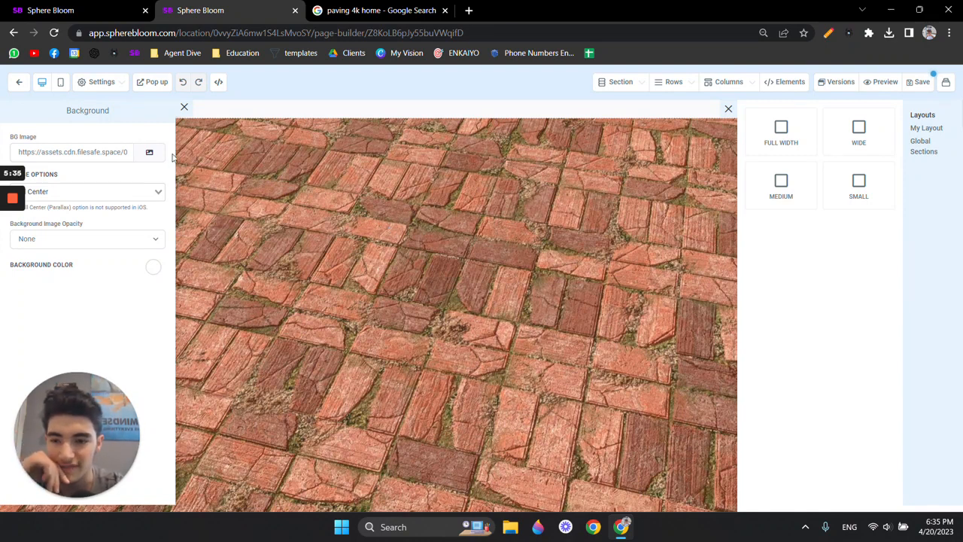
Step: Remove the background image from the page and close the background settings
triple_click(90, 152)
key("BackSpace")
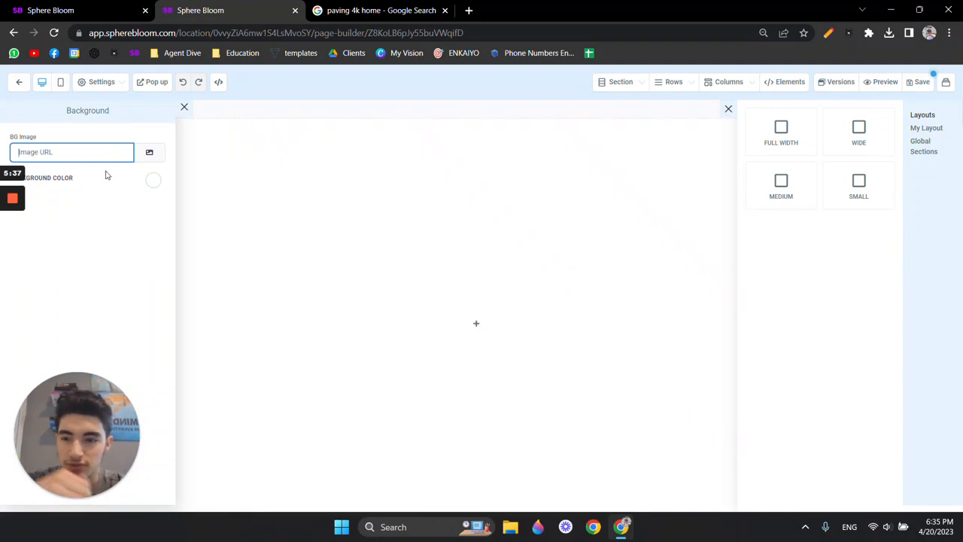
left_click(184, 108)
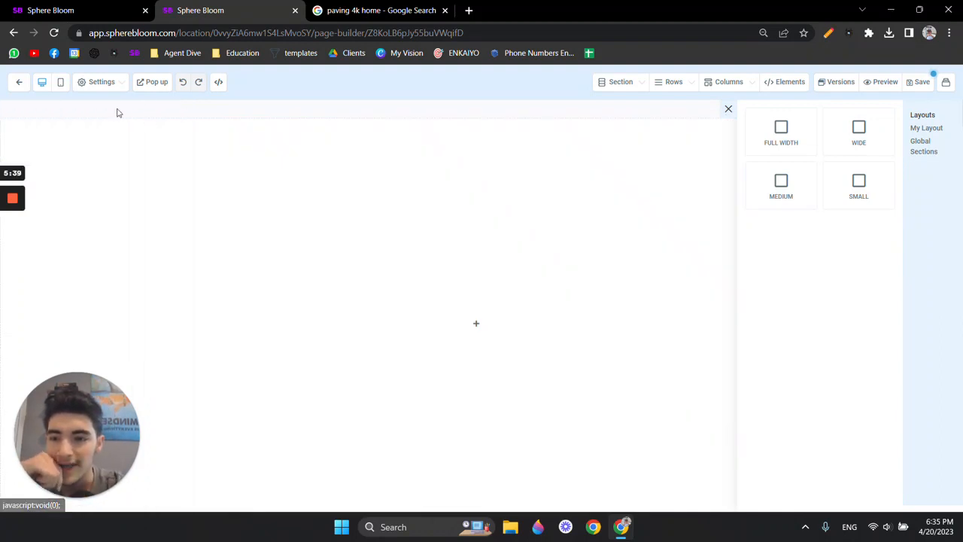
Step: Open the page's typography settings and look through the fonts available for the headline and content text
left_click(98, 92)
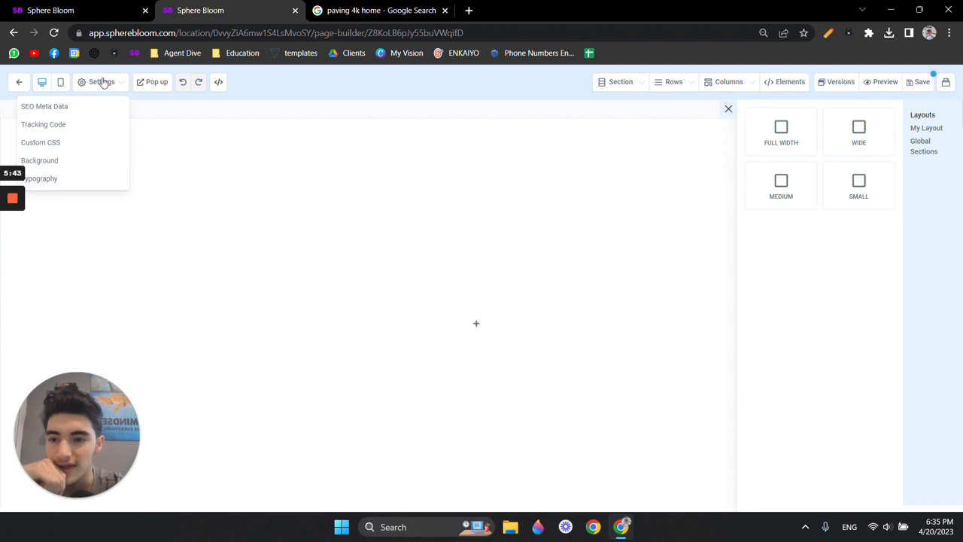
left_click(82, 180)
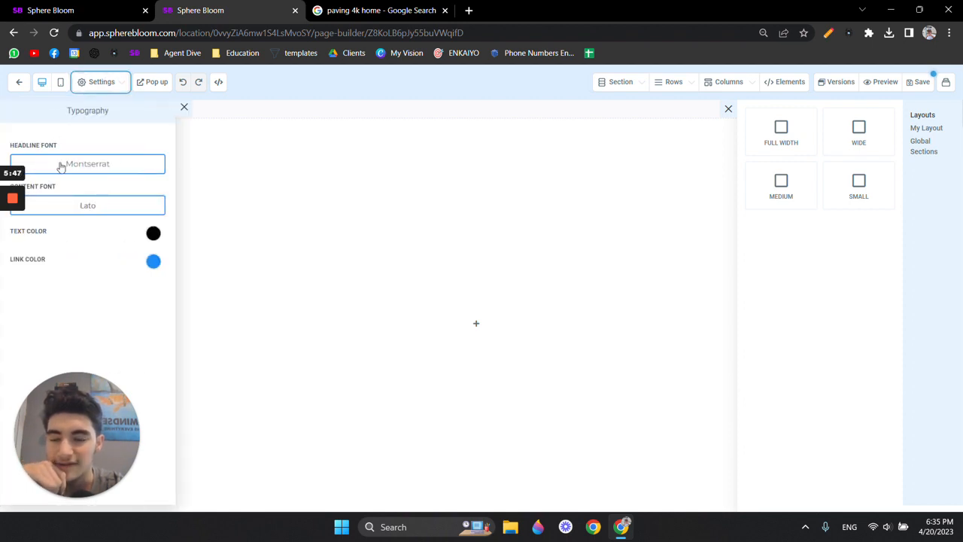
left_click(99, 165)
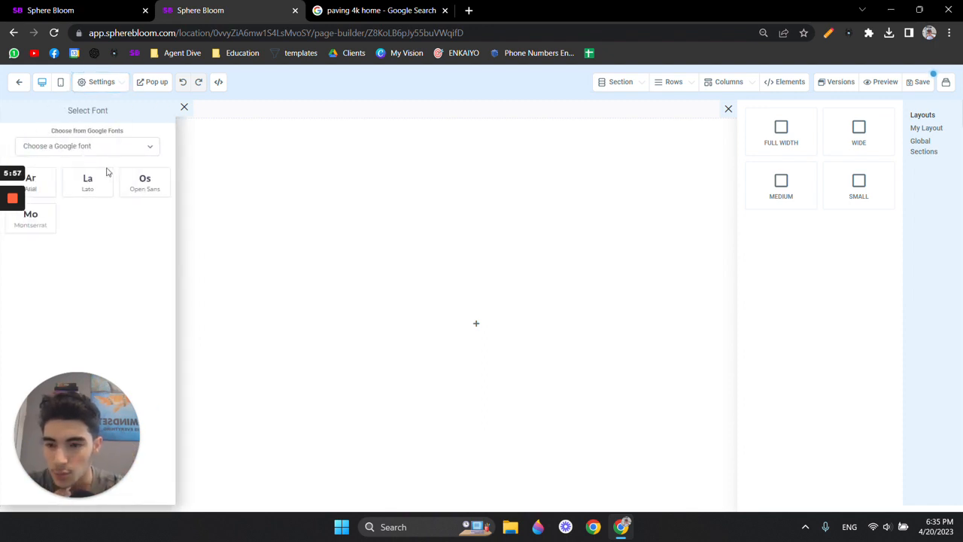
left_click(184, 107)
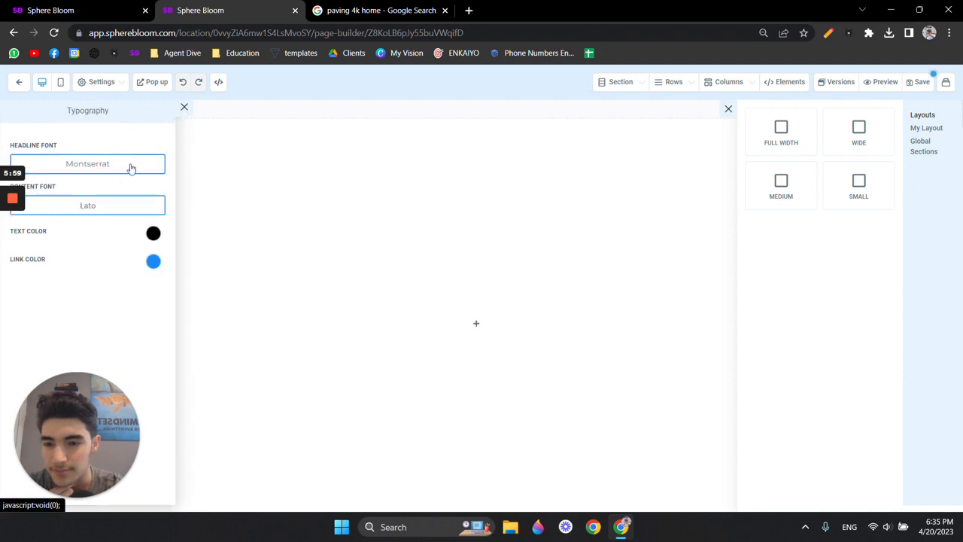
left_click(116, 207)
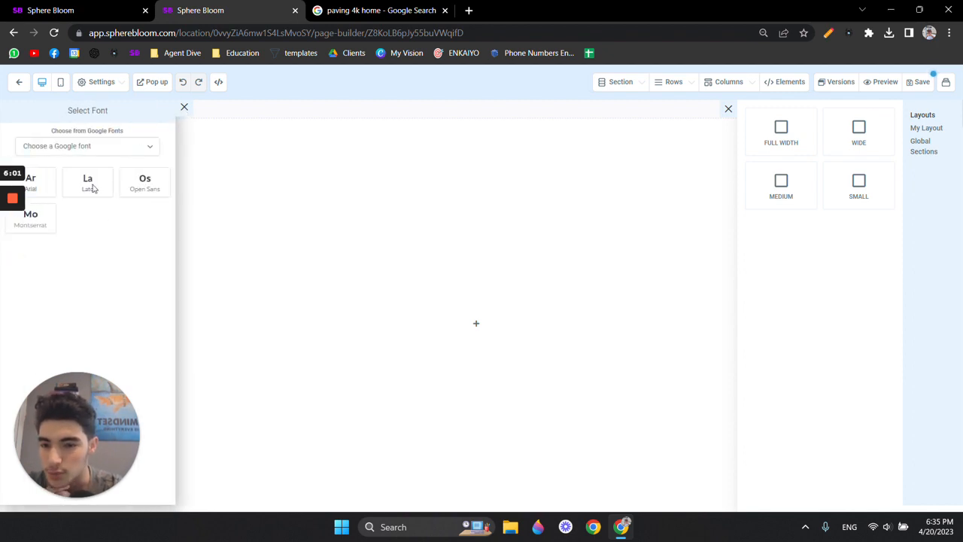
left_click(184, 108)
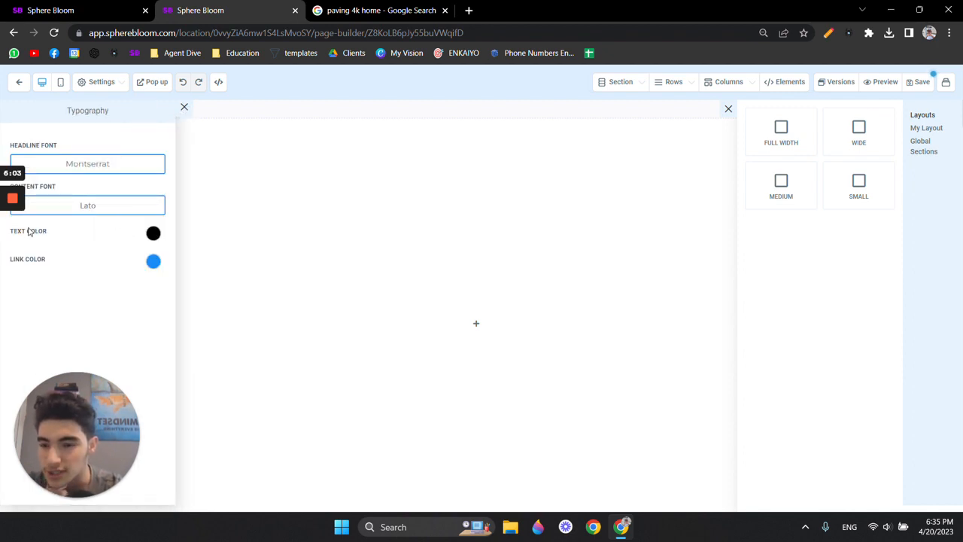
Step: Set the page's link color to red and close the typography settings
left_click(153, 262)
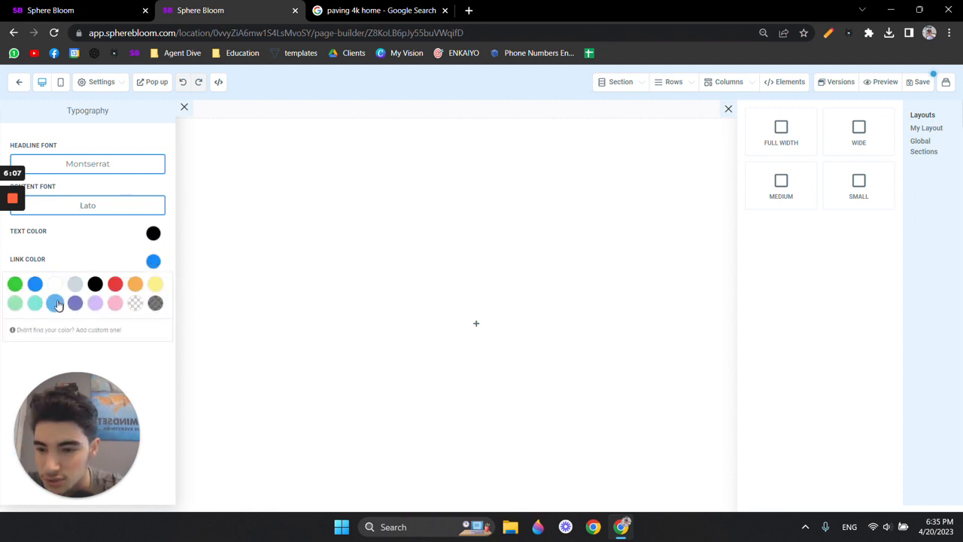
left_click(115, 284)
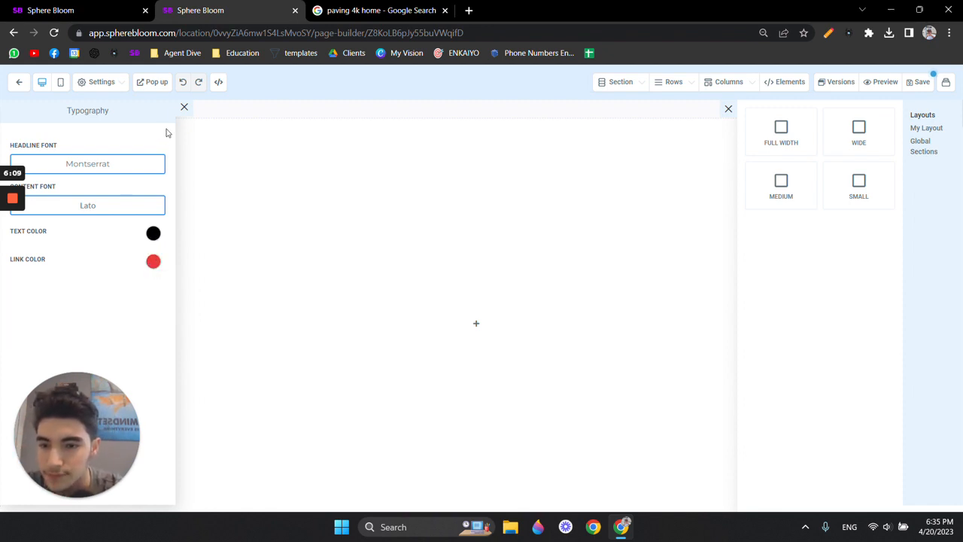
left_click(184, 108)
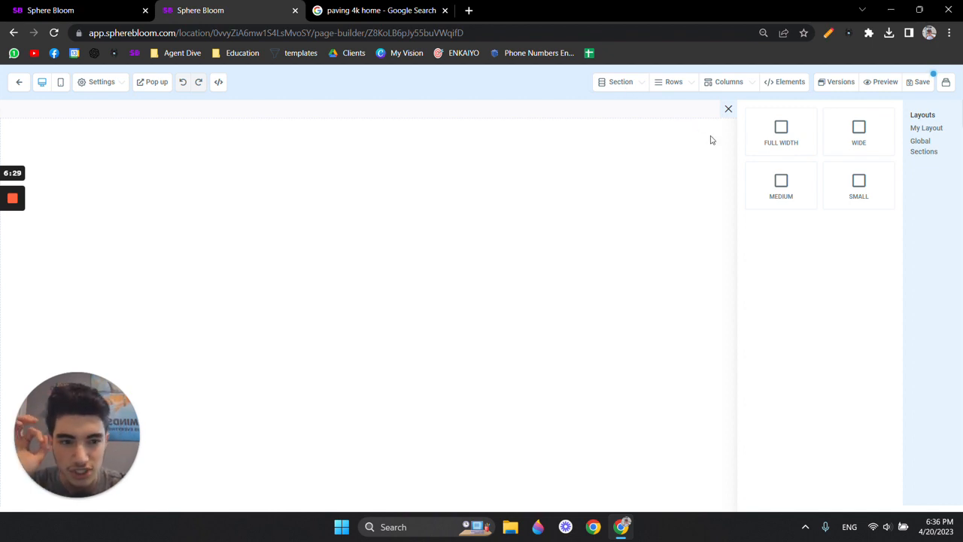
Step: Add a full-width section to the empty page
left_click(789, 137)
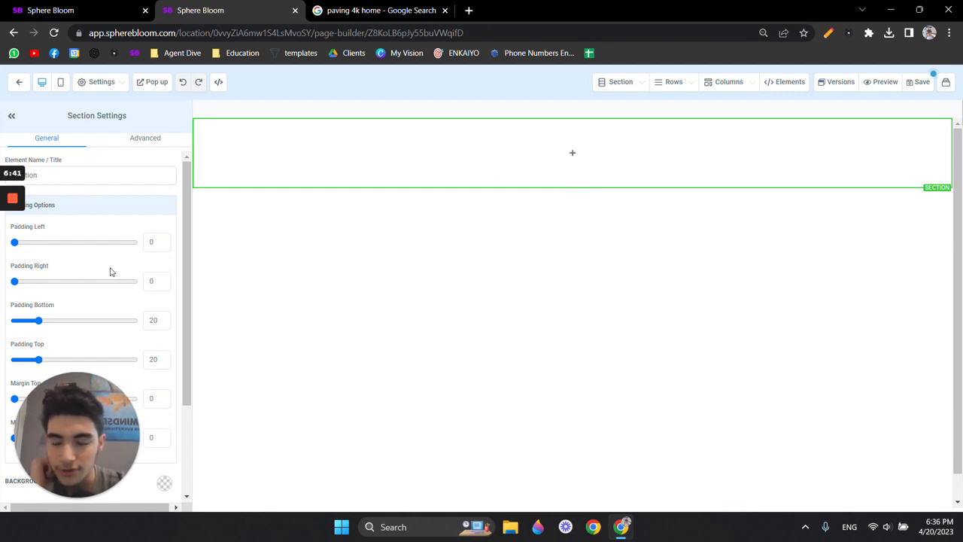
scroll(112, 271, "down", 2)
scroll(119, 270, "up", 2)
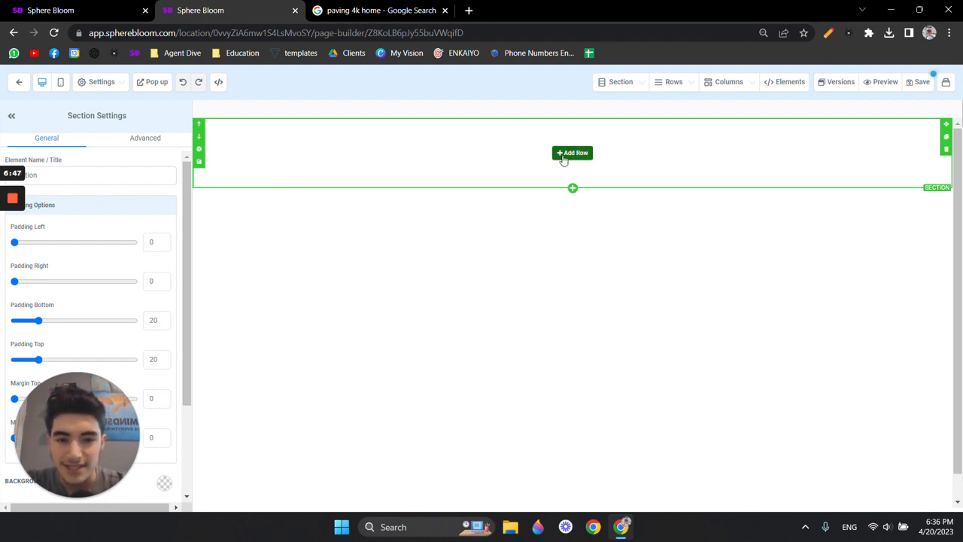
Step: Examine the new section's general settings, from its name and padding to its margins and background options
double_click(102, 175)
left_click(104, 160)
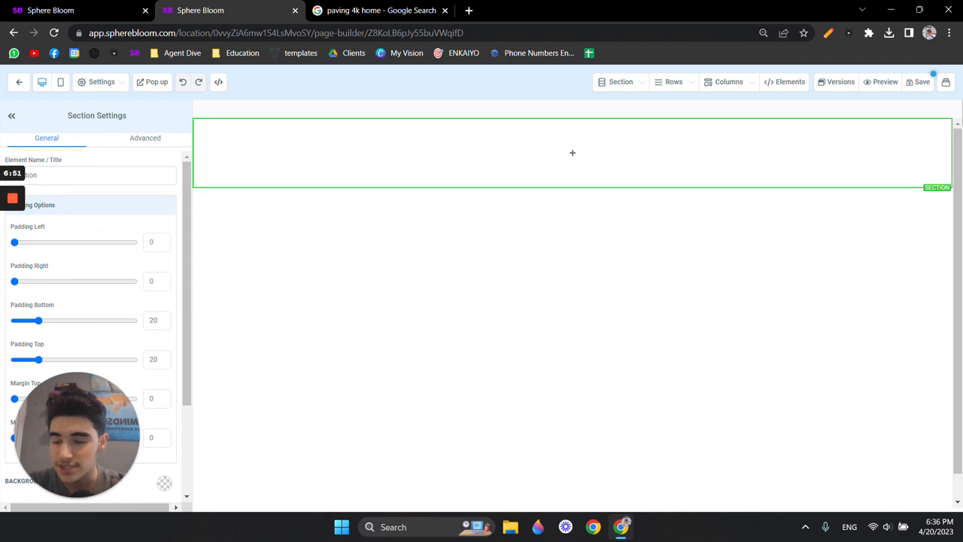
scroll(121, 177, "down", 1)
left_click_drag(190, 231, 193, 197)
scroll(137, 207, "up", 1)
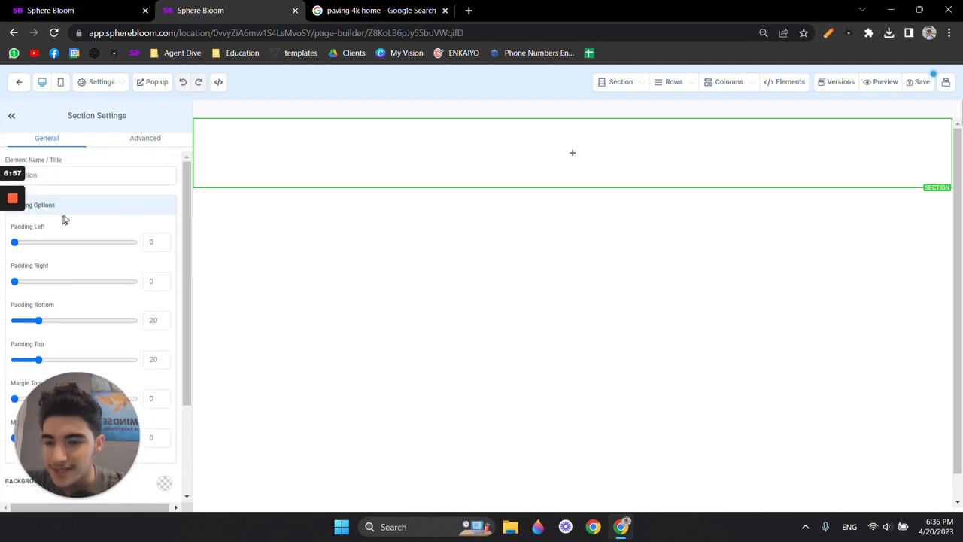
scroll(192, 241, "down", 1)
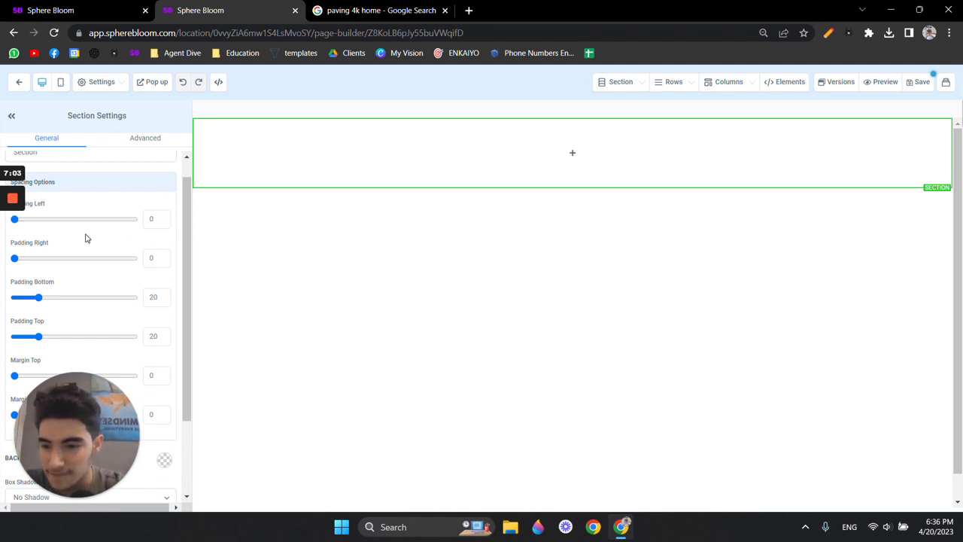
scroll(86, 241, "down", 2)
scroll(75, 260, "down", 1)
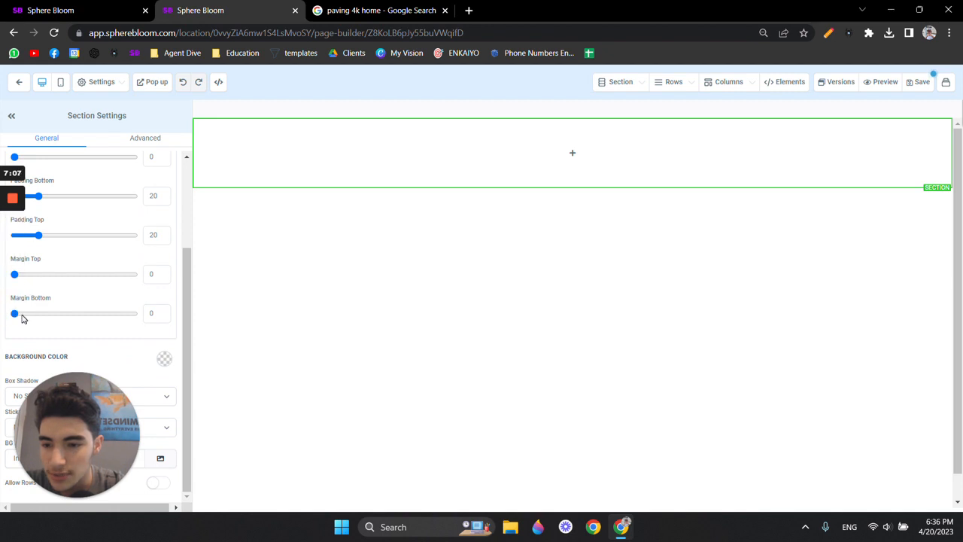
scroll(48, 319, "up", 1)
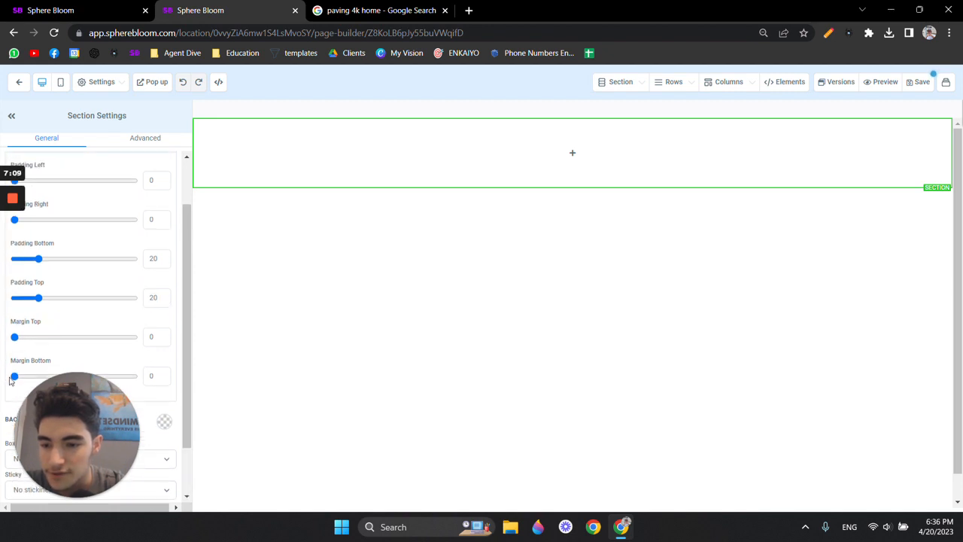
mouse_move(14, 377)
left_mouse_down()
mouse_move(59, 377)
mouse_move(11, 380)
left_mouse_up()
left_click_drag(97, 407, 894, 402)
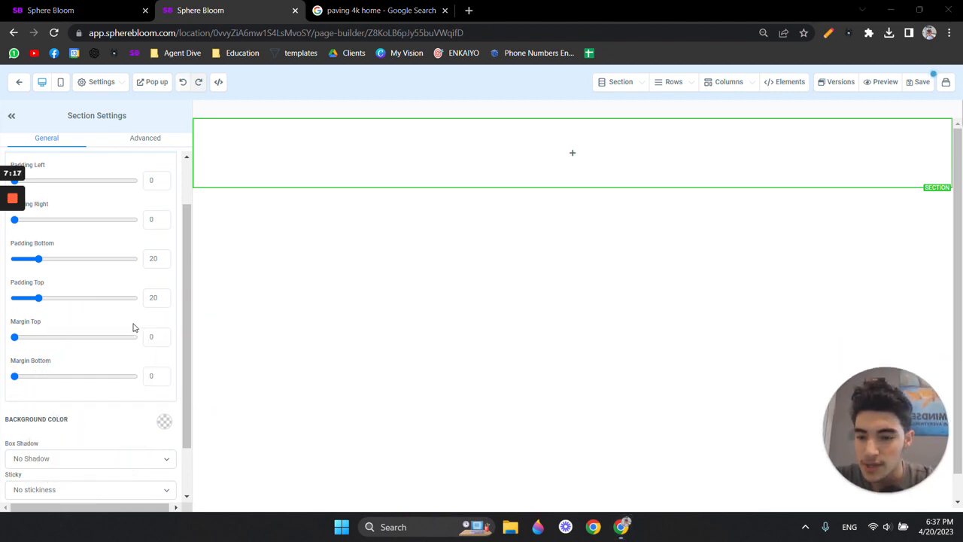
Step: Try an orange background color on the section and reset it to transparent
scroll(134, 327, "down", 1)
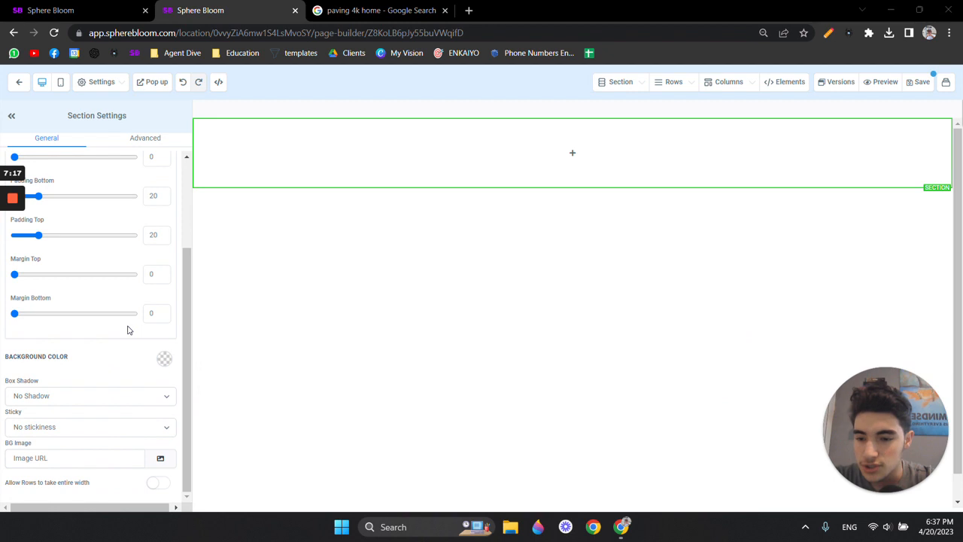
left_click(163, 364)
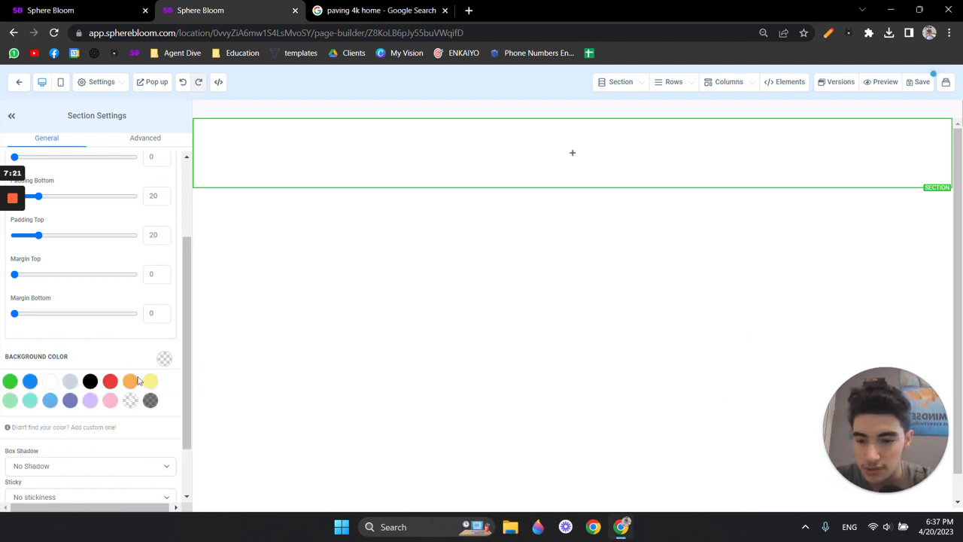
left_click(130, 380)
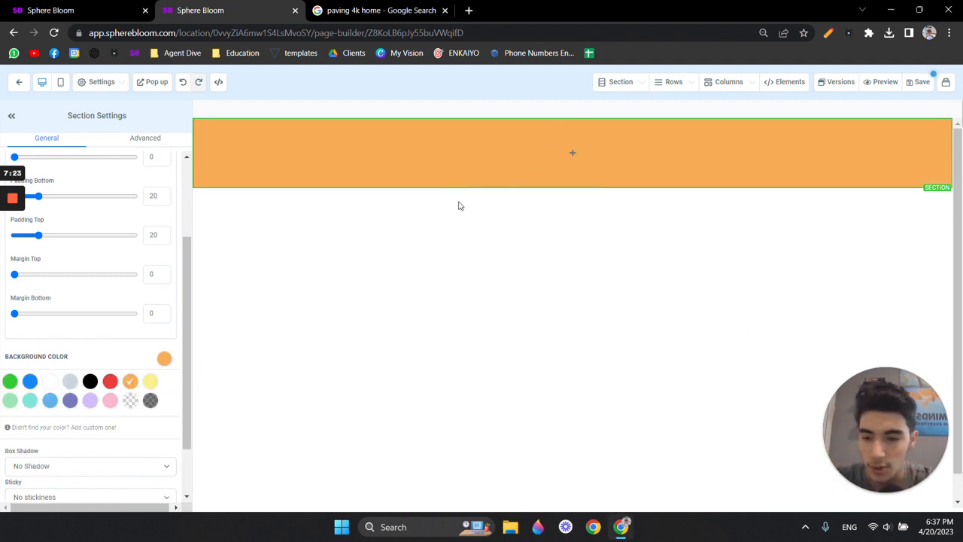
left_click(130, 400)
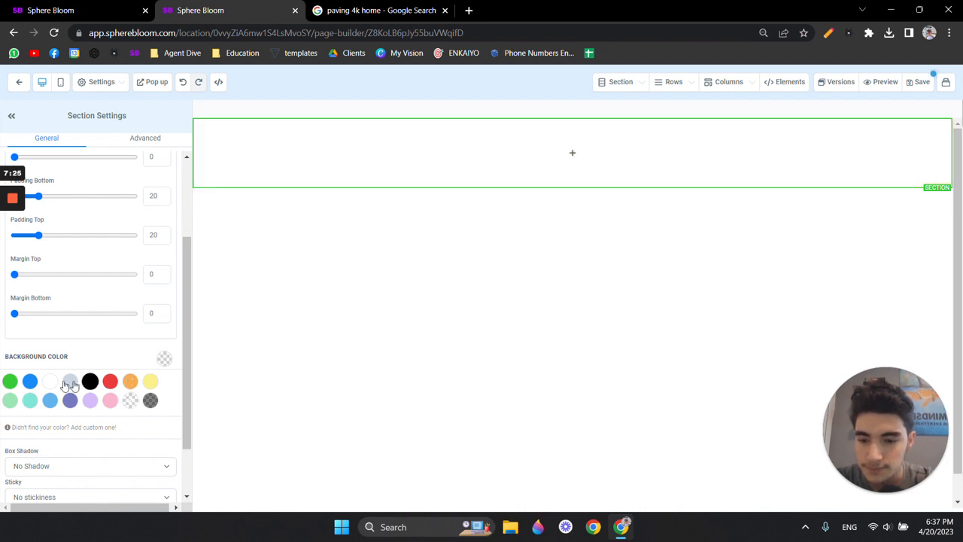
left_click(164, 364)
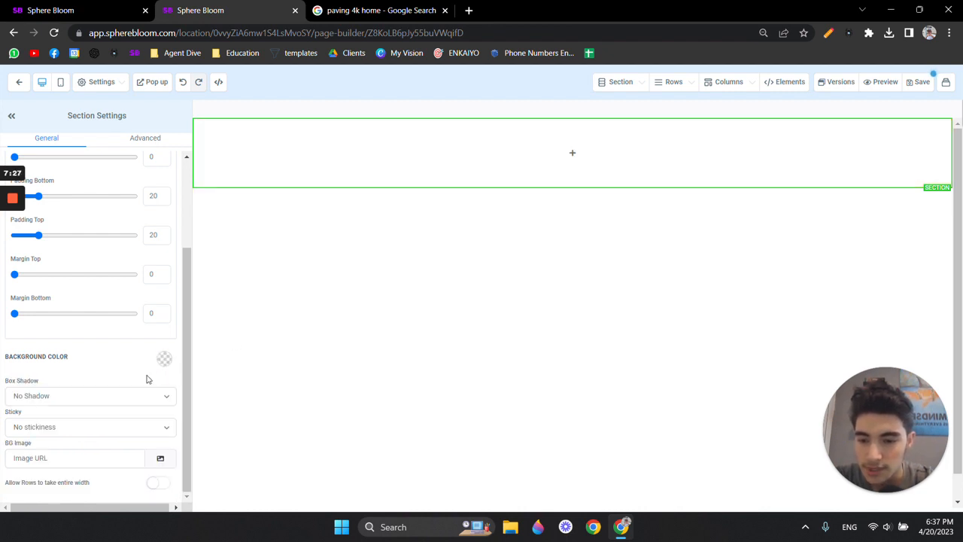
Step: Try the 5% Inner Shadow and 40% Drop Shadow box shadows on the section and restore No Shadow
left_click(110, 404)
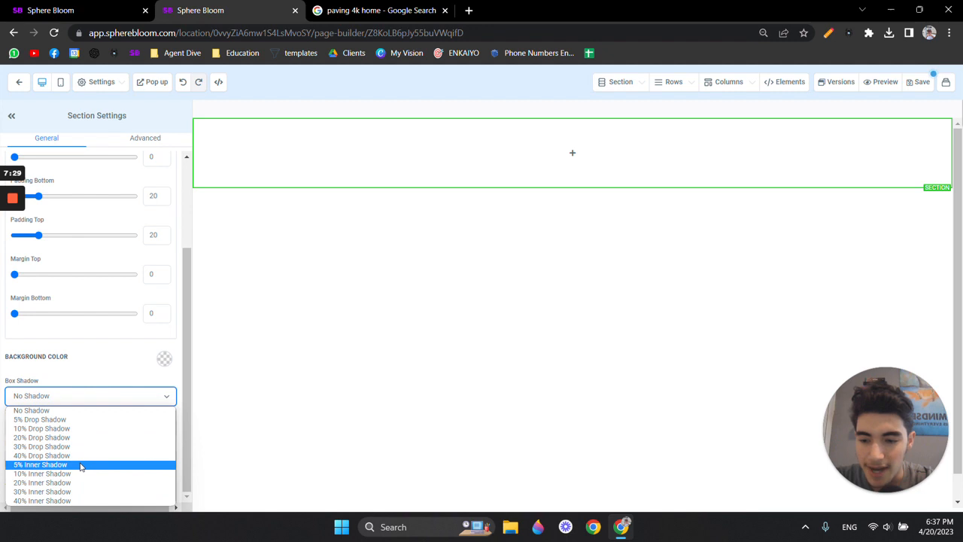
left_click(142, 464)
left_click(491, 239)
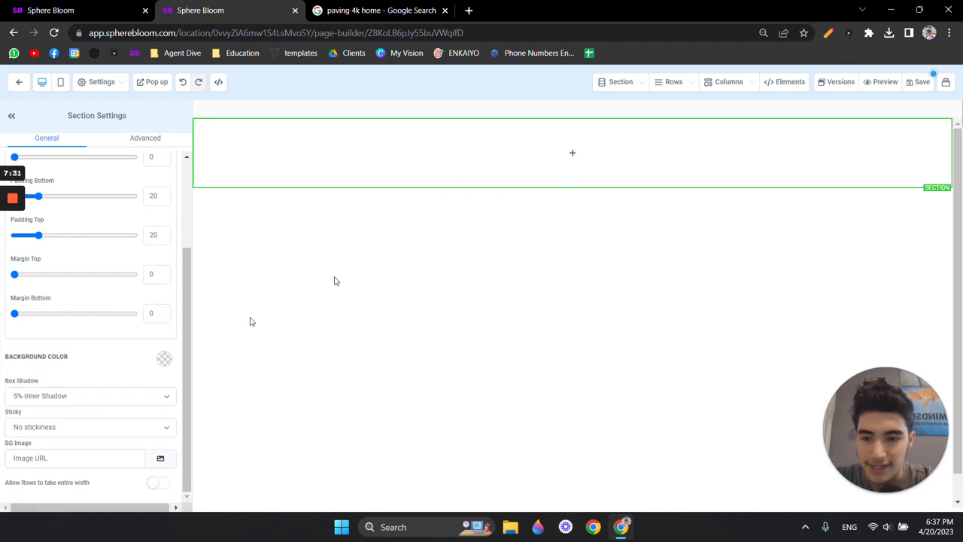
left_click(112, 399)
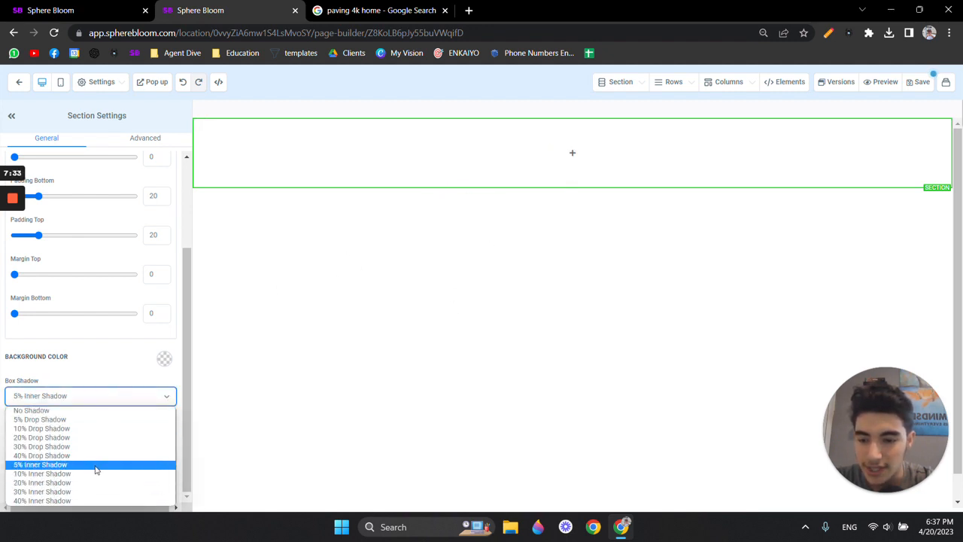
left_click(98, 455)
left_click(443, 221)
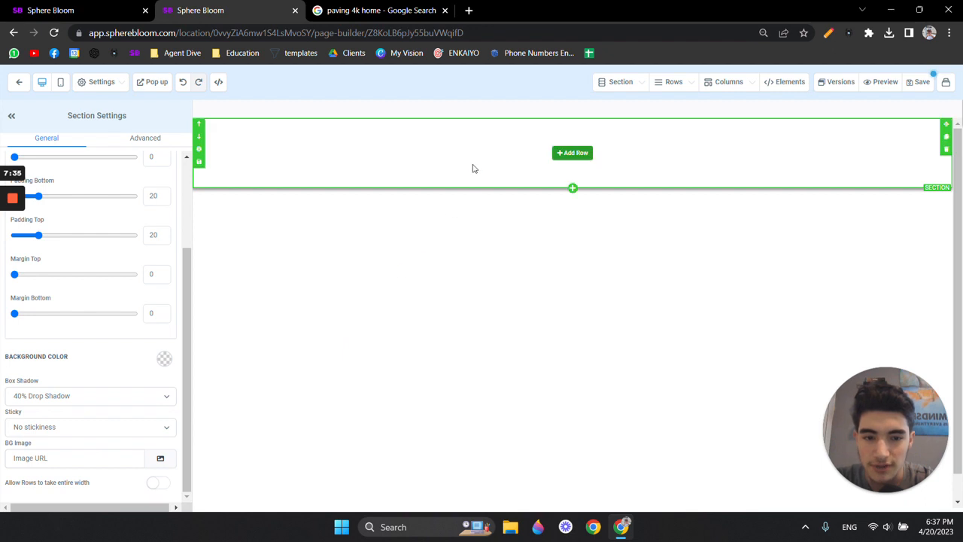
left_click(104, 396)
left_click(109, 410)
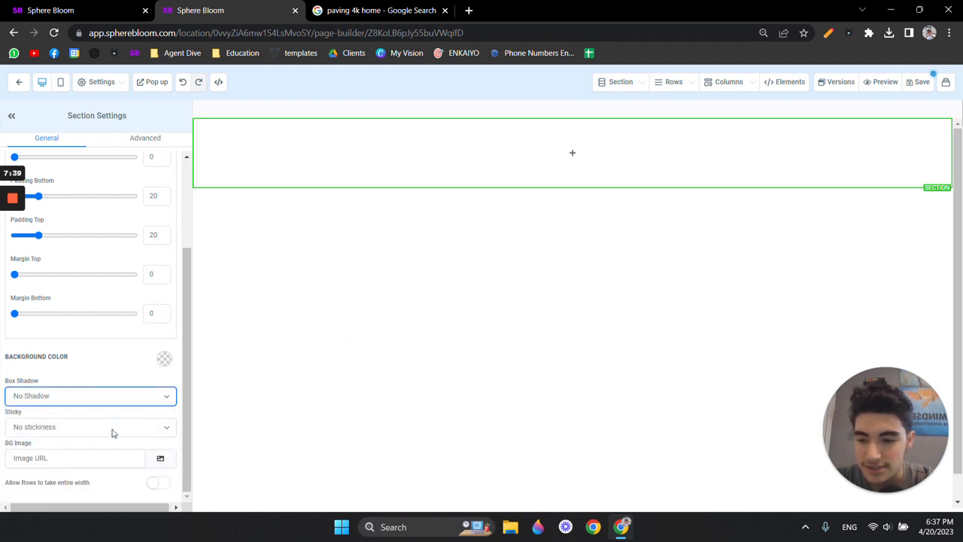
Step: Set the section's stickiness to Stick to top on scroll
left_click(112, 433)
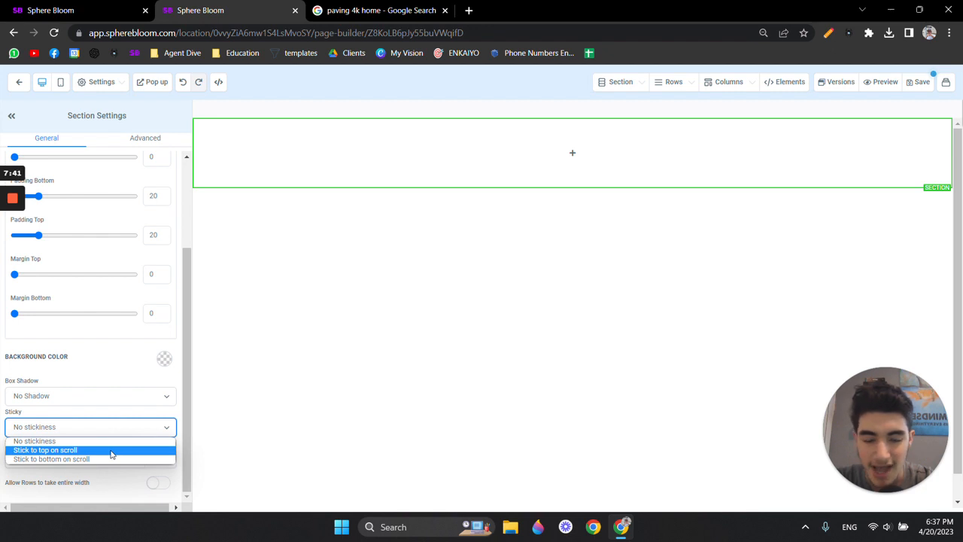
left_click(112, 452)
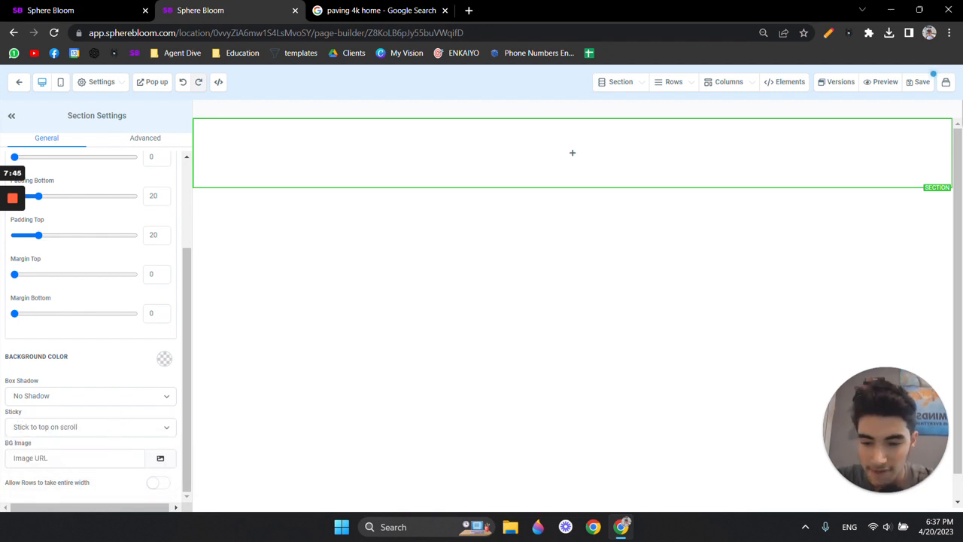
left_click(74, 458)
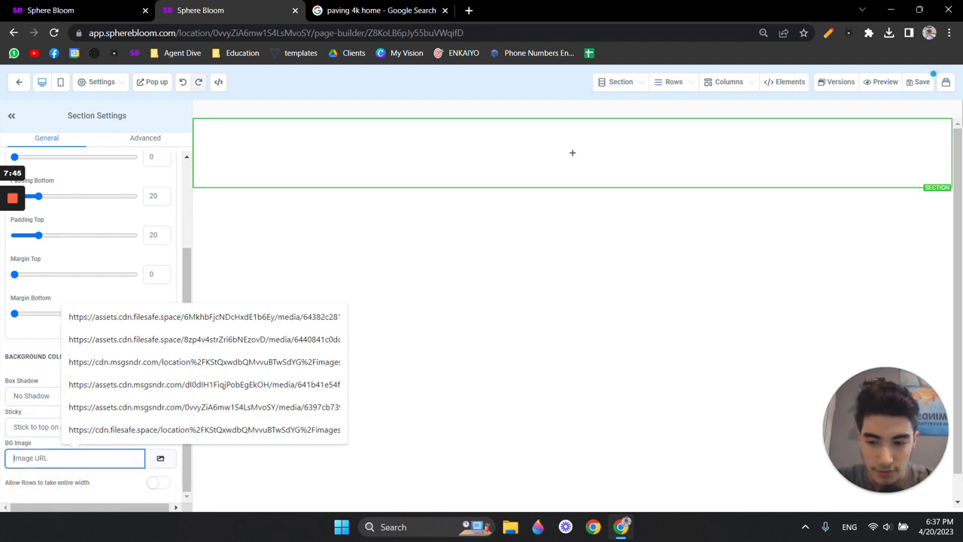
left_click(69, 475)
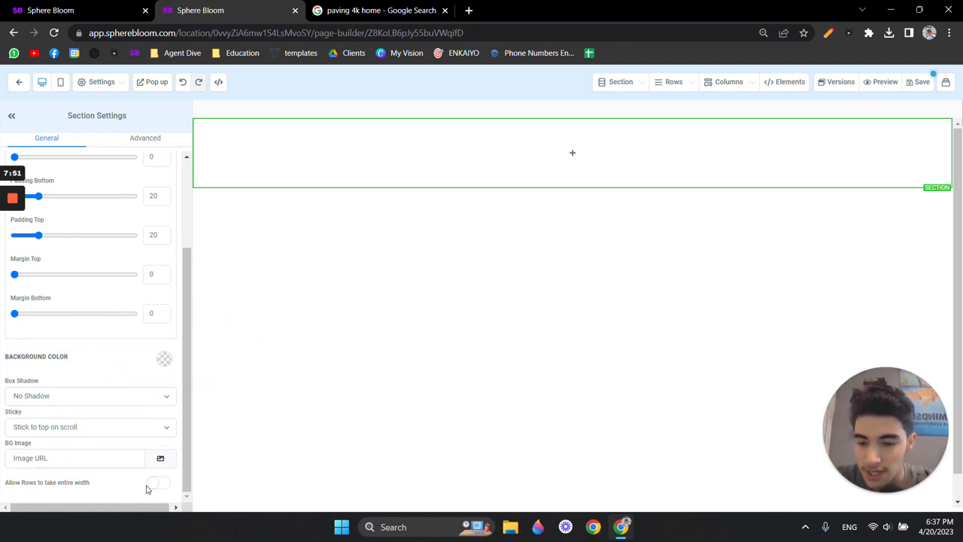
scroll(157, 334, "up", 3)
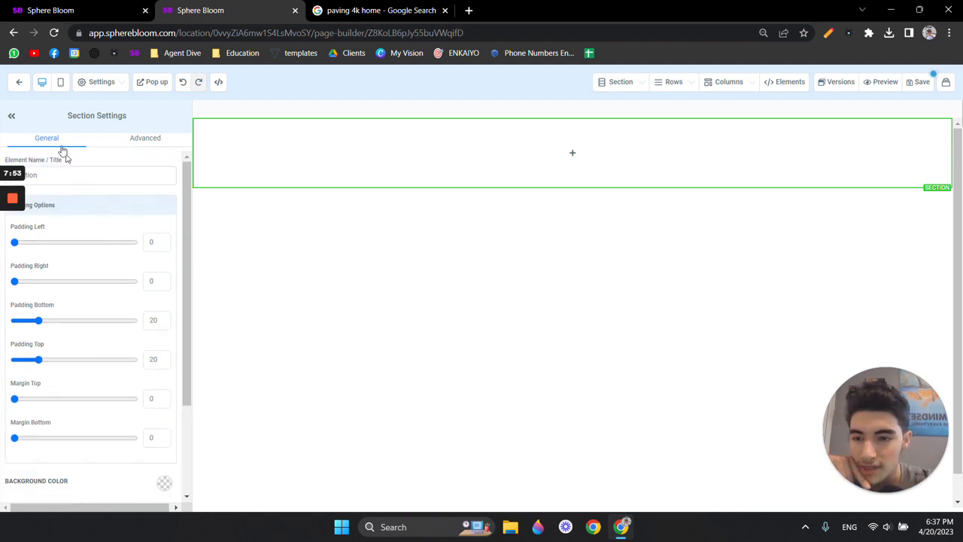
Step: Try hiding the section on both desktop and mobile in its advanced settings and re-enable both
left_click(151, 151)
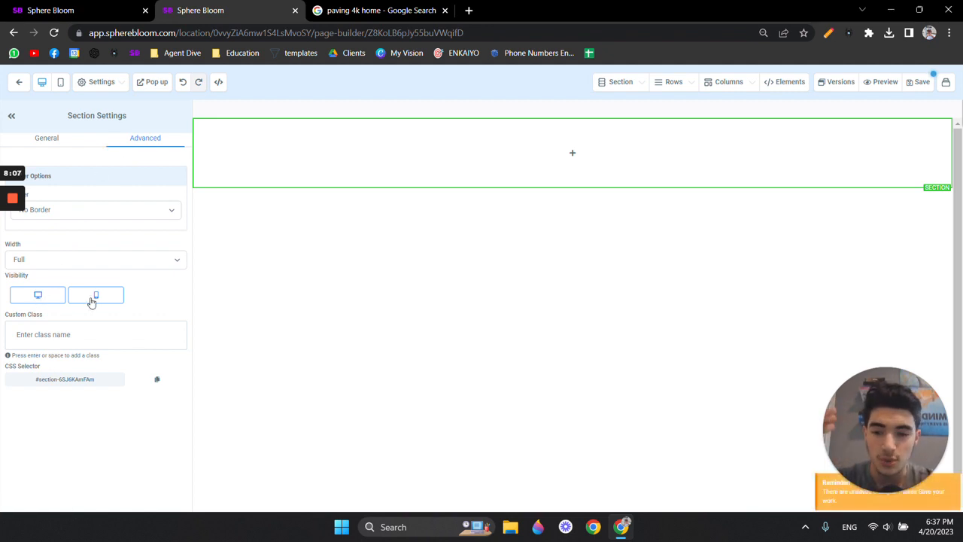
left_click(91, 301)
left_click(58, 300)
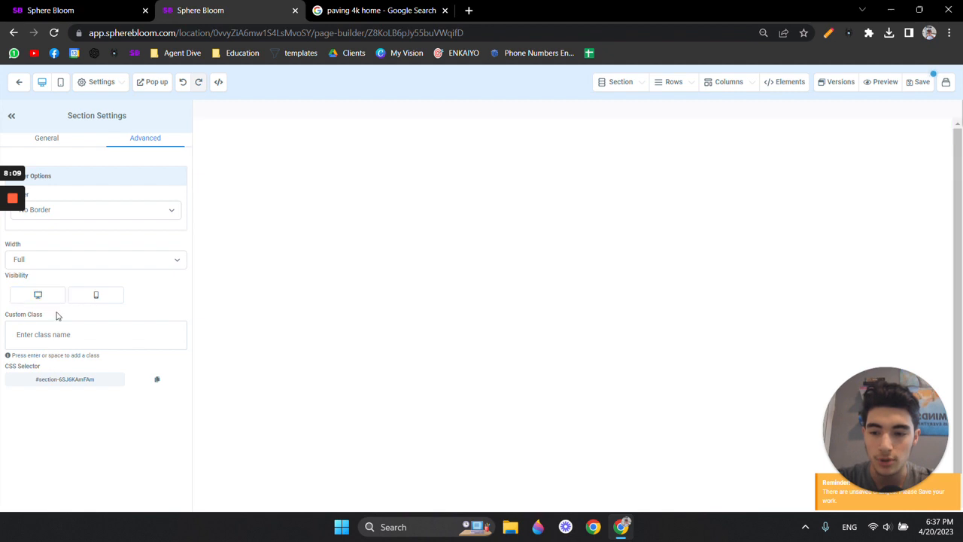
left_click(51, 296)
left_click(92, 299)
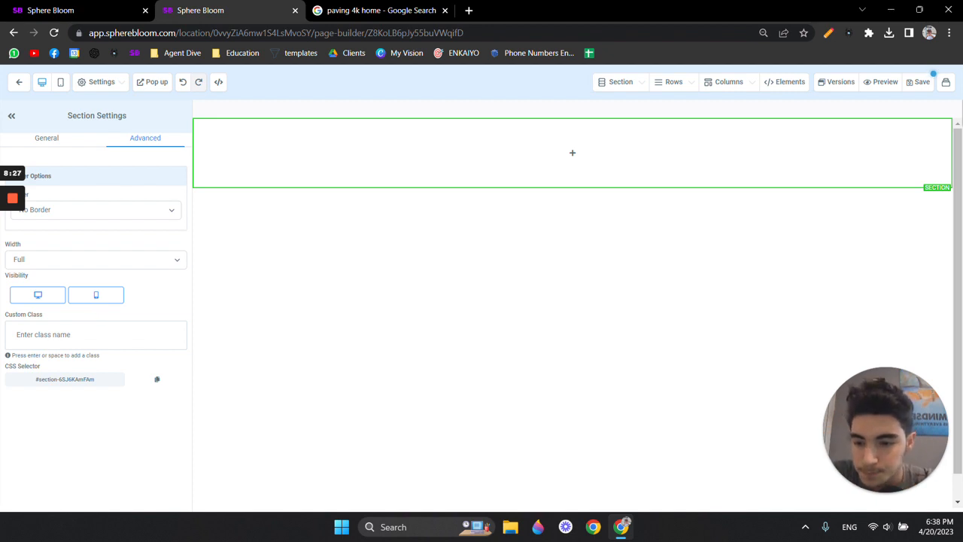
Step: Examine the section's CSS selector in the advanced settings and return to its general settings
left_click_drag(4, 369, 96, 380)
left_click(52, 386)
left_click(104, 393)
left_click(50, 143)
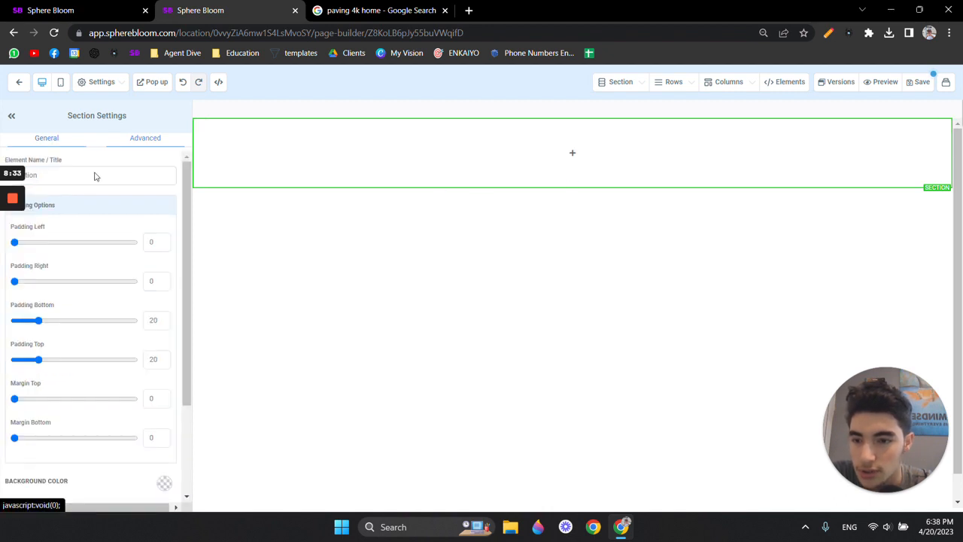
Step: Add a 1 Column row to the empty section
mouse_move(585, 176)
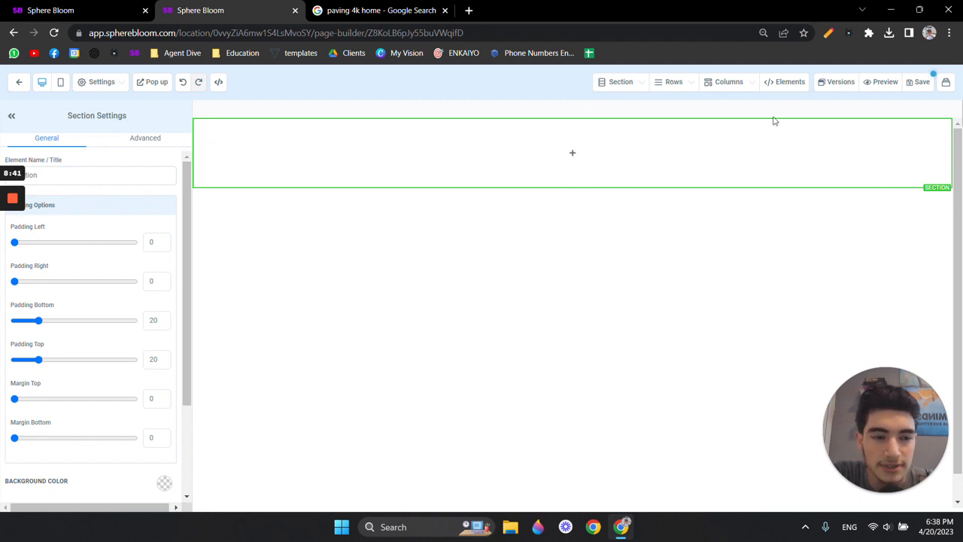
mouse_move(866, 176)
left_click(572, 153)
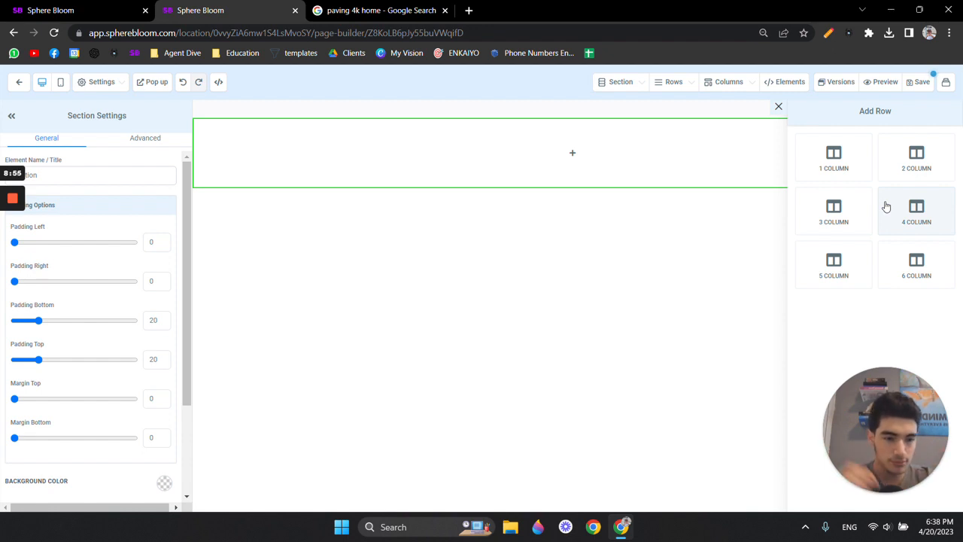
left_click(842, 164)
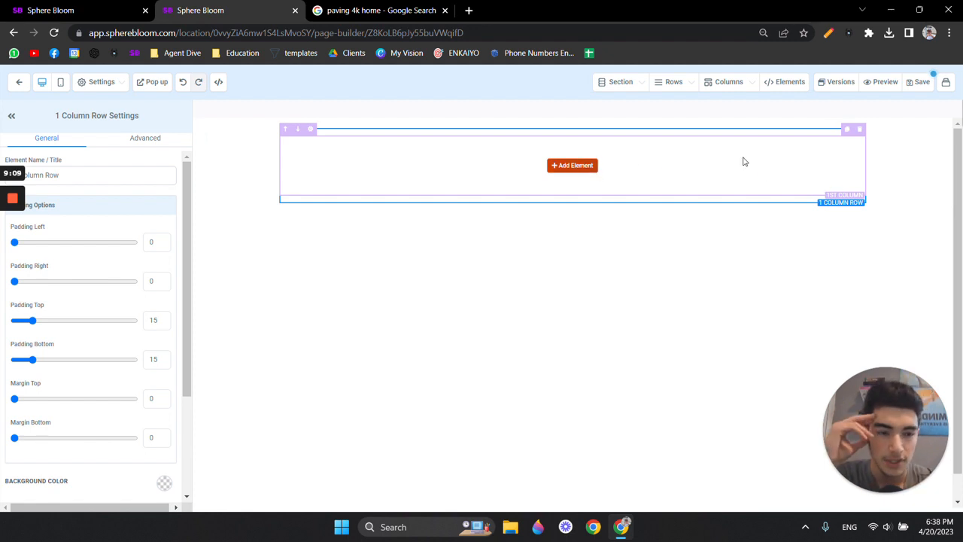
Step: Add a Headline element to the row's column
left_click(576, 167)
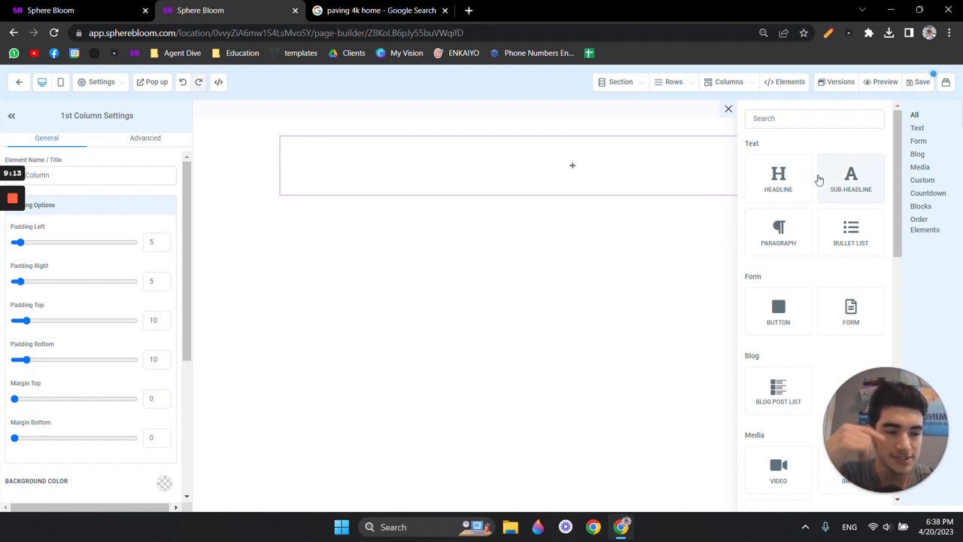
scroll(807, 184, "down", 1)
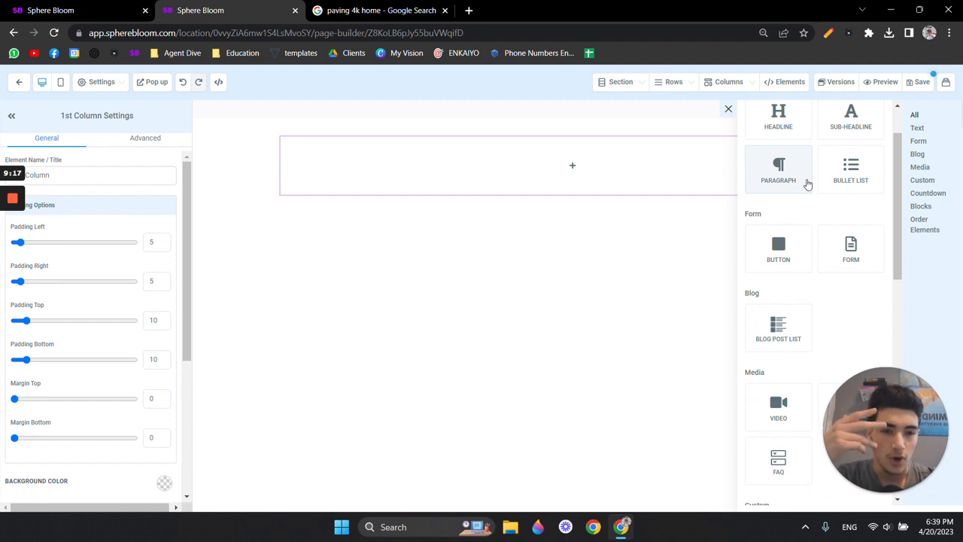
scroll(819, 188, "down", 1)
scroll(815, 197, "up", 2)
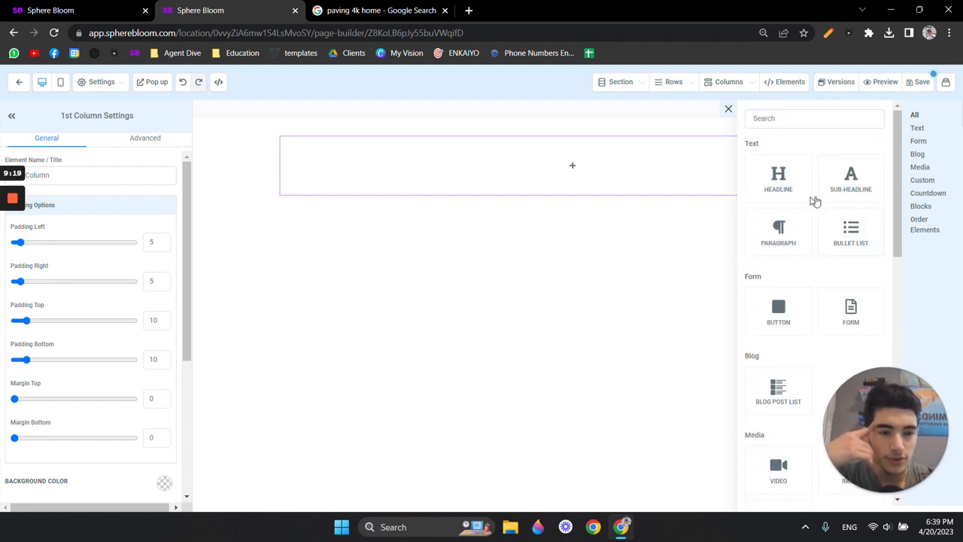
left_click(790, 188)
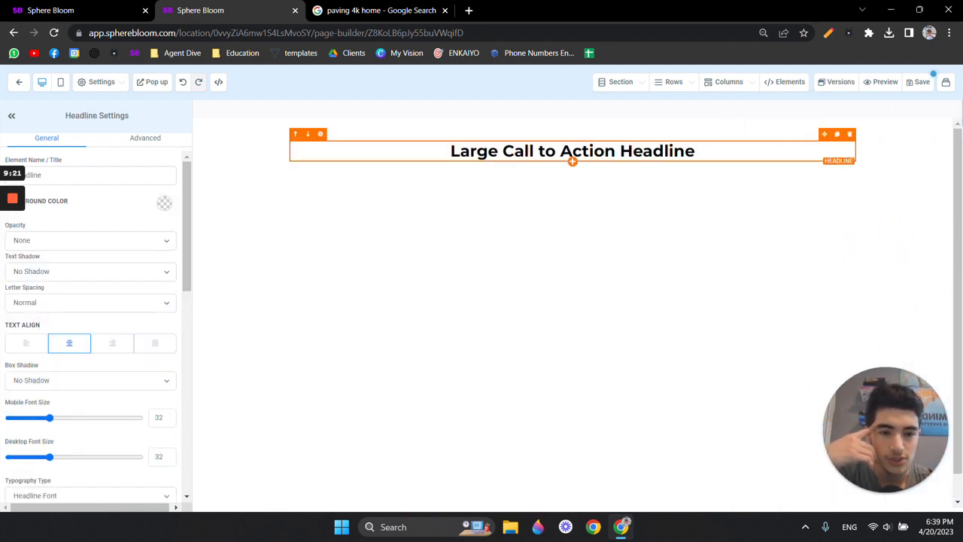
Step: Replace the headline's placeholder text with "Get Your Website For Free Today!"
triple_click(604, 151)
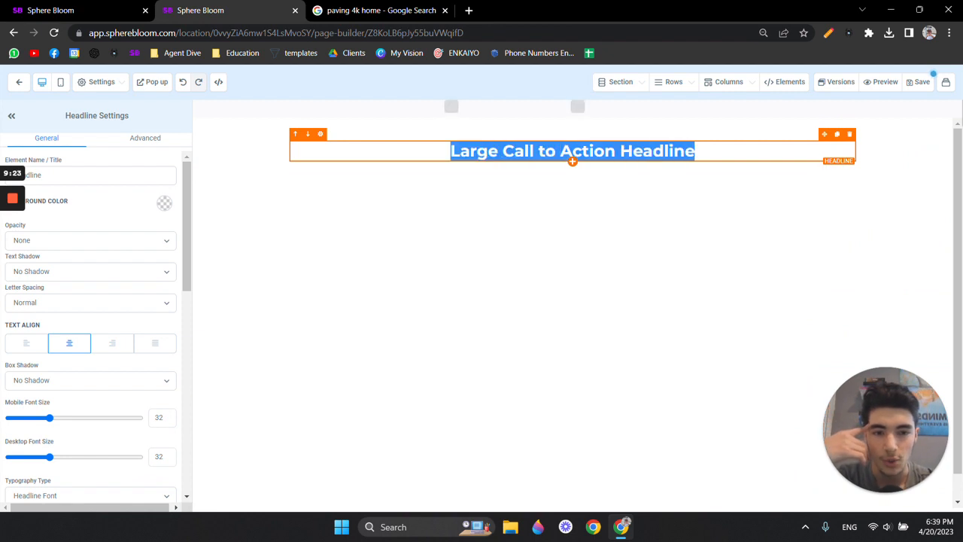
type("G")
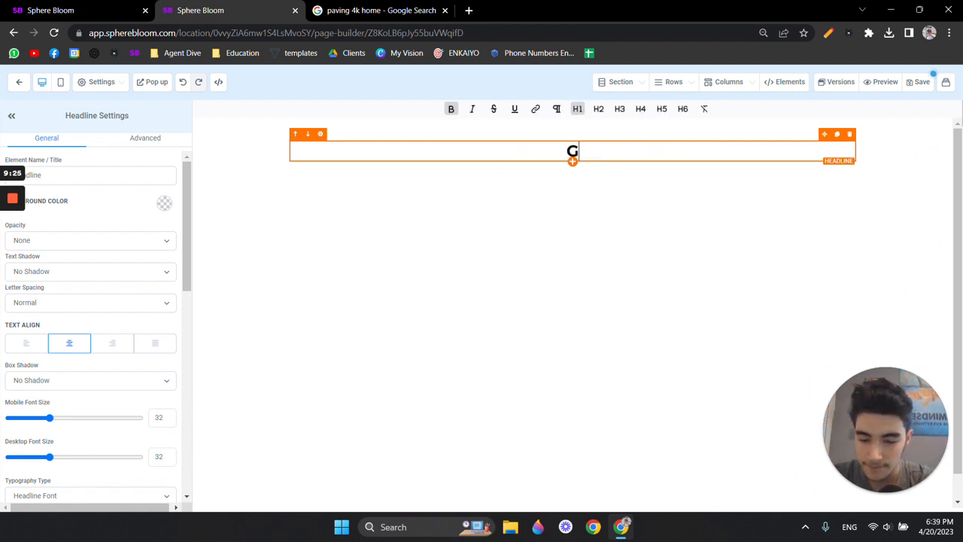
type("et Your Websi")
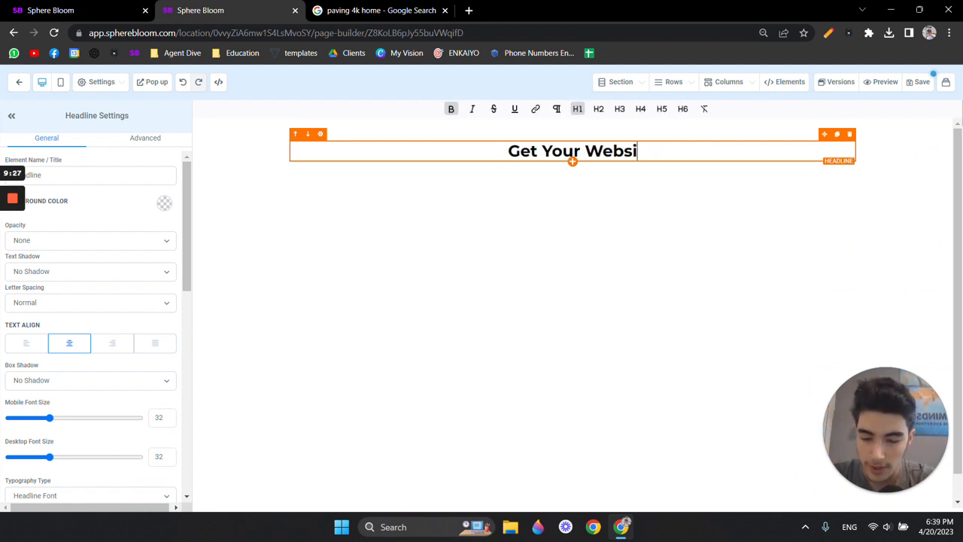
type("te For Free ")
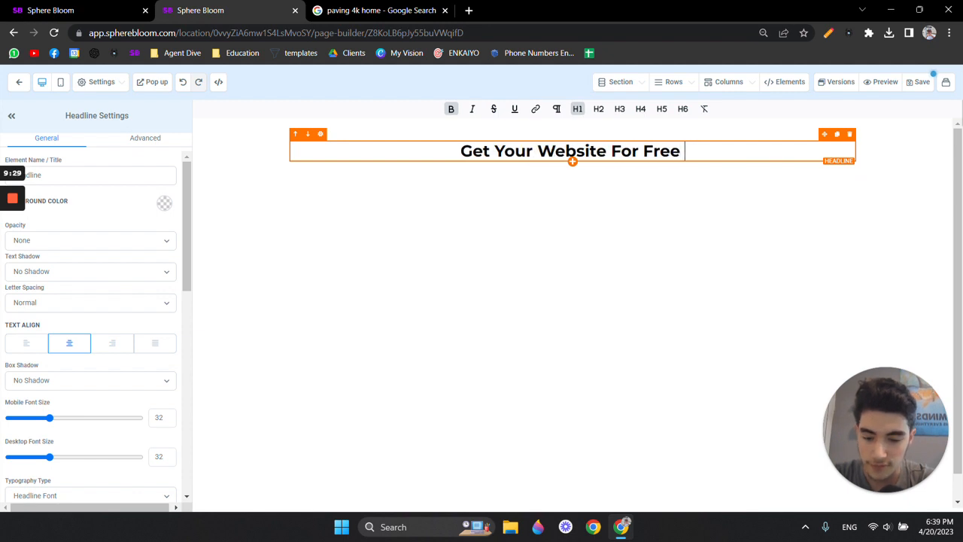
type("Today!")
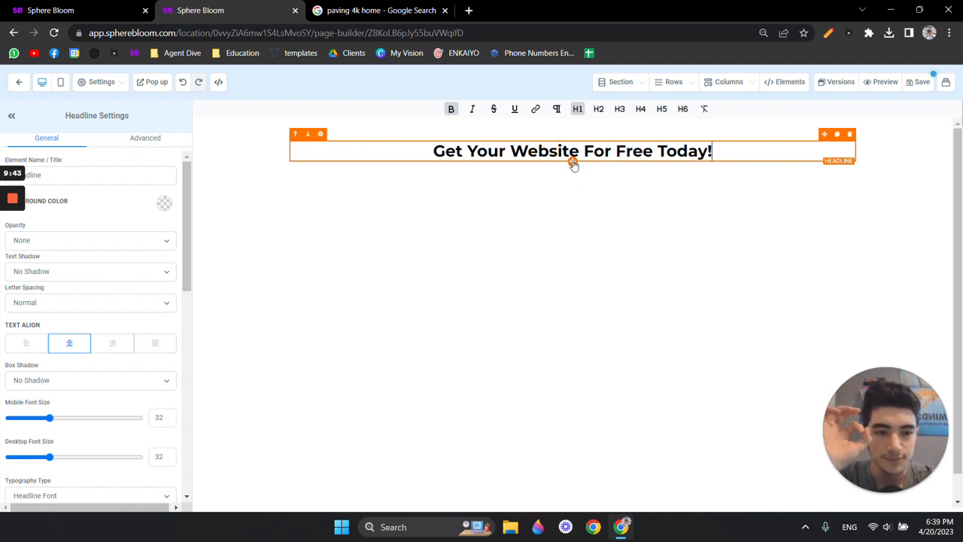
Step: Duplicate the headline and delete the copy
left_click(837, 135)
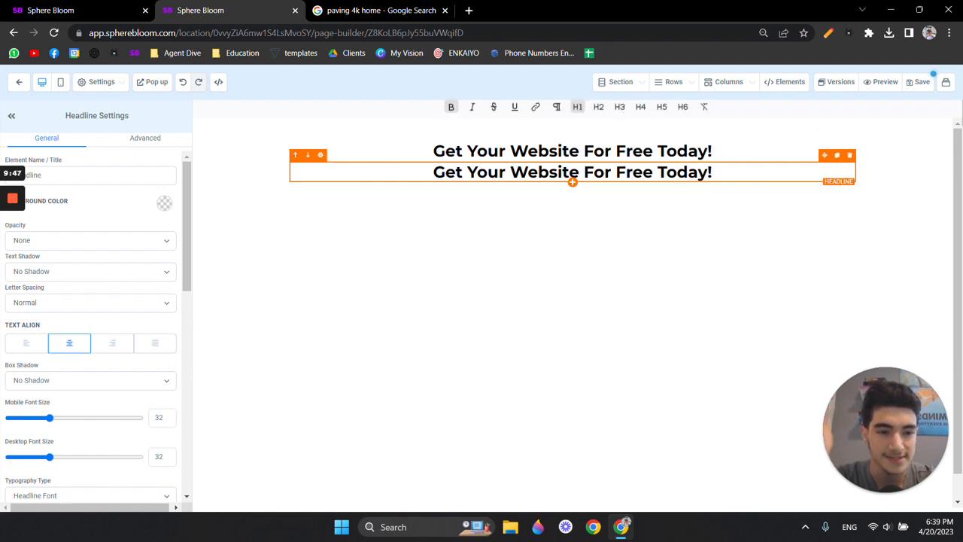
left_click(850, 155)
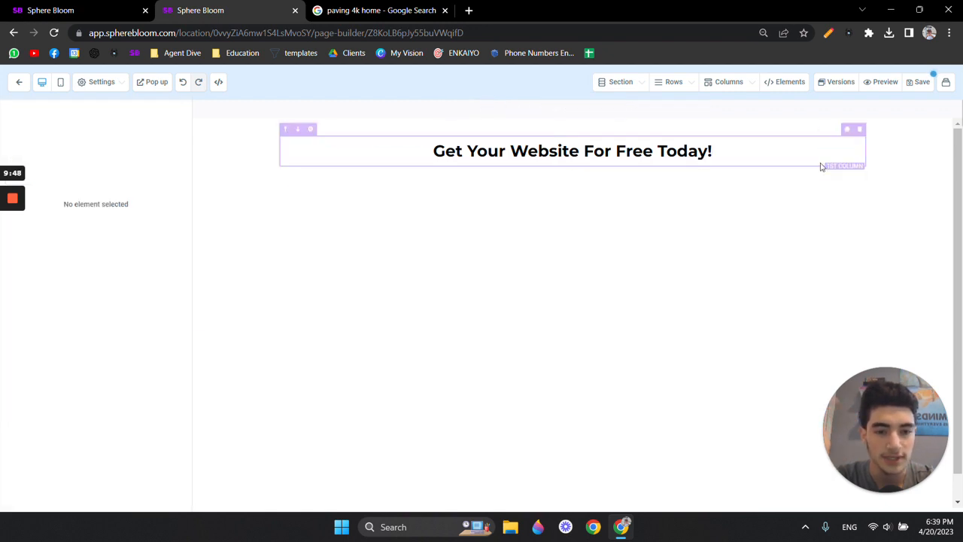
Step: Add a Sub-Headline element below the headline with the text "We provide free websites for local businesses"
left_click(573, 163)
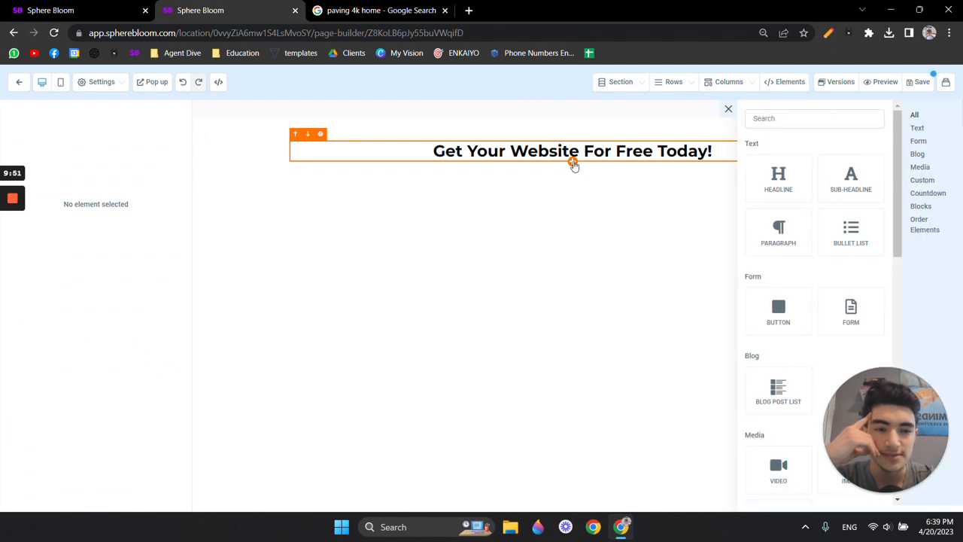
left_click(847, 188)
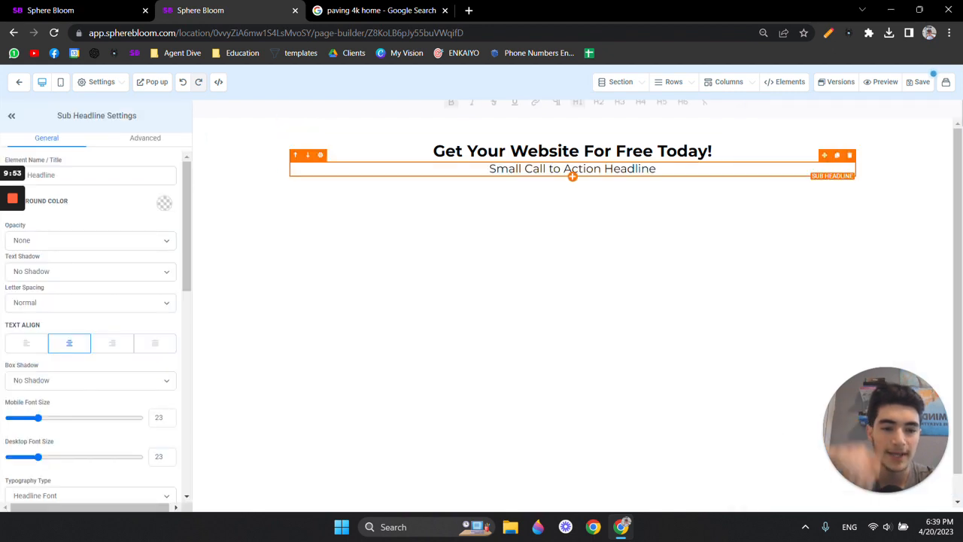
triple_click(602, 169)
key("BackSpace")
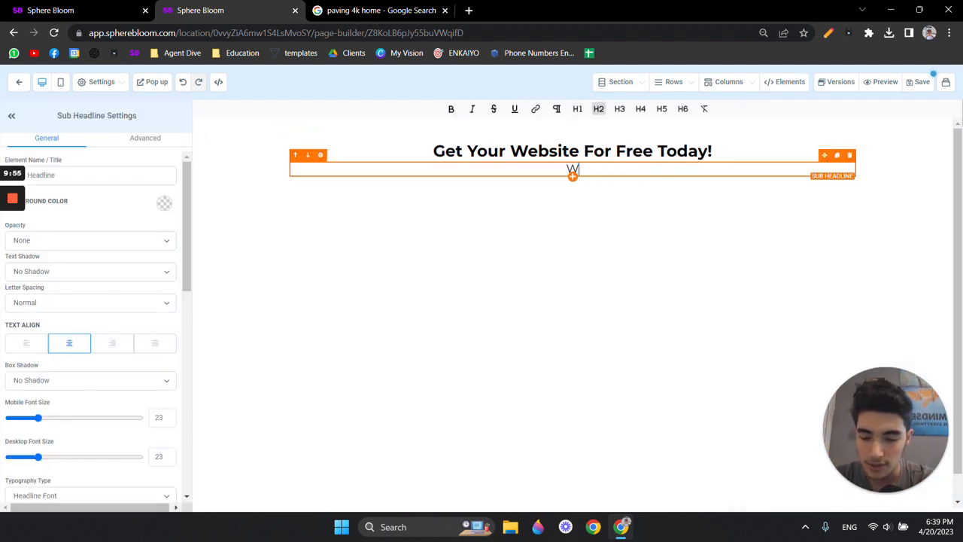
type("We provide free ")
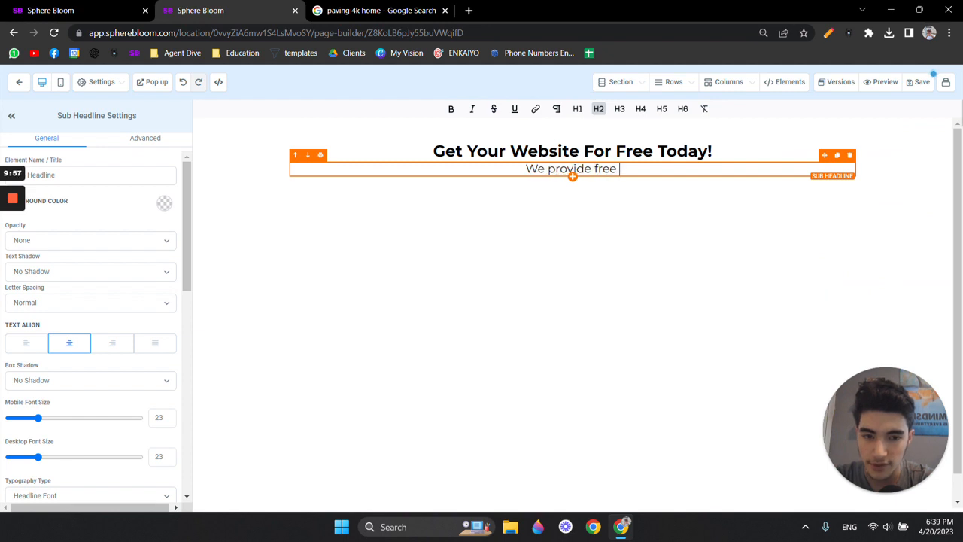
type("websited for local ")
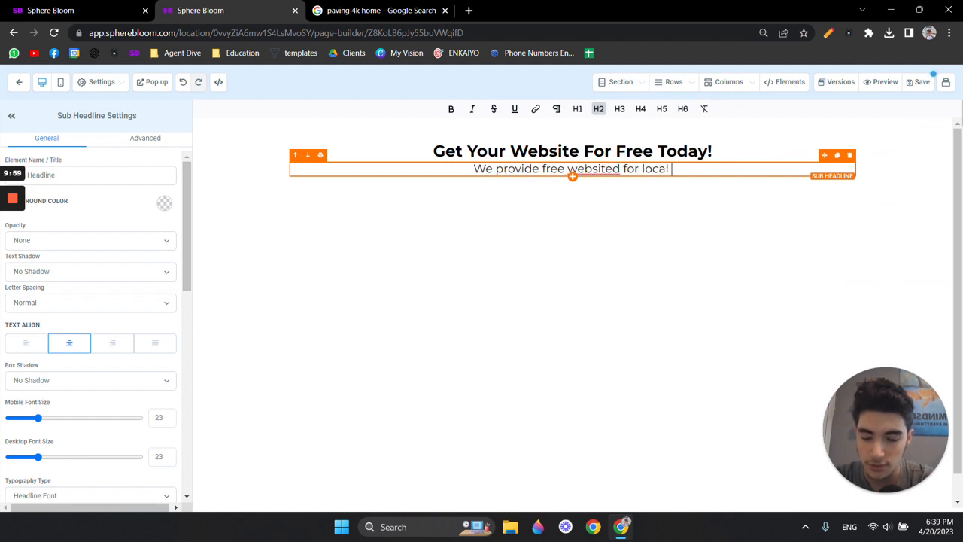
type("businesses")
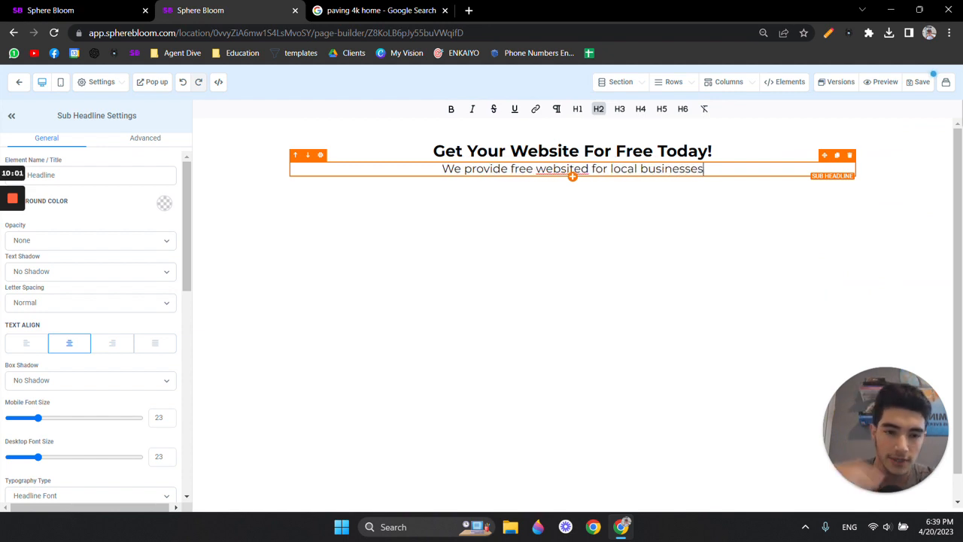
right_click(569, 170)
left_click(595, 175)
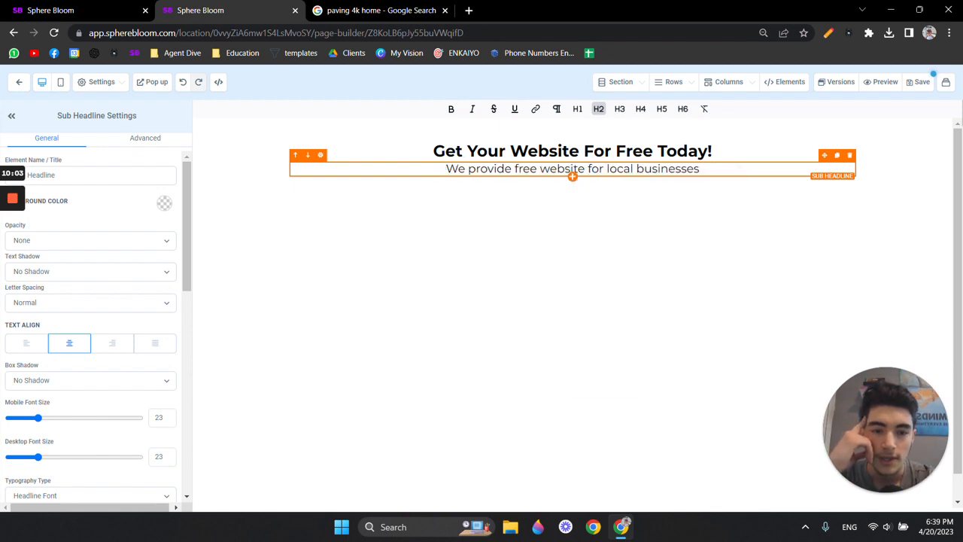
type("s")
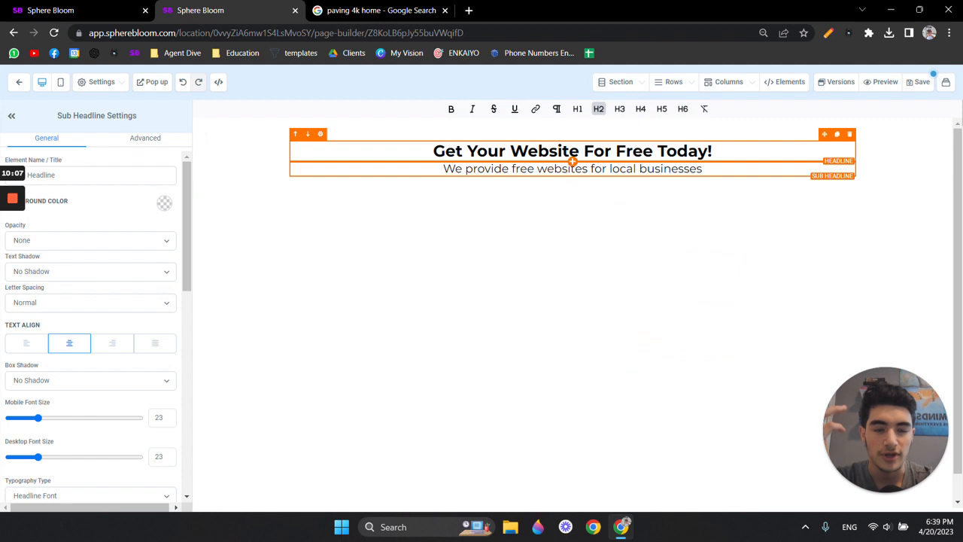
Step: Try a yellow background color on the headline and reset it to transparent
left_click(573, 156)
left_click(572, 171)
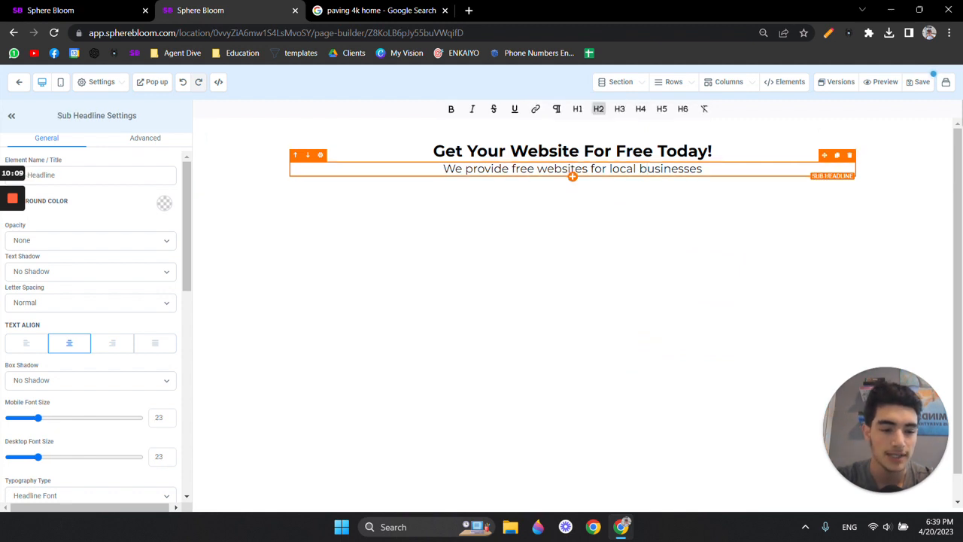
left_click(574, 155)
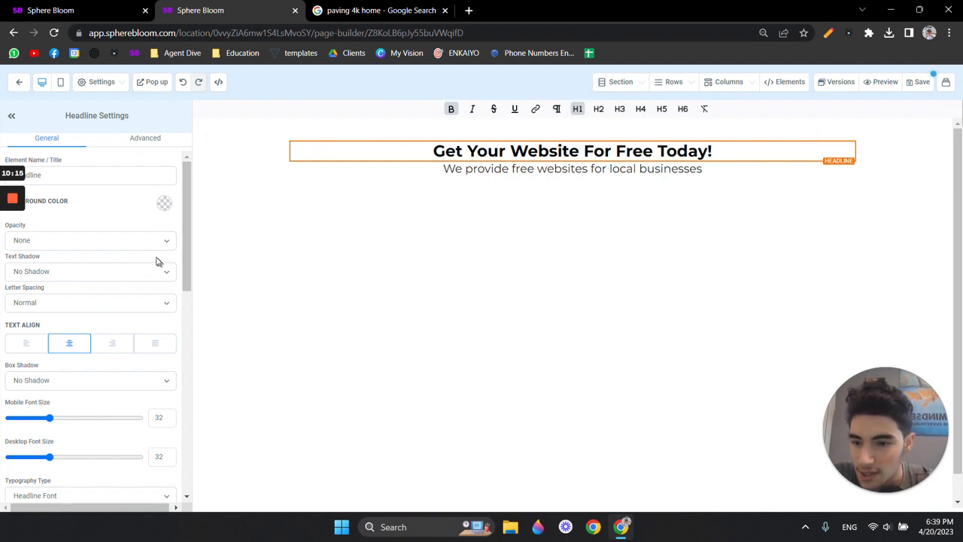
left_click(164, 204)
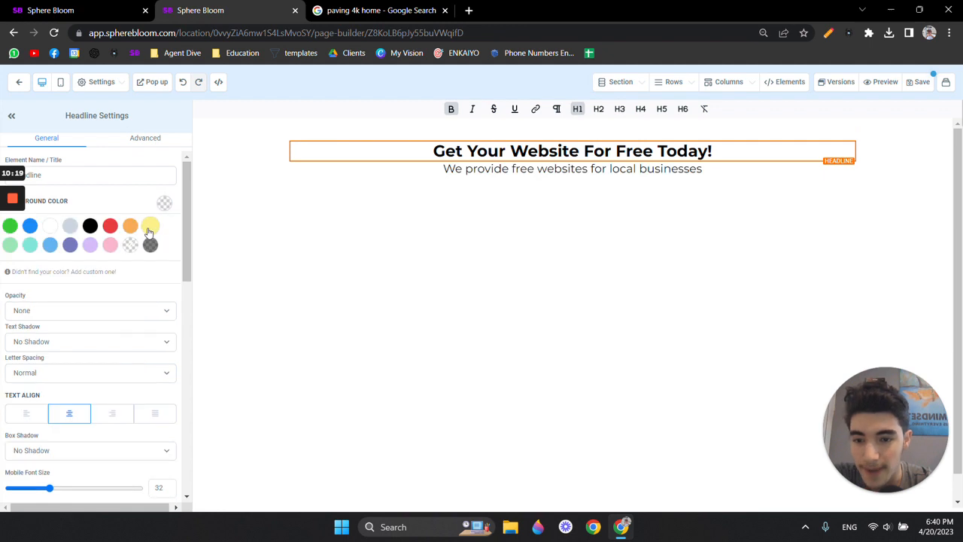
left_click(151, 226)
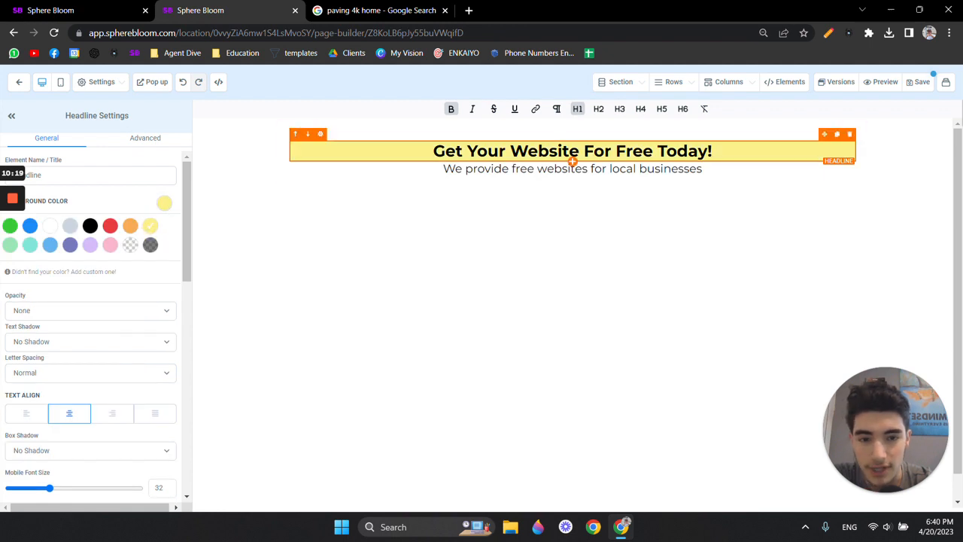
left_click(149, 247)
left_click(130, 245)
left_click(164, 204)
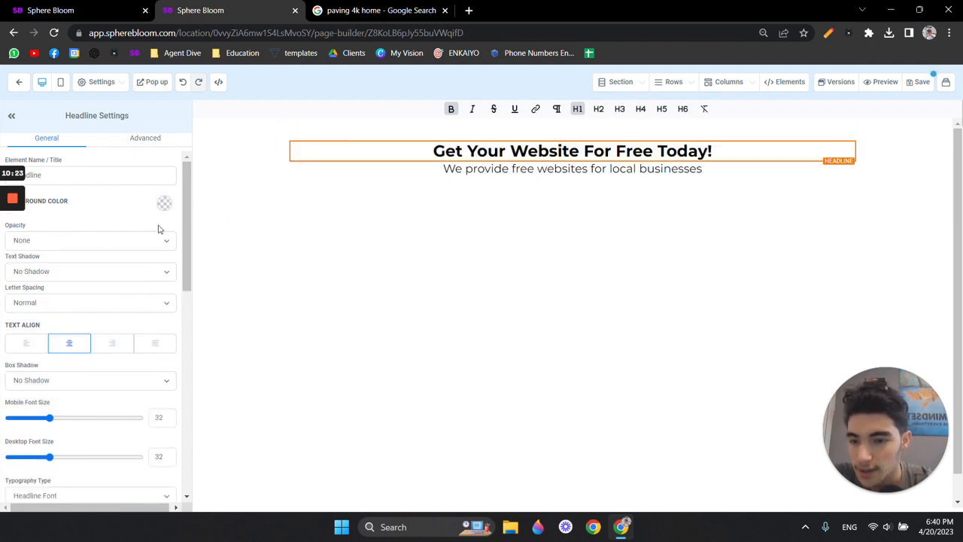
Step: Try the Heavy Fade opacity on the headline and restore None
left_click(138, 251)
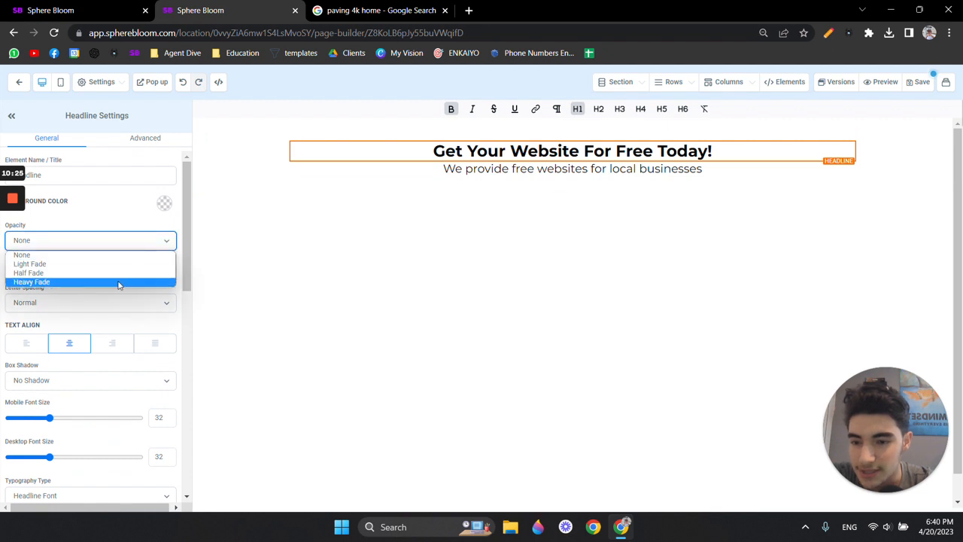
left_click(121, 284)
left_click(126, 248)
left_click(125, 254)
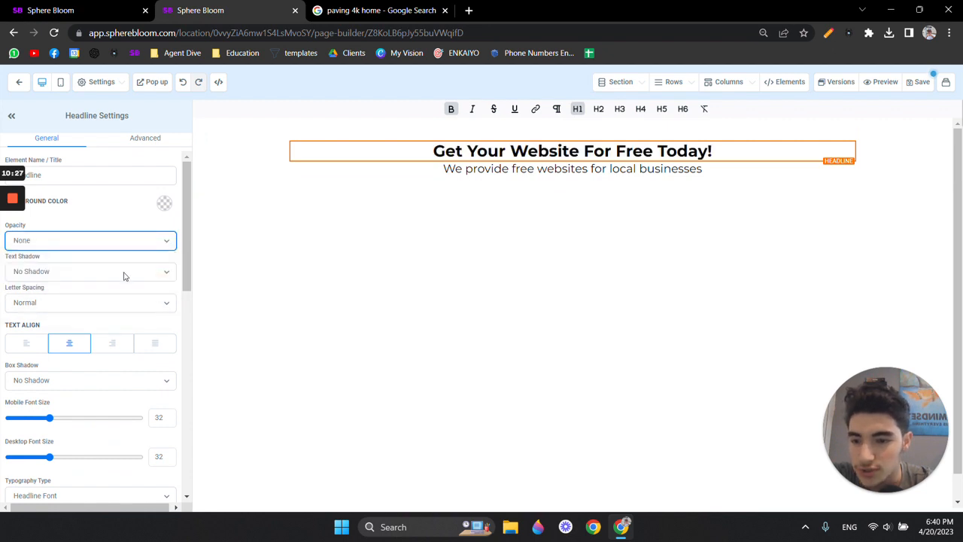
Step: Try the Strong Shadow text shadow on the headline and restore No Shadow
left_click(122, 273)
left_click(112, 313)
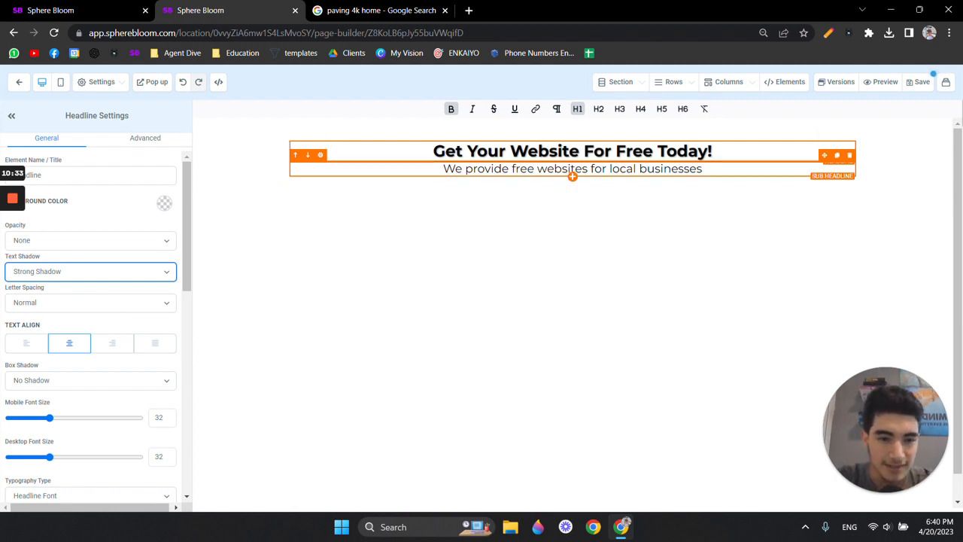
left_click(156, 270)
left_click(112, 293)
left_click(107, 278)
left_click(115, 283)
Step: Review the headline's letter spacing options and keep Normal
scroll(118, 297, "down", 1)
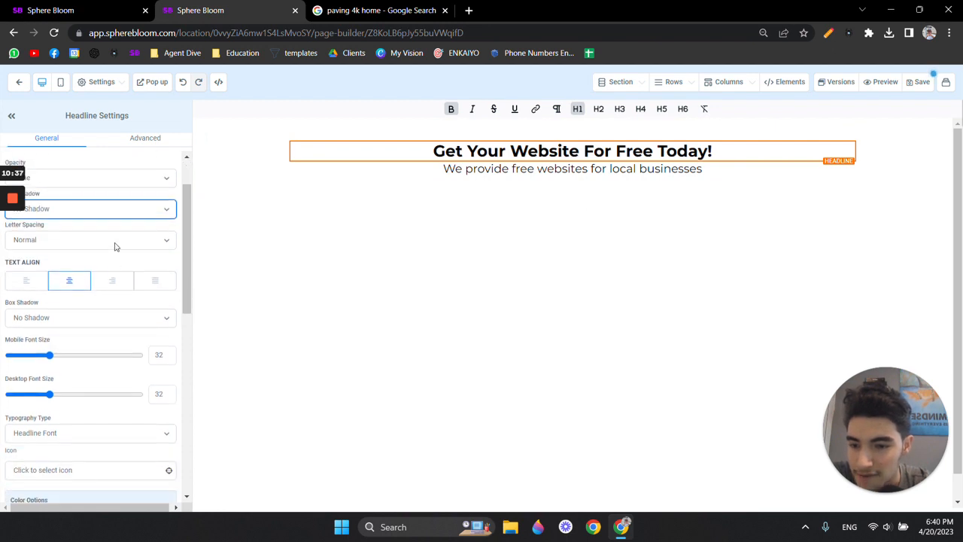
left_click(114, 241)
left_click(110, 255)
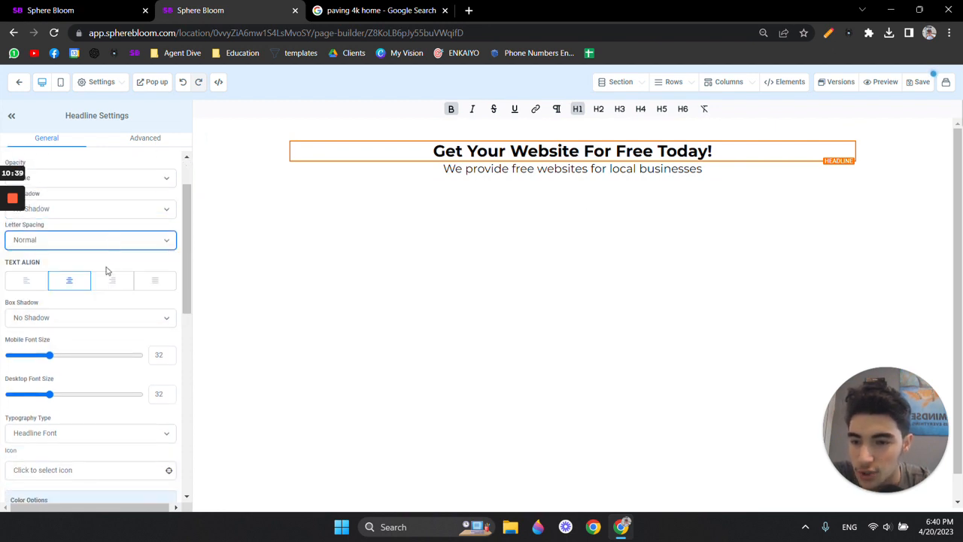
Step: Try left and justified text alignment on the headline and set it to right-aligned
left_click(28, 283)
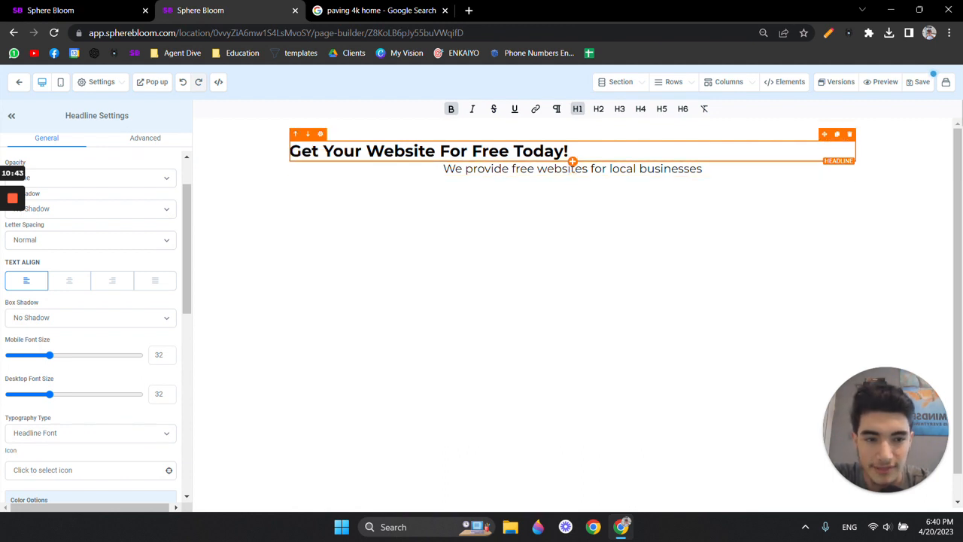
left_click(154, 283)
left_click(113, 282)
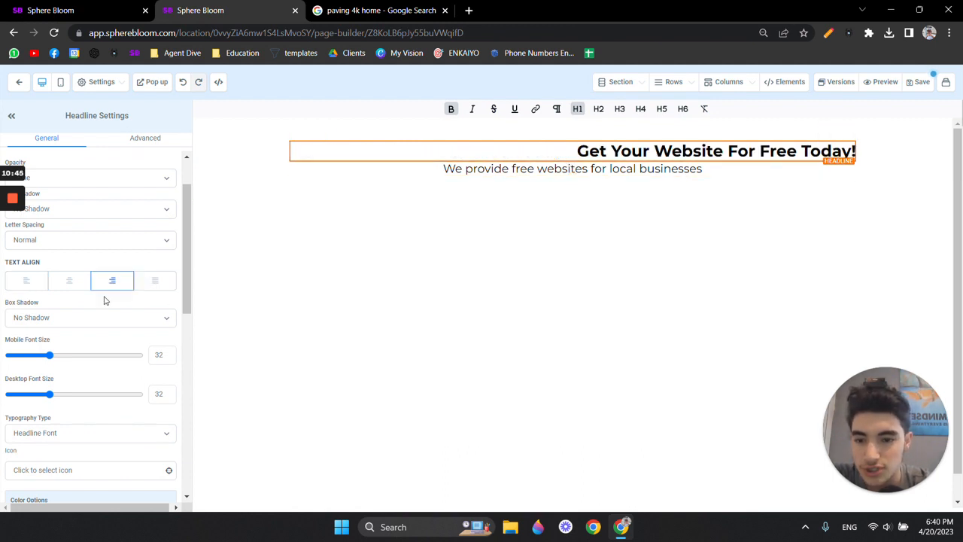
Step: Center-align the headline text
left_click(80, 286)
Step: Try the 20% Drop Shadow box shadow on the headline and restore No Shadow
scroll(93, 299, "down", 1)
left_click(124, 257)
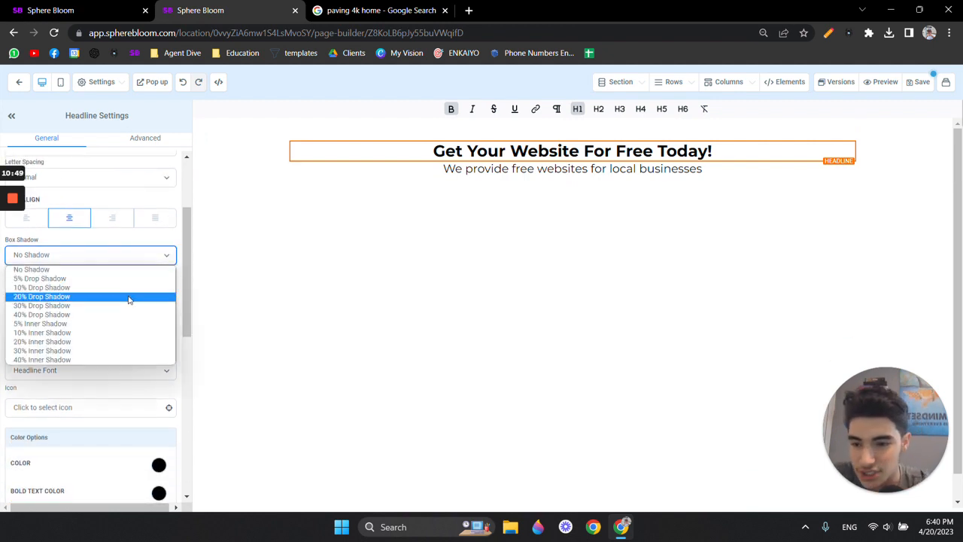
left_click(129, 296)
left_click(83, 257)
left_click(89, 269)
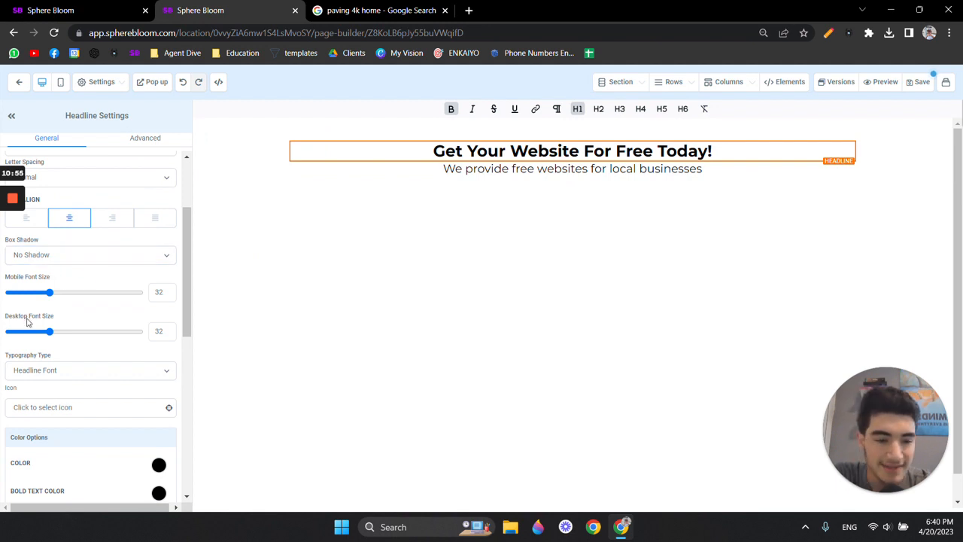
Step: Set the headline's desktop font size to 46
scroll(26, 322, "down", 1)
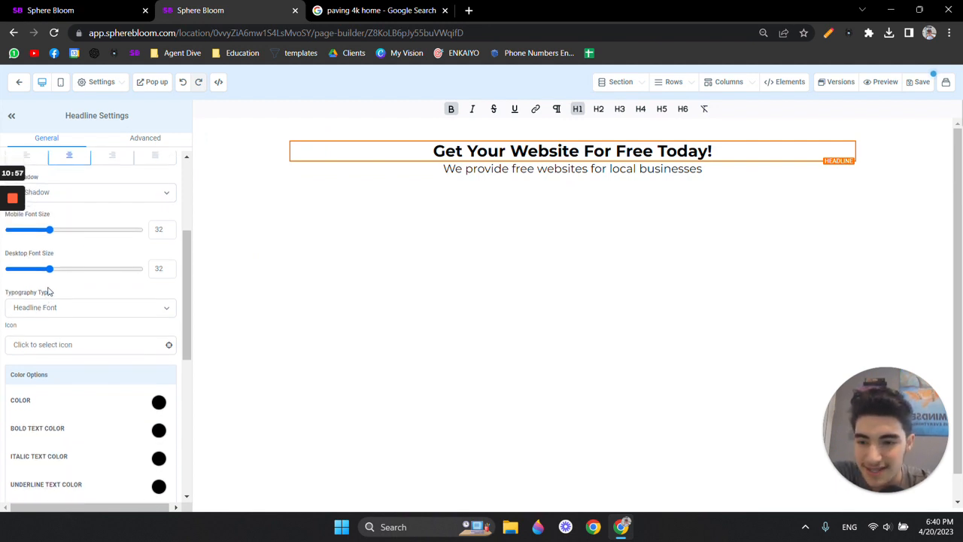
left_click_drag(49, 269, 69, 275)
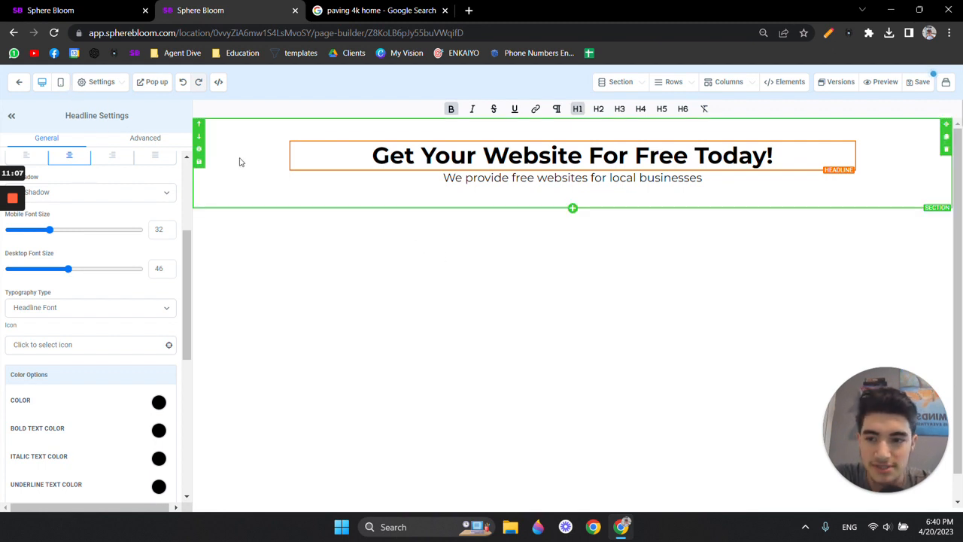
Step: Try a mobile font size of 20 for the headline in the mobile view and return to the desktop view
left_click(60, 82)
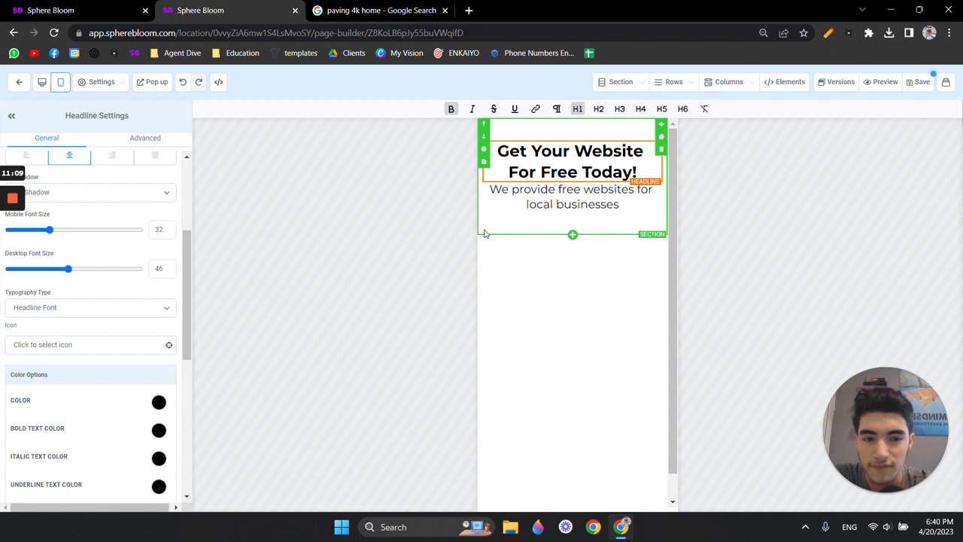
left_click(551, 172)
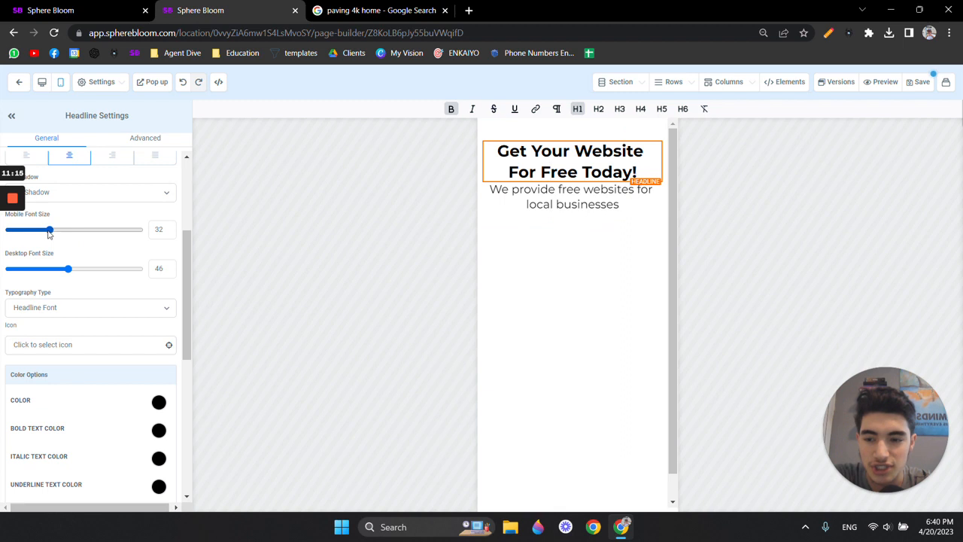
left_click_drag(49, 233, 33, 230)
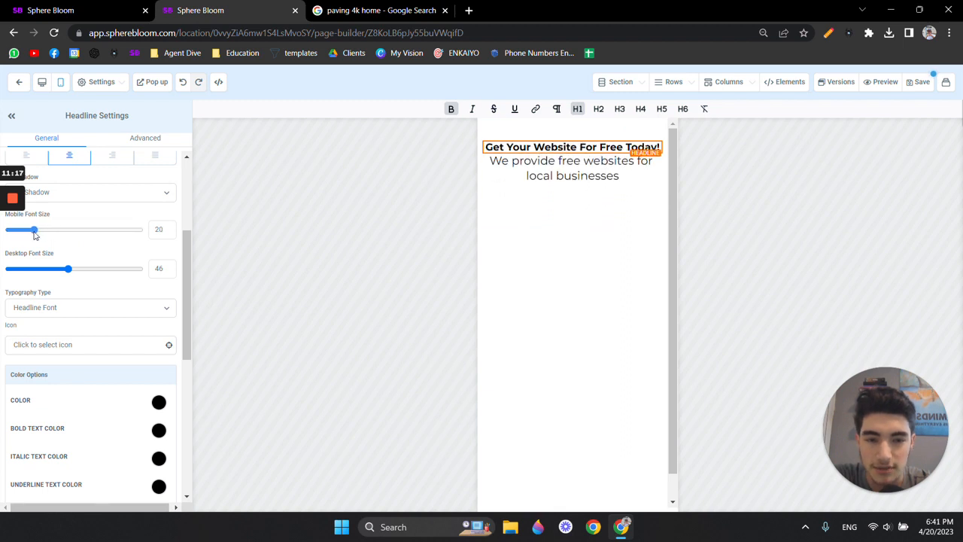
left_click(42, 84)
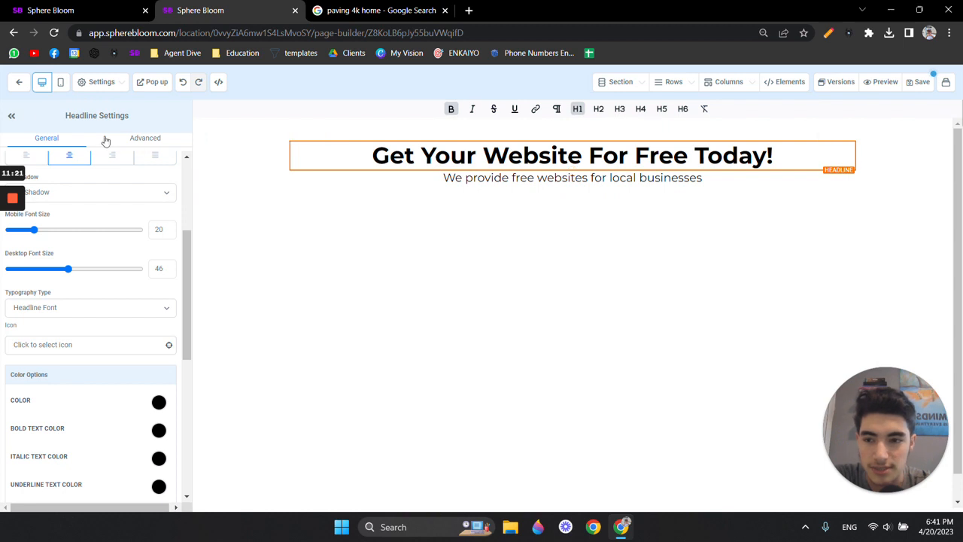
Step: Set the headline's mobile font size to 28 in the mobile view and switch back to the desktop view
left_click(60, 82)
left_click_drag(35, 229, 44, 233)
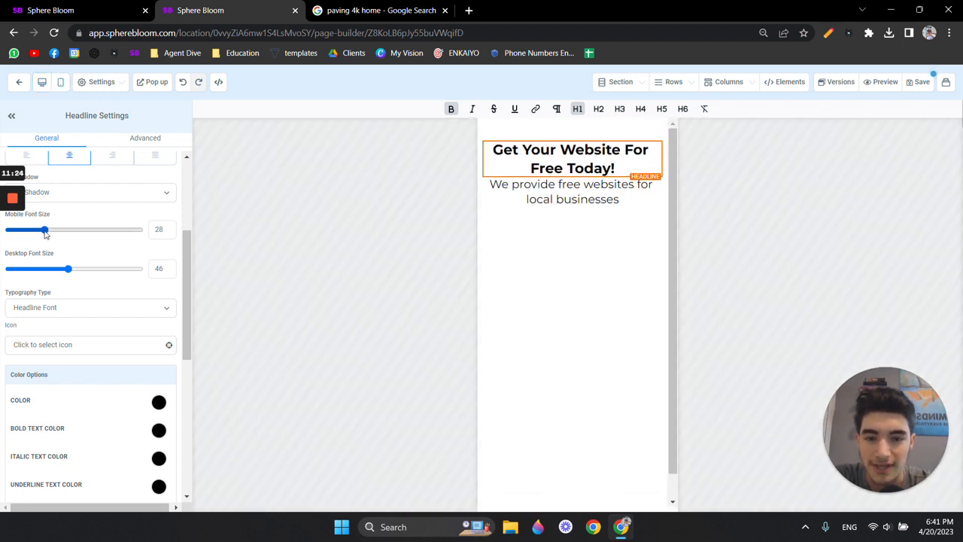
left_click(43, 84)
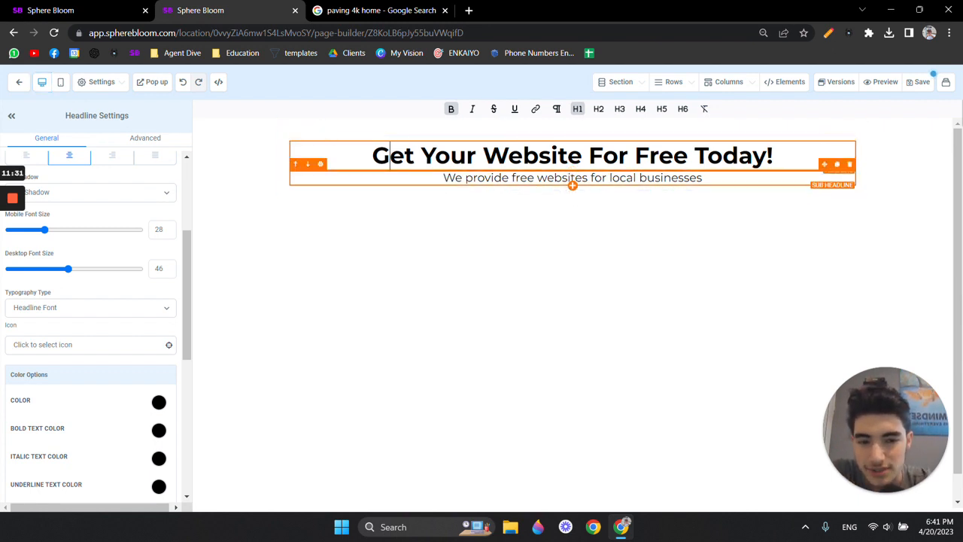
Step: Set the headline's bottom margin to 5 in its spacing options
scroll(109, 277, "down", 1)
scroll(109, 276, "down", 4)
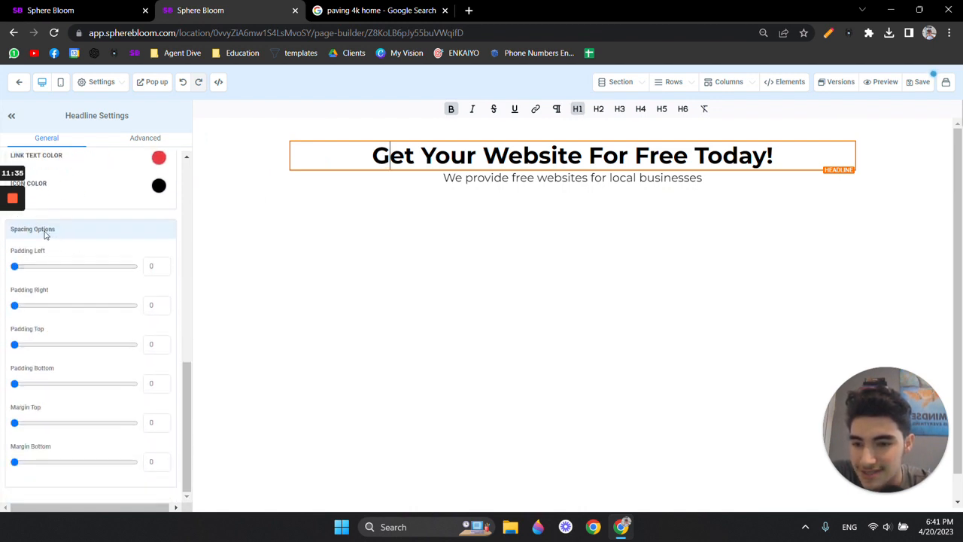
mouse_move(14, 461)
left_mouse_down()
mouse_move(73, 462)
mouse_move(16, 464)
left_mouse_up()
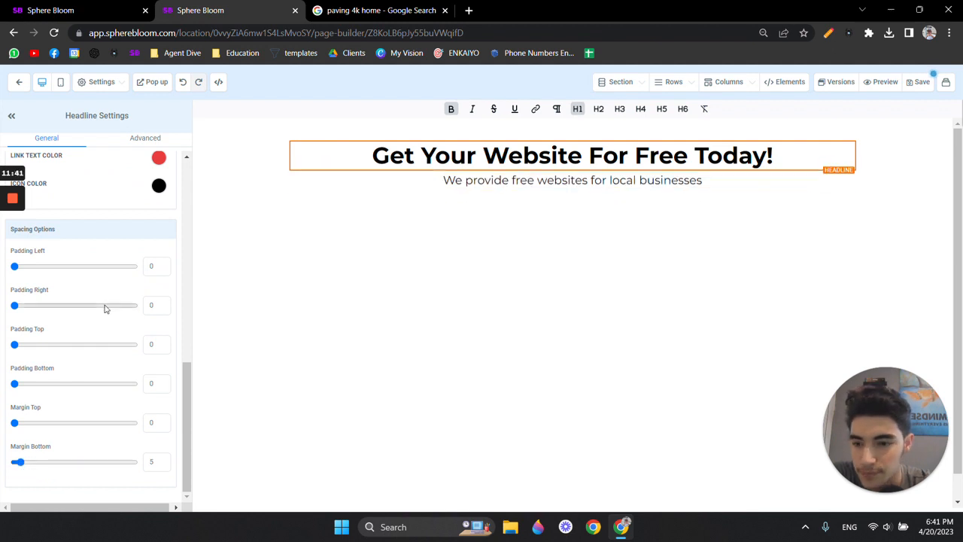
Step: Change the headline's typography type to Content Font
scroll(104, 309, "up", 2)
scroll(105, 309, "up", 5)
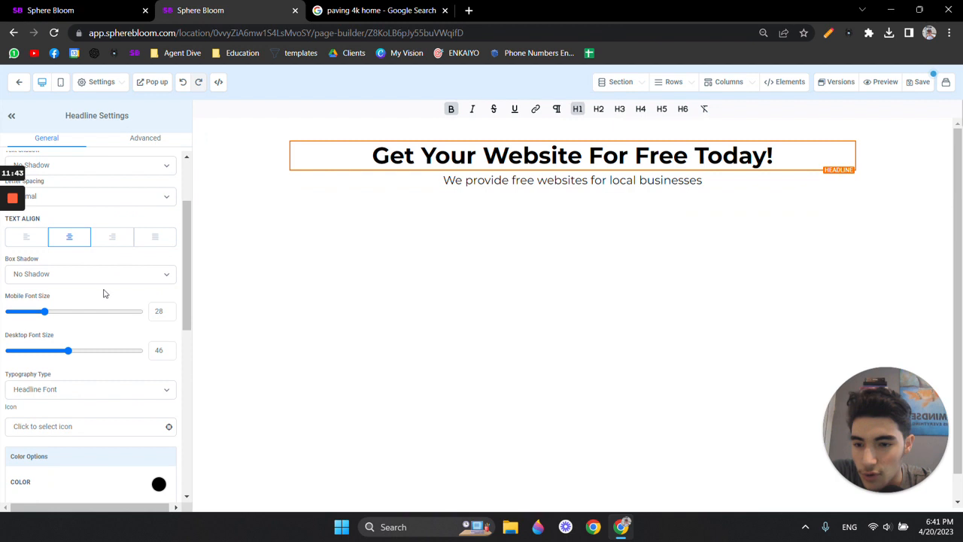
scroll(103, 282, "down", 3)
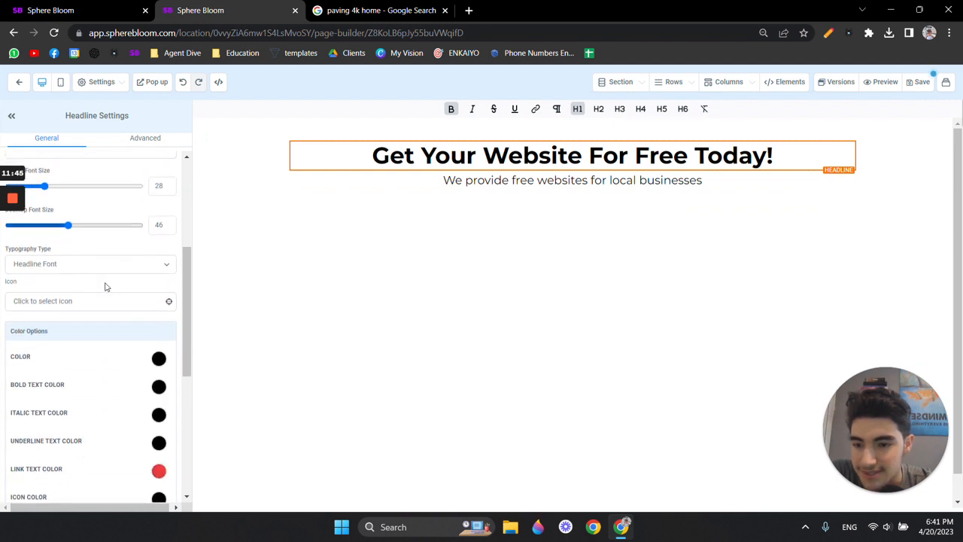
left_click(96, 267)
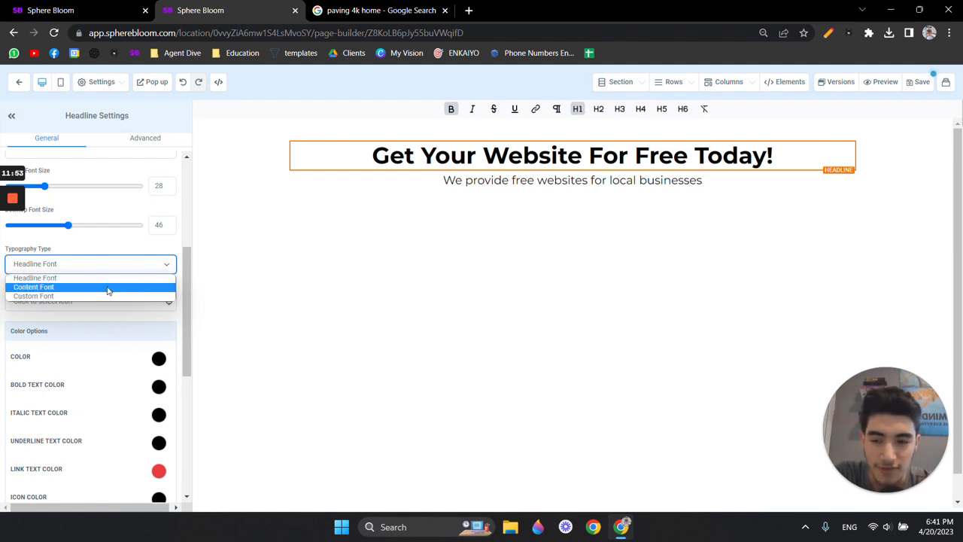
left_click(108, 288)
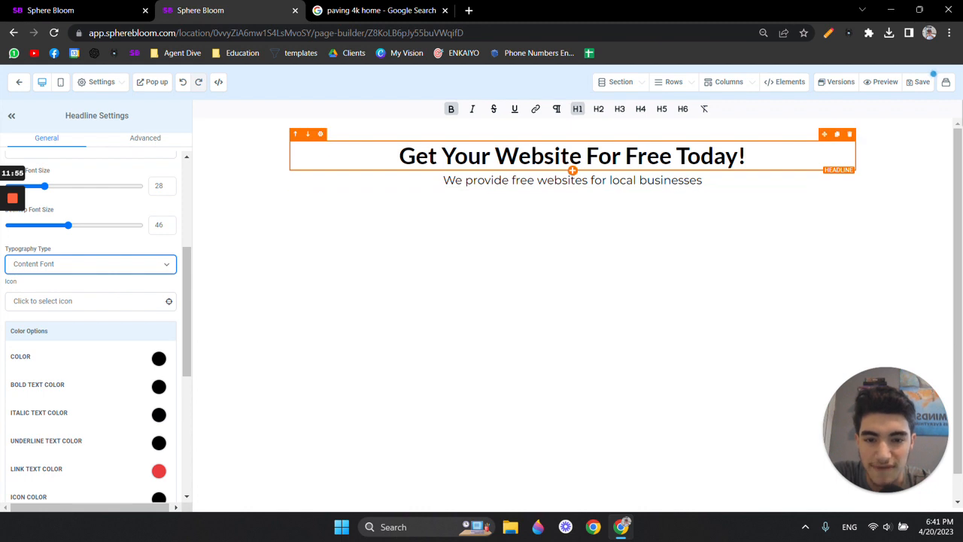
Step: Change the content font in the page's typography settings to Open Sans
left_click(94, 81)
left_click(83, 181)
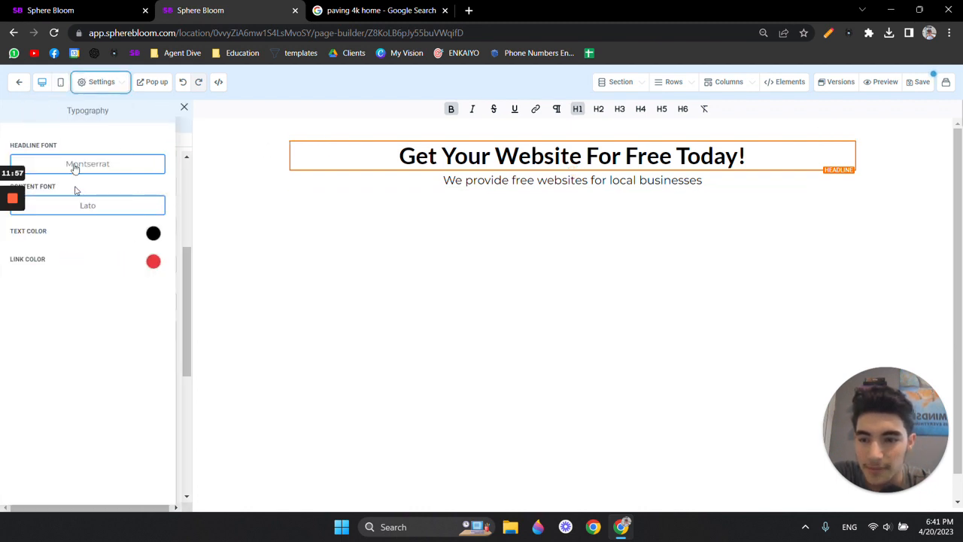
left_click(102, 206)
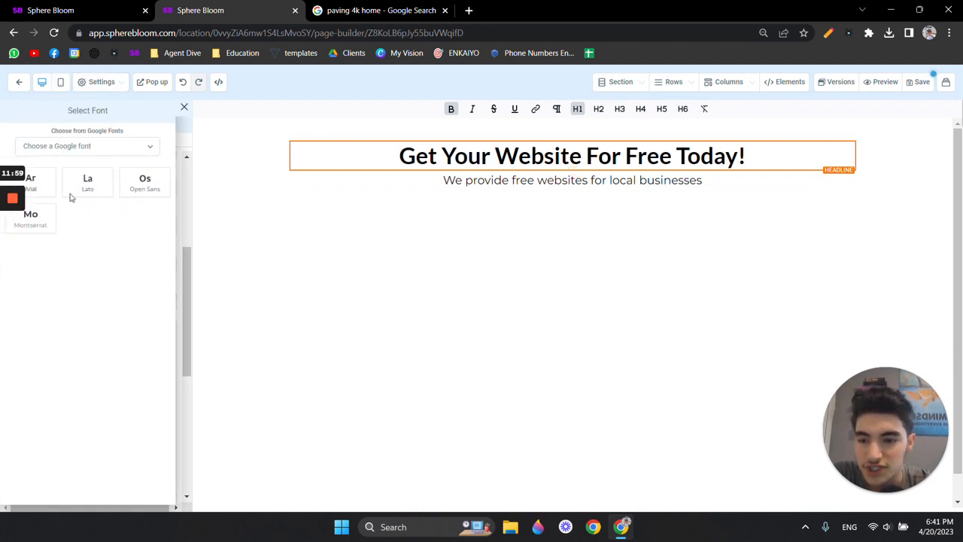
left_click(145, 183)
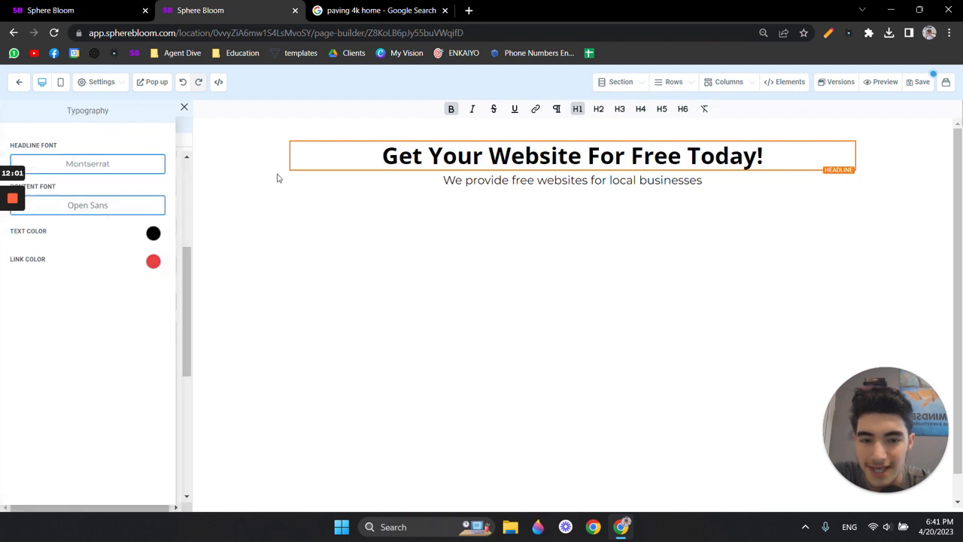
left_click(184, 107)
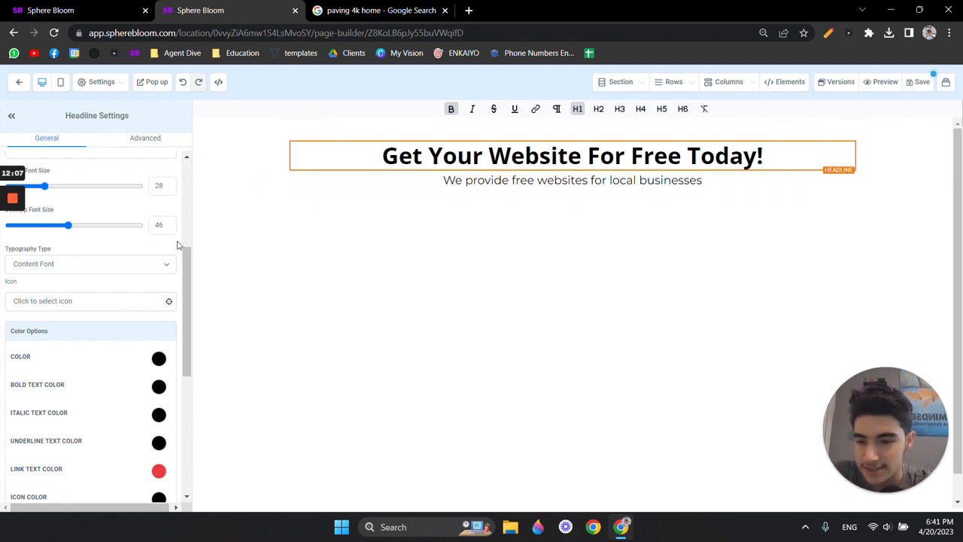
Step: Search the headline's icons for "web", try the youtube icon and remove it from the headline
scroll(98, 260, "down", 1)
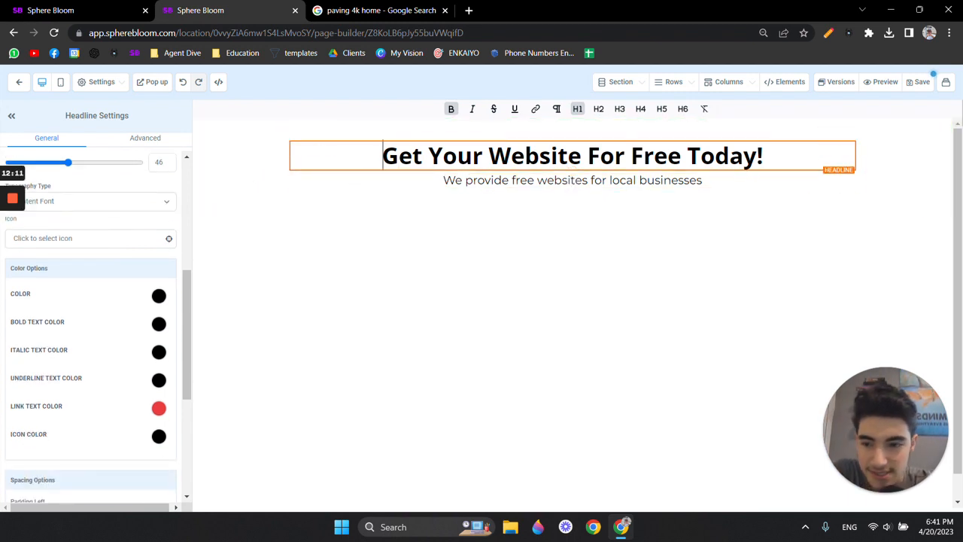
left_click(91, 239)
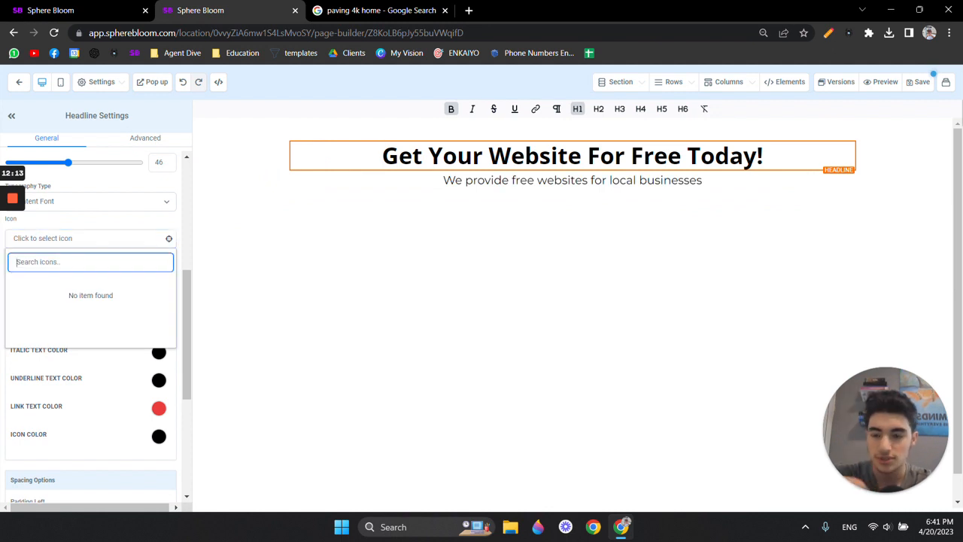
type("web")
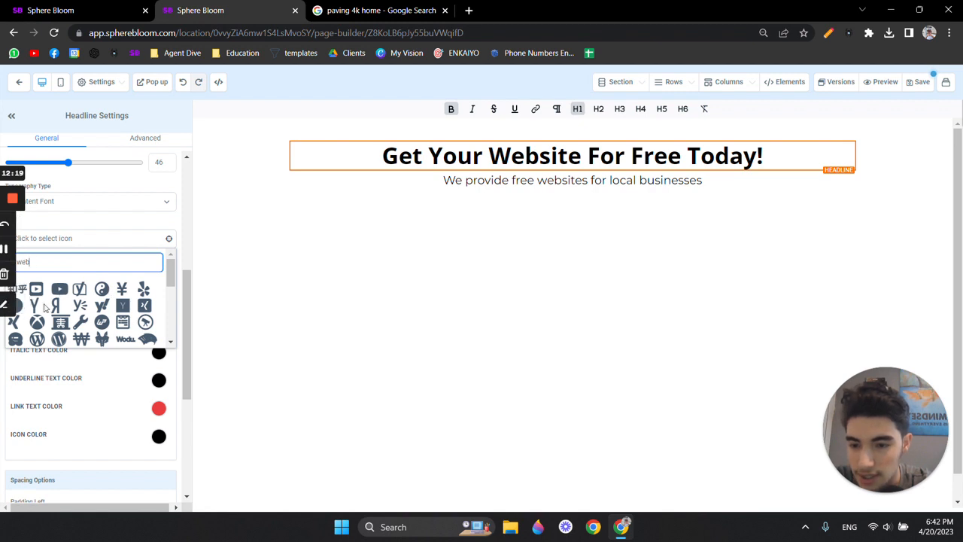
left_click(60, 290)
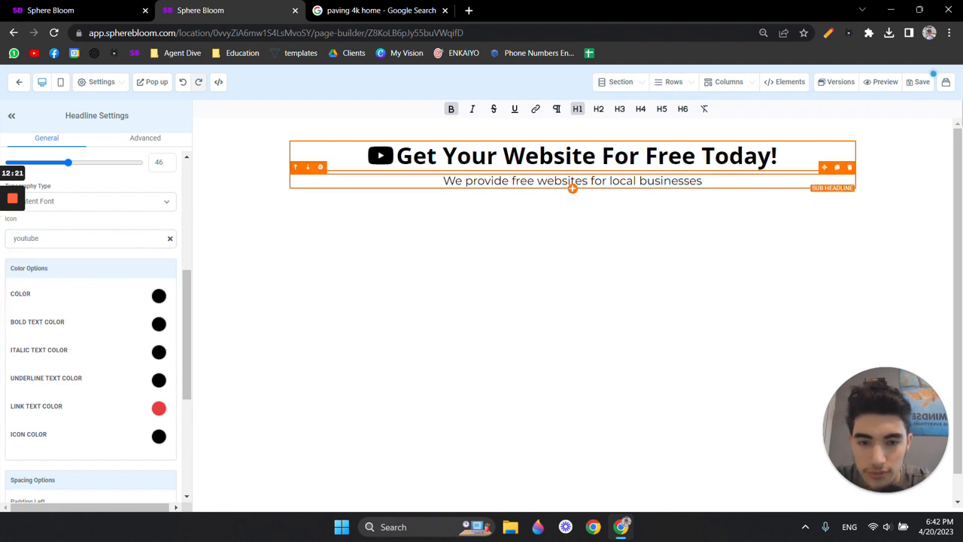
left_click(170, 240)
Step: Set the headline's bold text color to red
scroll(121, 283, "down", 1)
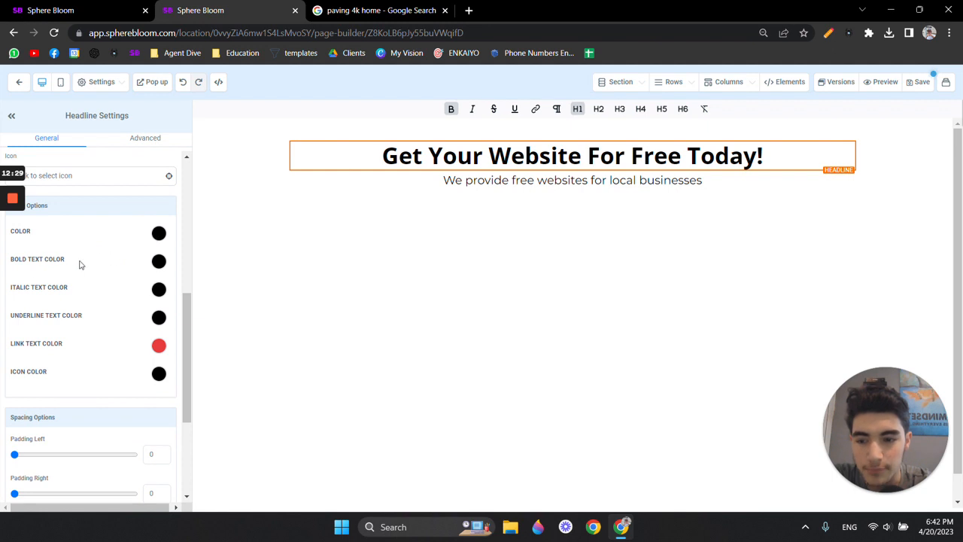
left_click(156, 265)
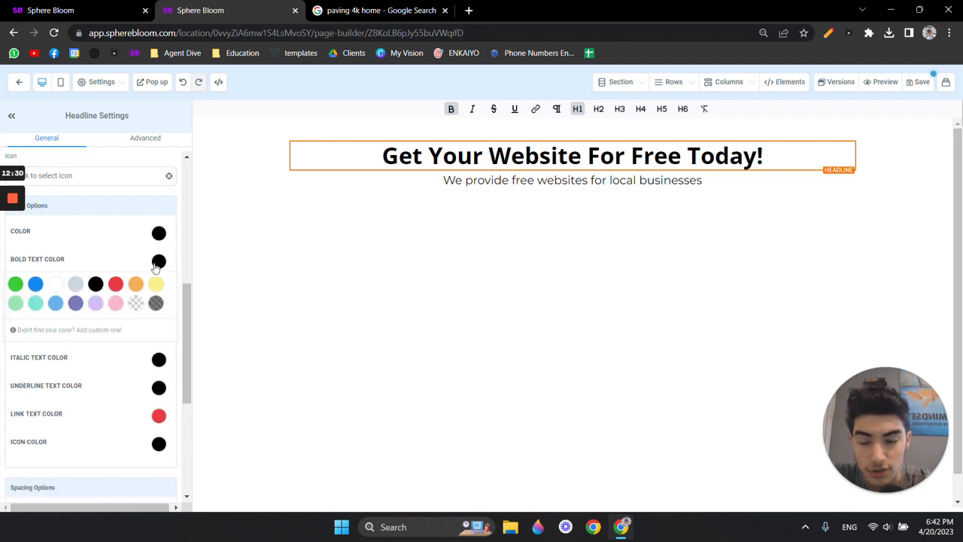
left_click(116, 284)
left_click(162, 268)
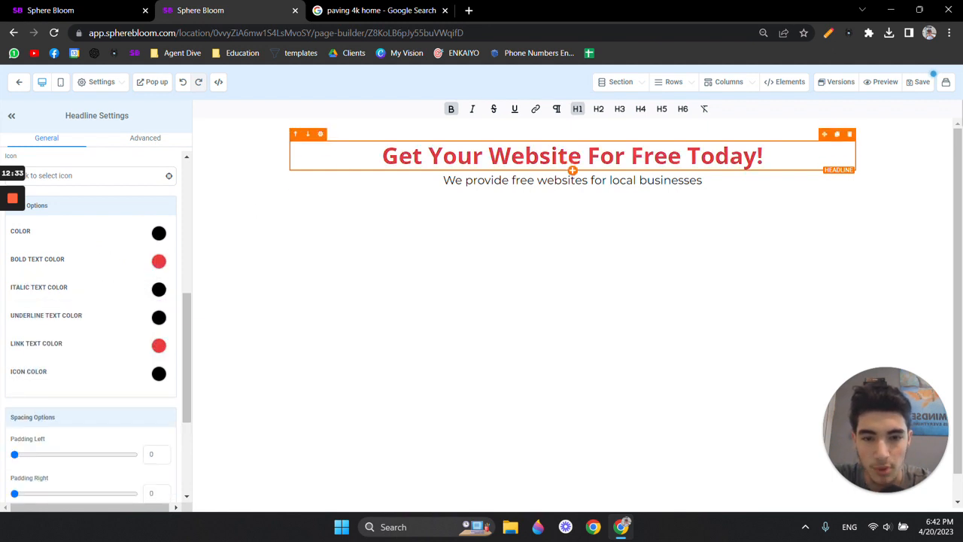
Step: Remove bold from the whole headline and make only the word "Free" bold
left_click(457, 156)
triple_click(456, 156)
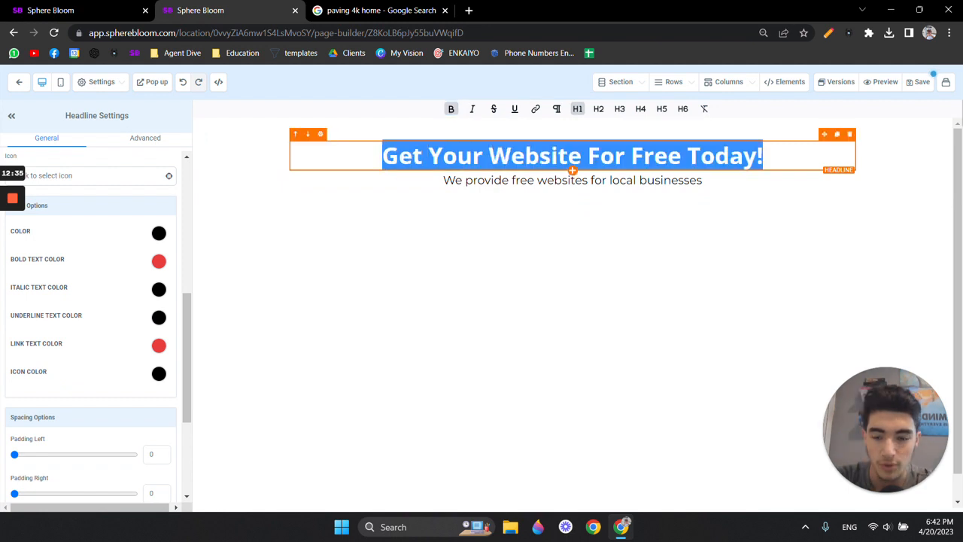
left_click(452, 109)
left_click(479, 156)
left_click_drag(493, 156, 580, 156)
double_click(636, 155)
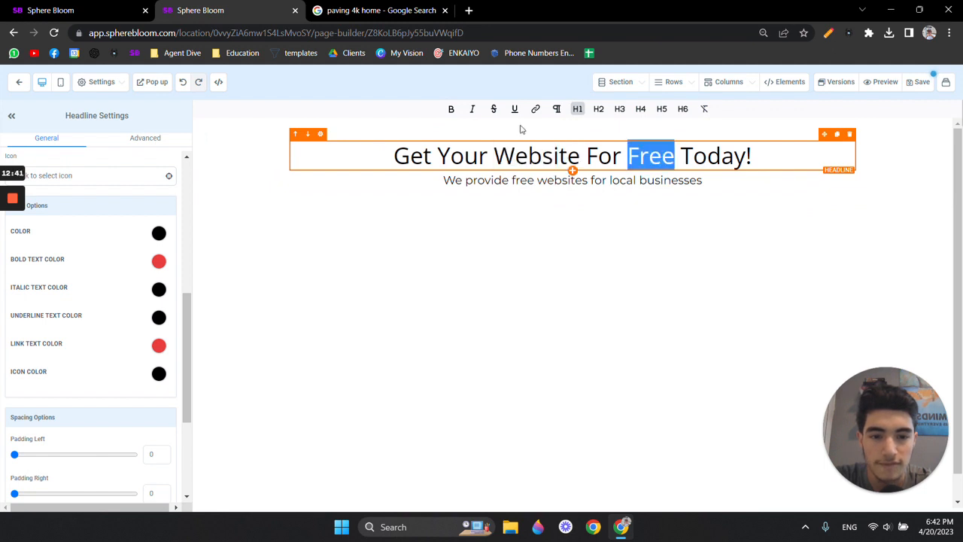
left_click(452, 109)
left_click(570, 164)
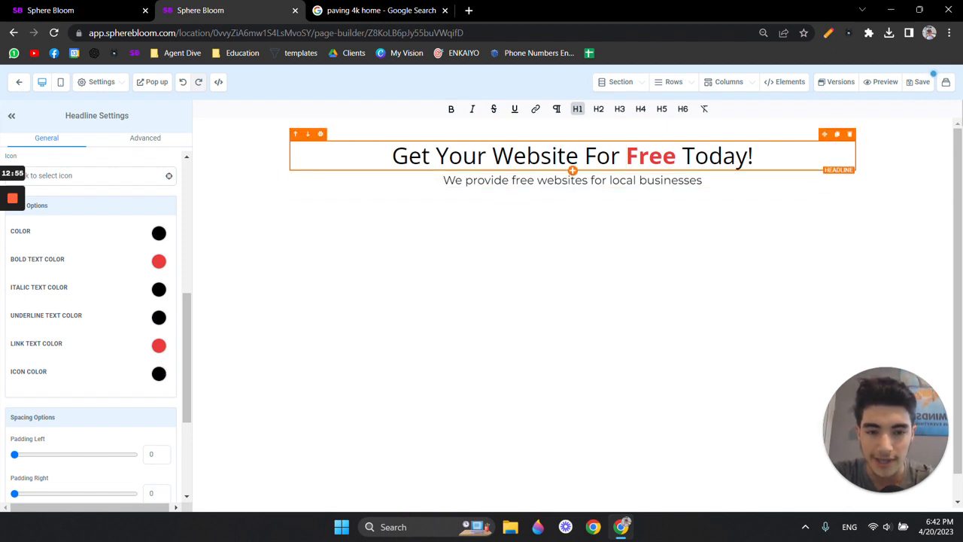
Step: Add a paragraph element directly below the sub-headline
scroll(136, 344, "down", 3)
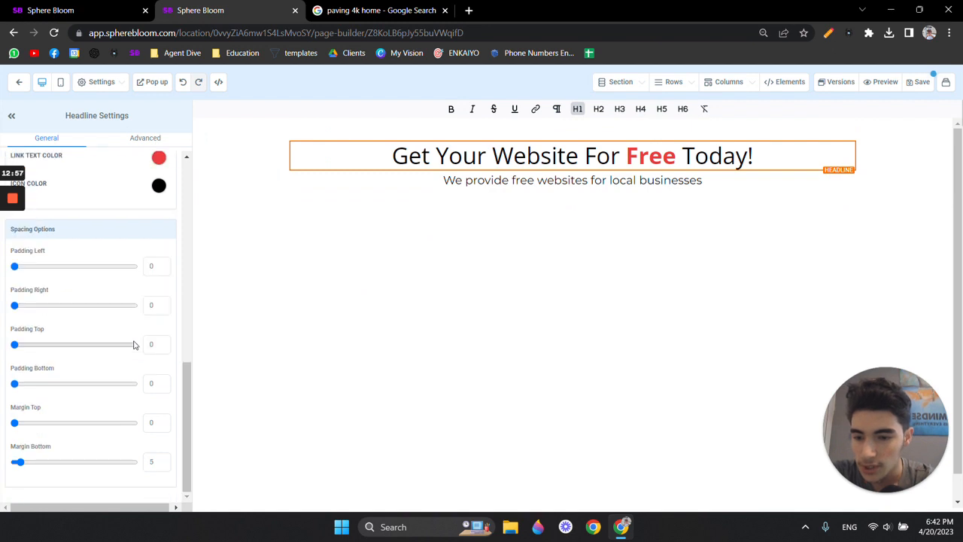
scroll(140, 339, "up", 4)
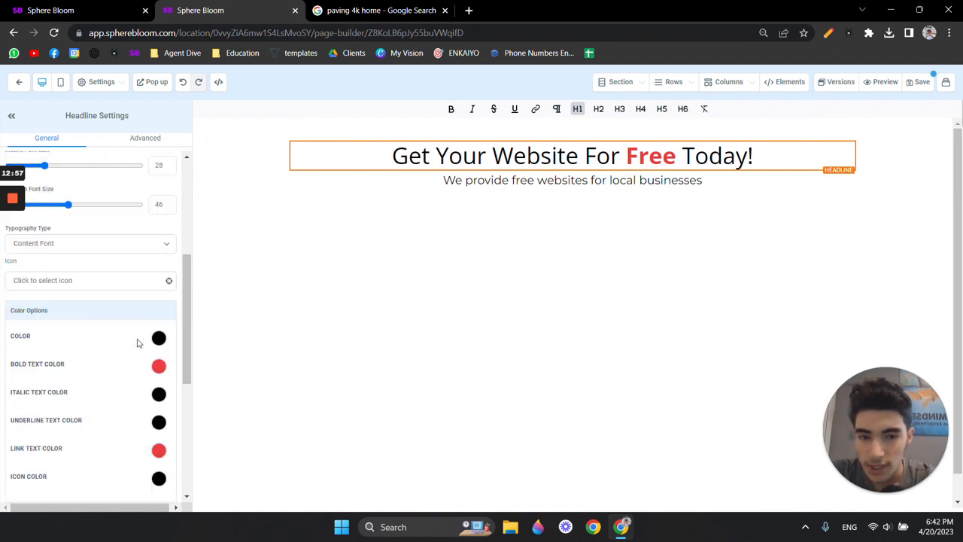
left_click(573, 189)
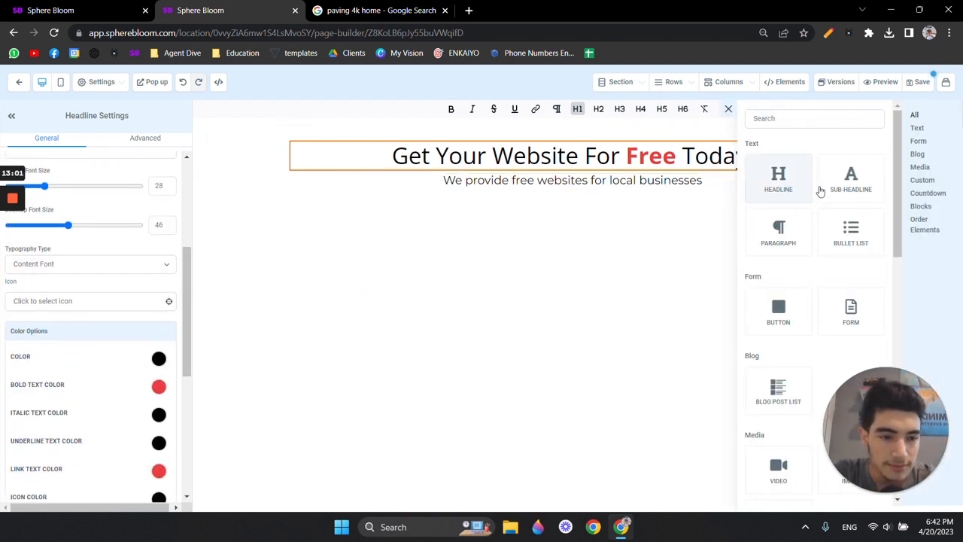
left_click(781, 232)
left_click(570, 202)
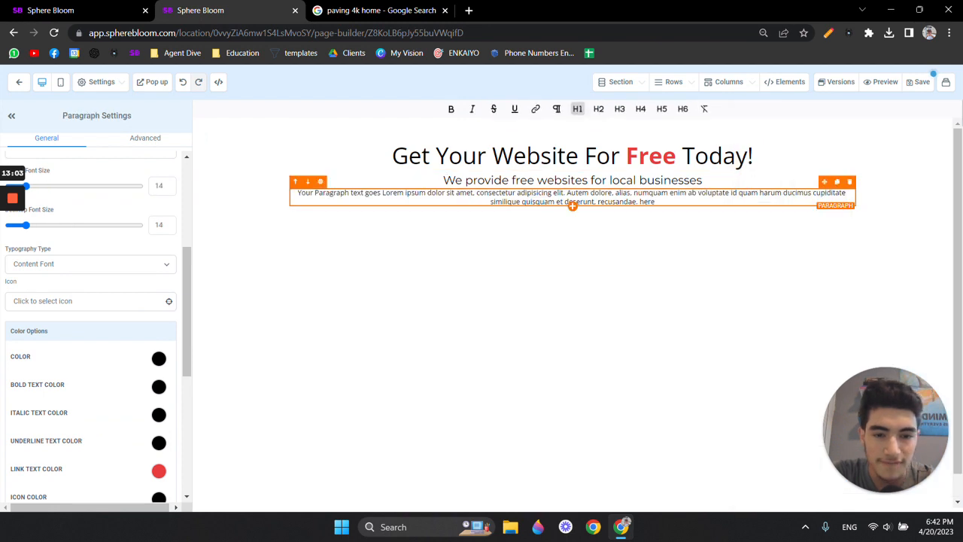
Step: Set the sub-headline's bottom margin to 23
left_click(535, 181)
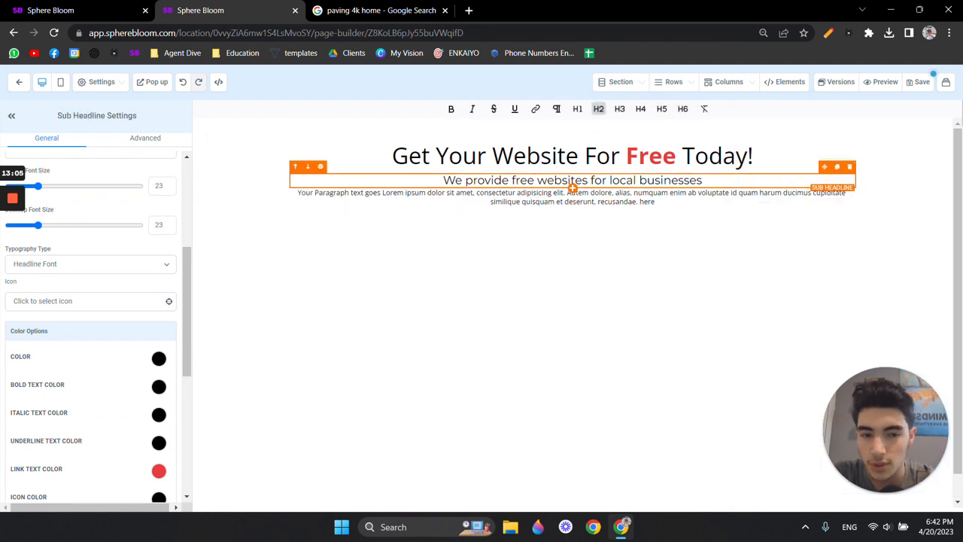
scroll(78, 318, "down", 5)
left_click_drag(14, 462, 43, 462)
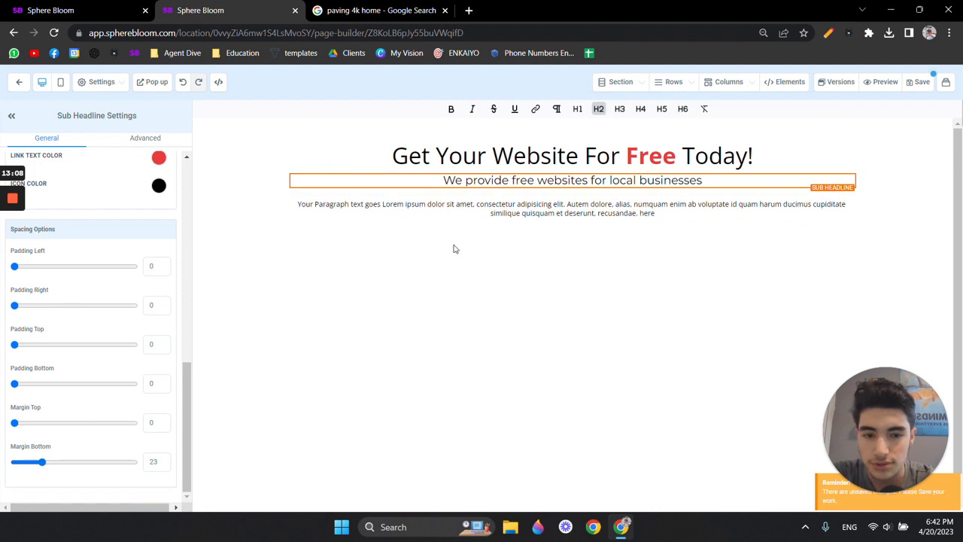
Step: Set the paragraph's desktop font size to 31 and align its text left
double_click(578, 204)
key("ctrl+a")
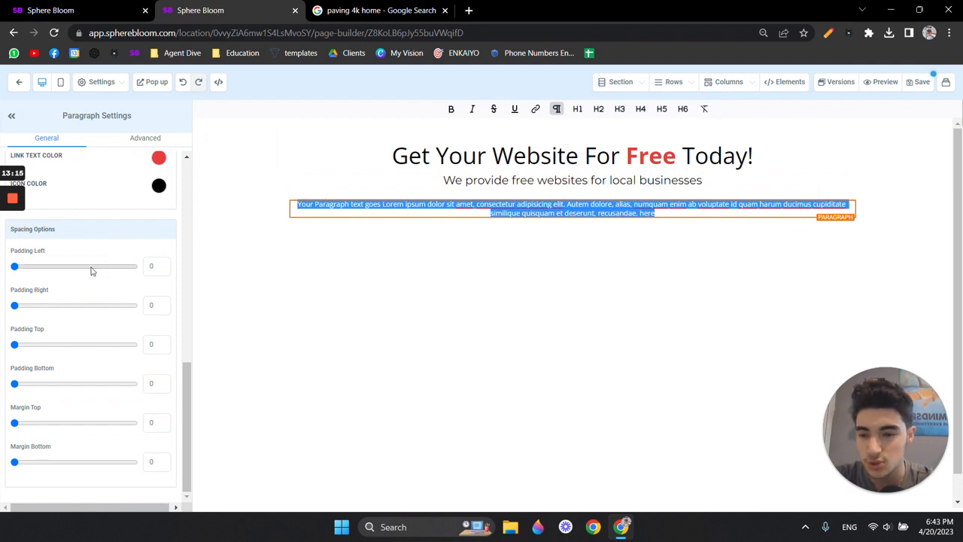
scroll(106, 282, "up", 5)
left_click_drag(30, 352, 48, 351)
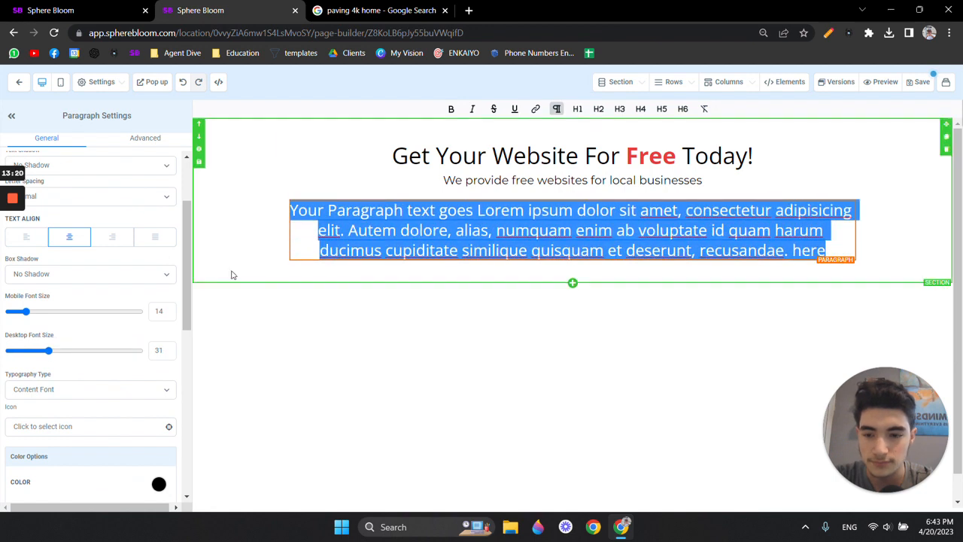
left_click(31, 239)
left_click(798, 250)
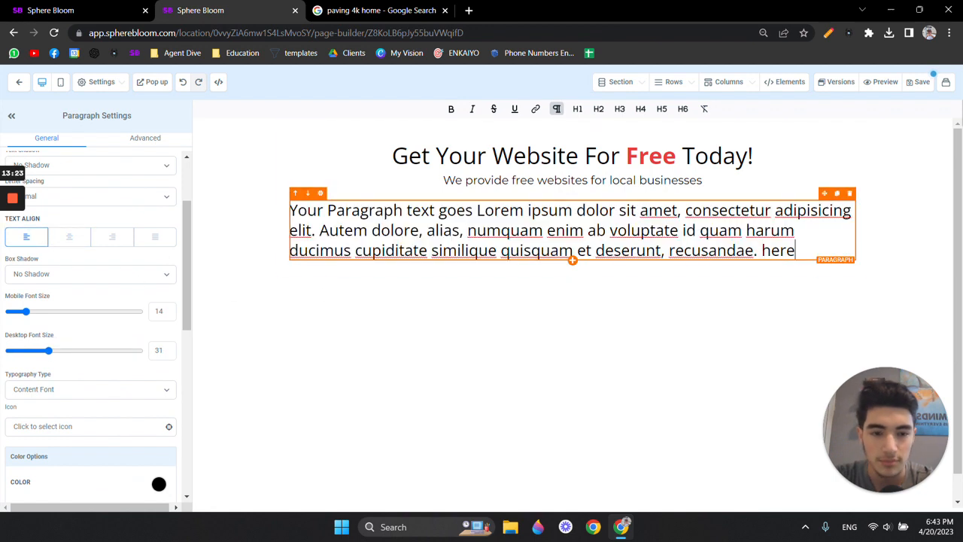
Step: Add a new section below the existing one and place a 2-column row in it
left_click(688, 280)
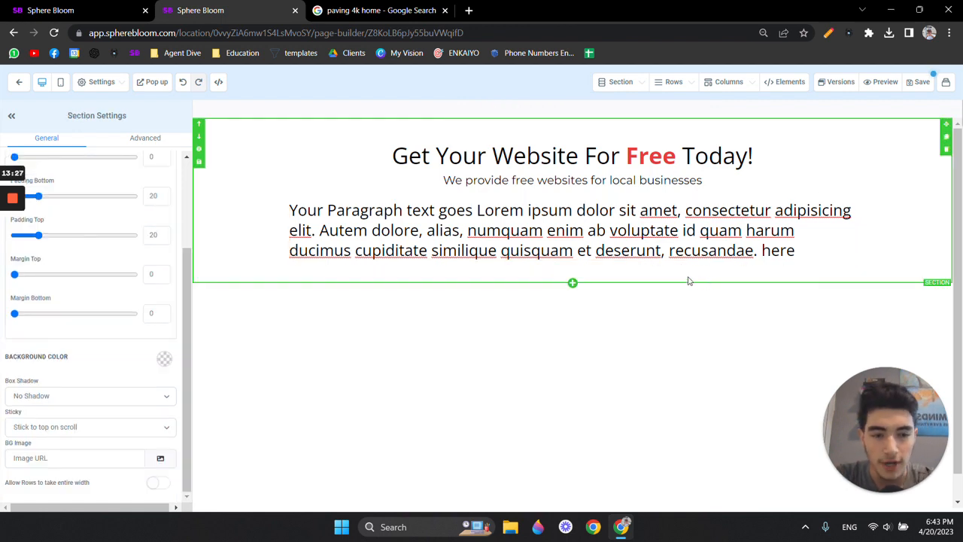
left_click(572, 283)
left_click(791, 137)
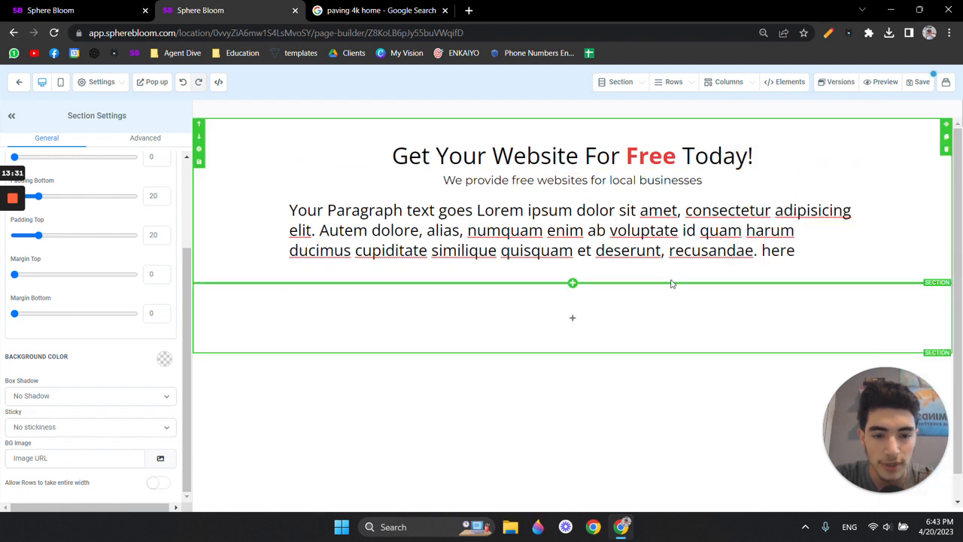
left_click(572, 317)
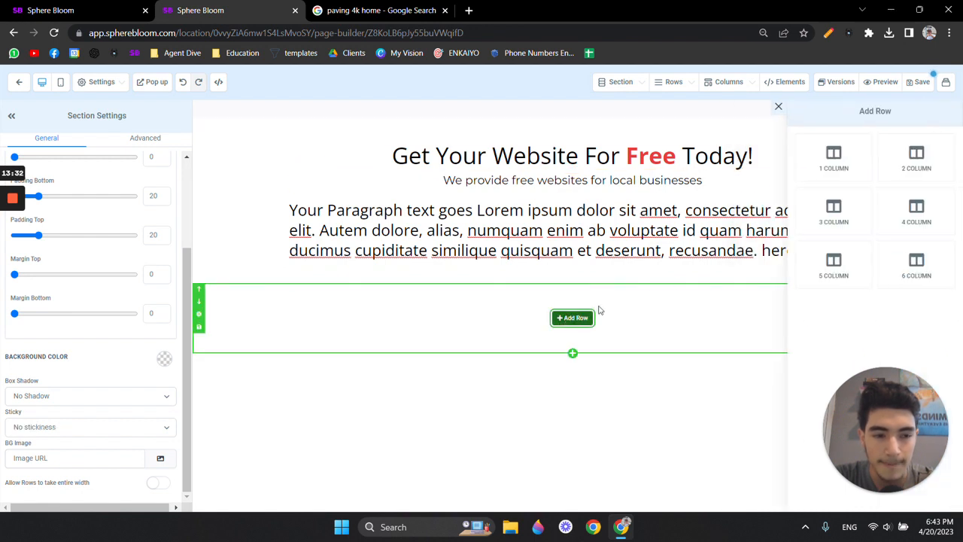
left_click(901, 167)
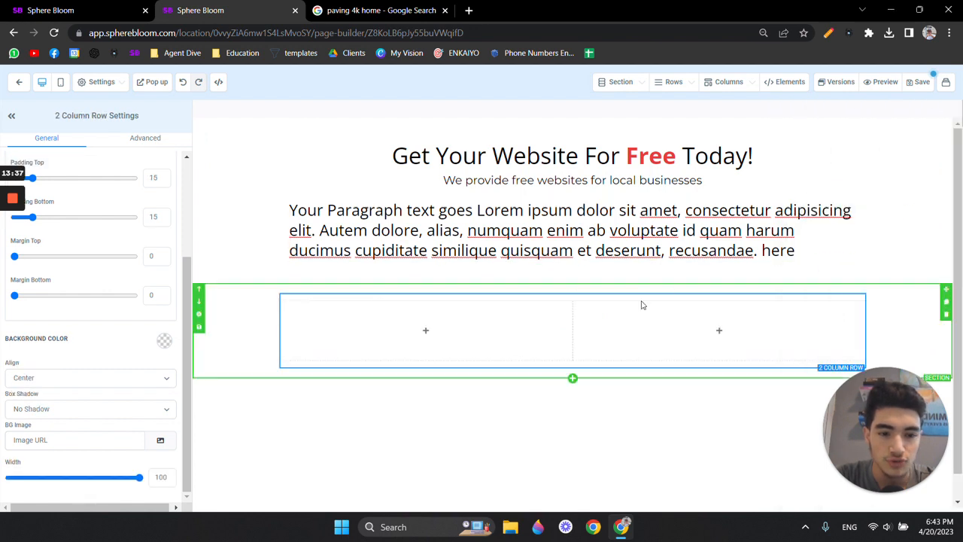
Step: Add a headline to the first column of the new row and change its text to "New"
left_click(443, 332)
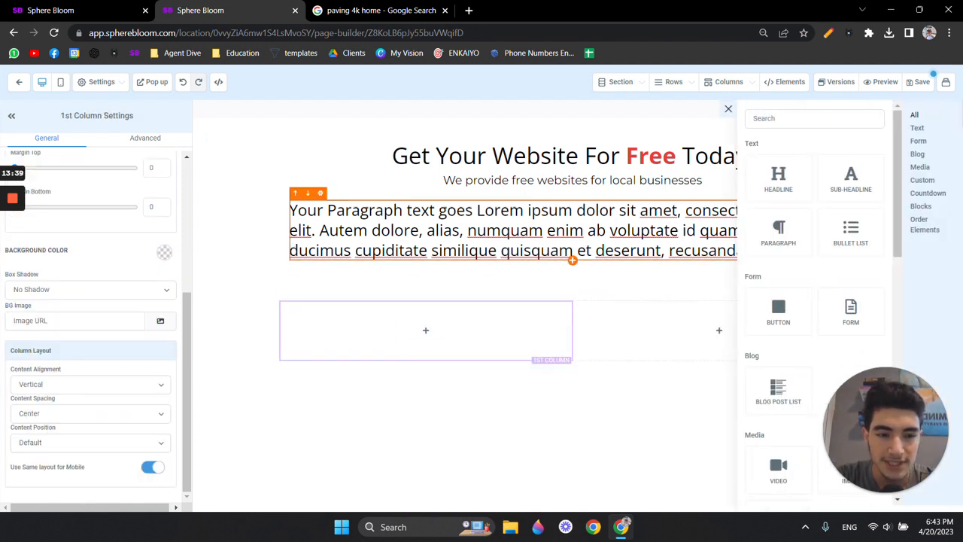
left_click(793, 197)
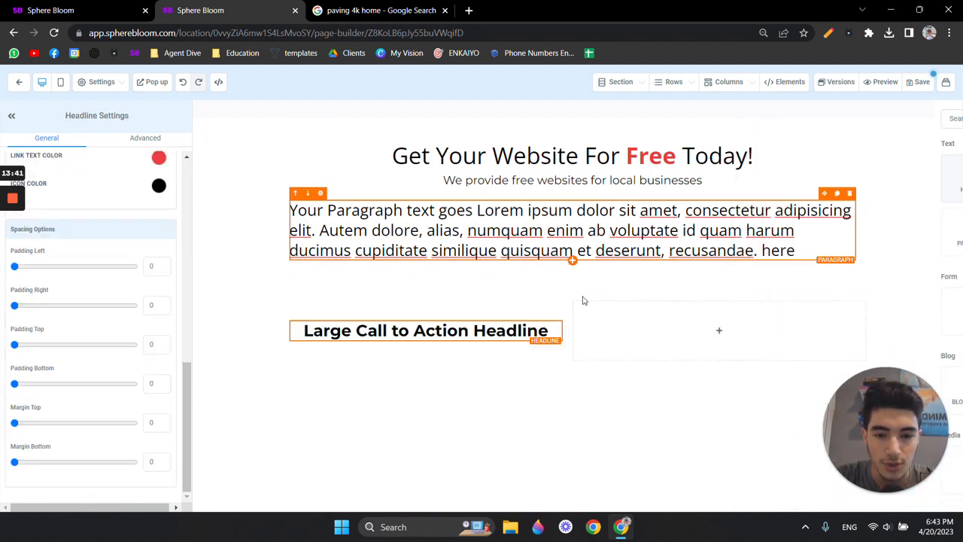
left_click(423, 338)
triple_click(423, 338)
type("New")
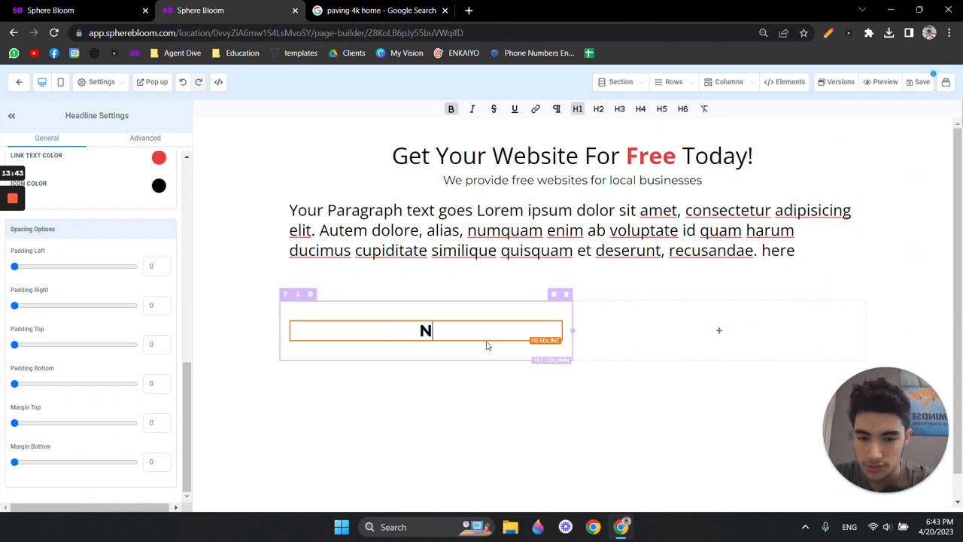
Step: Add a headline to the second column and replace its text with a placeholder full name
left_click(727, 335)
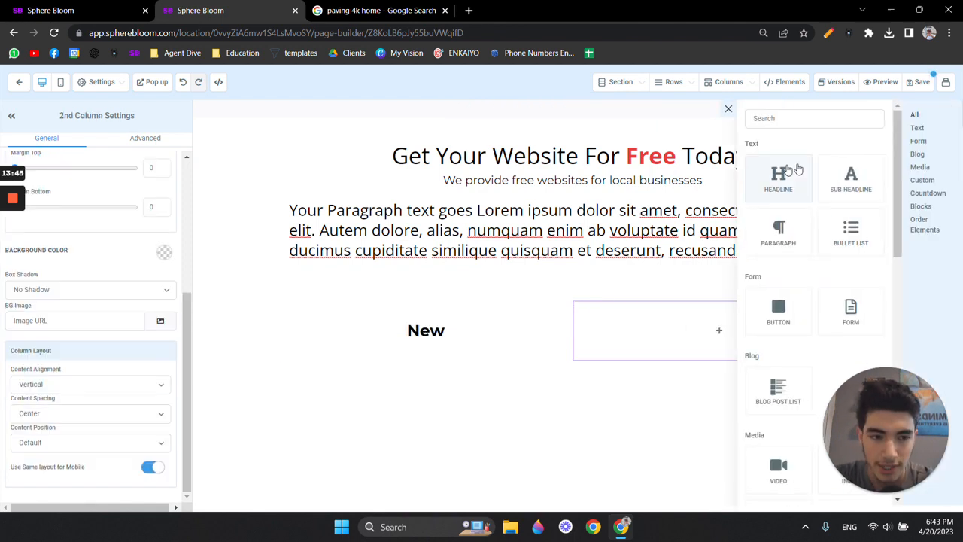
left_click(790, 179)
left_click(719, 320)
triple_click(719, 320)
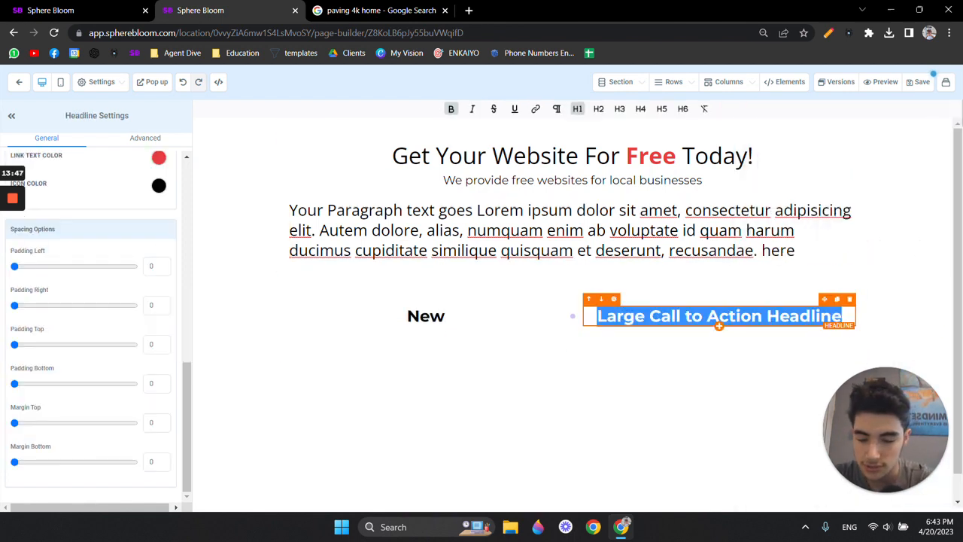
type("John Doe")
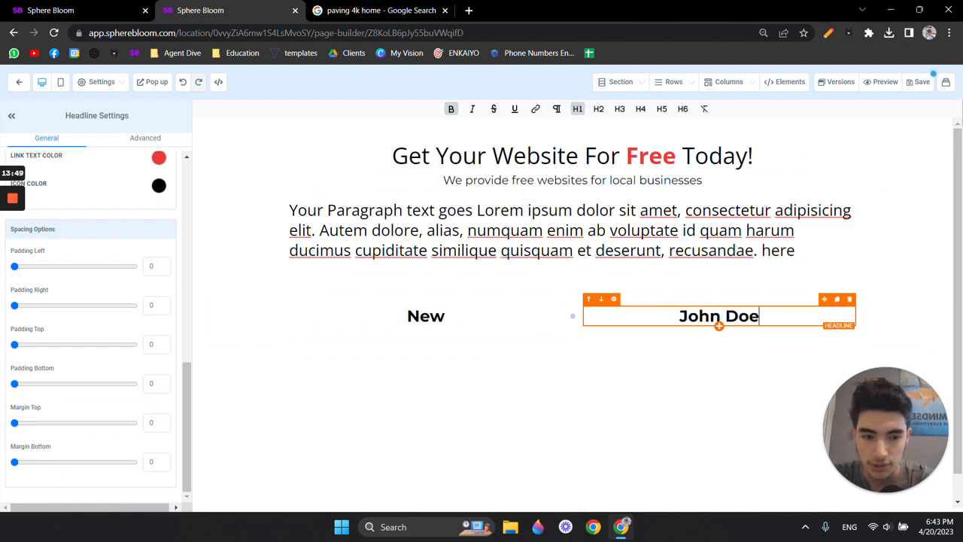
Step: Replace the first column's headline text with the same placeholder full name as in the second column
double_click(444, 316)
type("J")
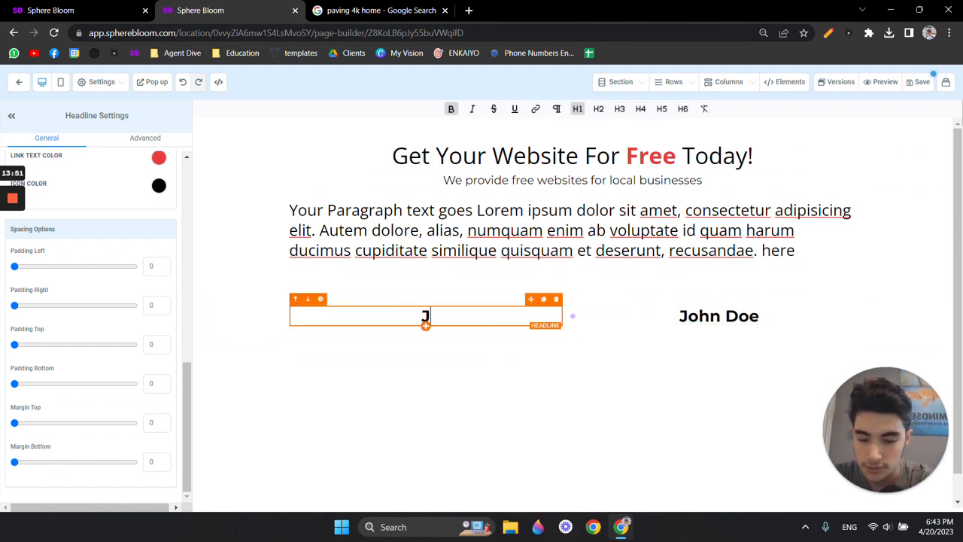
type("ohn Doe")
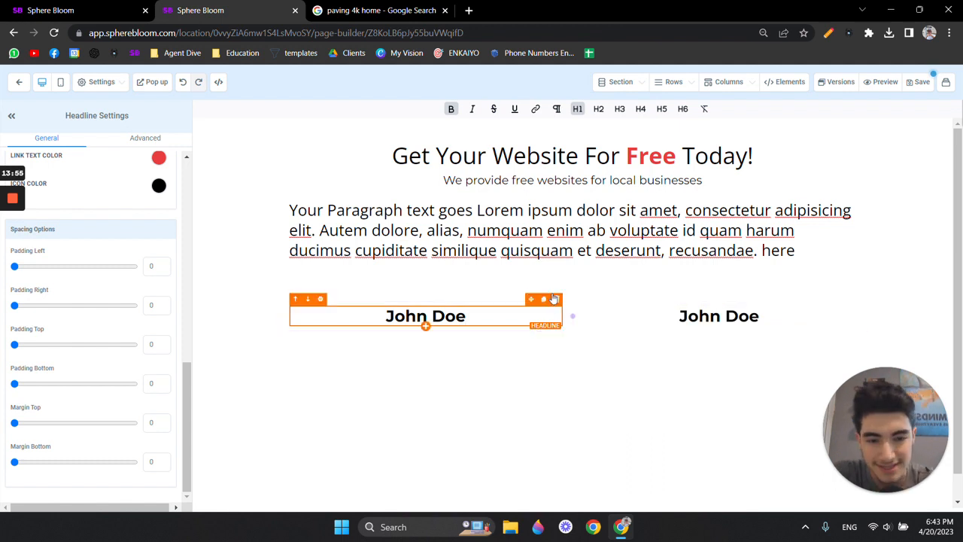
left_click(570, 253)
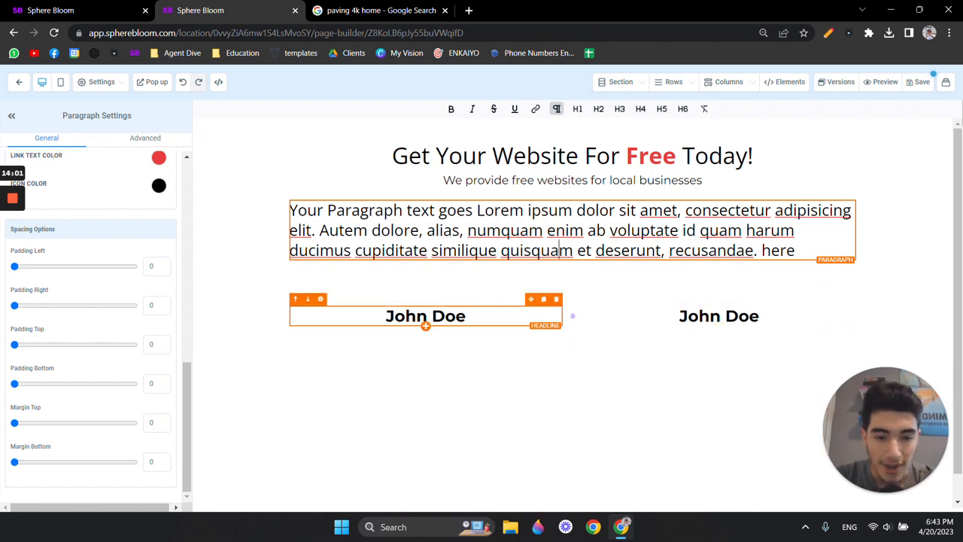
left_click(570, 320)
left_click(574, 320)
mouse_move(574, 316)
left_mouse_down()
mouse_move(548, 316)
mouse_move(593, 316)
mouse_move(570, 317)
left_mouse_up()
left_click(570, 316)
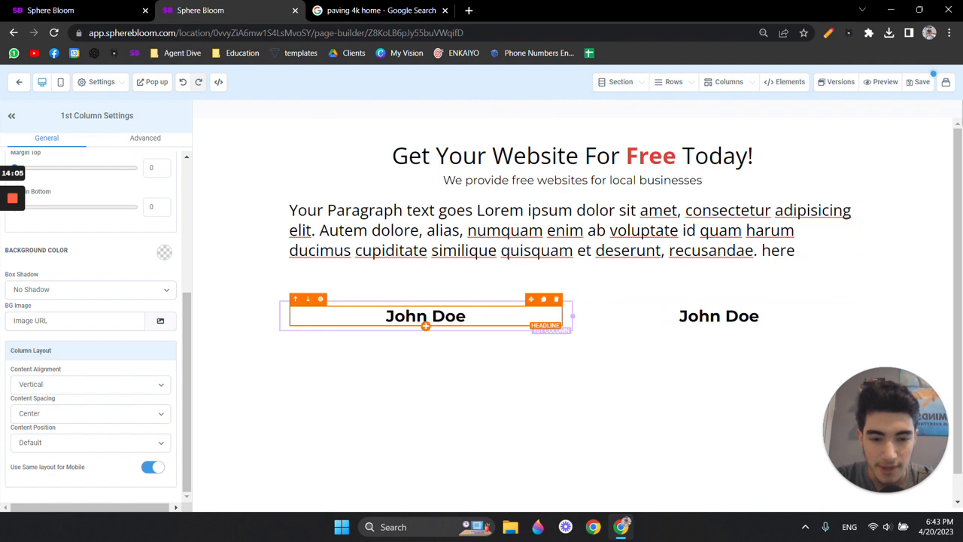
left_click(553, 302)
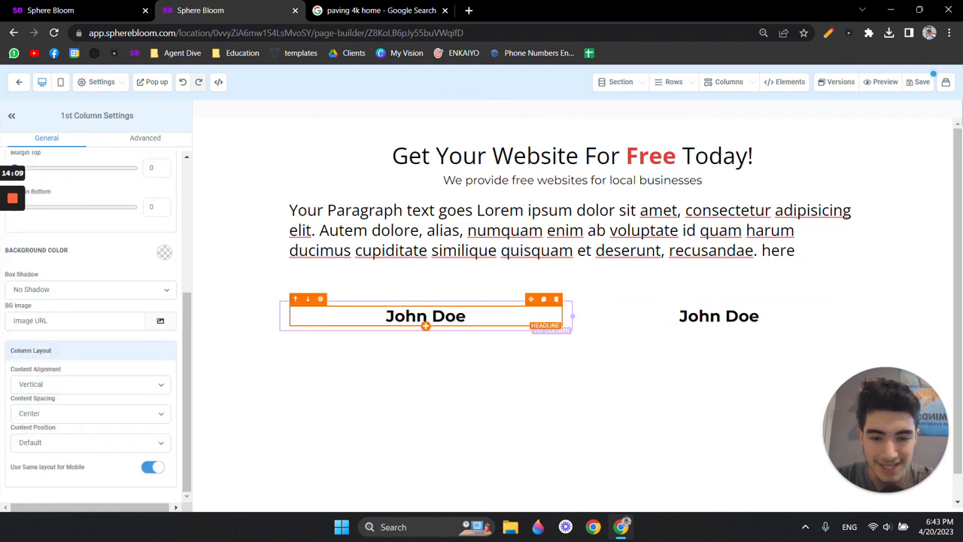
Step: Browse the available page elements and add a countdown below the headline in the first column
left_click(426, 326)
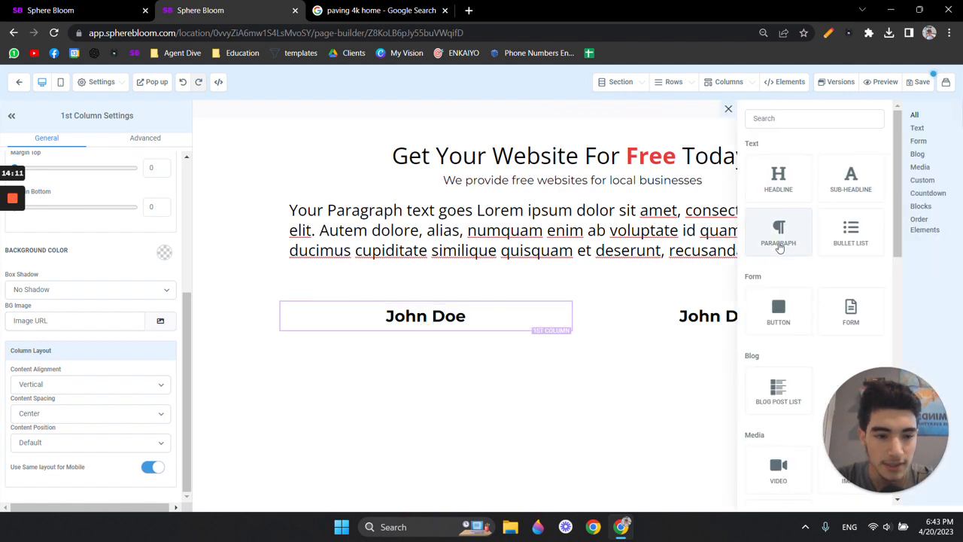
scroll(786, 247, "down", 1)
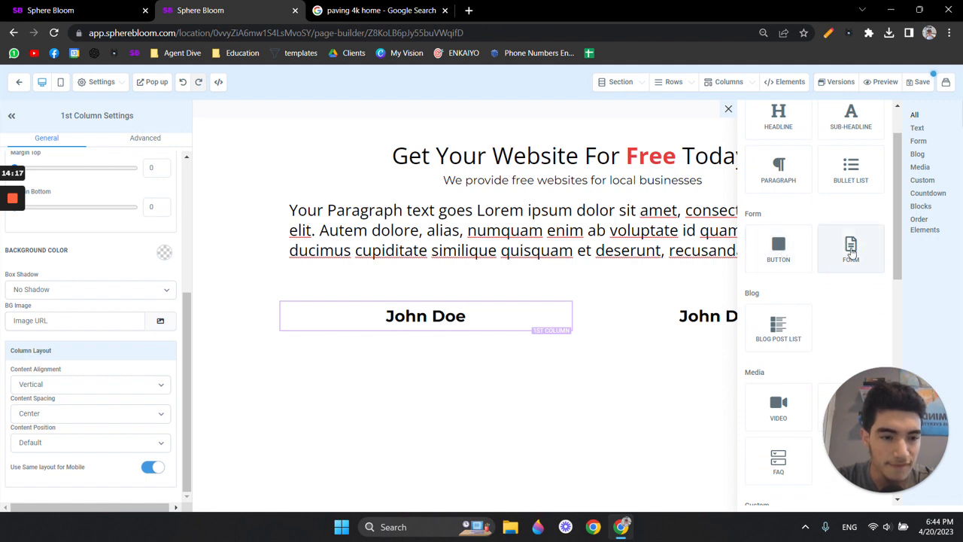
scroll(818, 240, "down", 2)
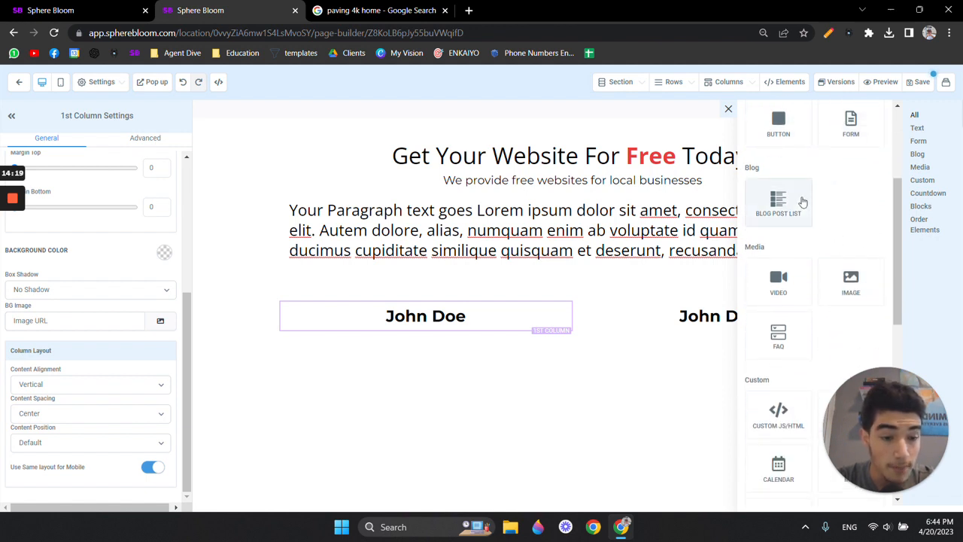
scroll(801, 202, "down", 1)
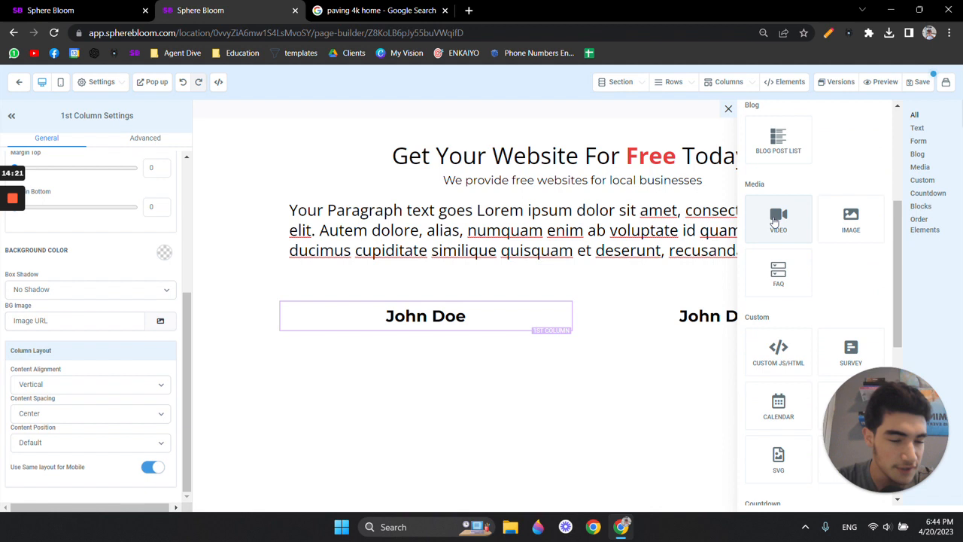
scroll(777, 273, "down", 2)
scroll(779, 263, "down", 1)
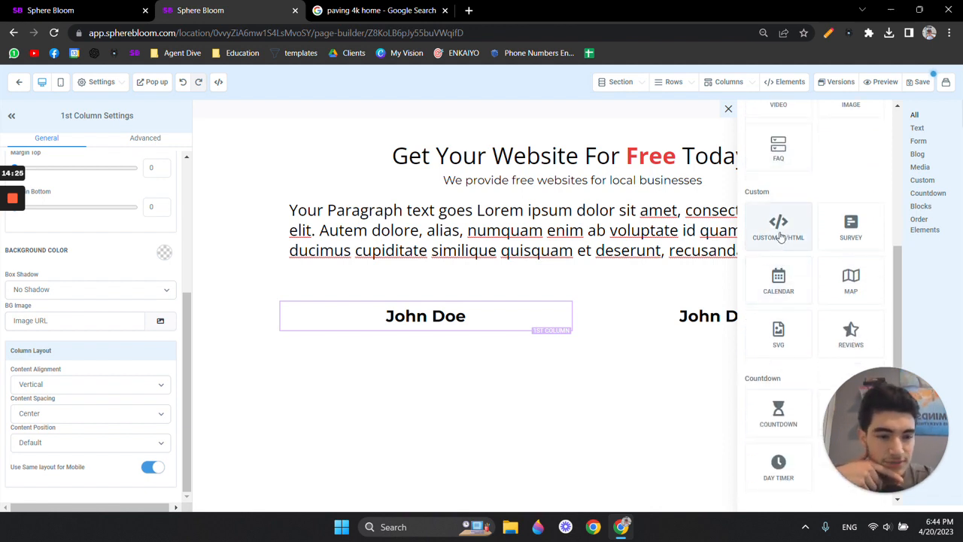
scroll(843, 224, "down", 2)
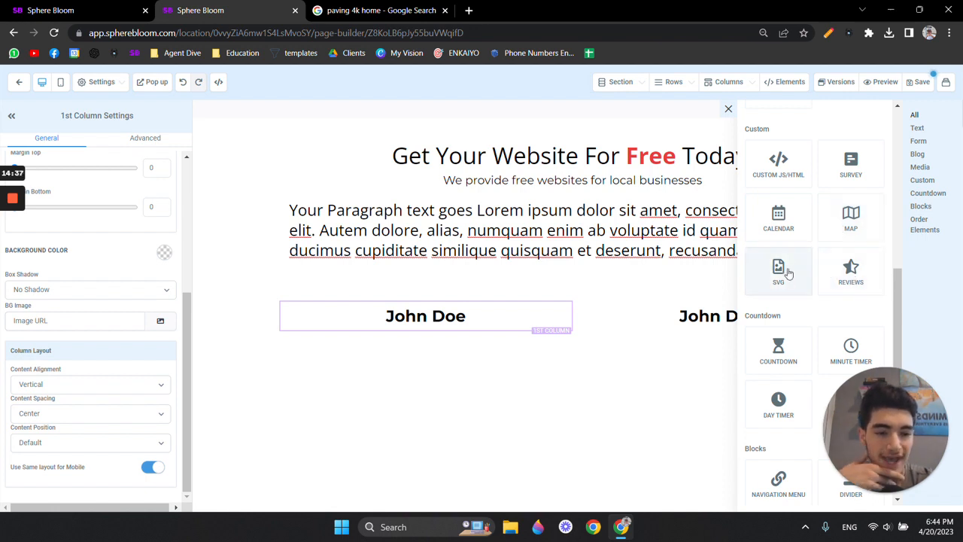
scroll(806, 244, "down", 3)
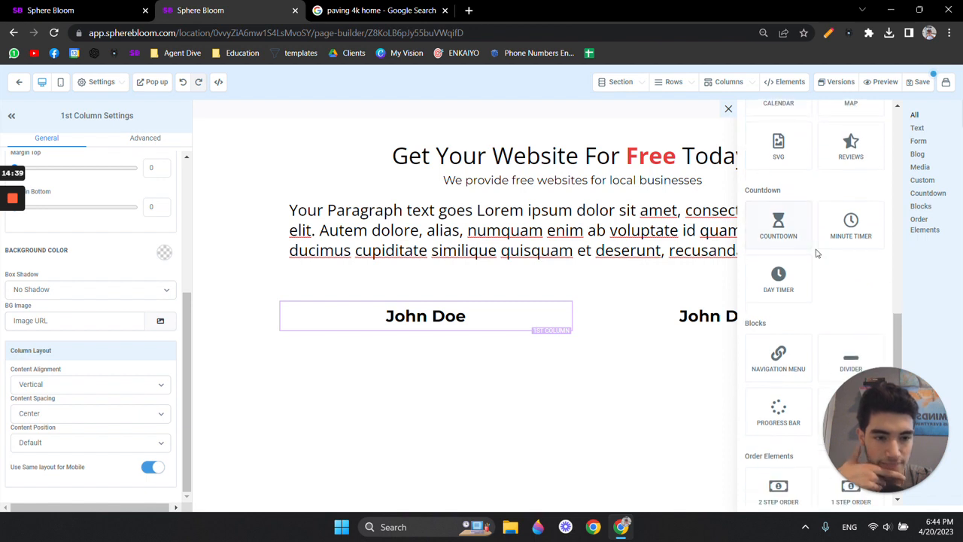
left_click(783, 229)
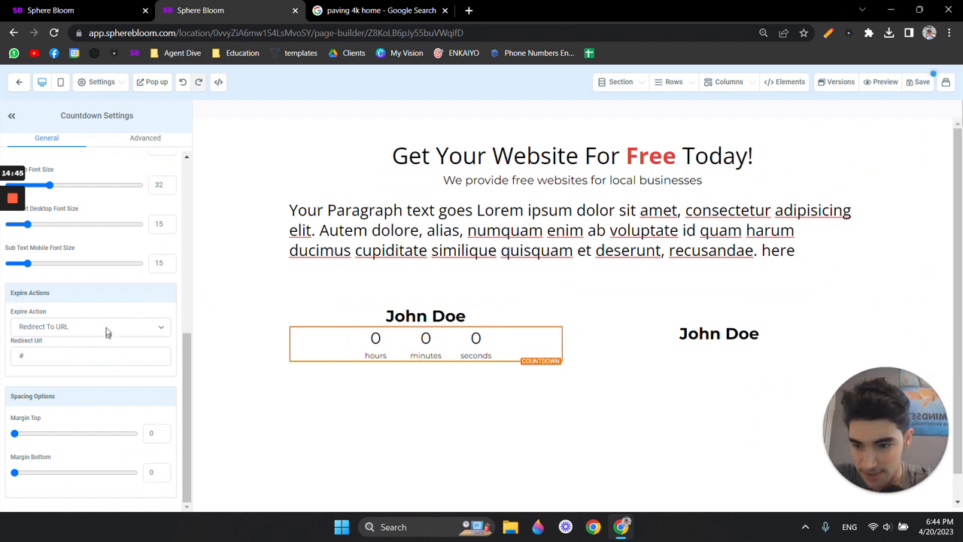
Step: Set the countdown's desktop font size to 36 and its end date to 2023-04-21
scroll(103, 333, "up", 10)
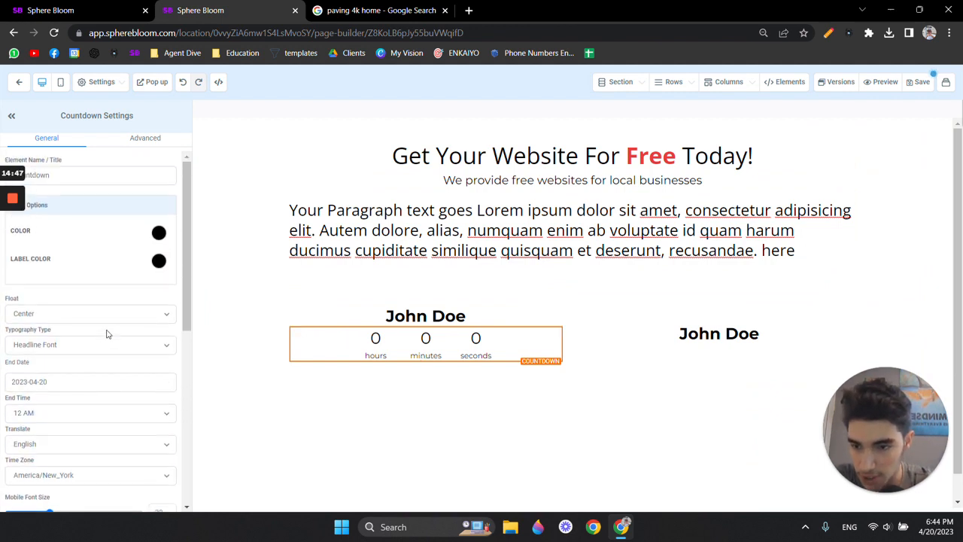
left_click(82, 289)
left_click(84, 291)
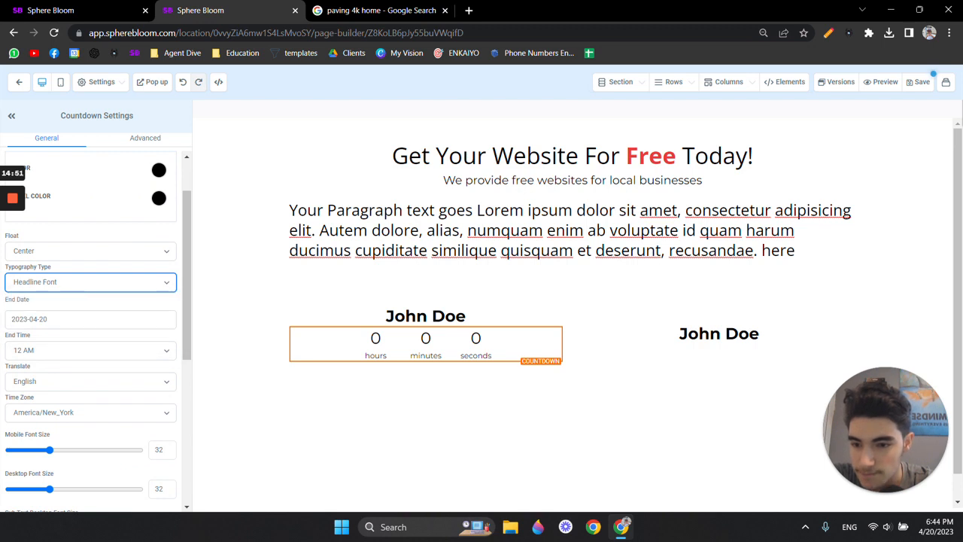
mouse_move(50, 488)
left_mouse_down()
mouse_move(70, 490)
mouse_move(54, 489)
left_mouse_up()
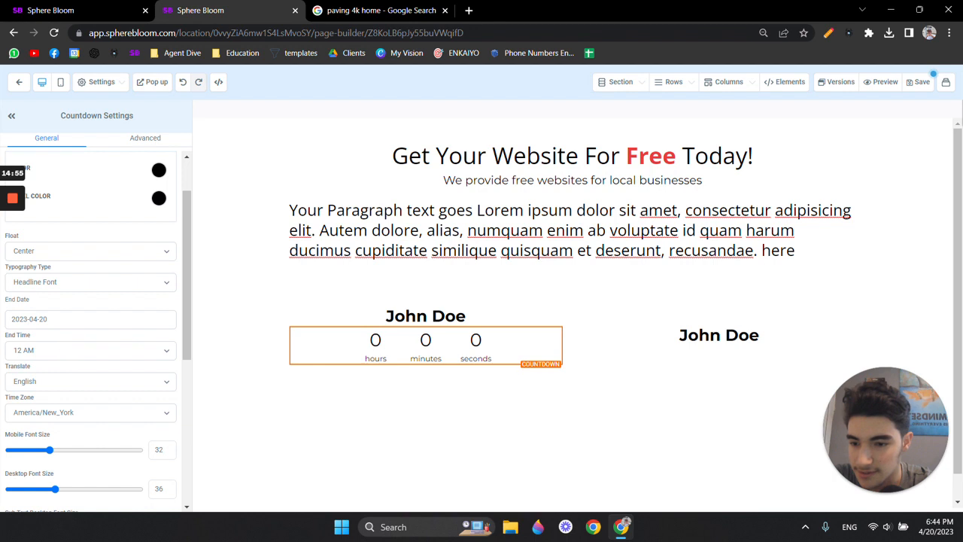
left_click(75, 319)
left_click(84, 412)
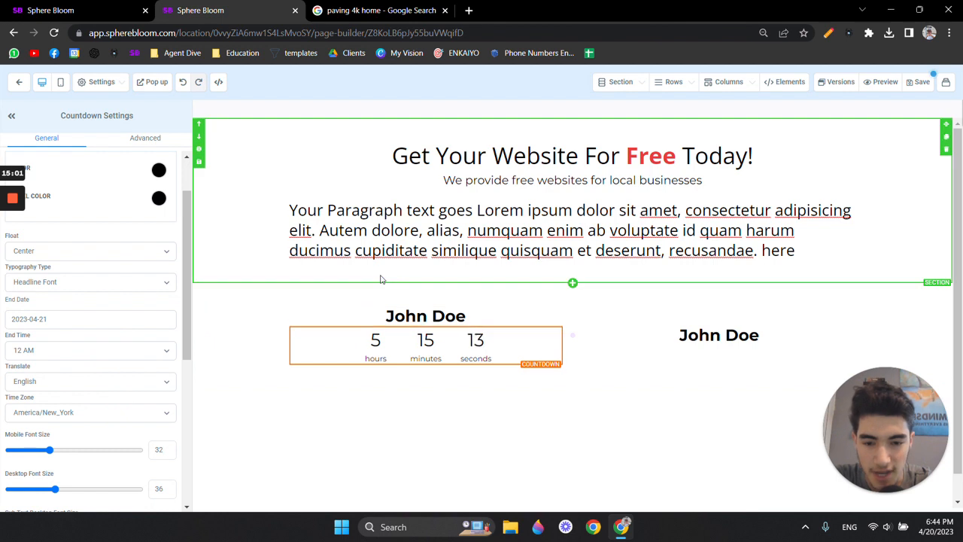
Step: Add a divider directly below the countdown in the first column
scroll(406, 294, "down", 1)
left_click(426, 338)
scroll(836, 264, "down", 3)
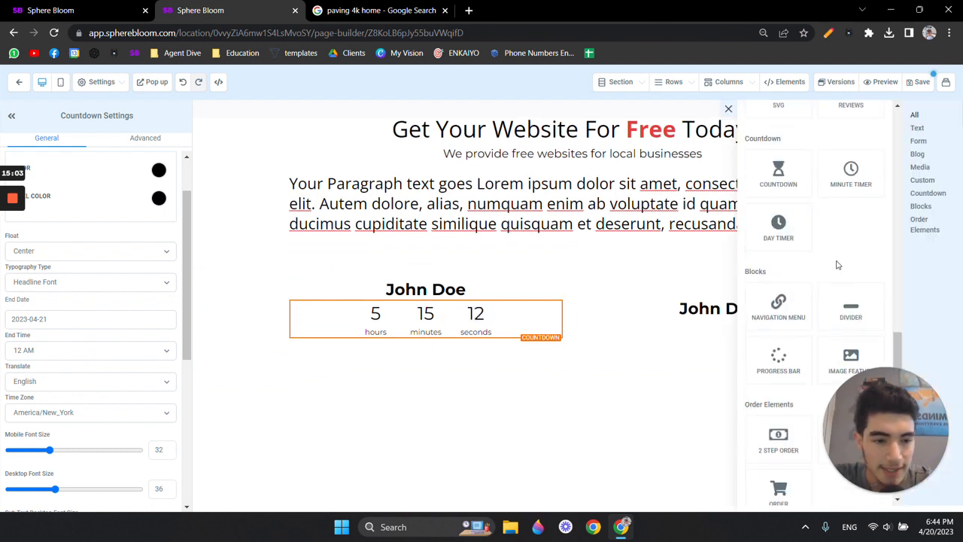
left_click(850, 267)
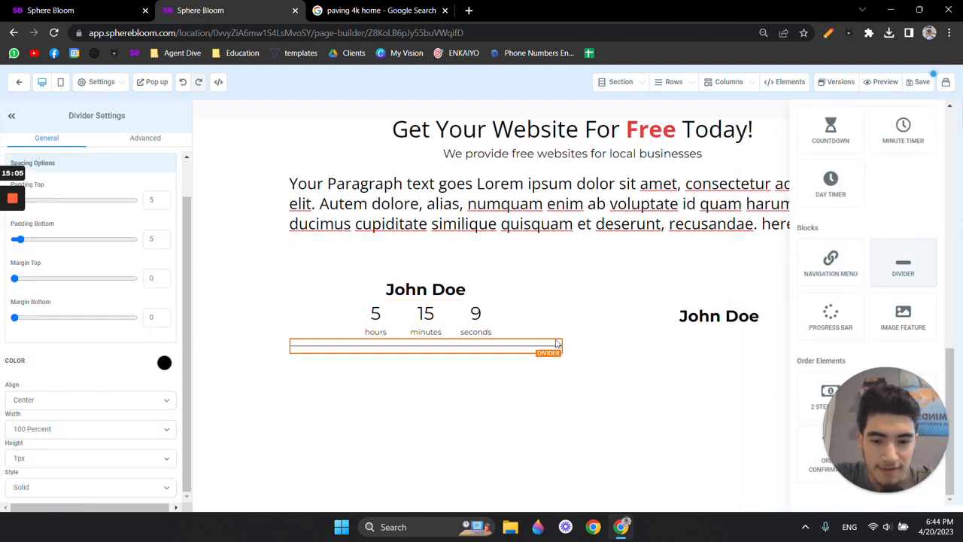
scroll(166, 303, "up", 3)
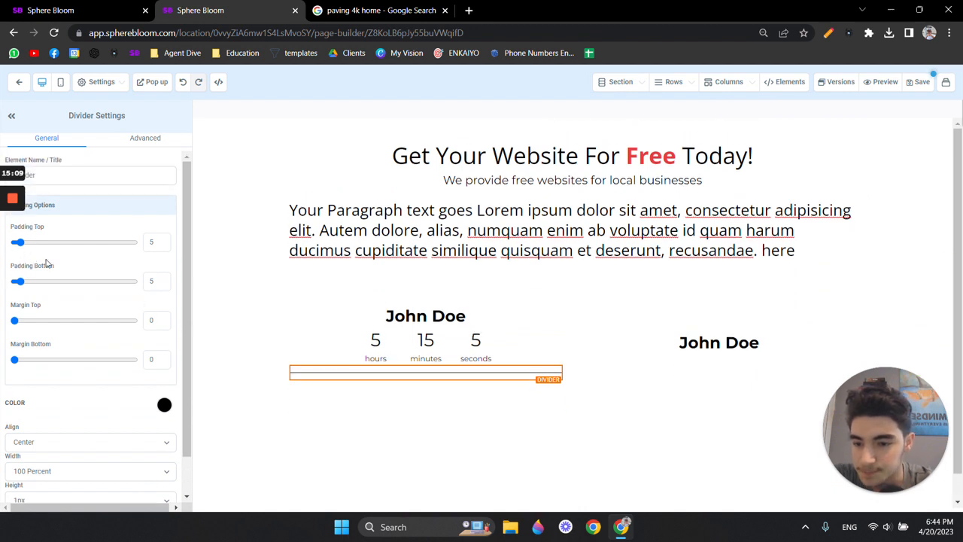
Step: Set the divider's top margin to 5 and its bottom margin to 10
scroll(75, 301, "down", 1)
scroll(54, 276, "up", 1)
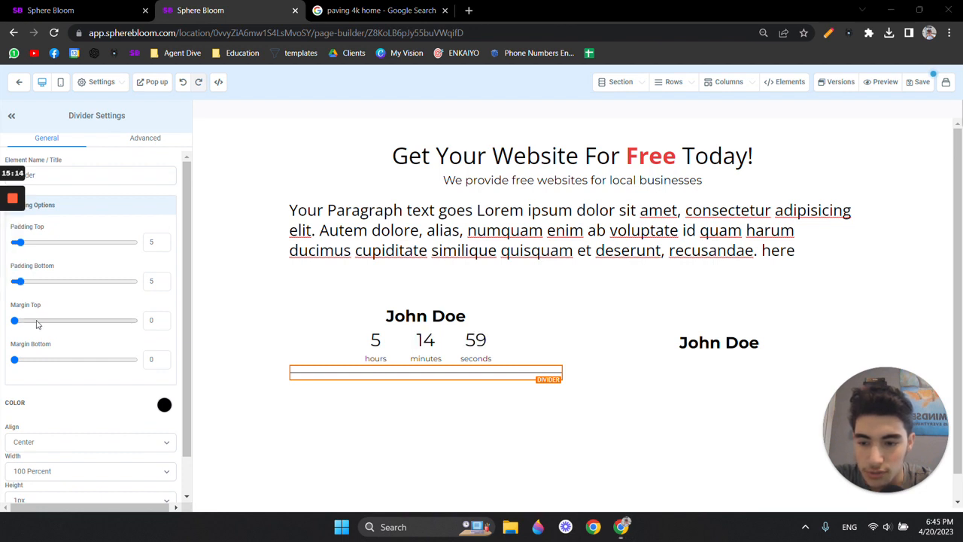
left_click(155, 320)
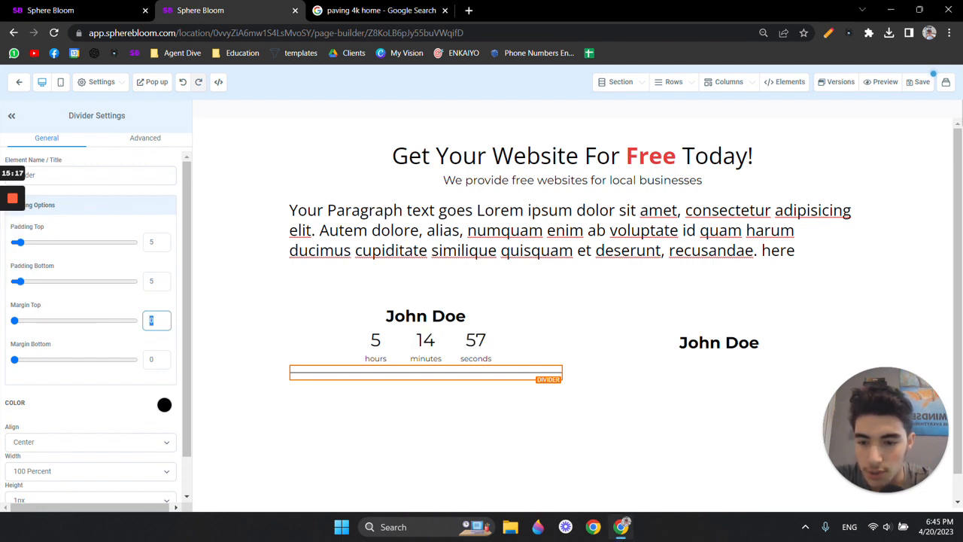
type("5")
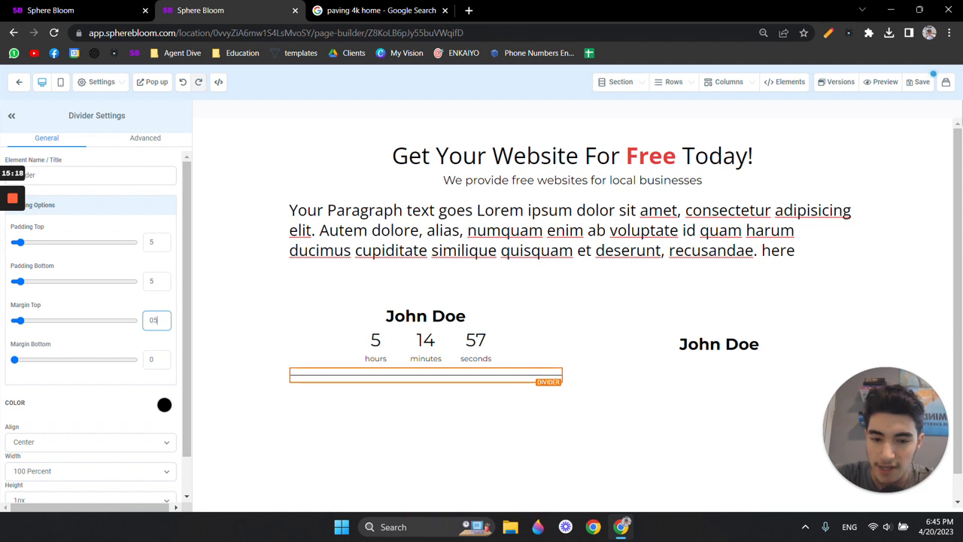
double_click(153, 320)
type("5")
left_click(153, 359)
type("10")
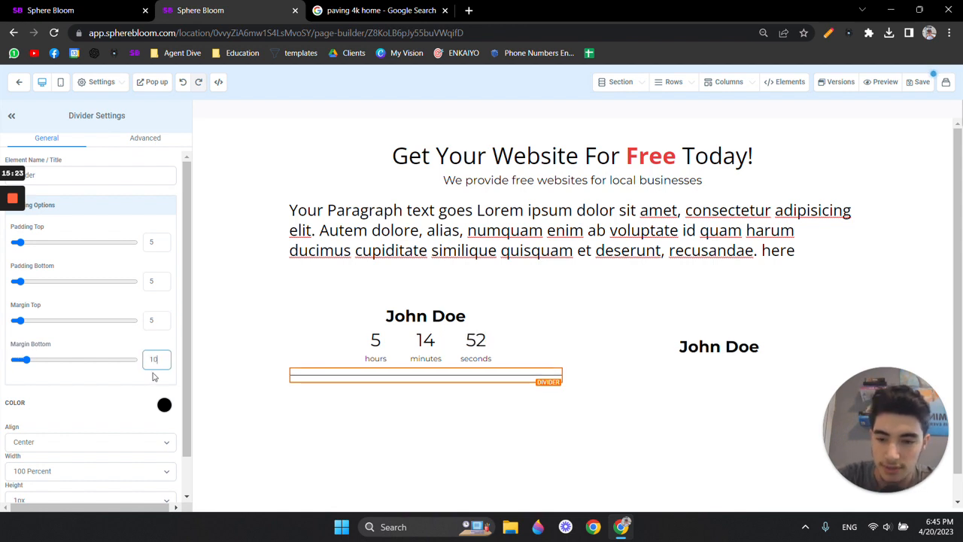
left_click(130, 378)
Step: Change the divider's color to red using the preset swatches
scroll(131, 374, "down", 1)
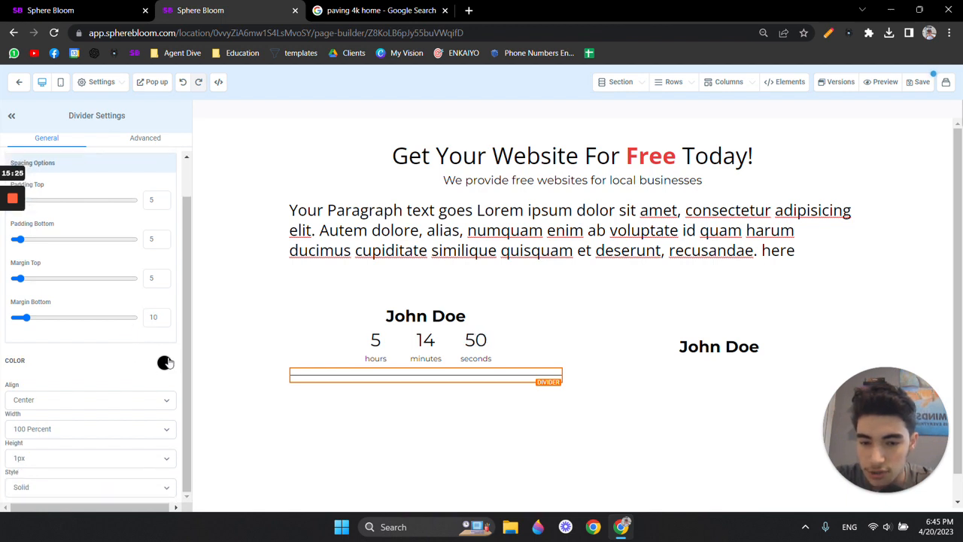
left_click(164, 363)
left_click(111, 387)
left_click(143, 369)
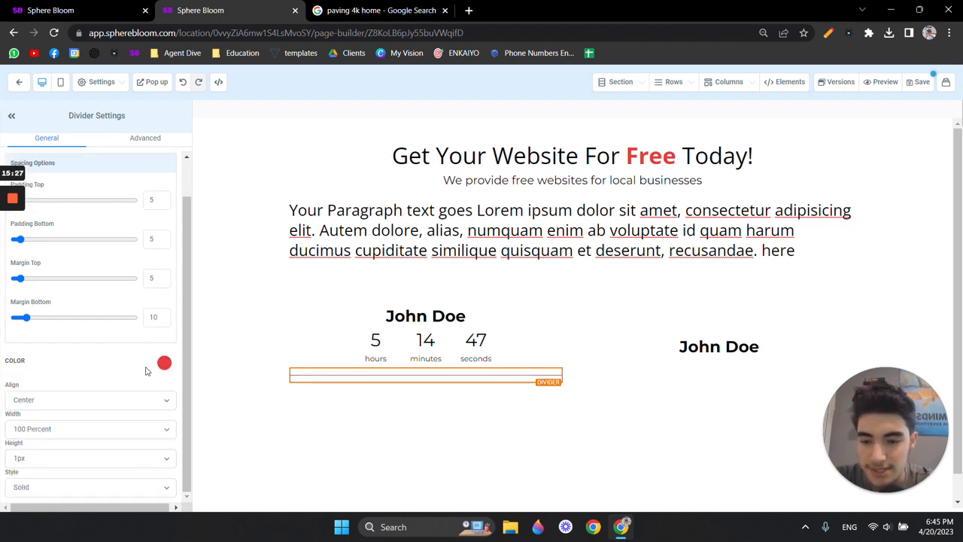
Step: Set the divider's height to 2px and its width to 30 Percent, after trying a width of 50 Percent
left_click(82, 429)
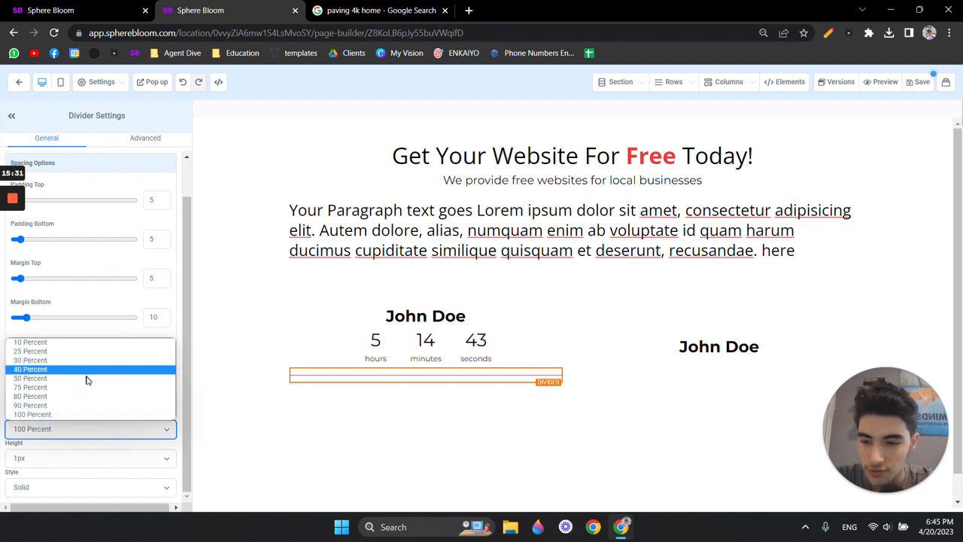
left_click(87, 379)
left_click(65, 458)
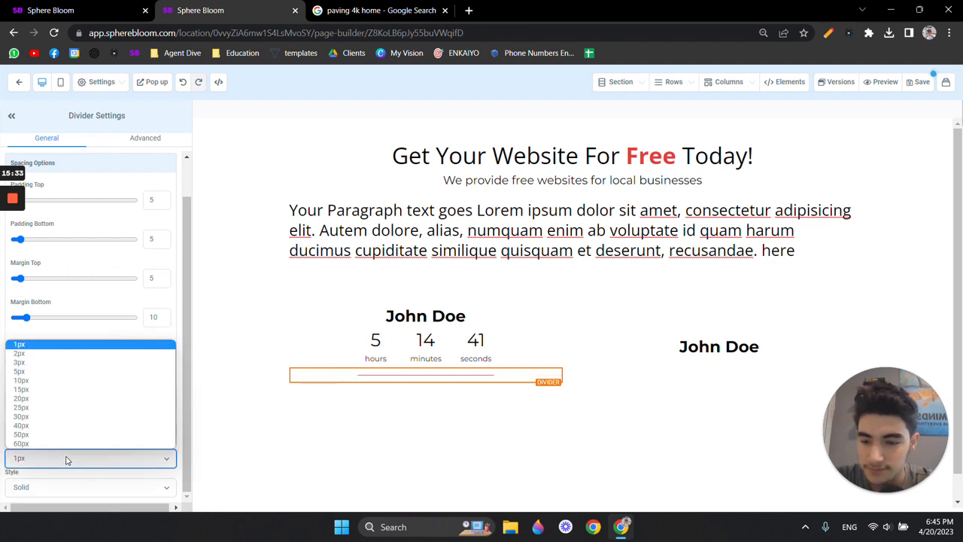
left_click(71, 354)
left_click(76, 429)
left_click(75, 362)
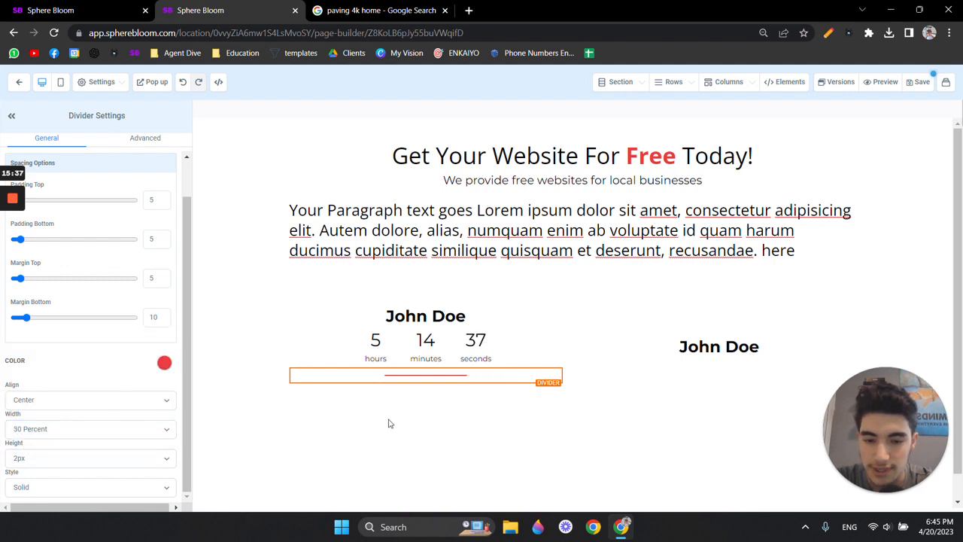
Step: Add an image element directly below the divider in the first column
left_click(426, 388)
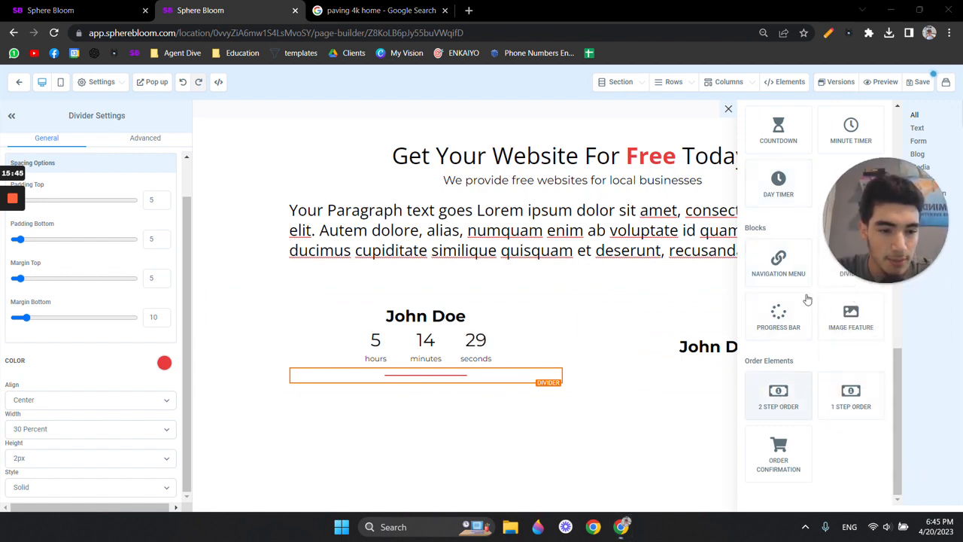
scroll(837, 254, "up", 1)
scroll(838, 254, "up", 5)
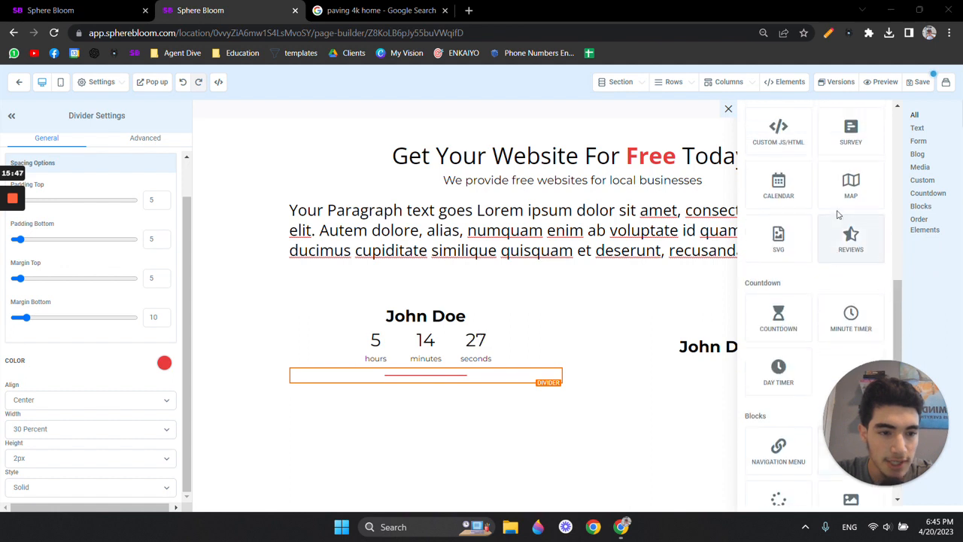
left_click(851, 188)
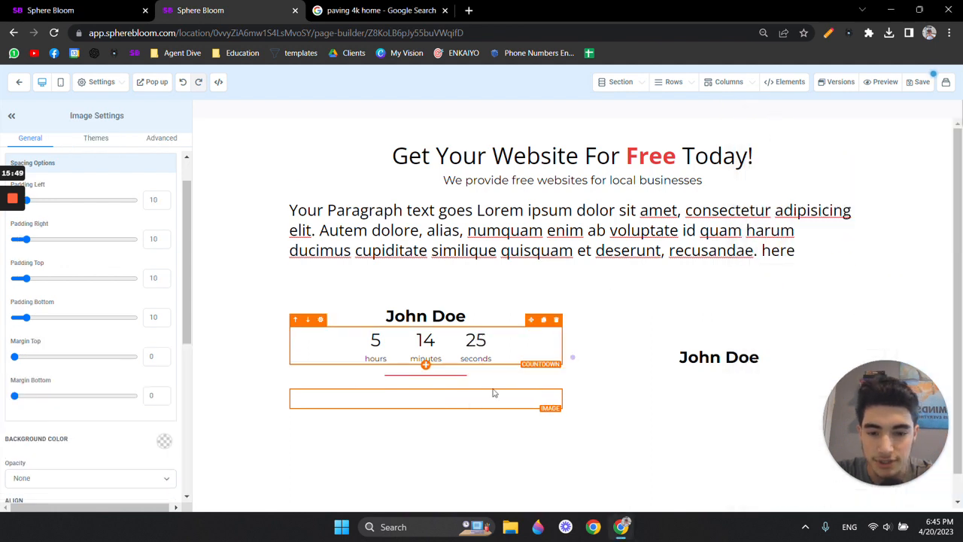
Step: Try an orange background and left alignment on the image element, restoring the transparent background and center alignment
scroll(105, 353, "down", 2)
scroll(112, 343, "down", 1)
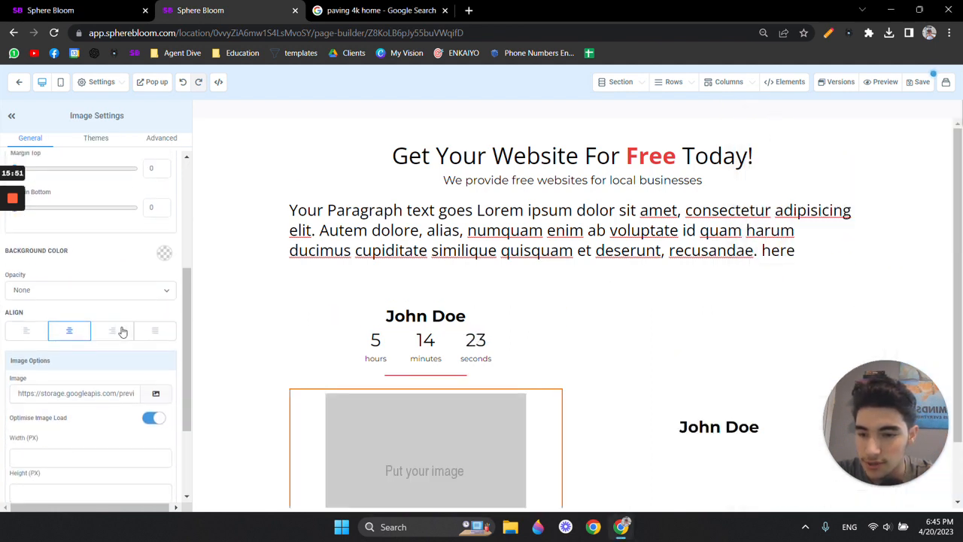
scroll(275, 288, "down", 1)
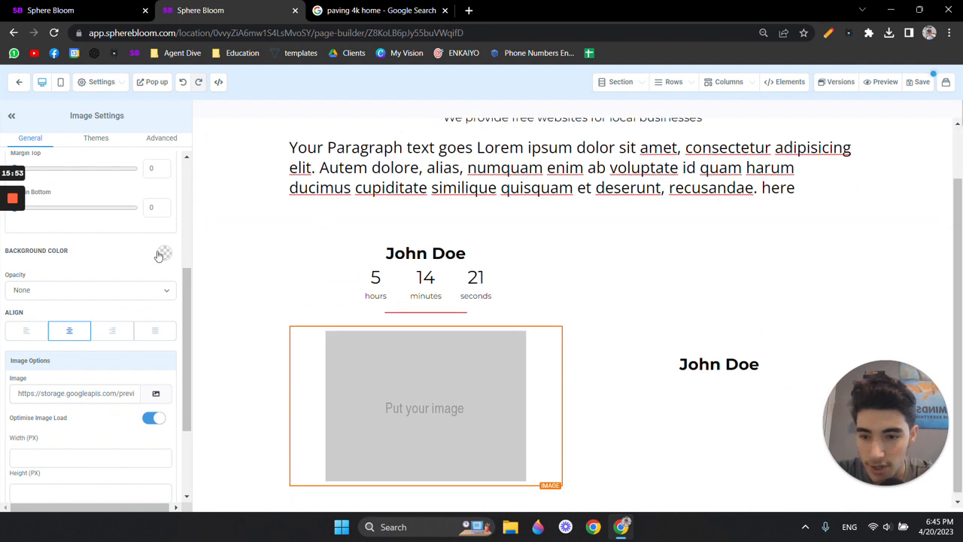
left_click(163, 255)
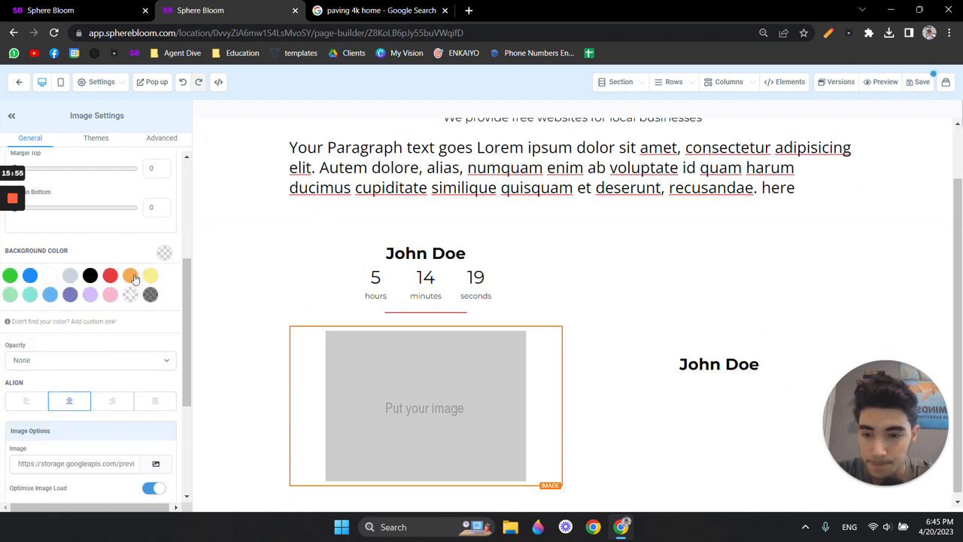
left_click(131, 275)
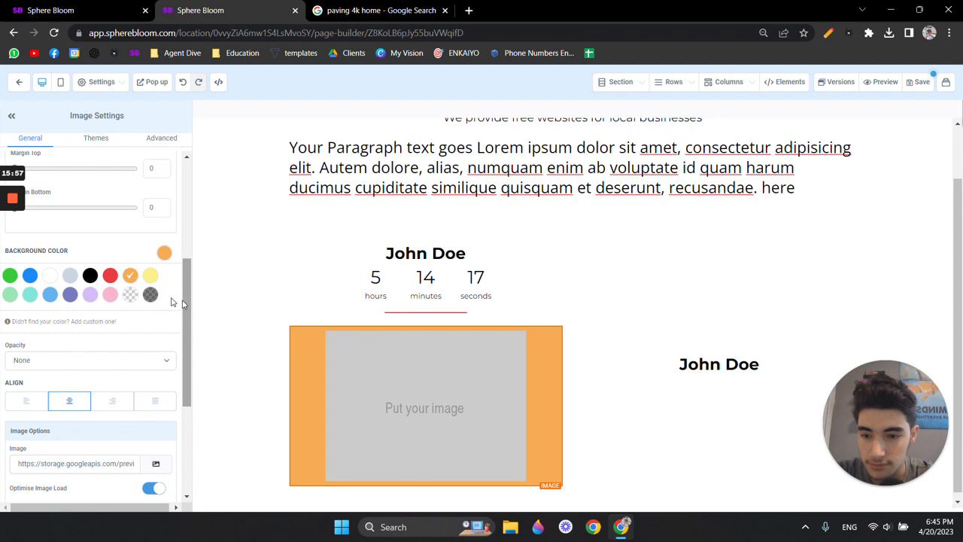
left_click(130, 294)
left_click(164, 254)
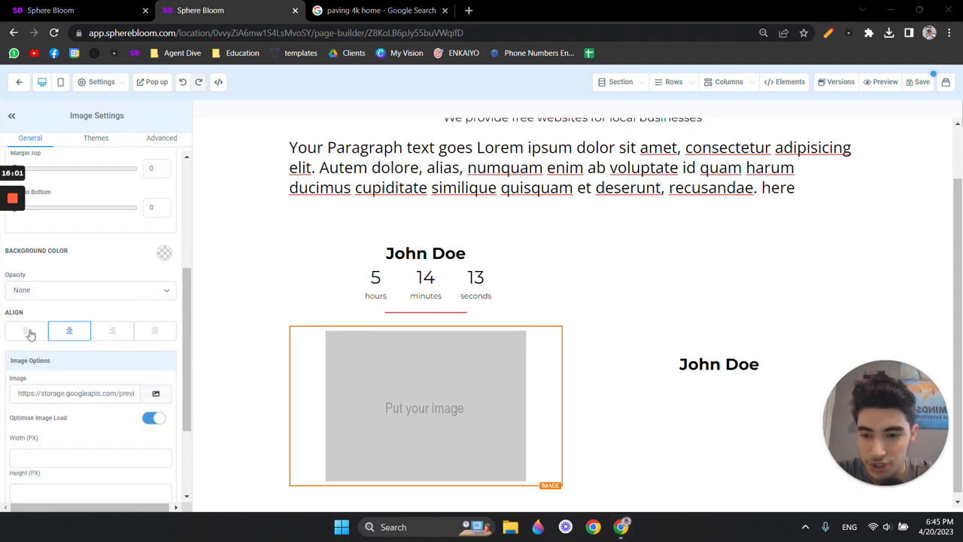
left_click(30, 333)
left_click(86, 336)
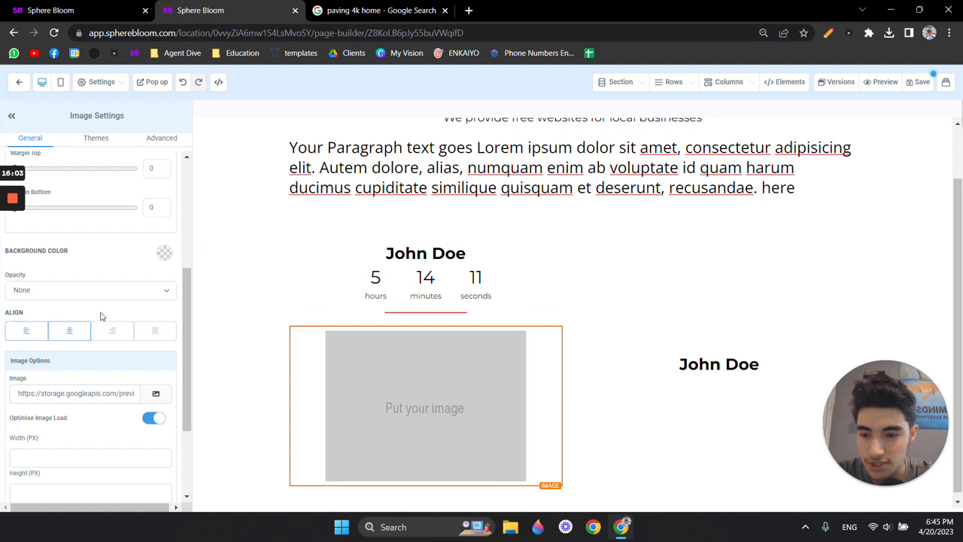
Step: Replace the placeholder image with 3d-study-time-illustration-png.png from the media library
scroll(99, 314, "down", 3)
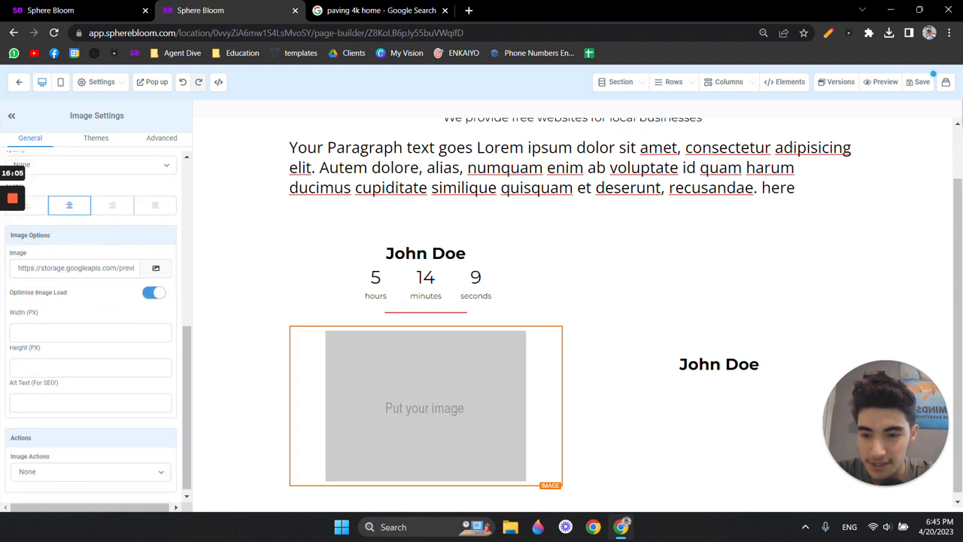
left_click(156, 268)
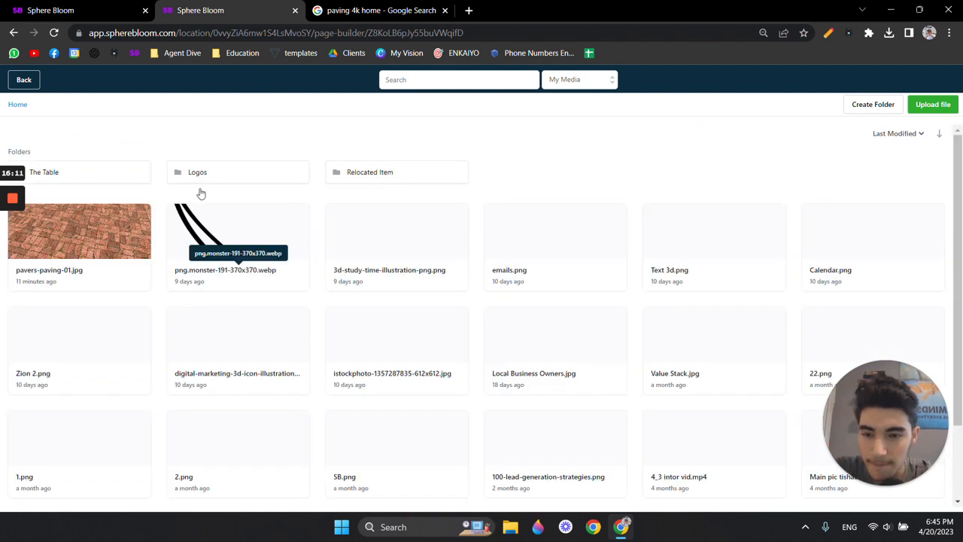
scroll(415, 269, "down", 2)
scroll(415, 269, "up", 2)
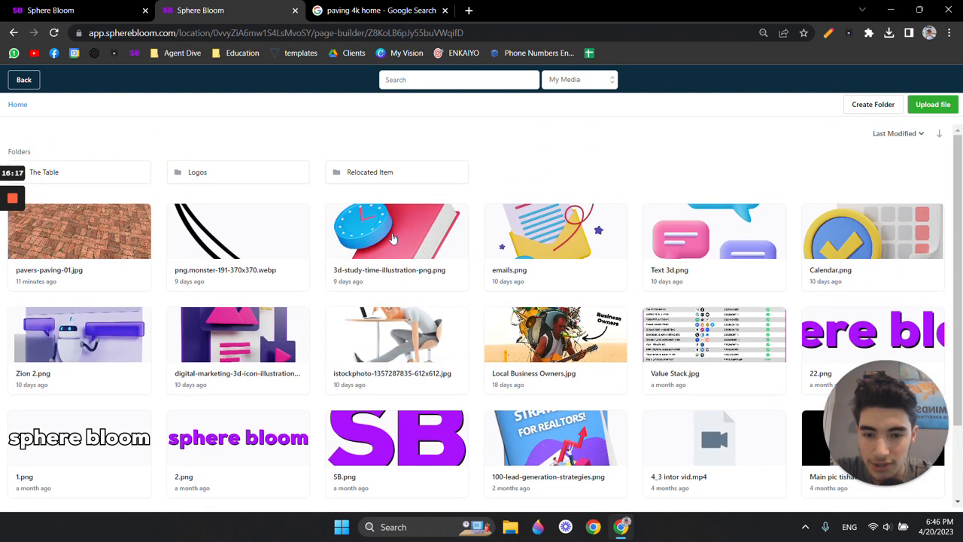
left_click(391, 238)
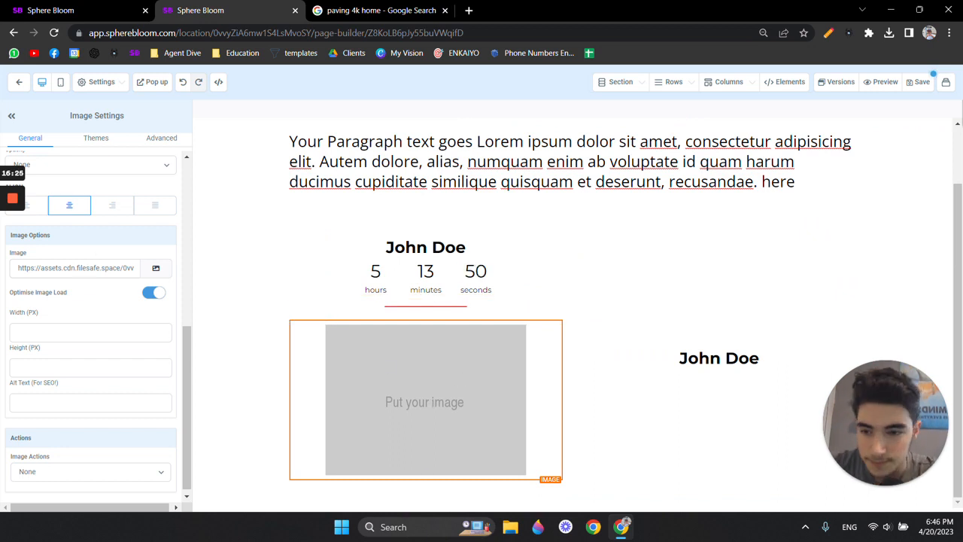
mouse_move(20, 226)
left_click(13, 249)
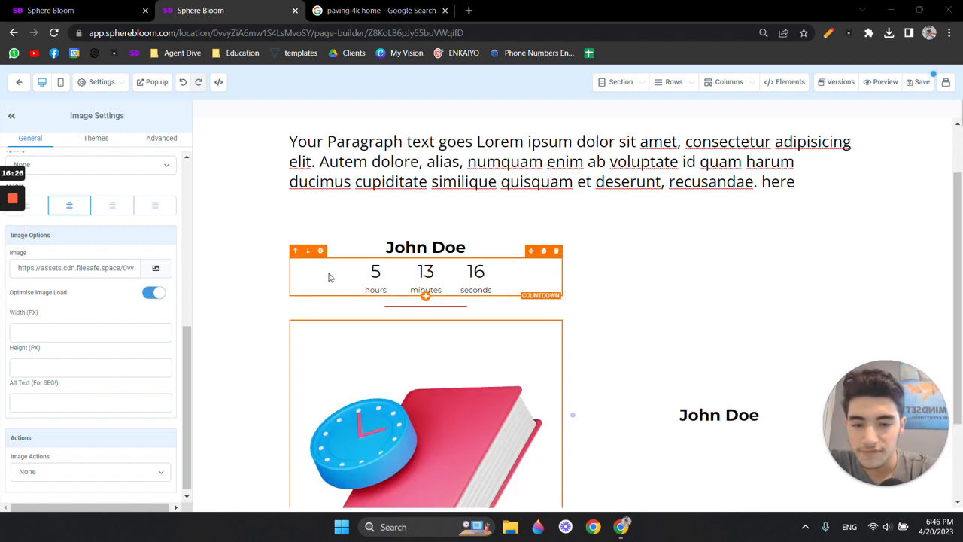
Step: Set the book-and-clock image's width to 100 px
scroll(377, 282, "down", 2)
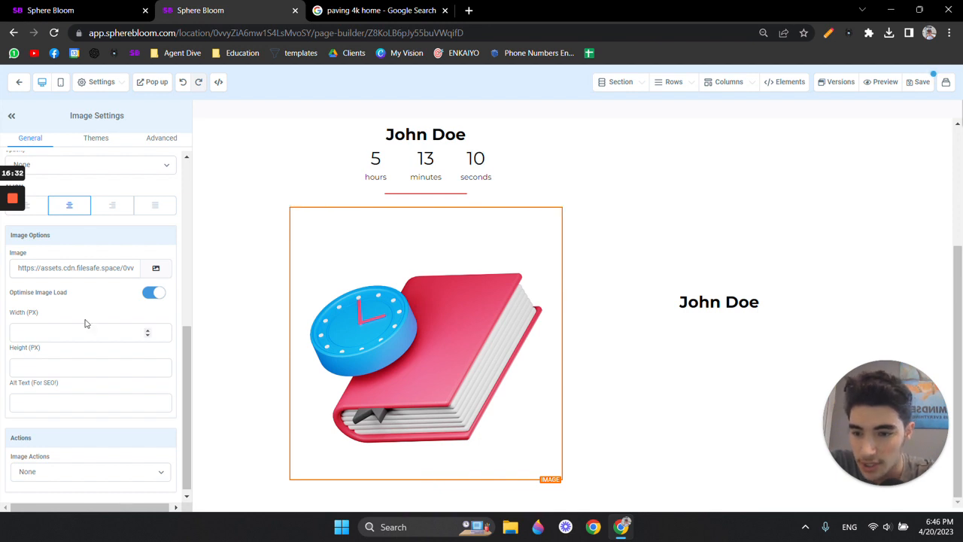
left_click(50, 333)
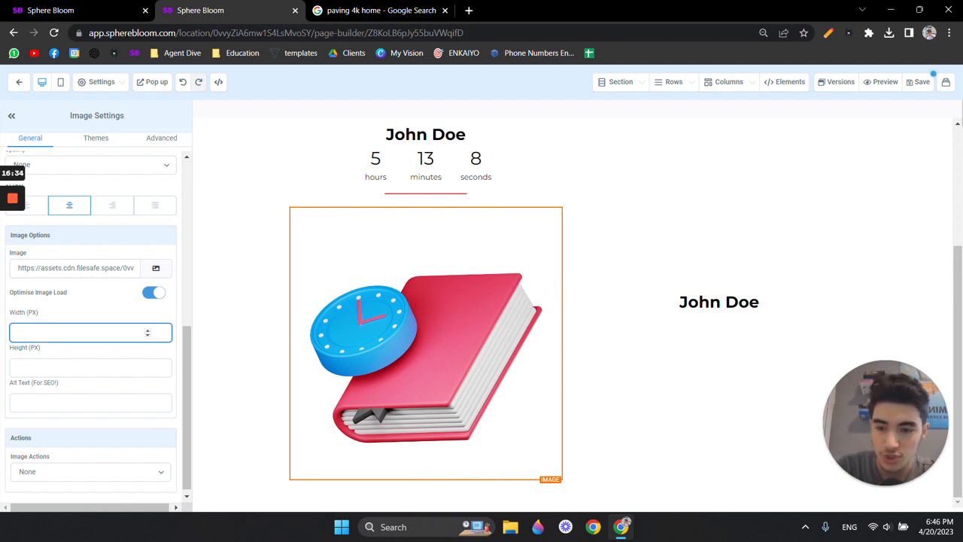
left_click(81, 365)
left_click(79, 334)
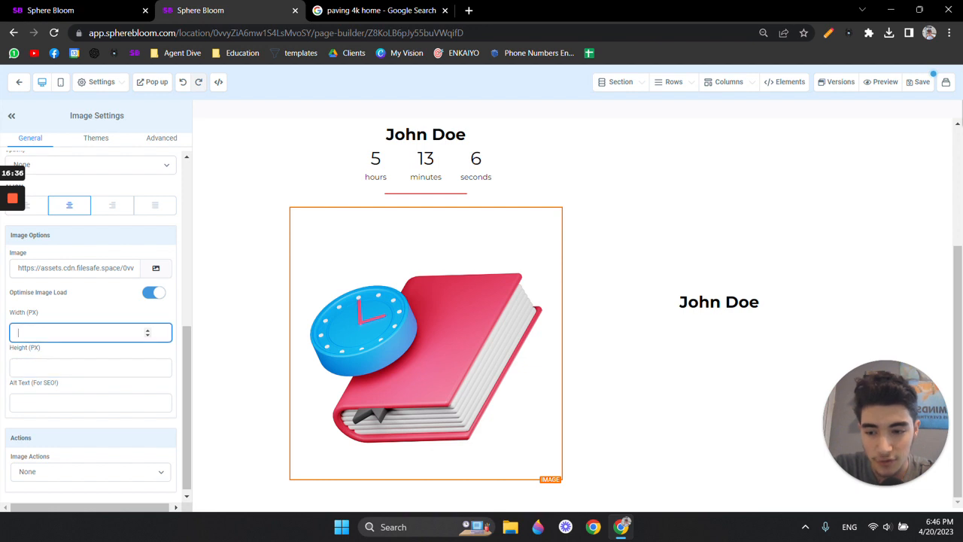
type("100")
left_click(78, 315)
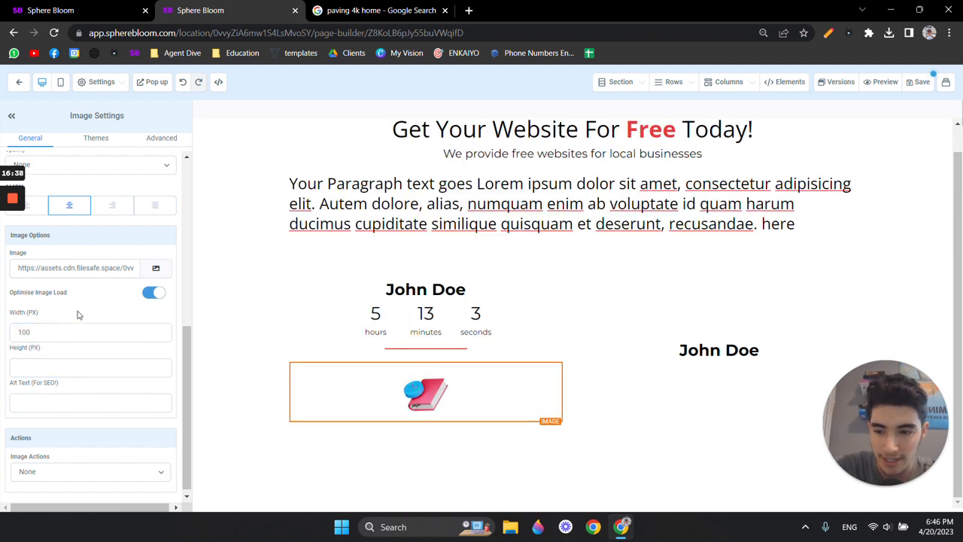
Step: Try a height of 500 px on the image and clear the height value again
left_click(76, 367)
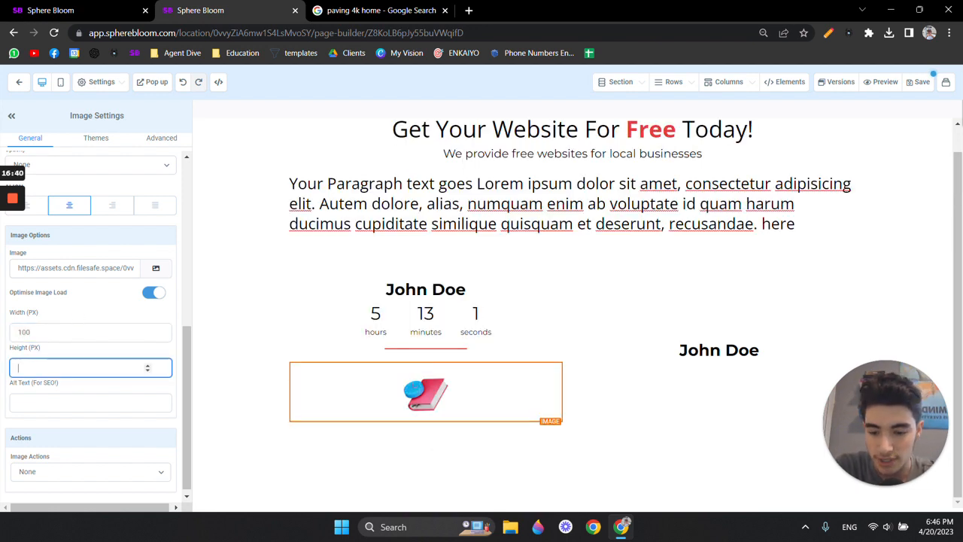
type("500")
left_click(357, 354)
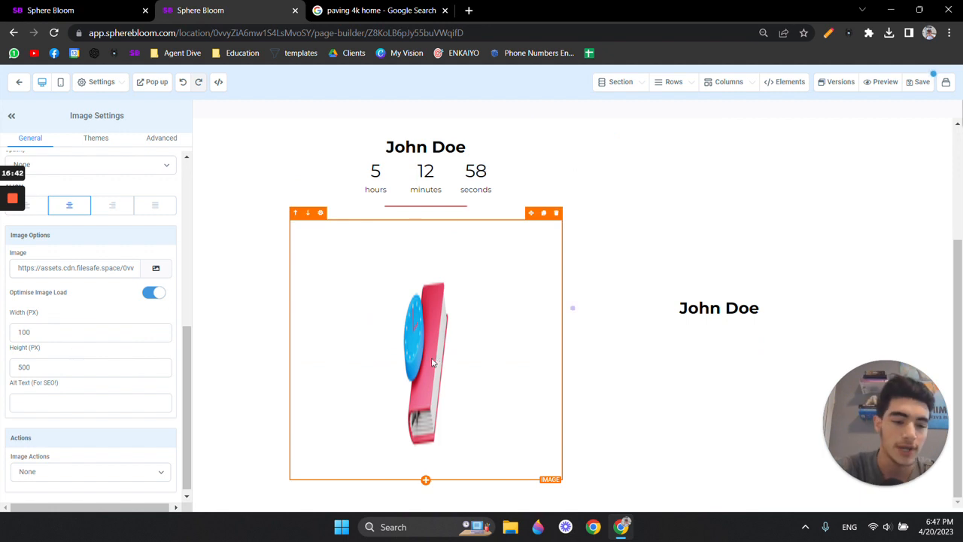
left_click(83, 367)
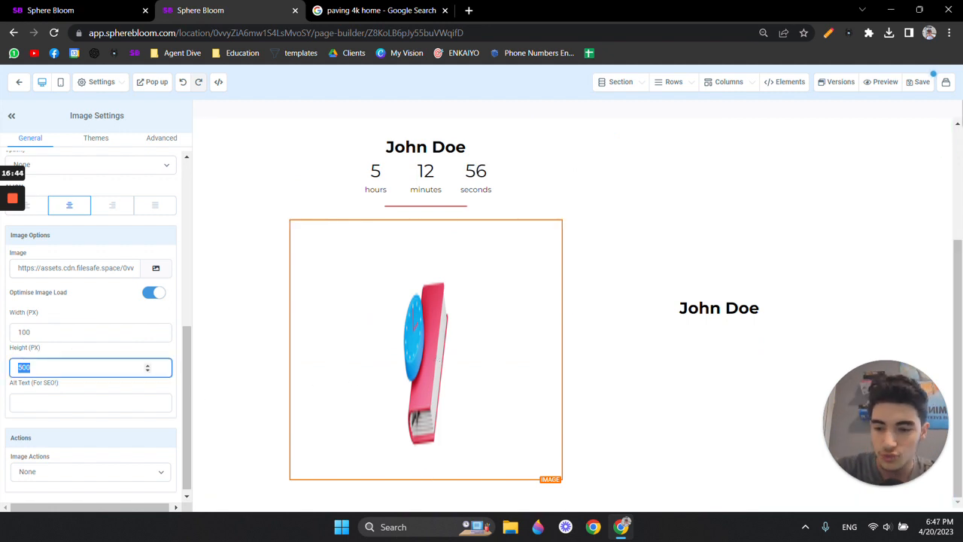
key("BackSpace")
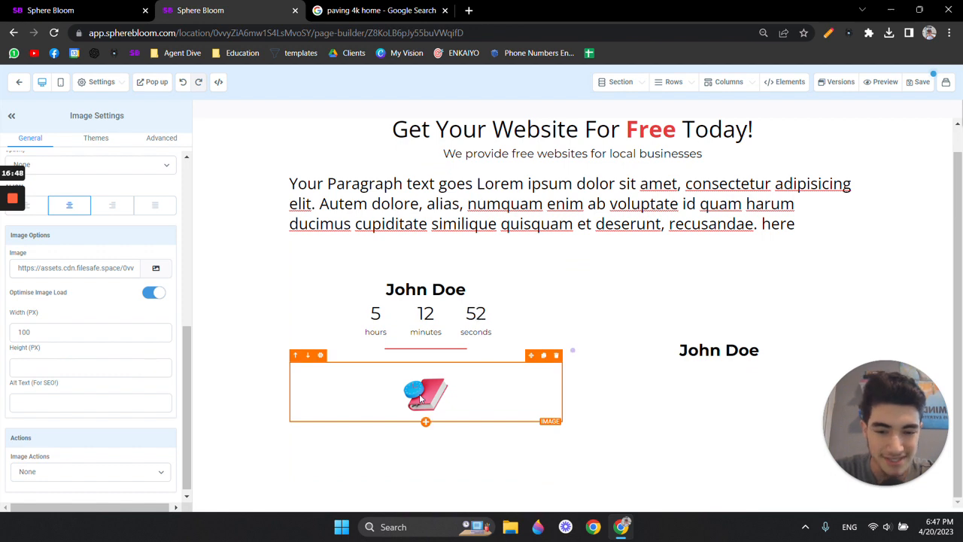
Step: Open the image's width value for editing
double_click(24, 331)
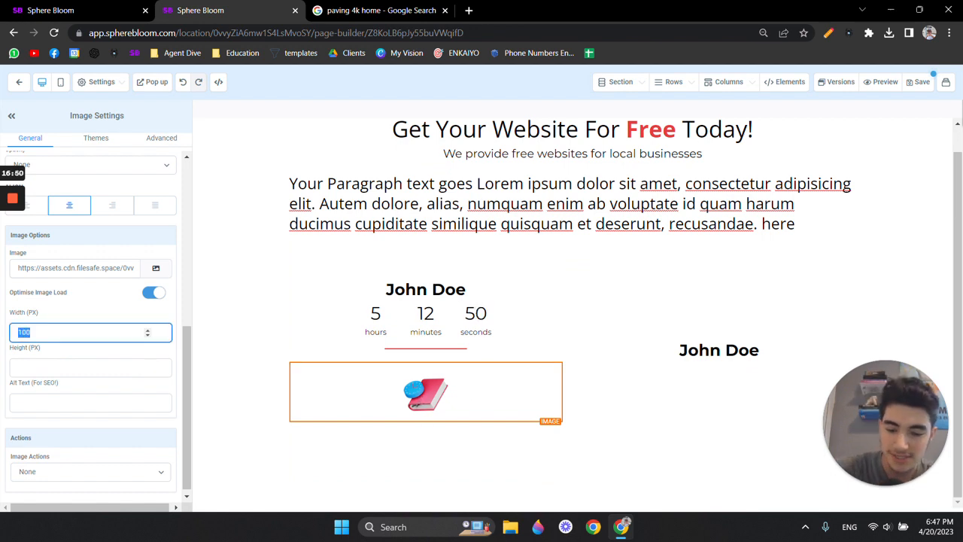
Step: Set the book image's width to 300 px and leave its height empty
type("300")
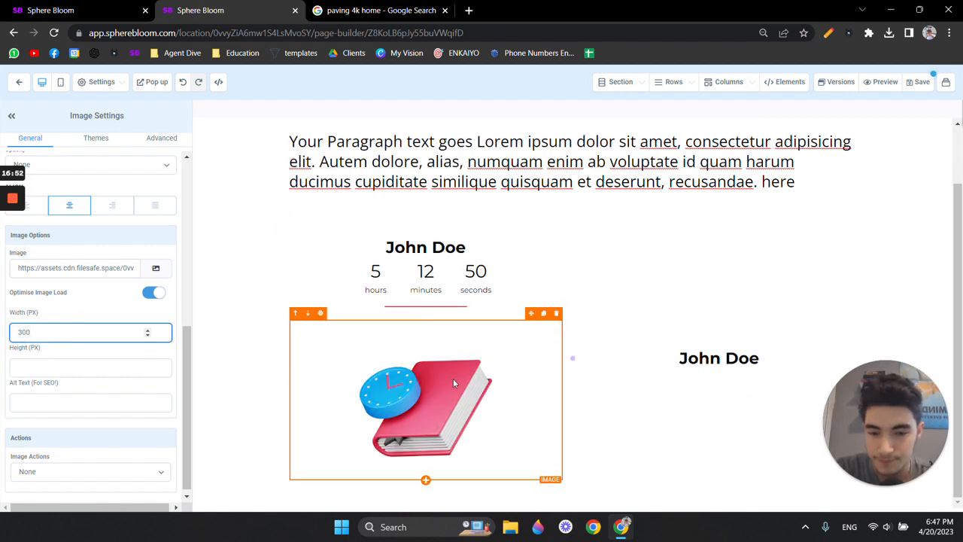
left_click(75, 367)
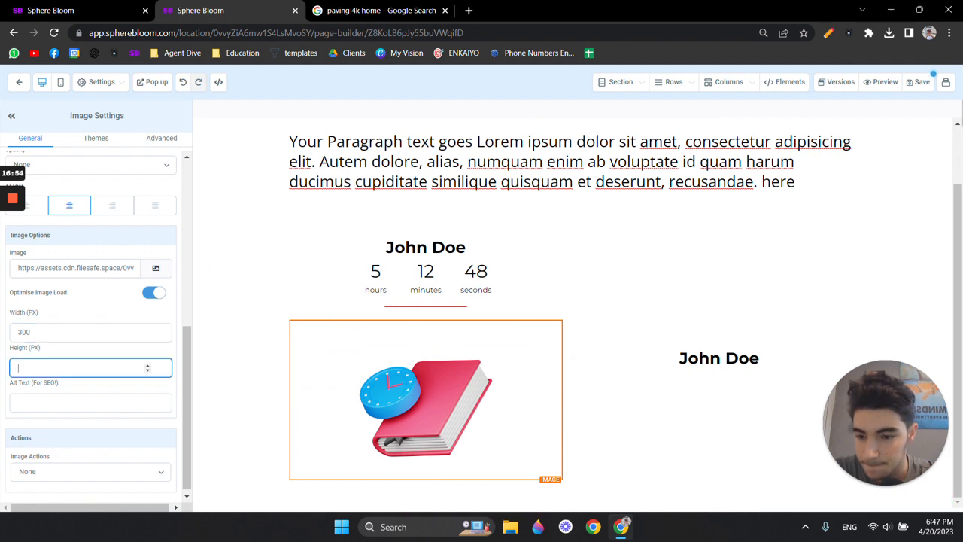
left_click(56, 424)
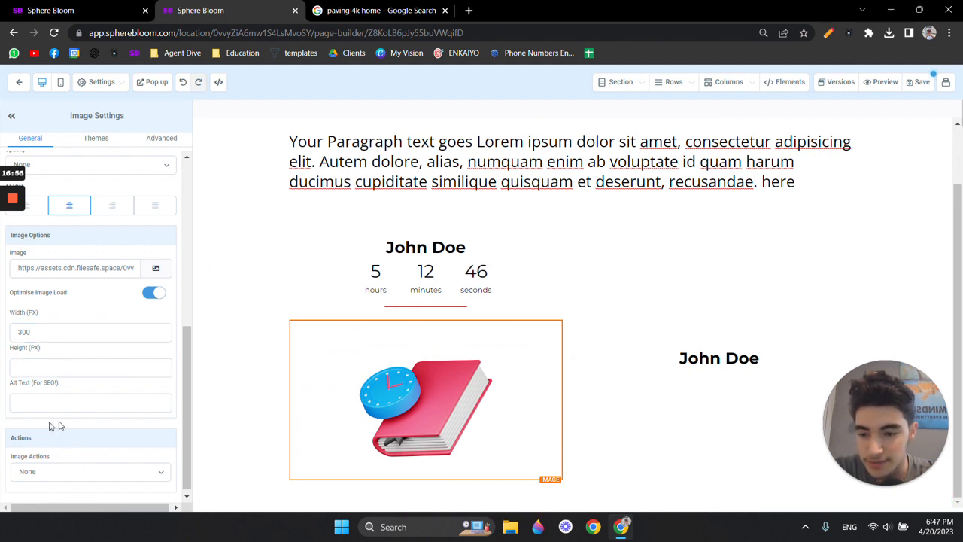
Step: Review the action options available for the book image without choosing a different one
scroll(71, 452, "down", 1)
left_click(76, 470)
left_click(75, 431)
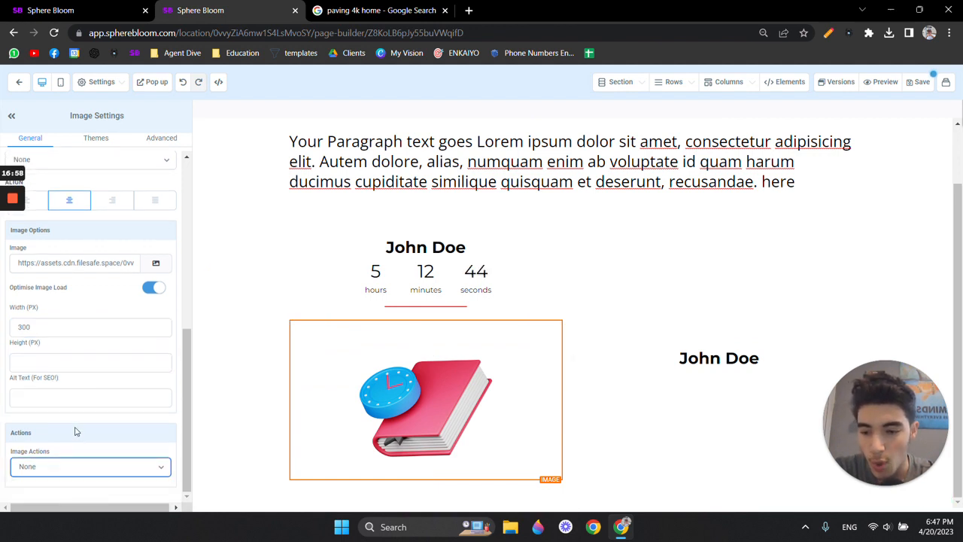
left_click(88, 467)
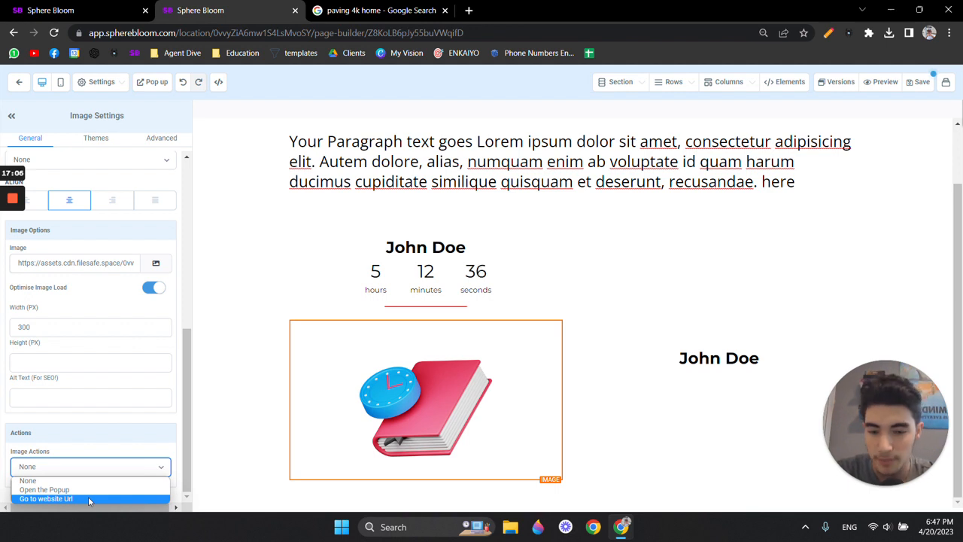
left_click(3, 467)
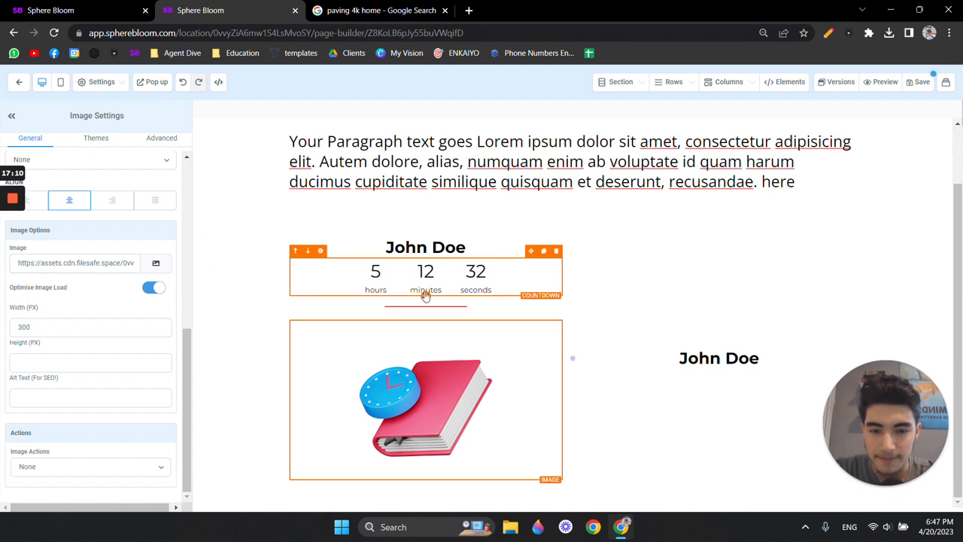
Step: Insert a button element below the book image and apply the dark navy rounded theme to it
left_click(426, 481)
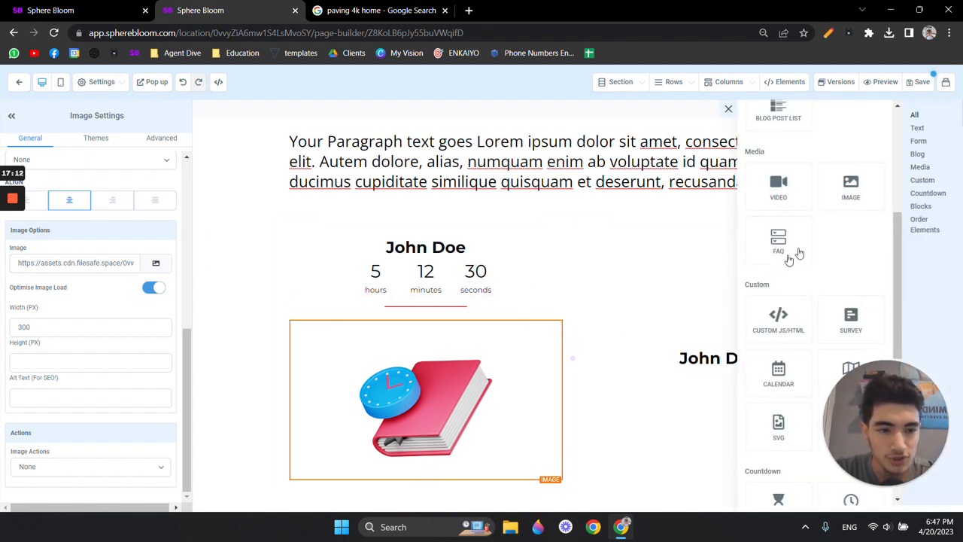
left_click(783, 277)
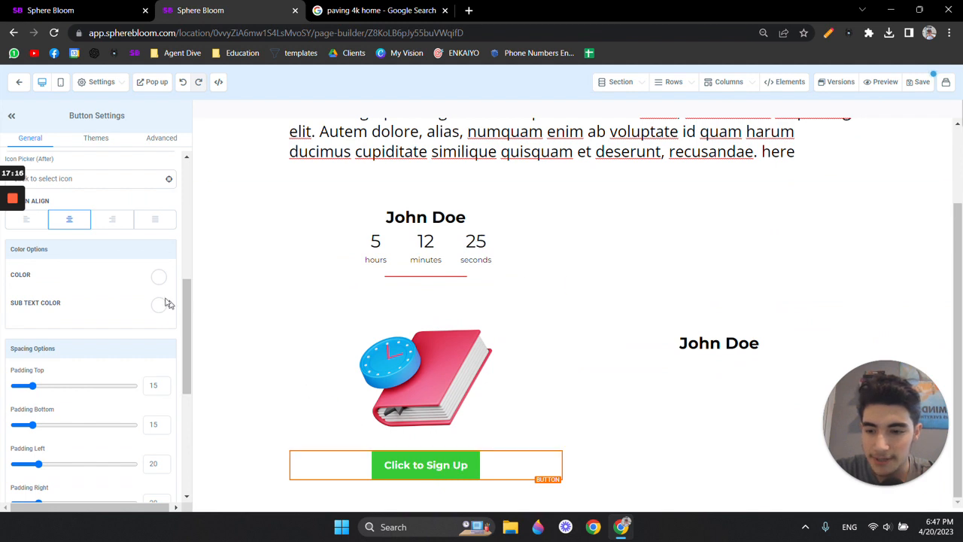
scroll(120, 239, "up", 5)
scroll(120, 240, "down", 10)
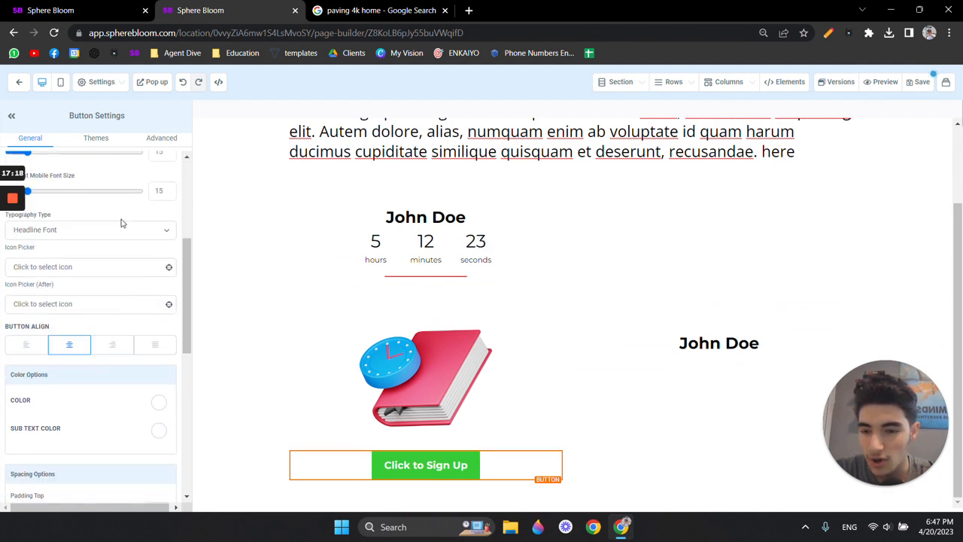
scroll(125, 240, "up", 10)
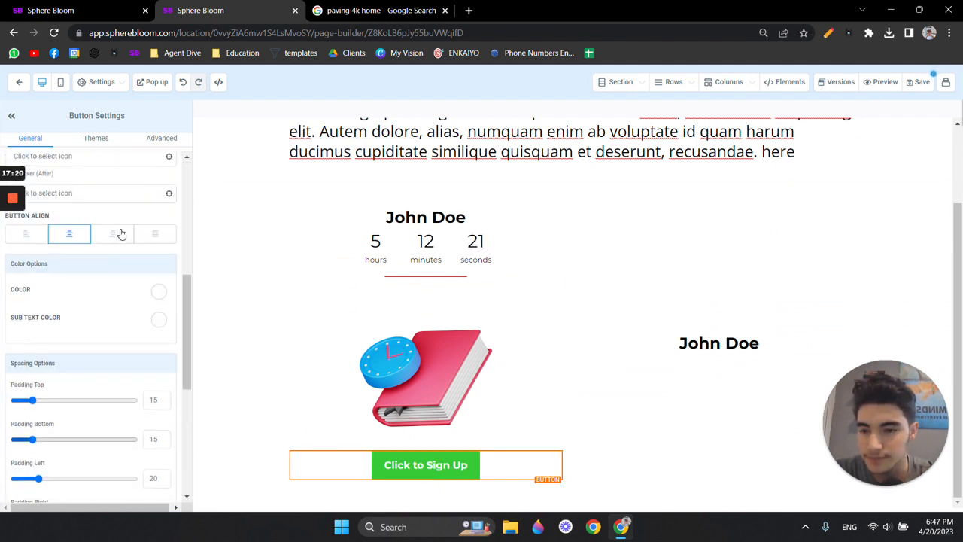
left_click(97, 139)
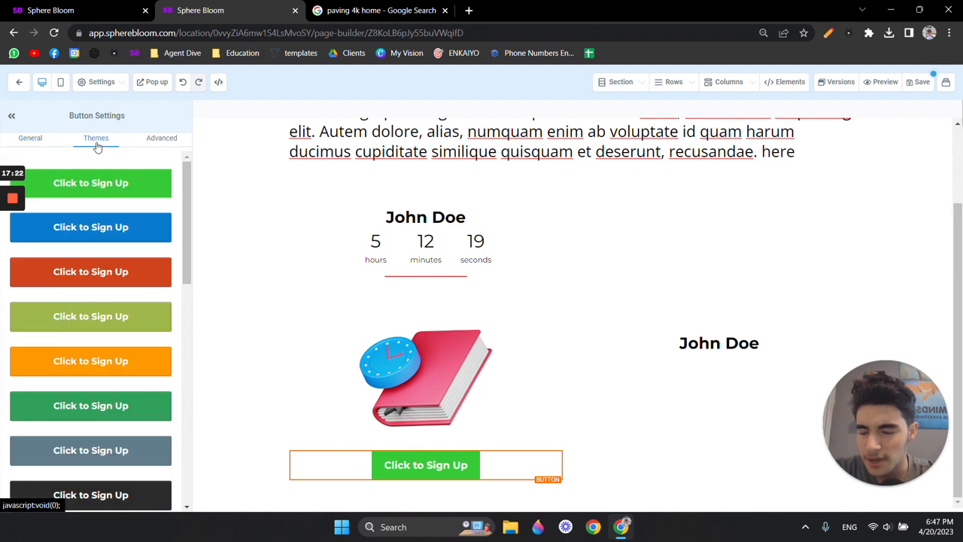
scroll(120, 239, "down", 10)
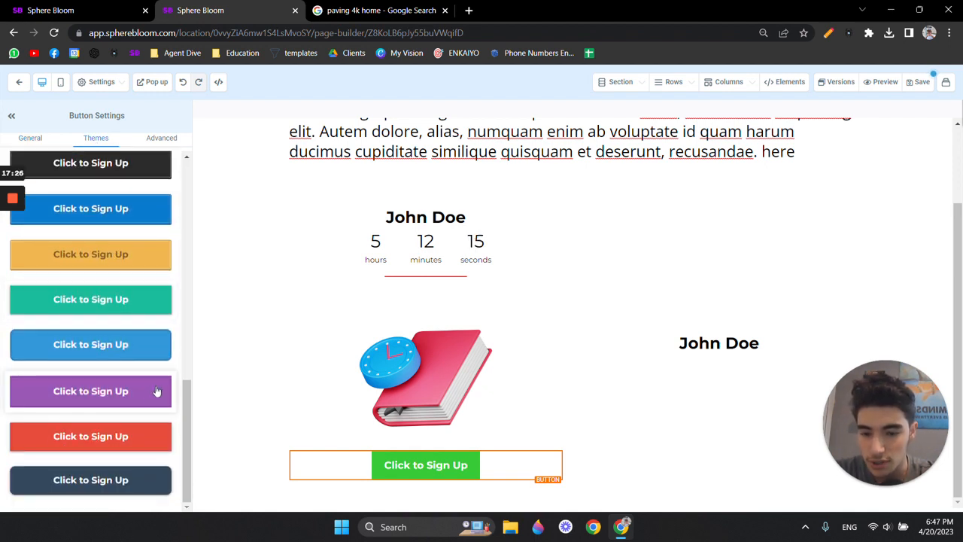
left_click(143, 477)
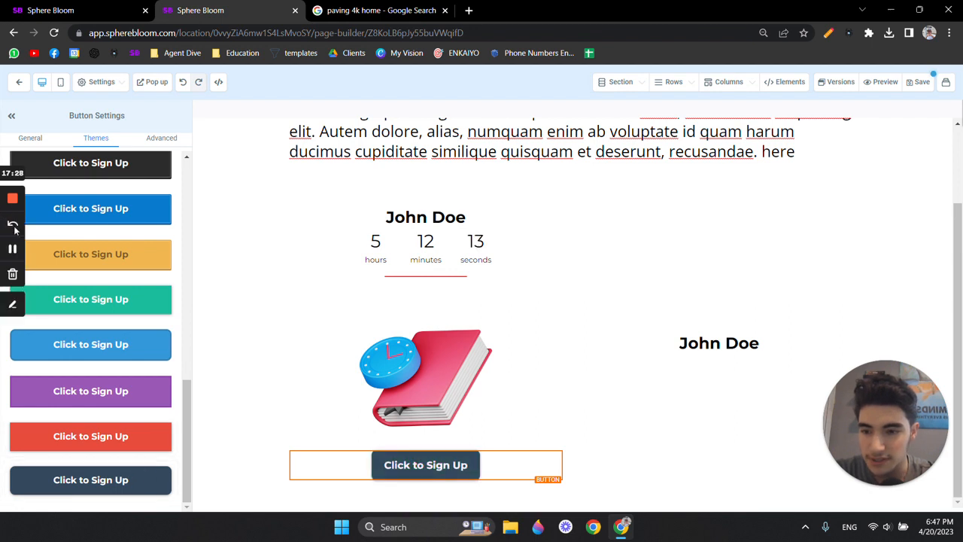
Step: Change the sign-up button's background color to red
left_click(43, 141)
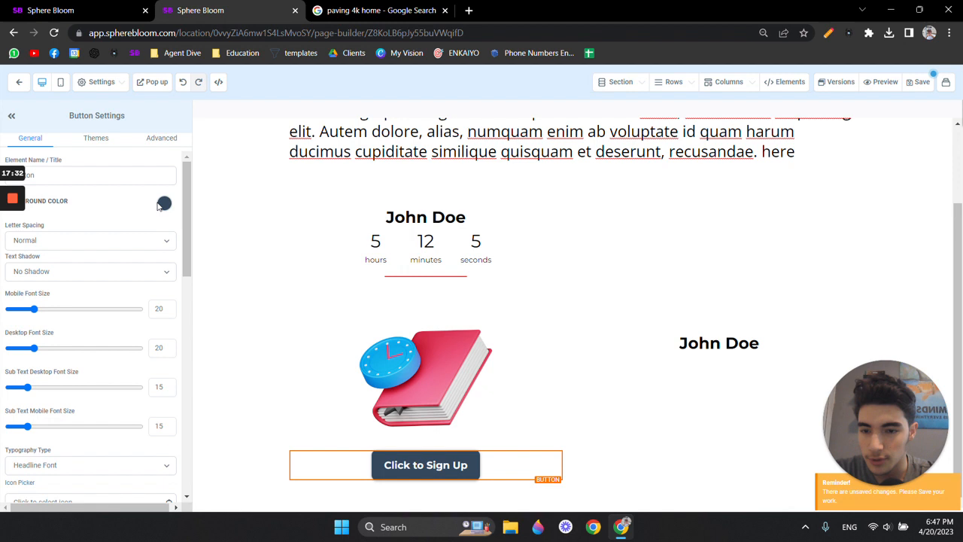
left_click(161, 205)
left_click(111, 223)
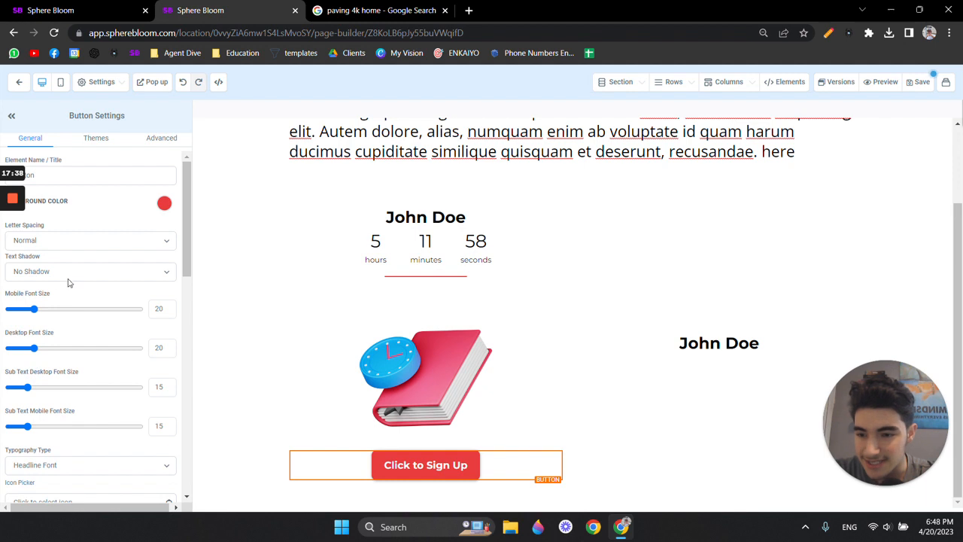
Step: Search the icons for "youtube" and add the clinic-medical house icon after the button's text
scroll(82, 283, "down", 2)
scroll(90, 308, "down", 1)
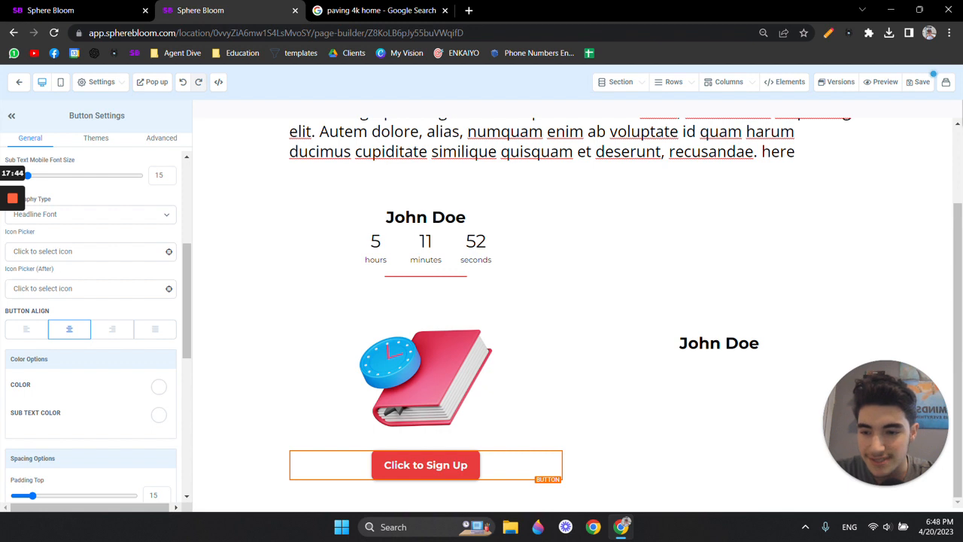
left_click(45, 289)
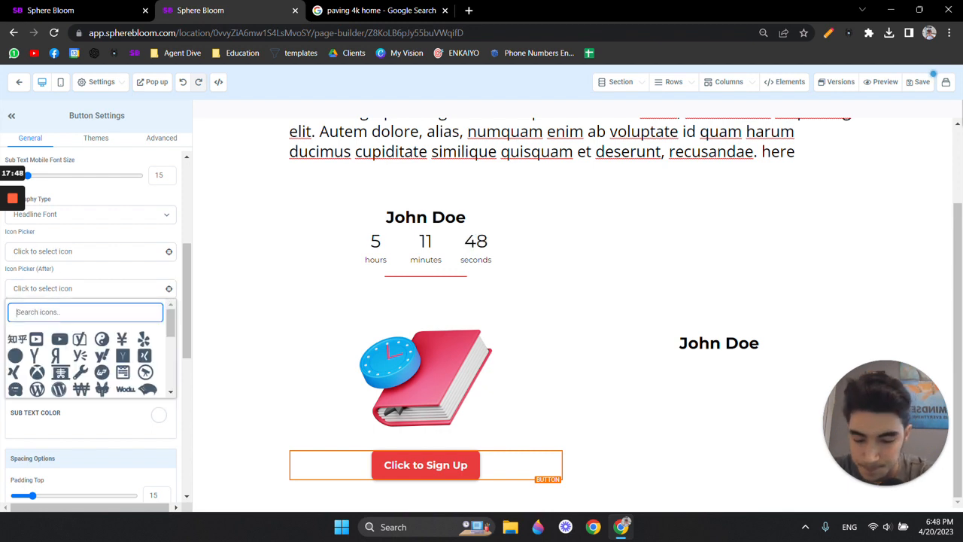
type("e")
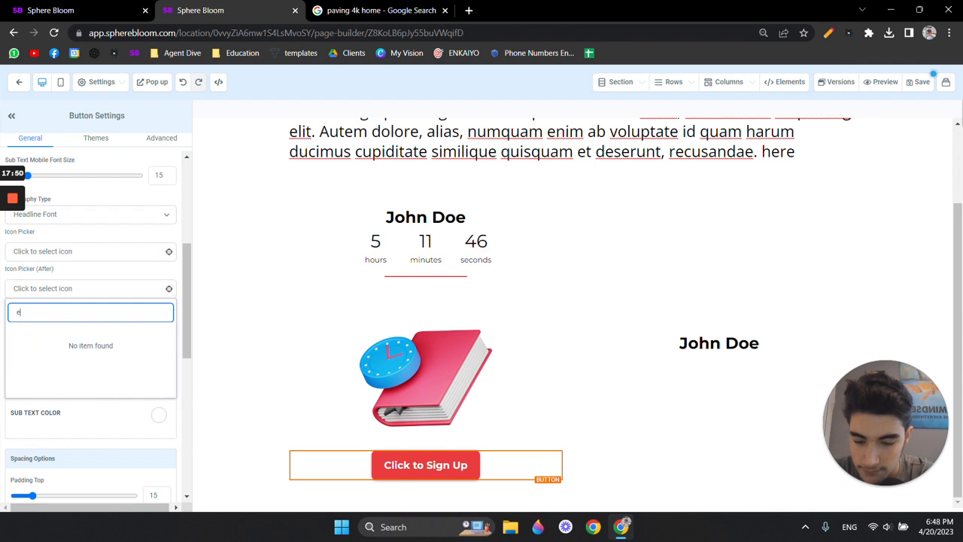
type("xpl")
key("BackSpace")
key("BackSpace")
type("youtube")
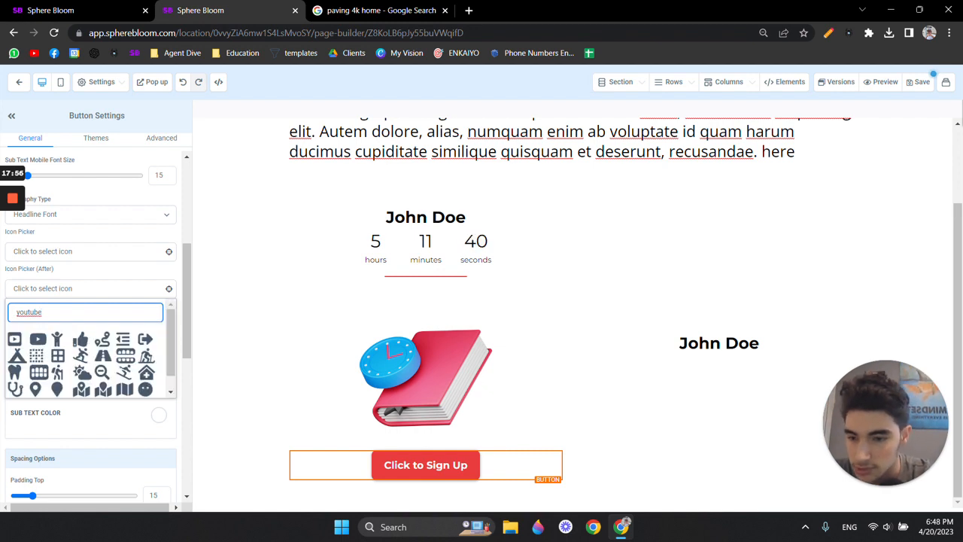
left_click(146, 376)
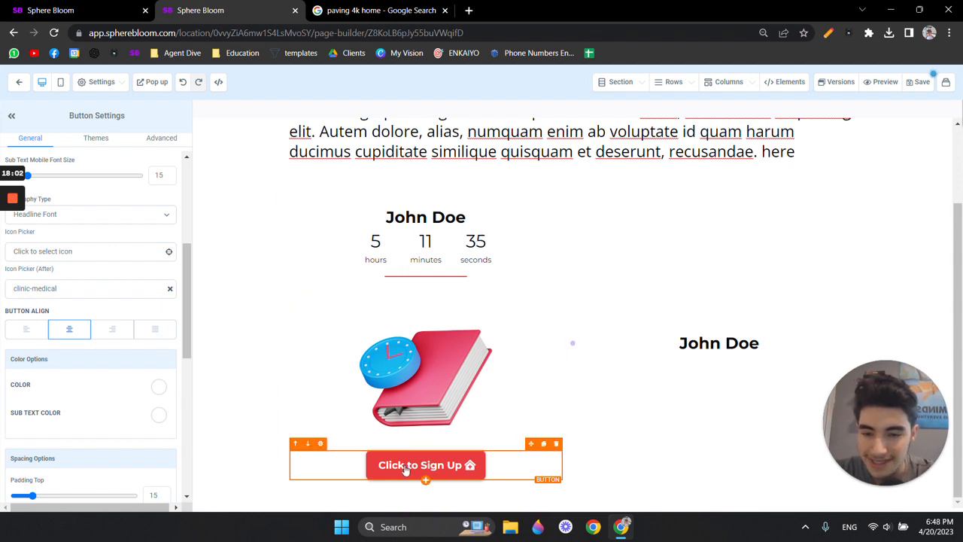
Step: Replace the button's text with "Sing up now!"
scroll(129, 327, "down", 3)
scroll(128, 326, "down", 3)
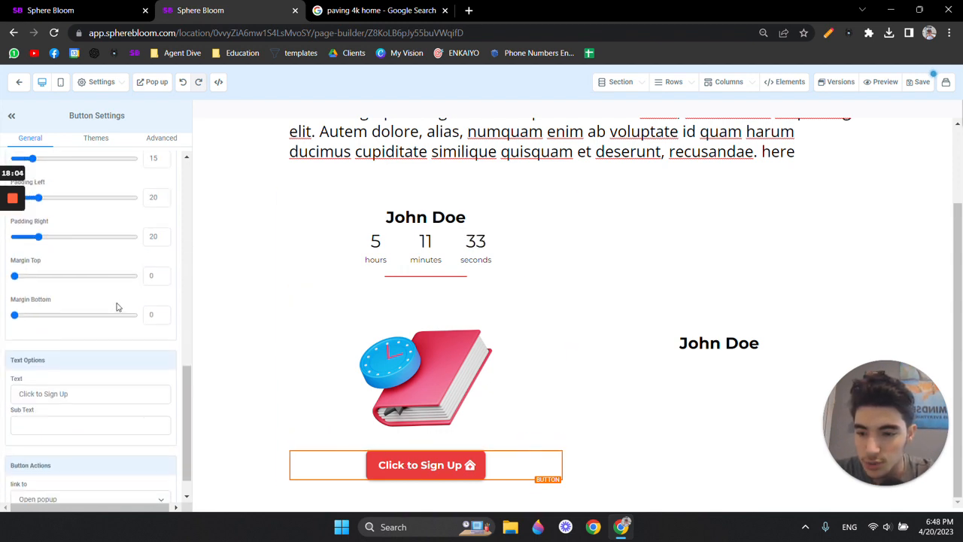
left_click(34, 361)
key("ctrl+a")
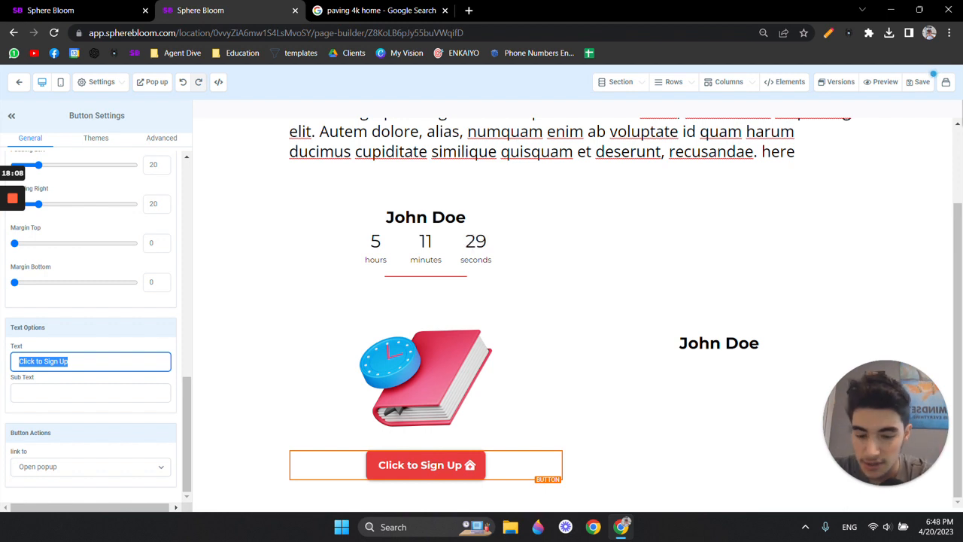
type("Sin")
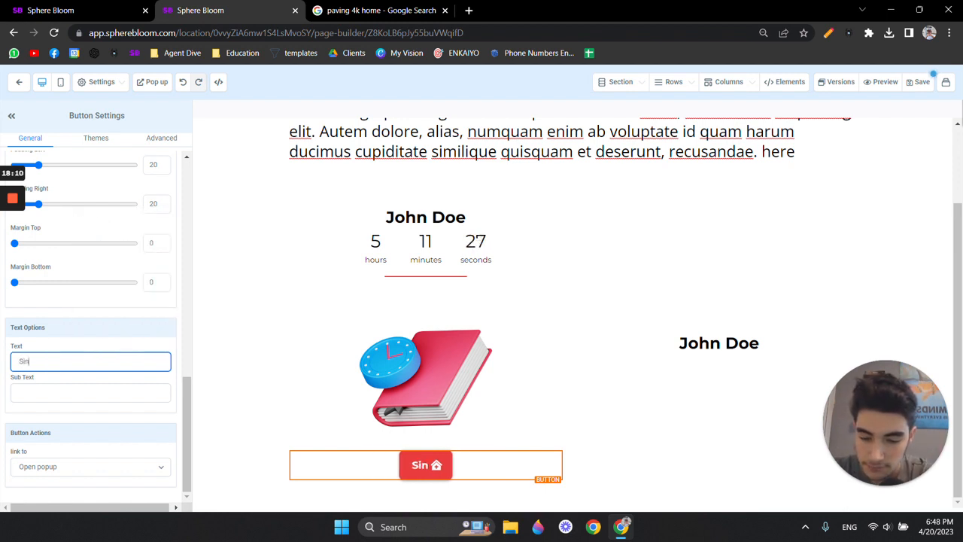
type("g up now!")
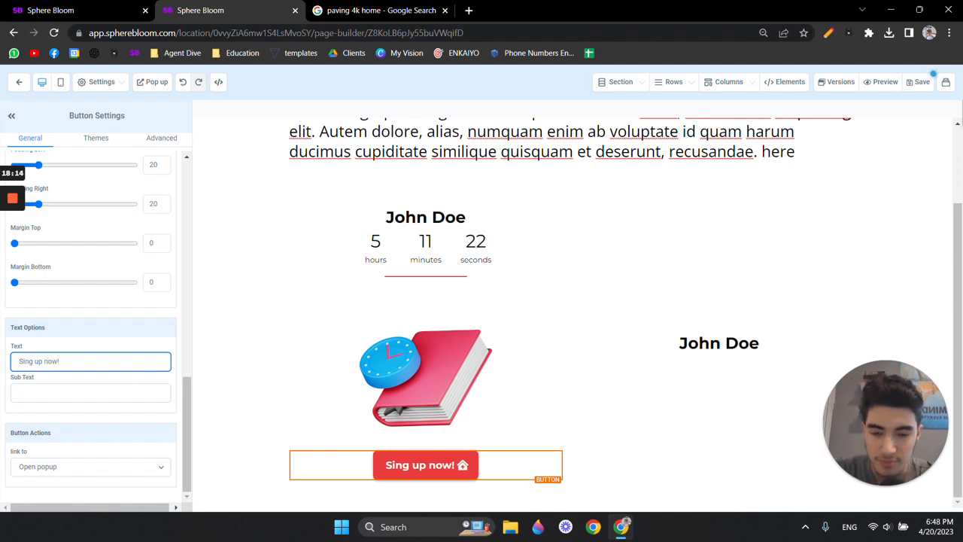
Step: Set the button's sub text to "Click here to sign up now!"
left_click(124, 391)
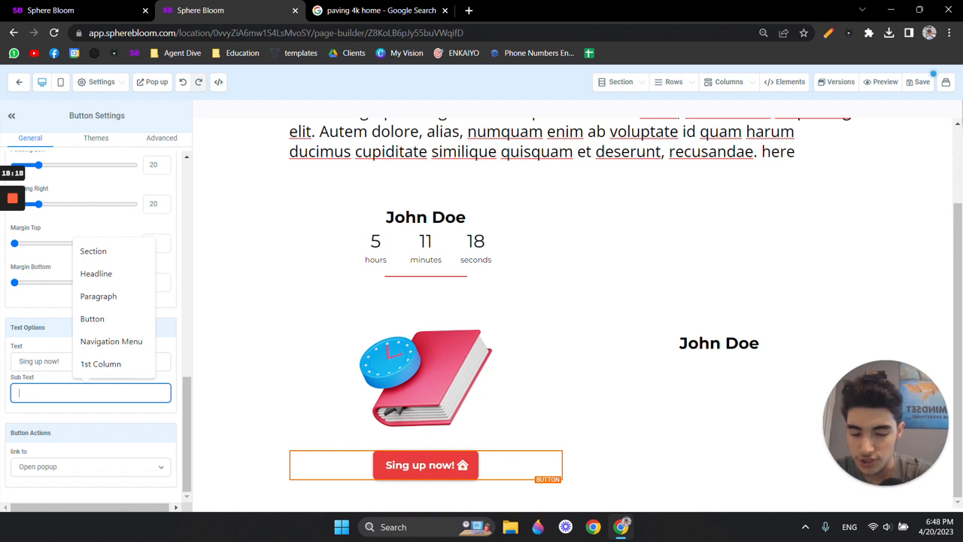
type("Cl")
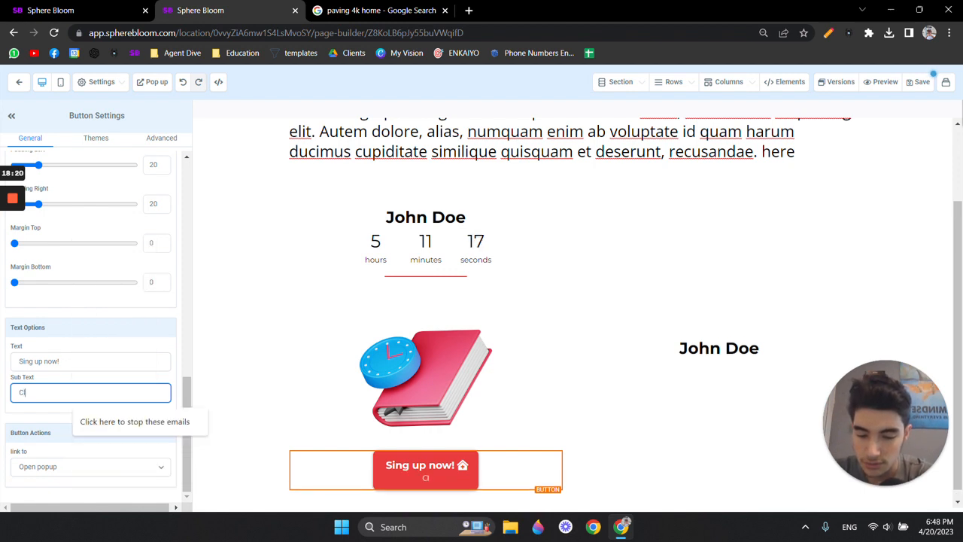
type("ick here to sign up now!")
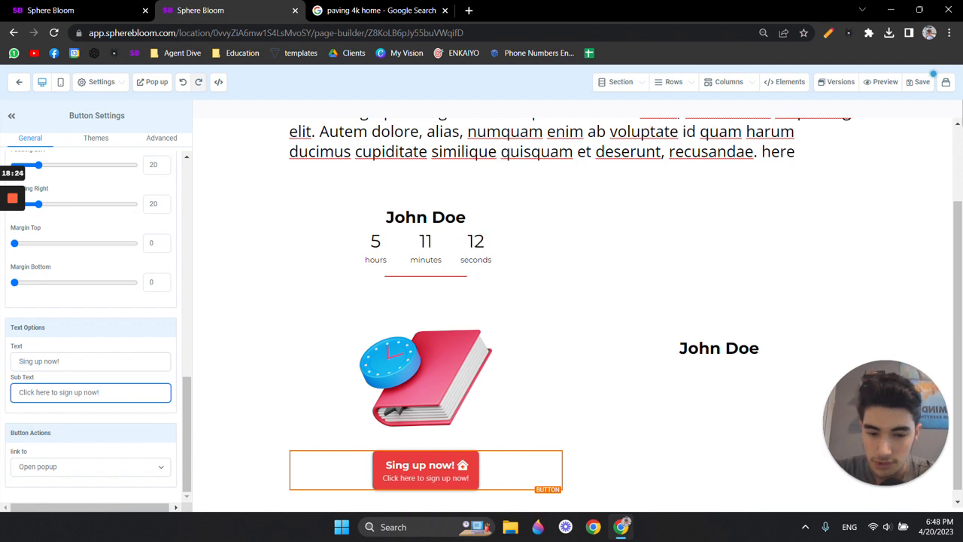
scroll(303, 354, "down", 1)
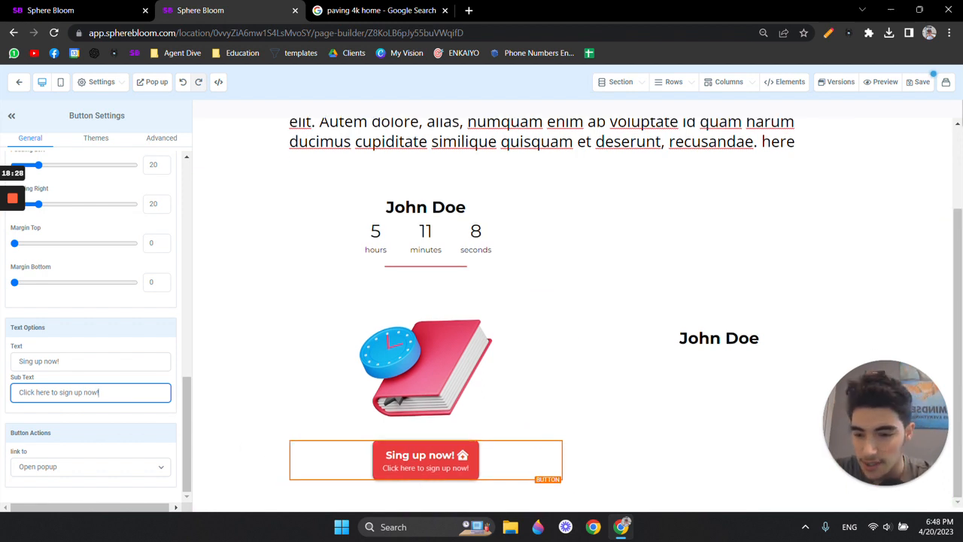
left_click(175, 392)
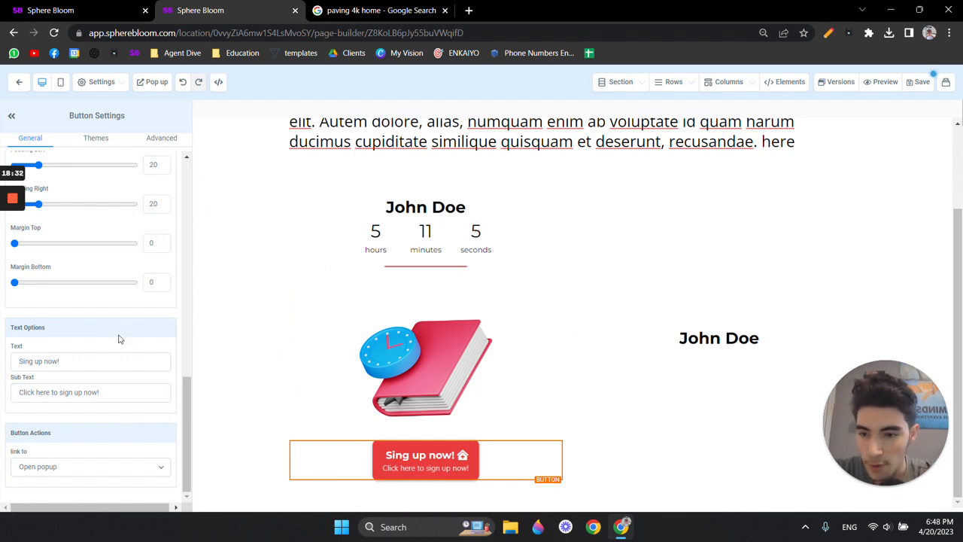
Step: Set the button's text transform to uppercase in its advanced settings
scroll(118, 339, "up", 2)
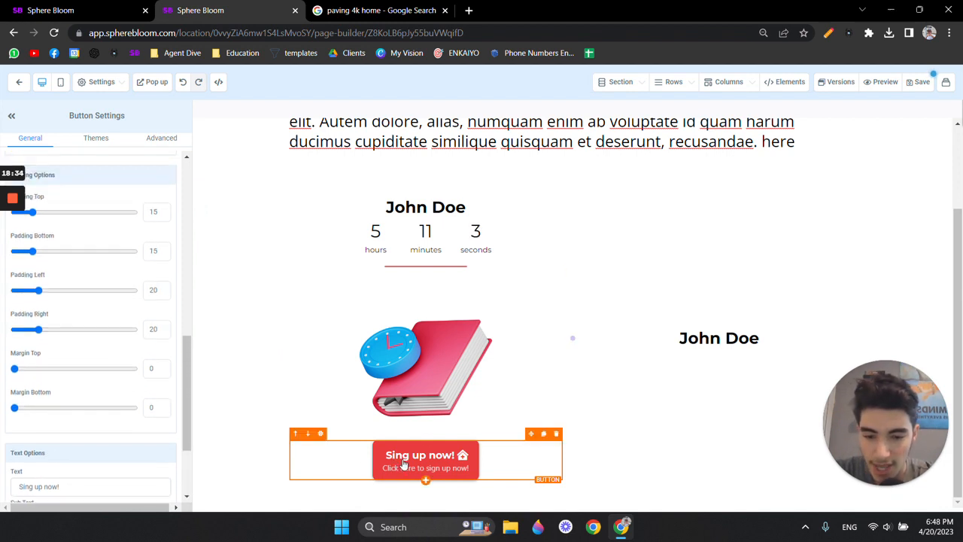
scroll(75, 331, "up", 1)
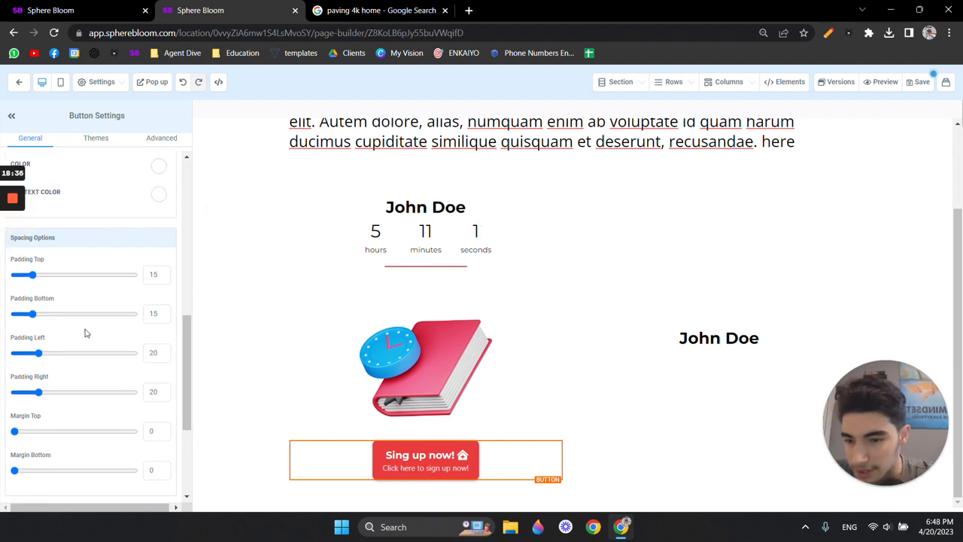
left_click(150, 141)
scroll(109, 192, "up", 2)
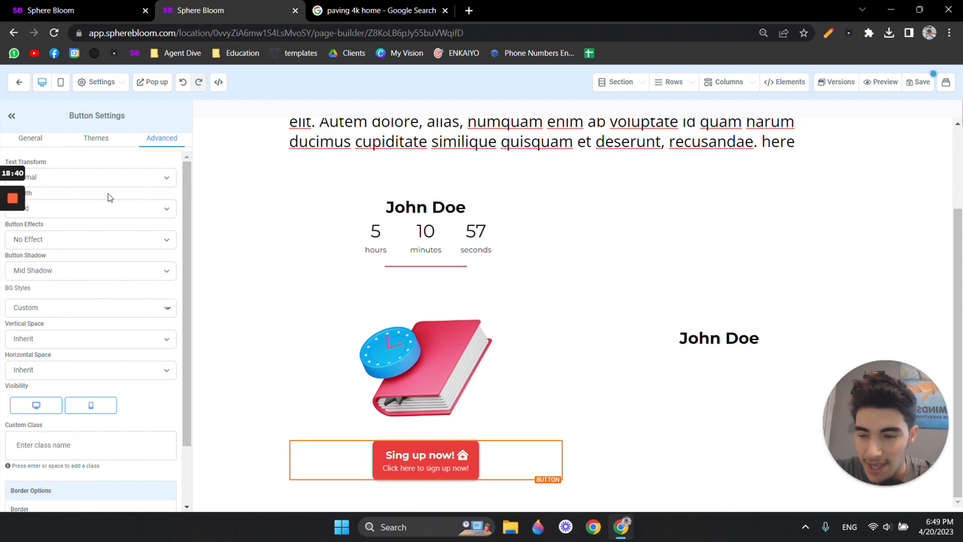
left_click(118, 181)
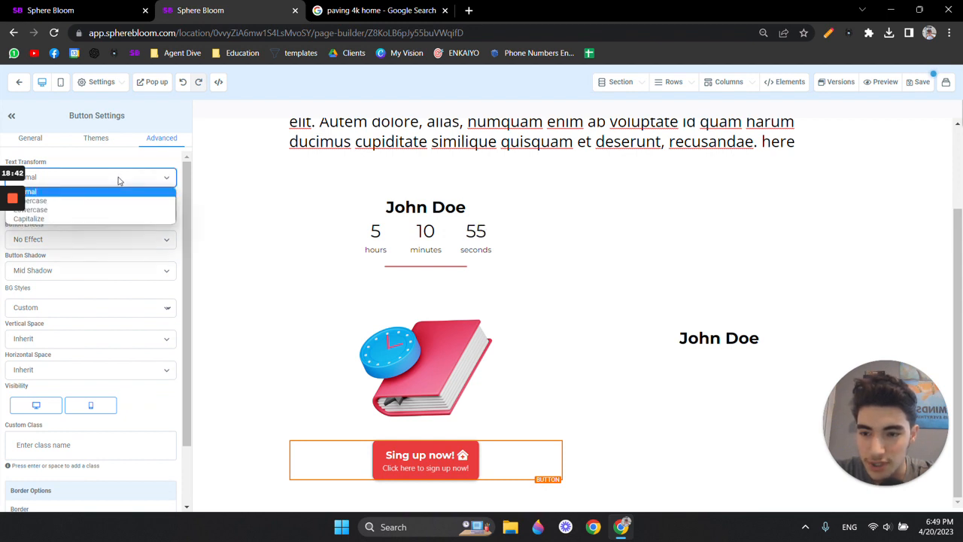
left_click(127, 200)
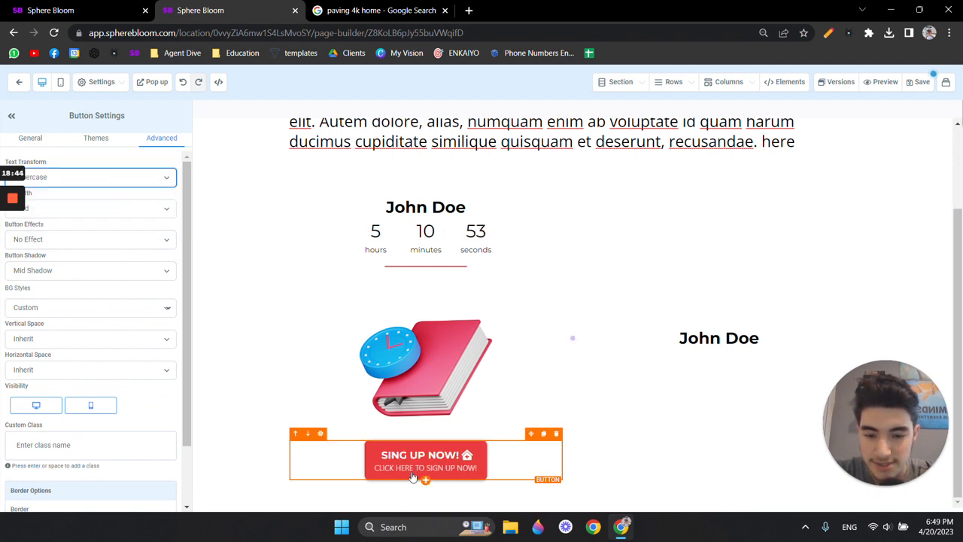
Step: Try the Fill Width setting on the sign-up button and return its width to Fluid
left_click(112, 211)
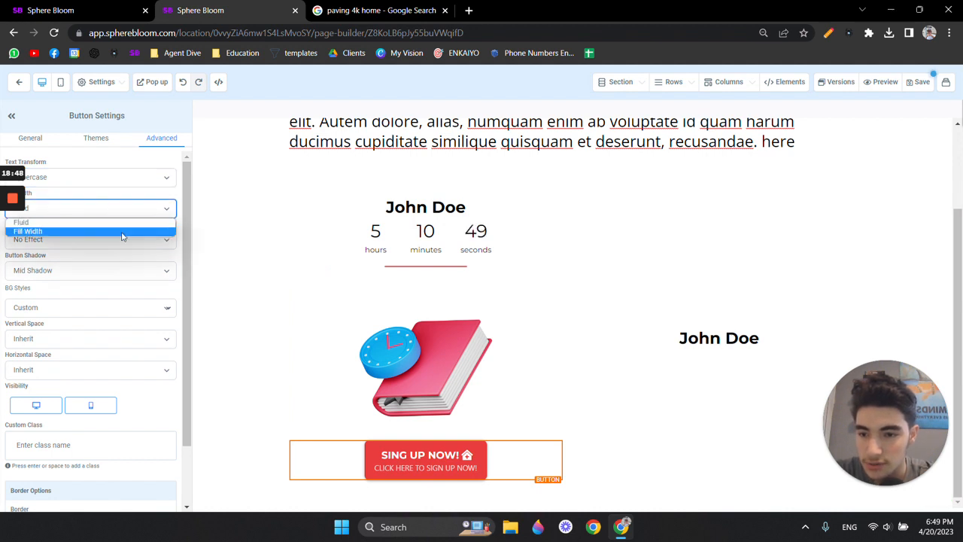
left_click(120, 231)
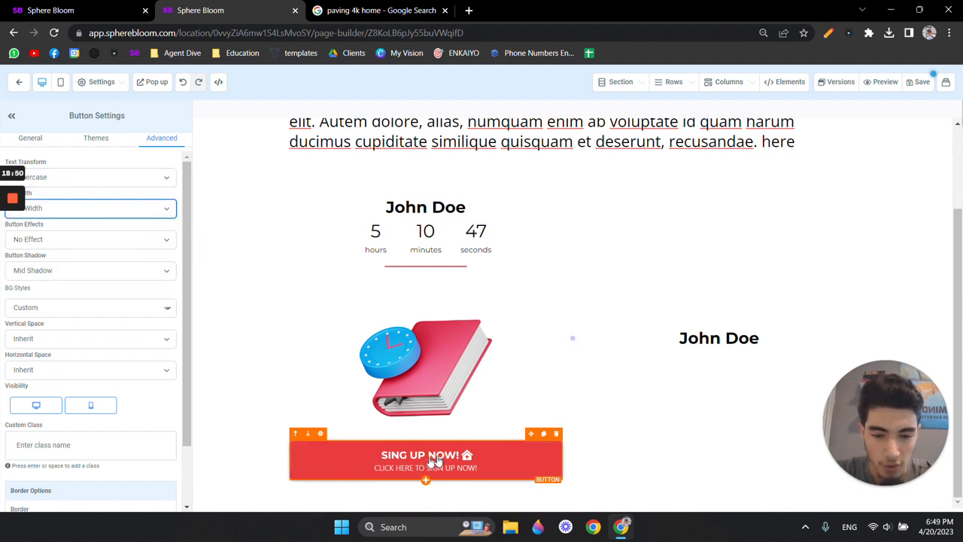
left_click(133, 207)
left_click(134, 226)
left_click(125, 238)
left_click(125, 223)
Step: Try the Glow (loop) and Rocking (loop) effects on the button and set its effect to Elevate (hover)
left_click(131, 238)
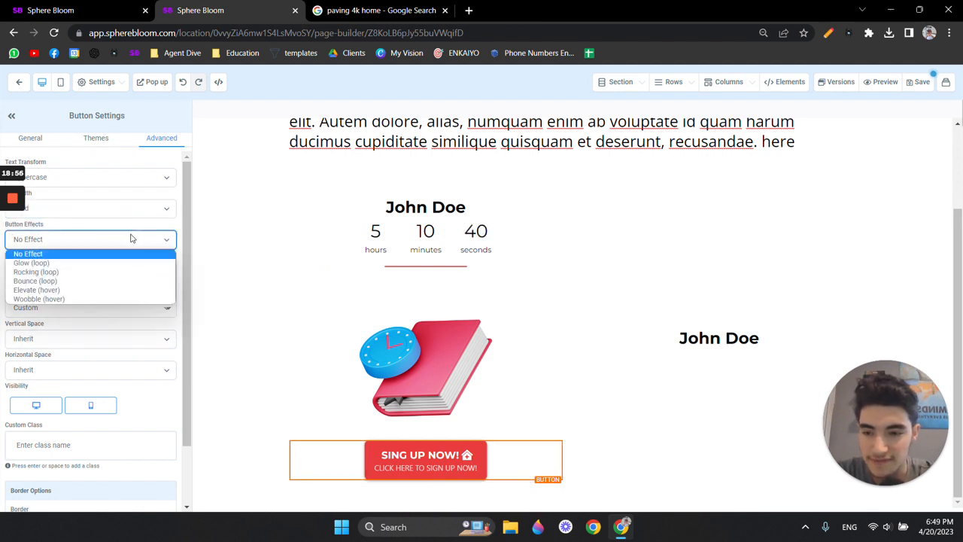
left_click(82, 263)
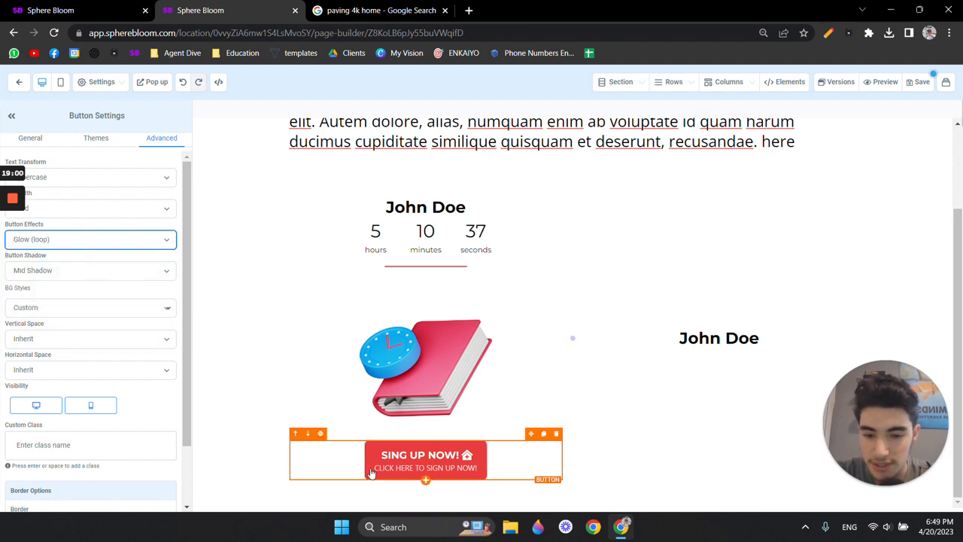
left_click(113, 242)
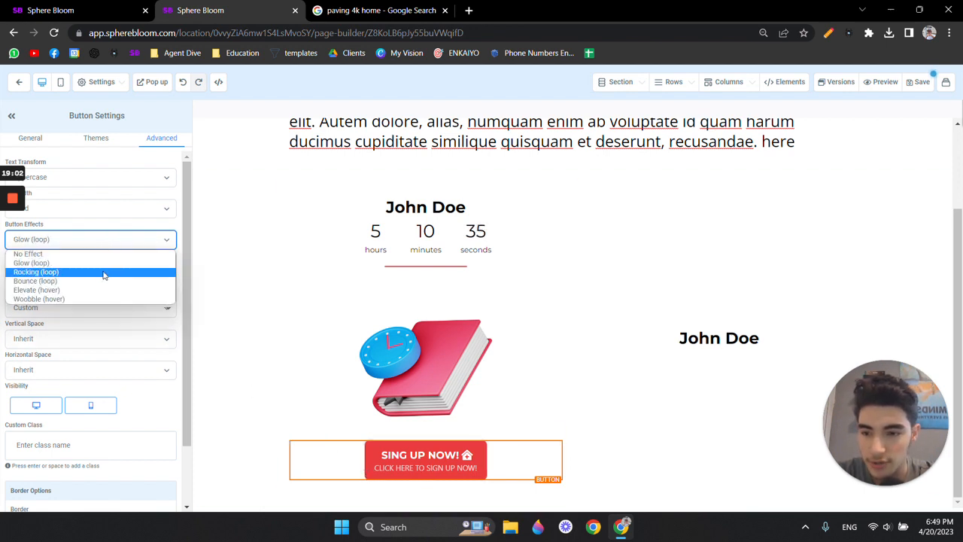
left_click(103, 273)
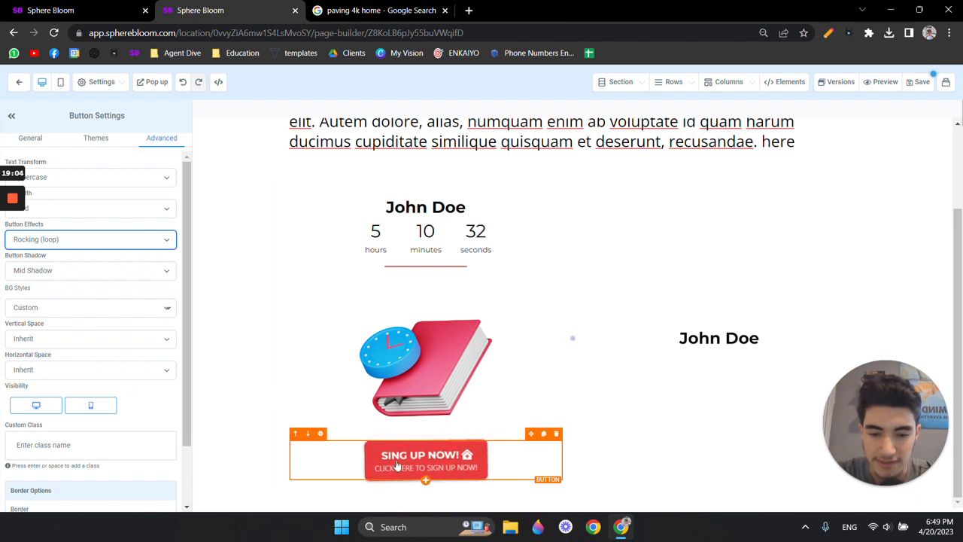
left_click(130, 245)
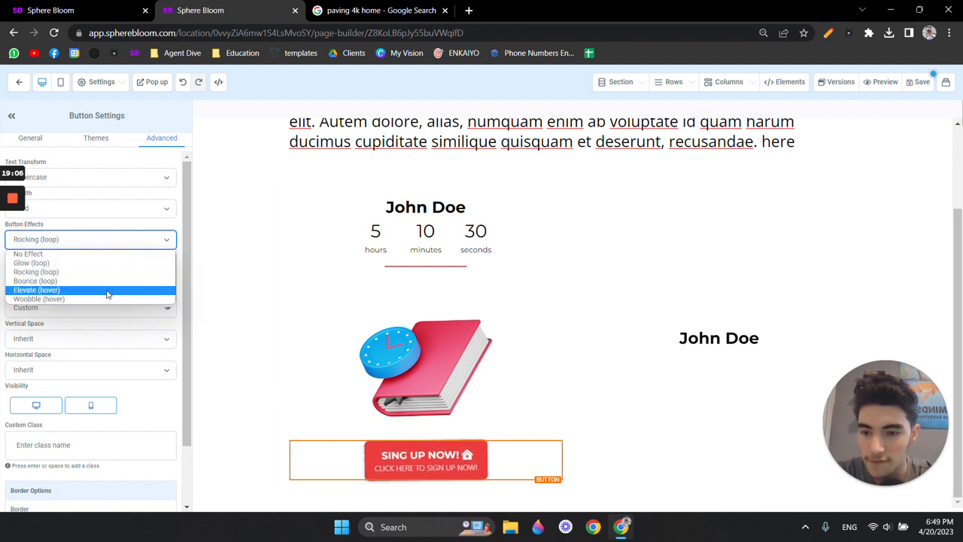
left_click(107, 290)
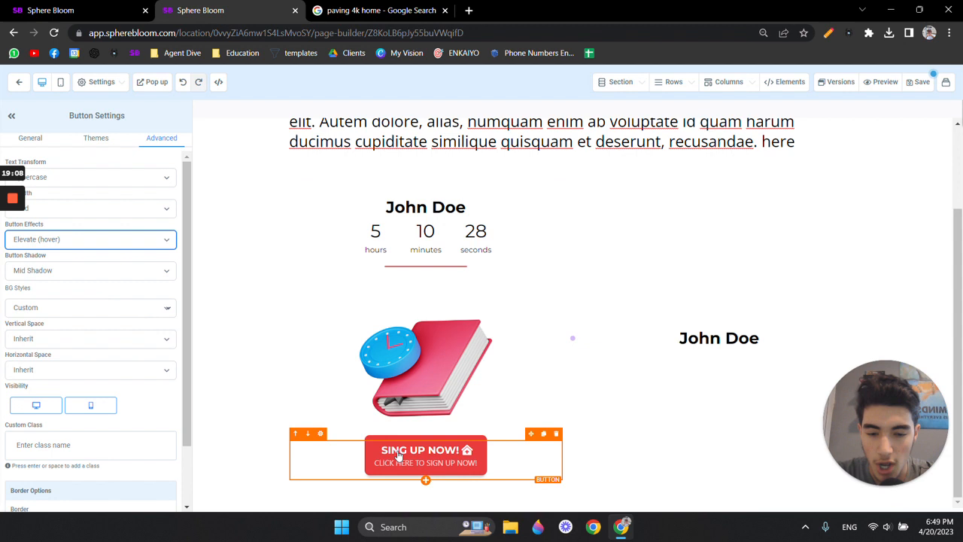
left_click(138, 287)
left_click(119, 315)
left_click(116, 309)
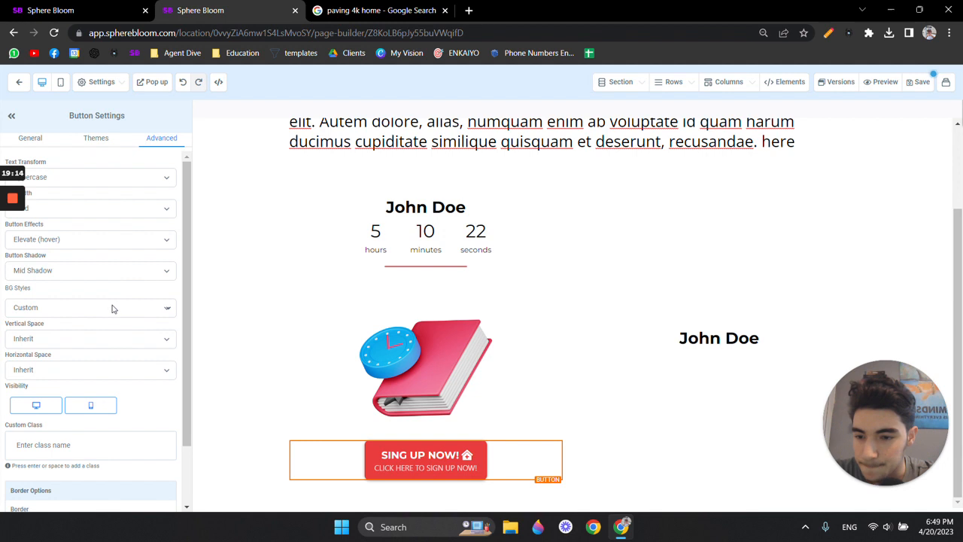
Step: Try a 40px vertical space on the button and return it to Inherit
scroll(83, 301, "down", 1)
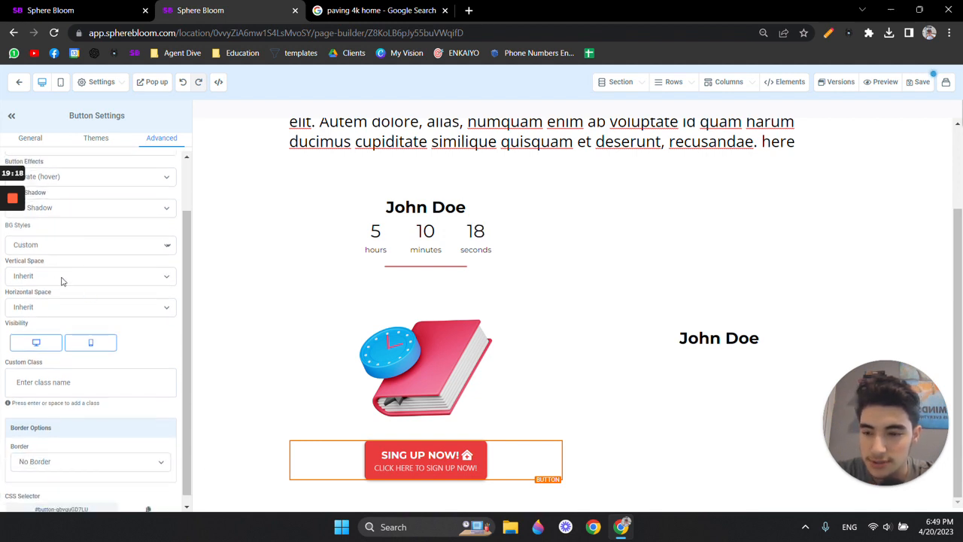
left_click(65, 277)
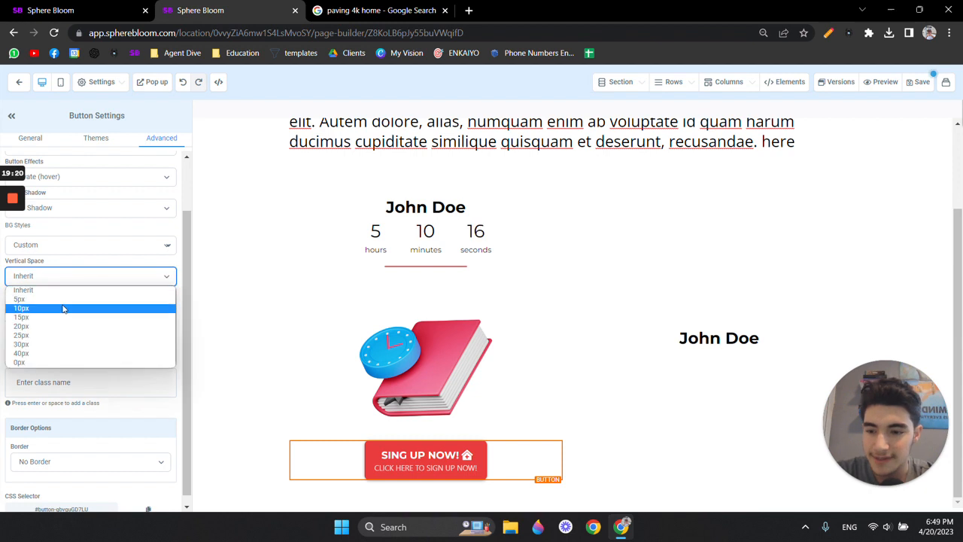
left_click(74, 355)
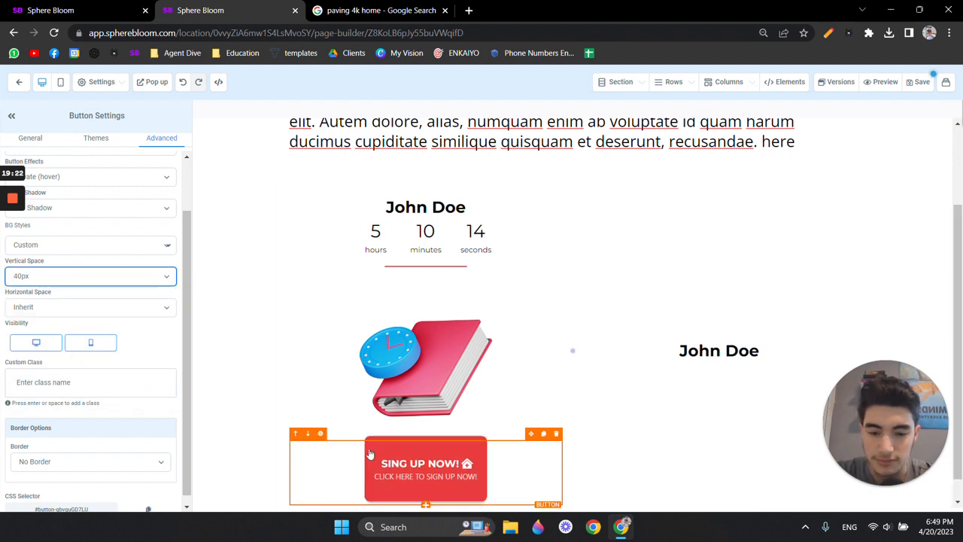
left_click(80, 277)
left_click(75, 291)
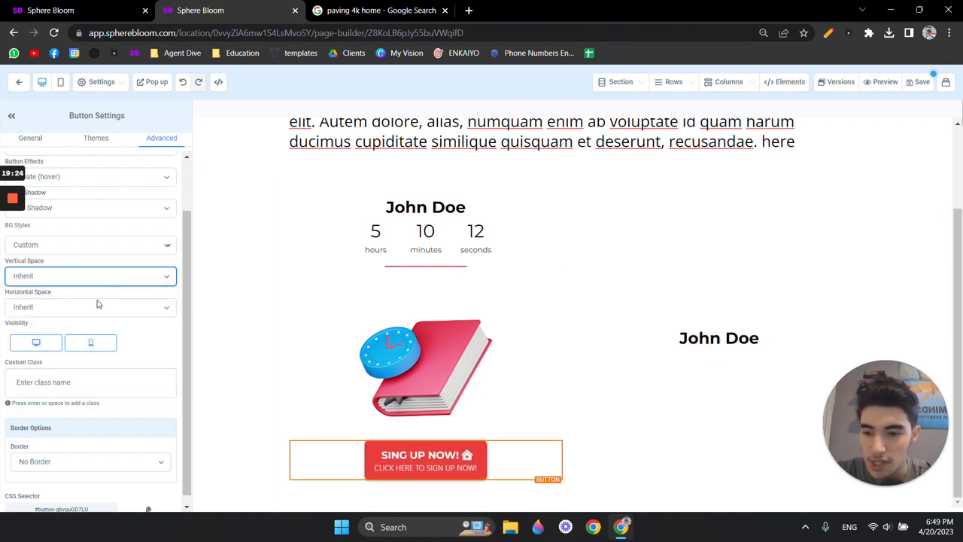
Step: Try a 30px horizontal space on the button and set it to 40px
left_click(75, 308)
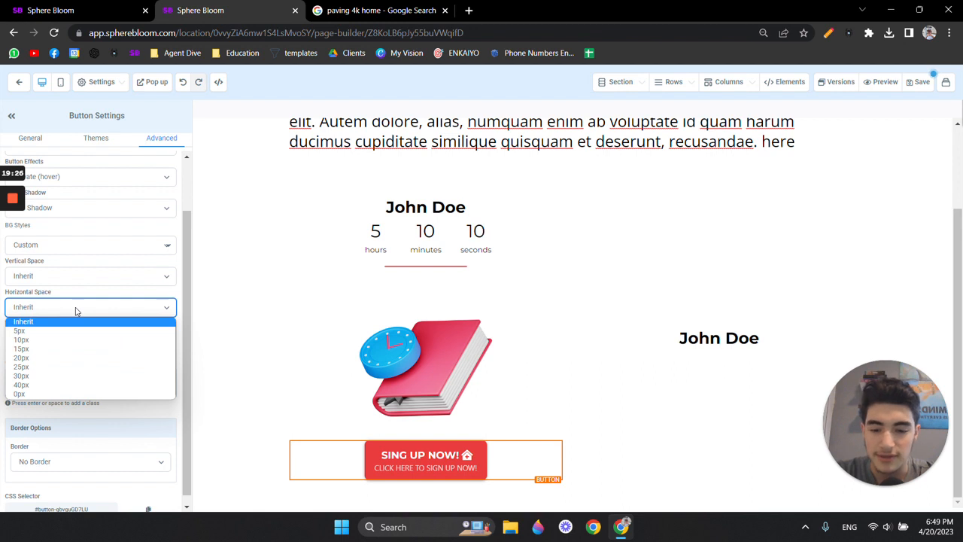
left_click(88, 375)
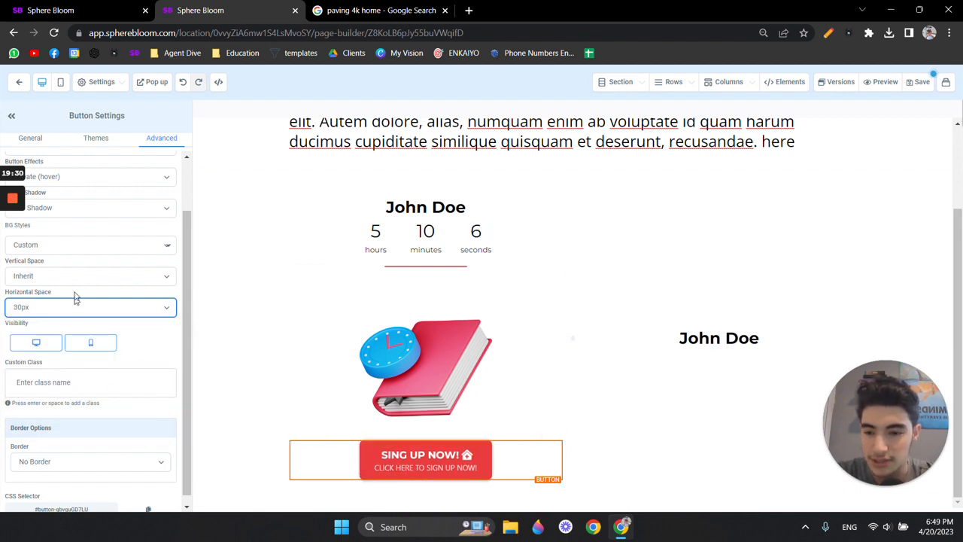
left_click(92, 307)
left_click(79, 388)
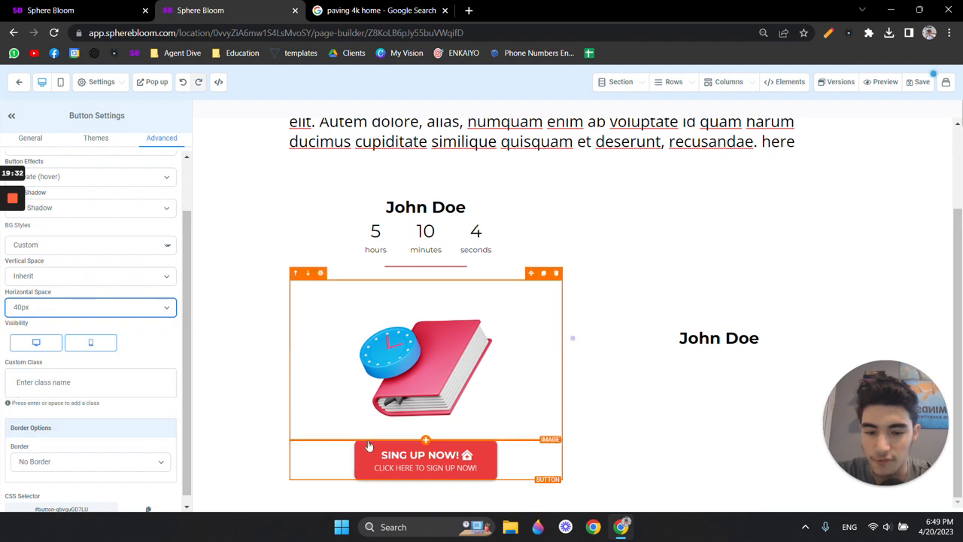
Step: Turn the button's desktop visibility off and back on
left_click(37, 344)
left_click(39, 346)
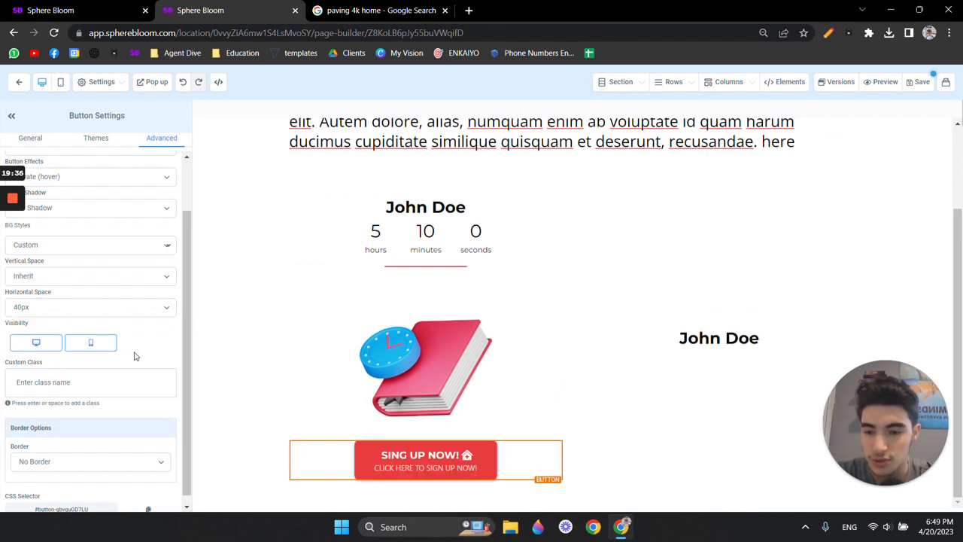
scroll(118, 318, "down", 1)
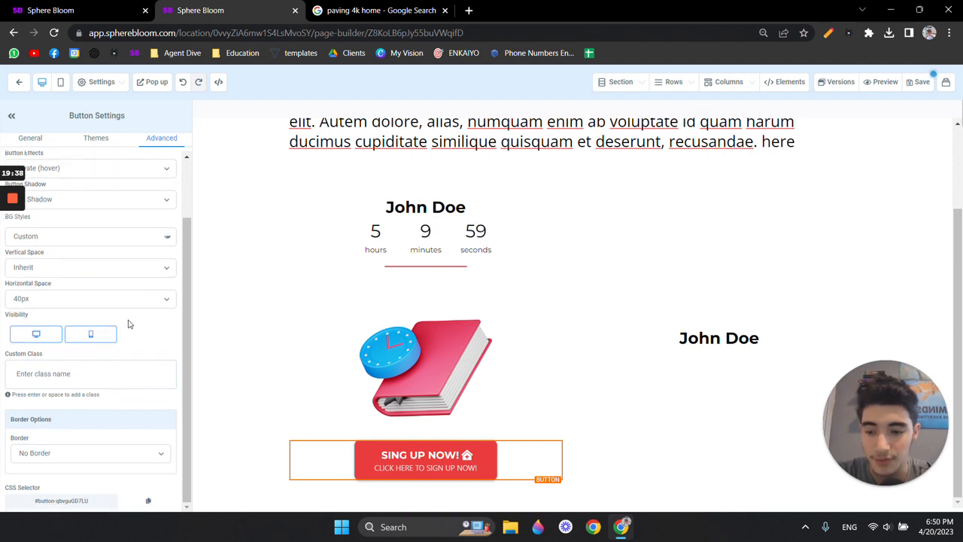
scroll(129, 327, "up", 1)
scroll(113, 422, "down", 1)
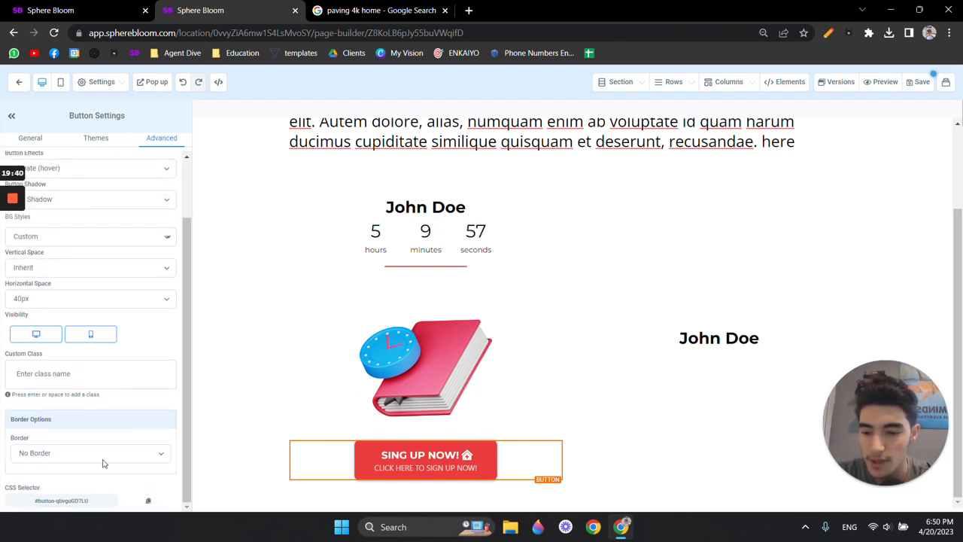
Step: Try a border on the button and return the setting to No Border
left_click(104, 455)
left_click(88, 405)
scroll(101, 387, "down", 2)
left_click(121, 298)
left_click(132, 315)
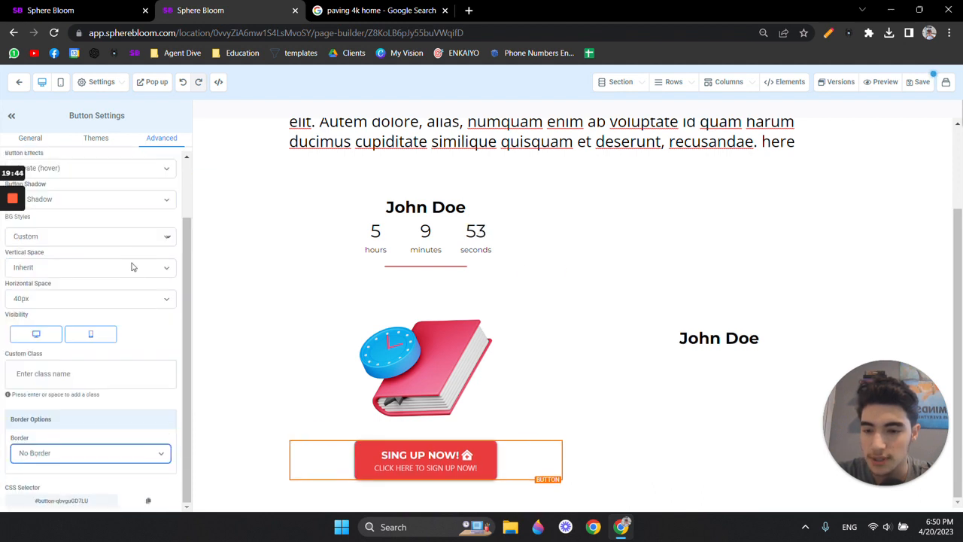
Step: Examine the link options offered for the sign-up button's action in its general settings
scroll(135, 210, "up", 1)
left_click(44, 141)
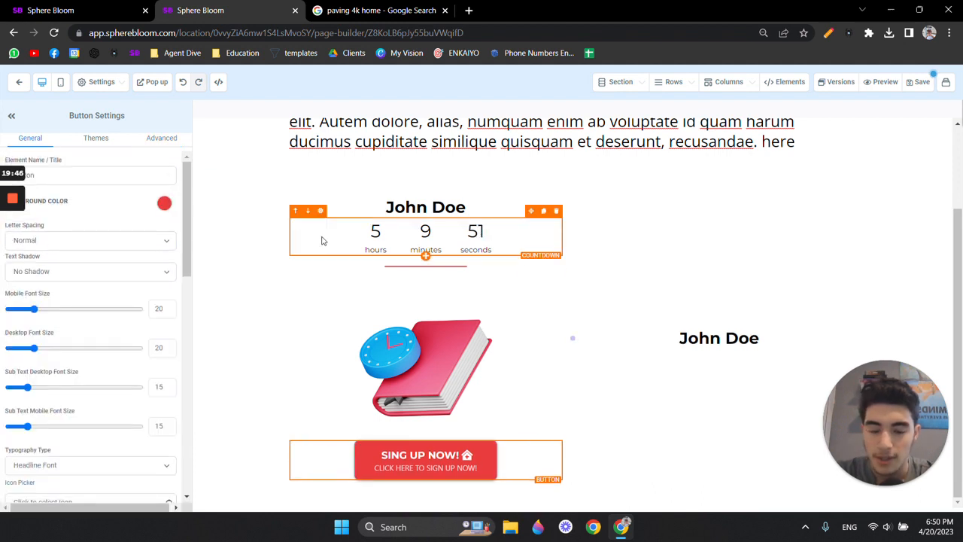
scroll(125, 301, "down", 6)
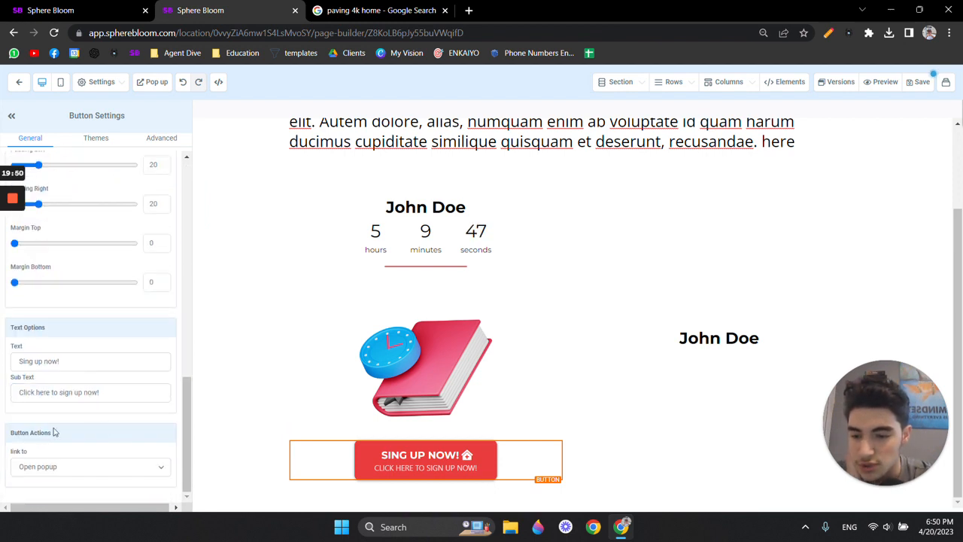
left_click(93, 467)
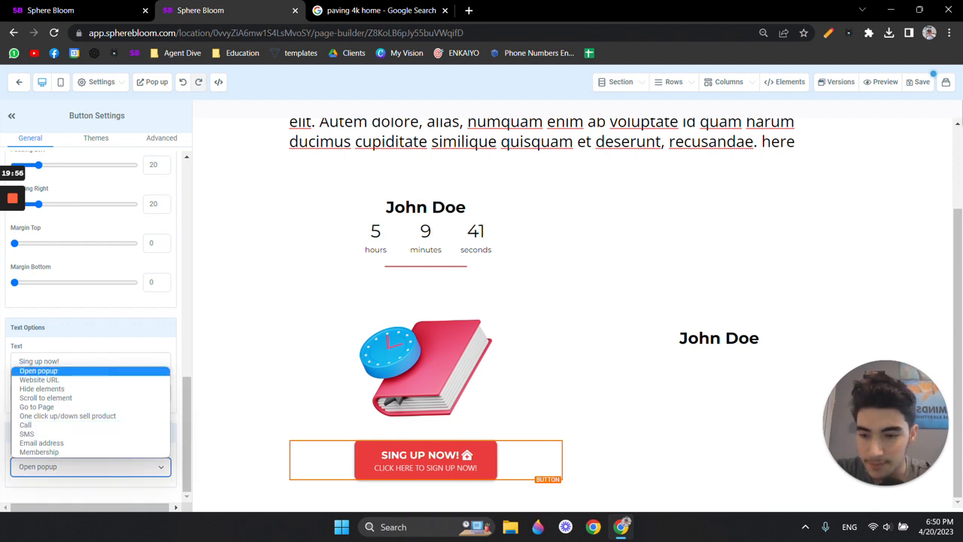
left_click(131, 318)
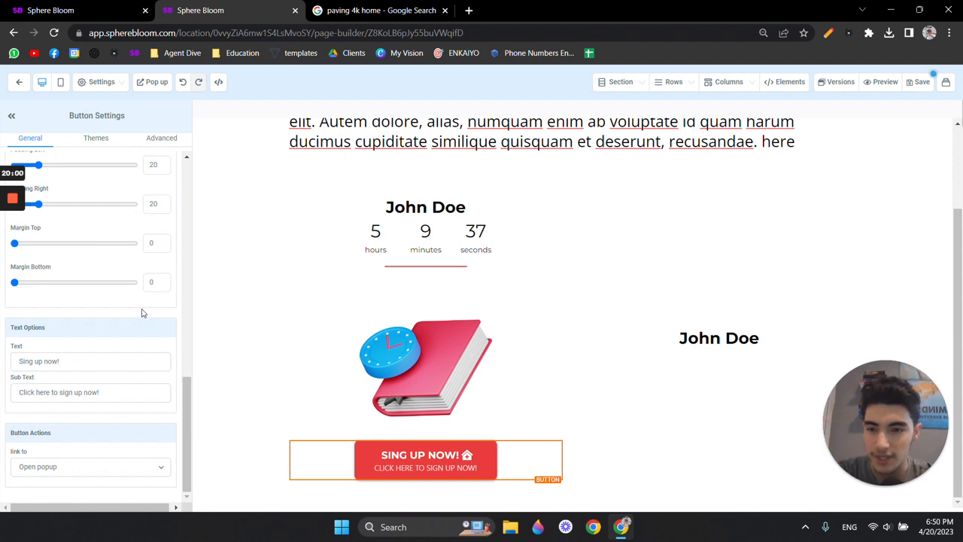
Step: Open the page's popup for editing and add a one-column row to it
left_click(150, 83)
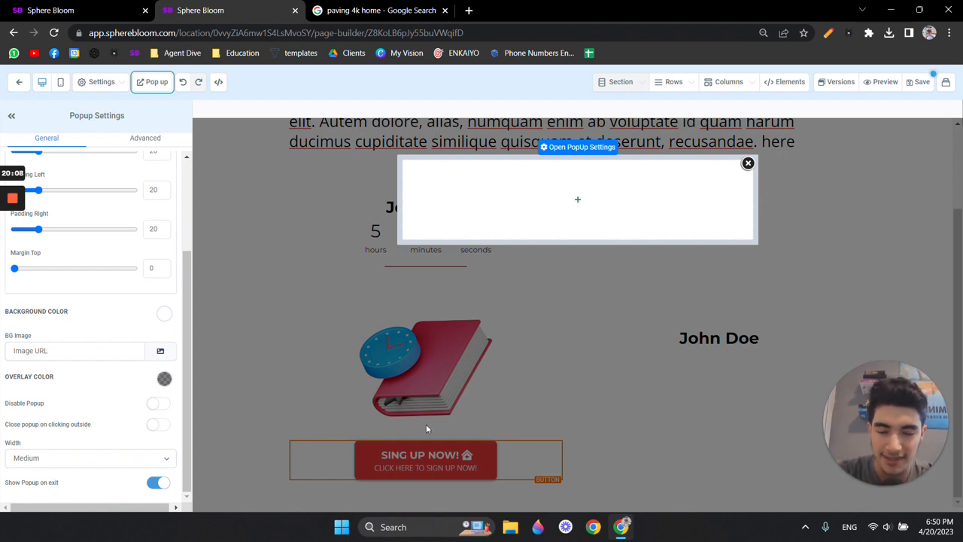
left_click(576, 205)
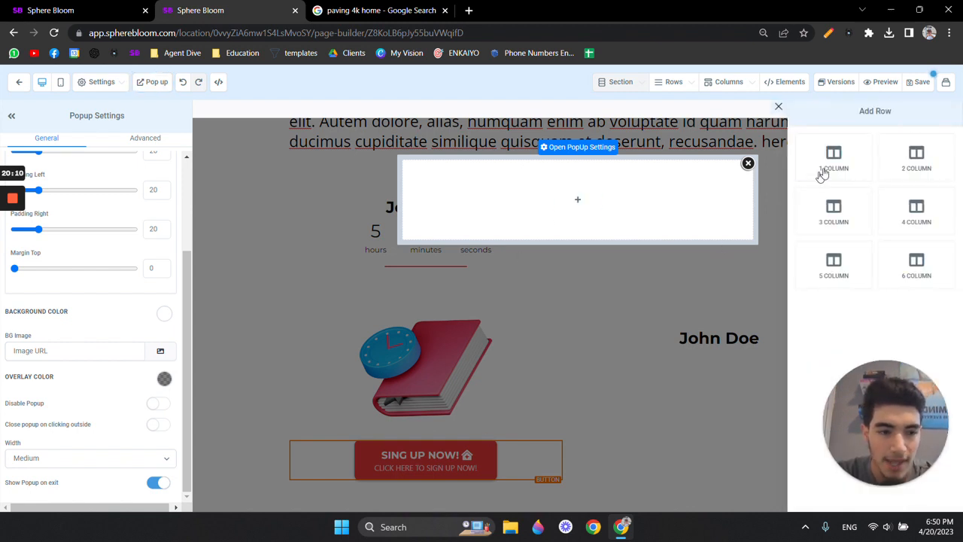
left_click(823, 174)
Step: Add a headline and a sub-headline to the popup's column
left_click(648, 214)
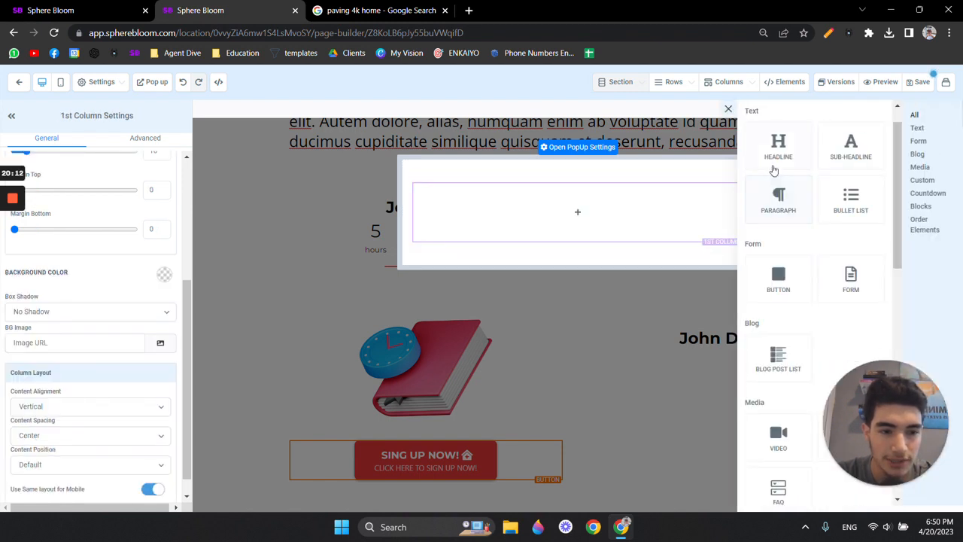
left_click(774, 169)
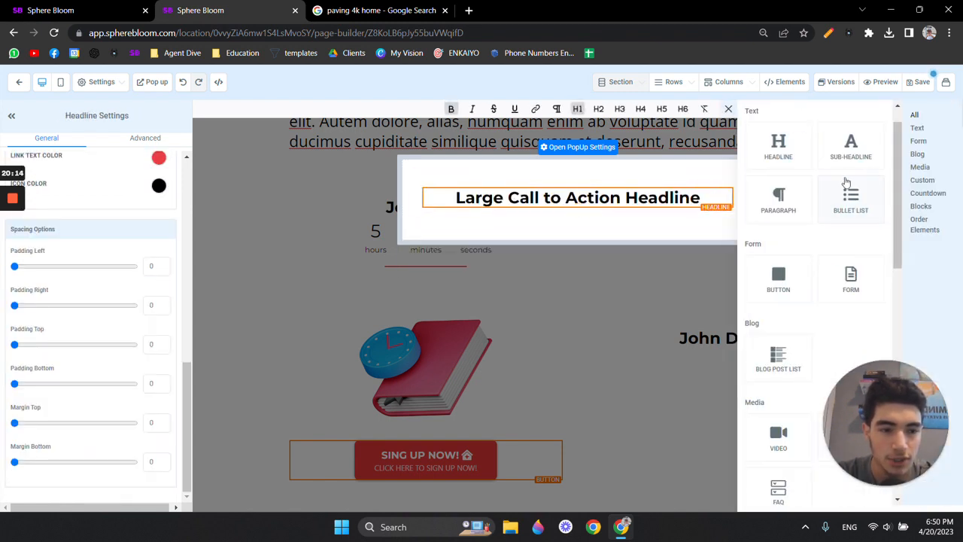
left_click(856, 162)
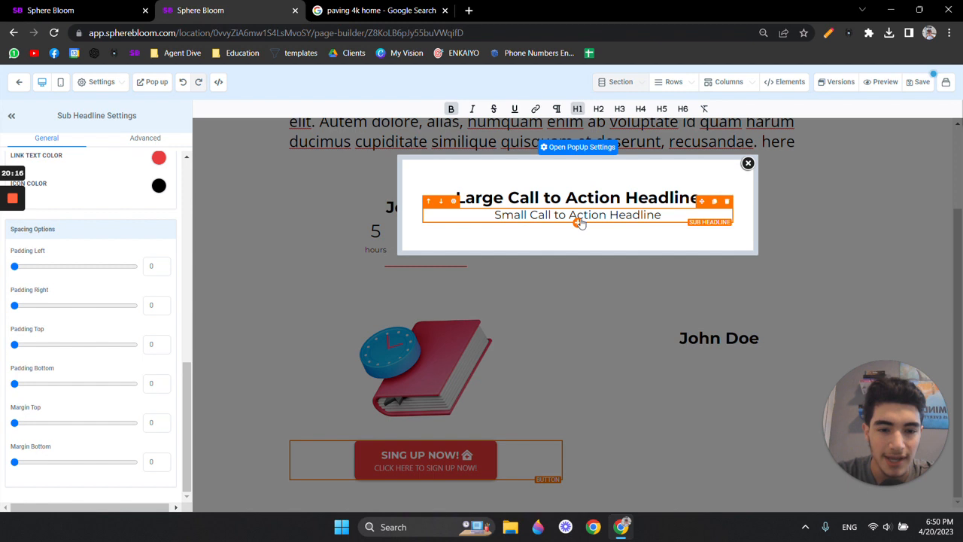
Step: Add a video element below the sub-headline in the popup
left_click(578, 223)
scroll(840, 274, "down", 1)
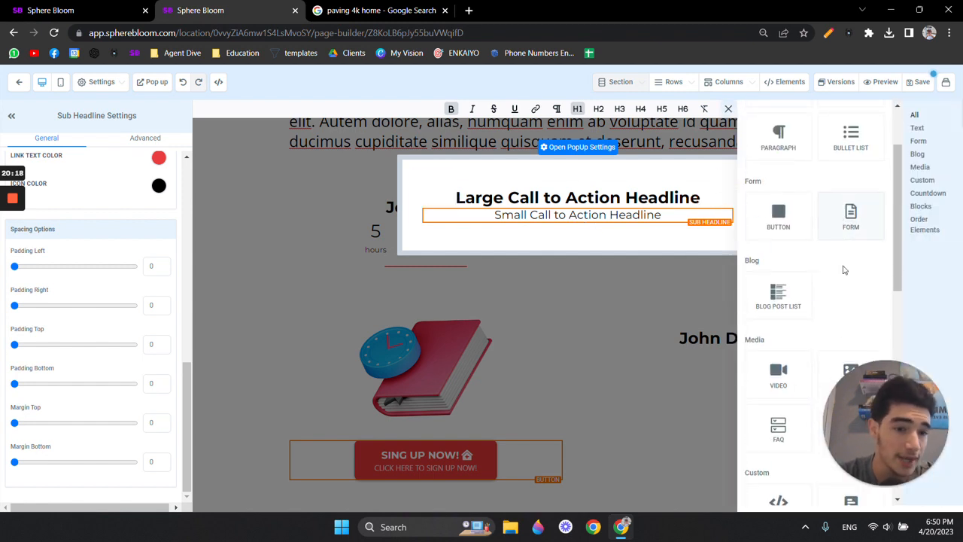
scroll(833, 269, "down", 2)
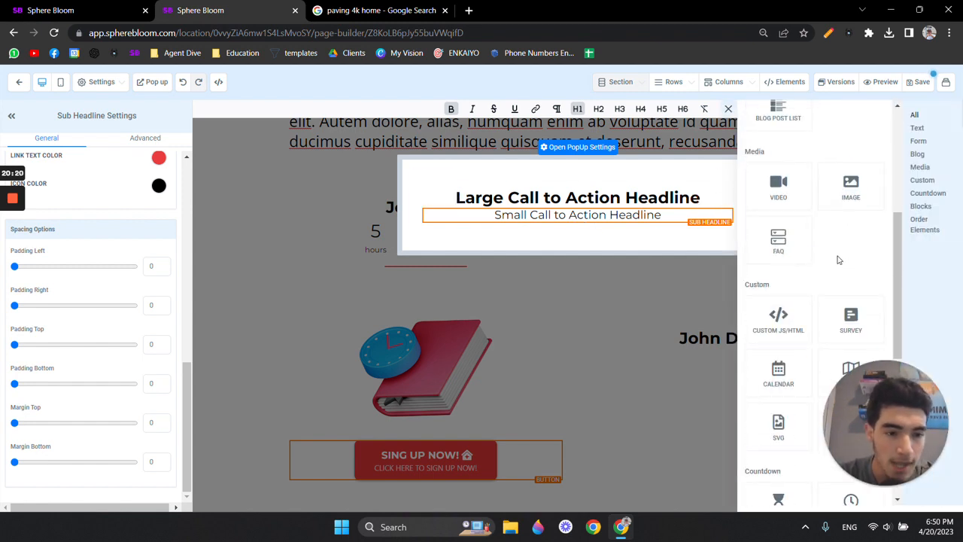
scroll(843, 316, "up", 2)
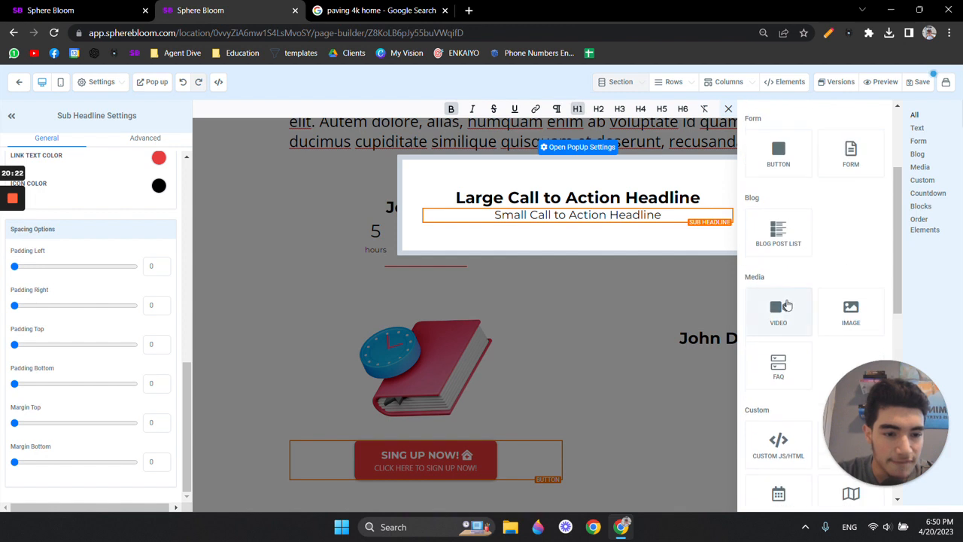
left_click(779, 311)
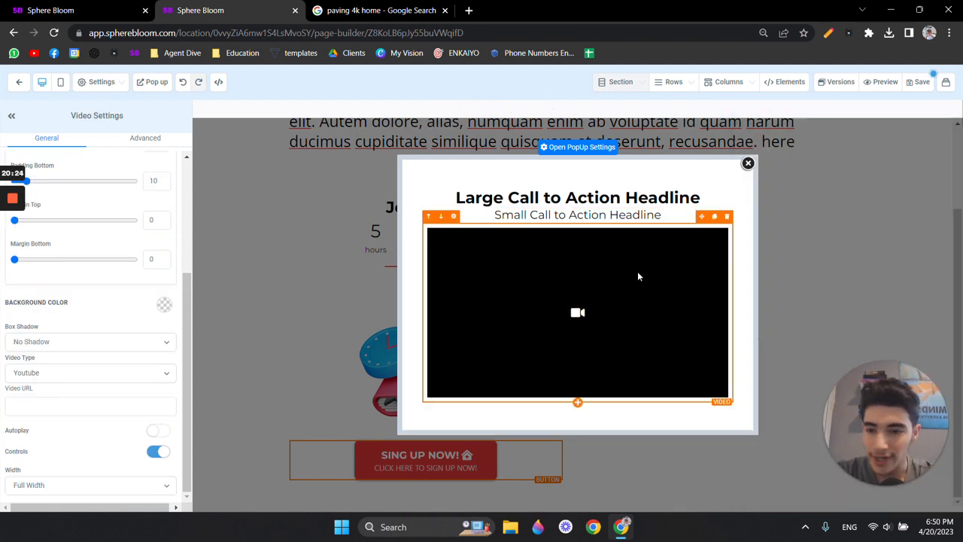
Step: Set the popup video's background color to red
scroll(123, 270, "up", 3)
scroll(123, 270, "down", 3)
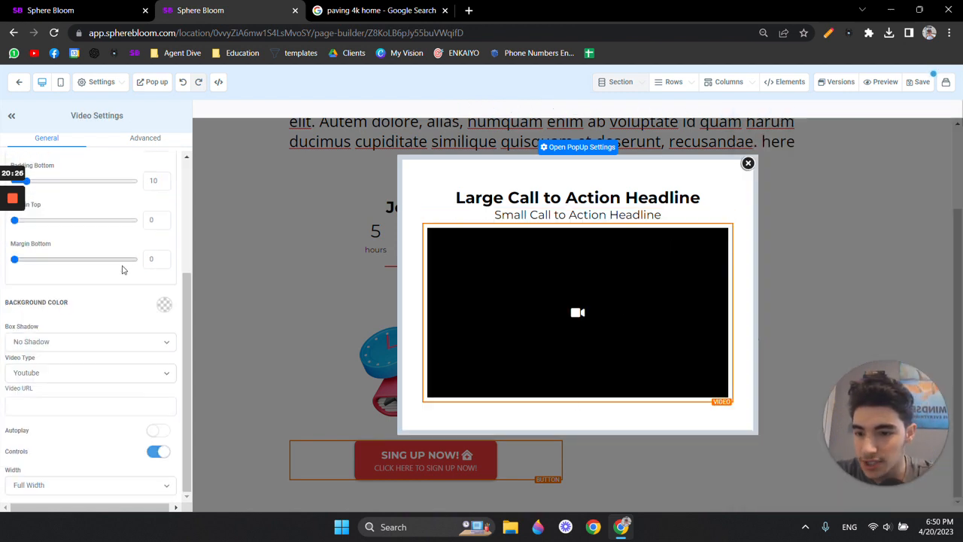
left_click(163, 309)
left_click(130, 326)
left_click(111, 327)
Step: Apply a 40% drop shadow to the popup's video element
left_click(118, 348)
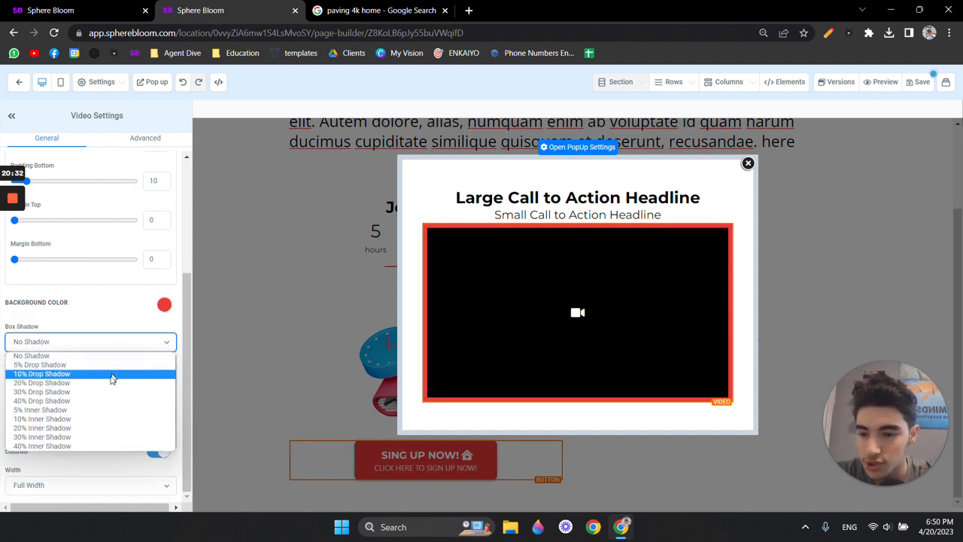
left_click(96, 399)
left_click(98, 323)
Step: Look through the popup video's type options and try out autoplay and the 3/4 width, reverting both settings
left_click(106, 373)
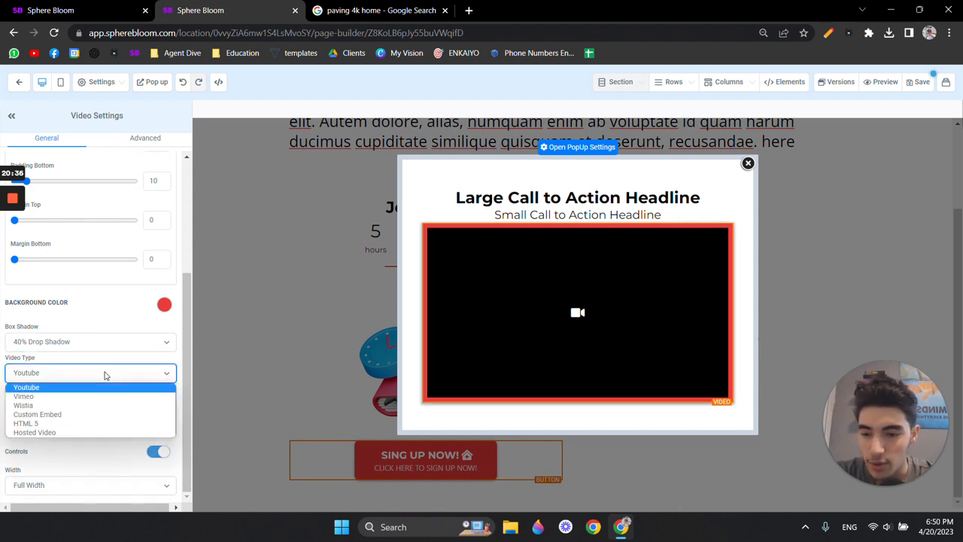
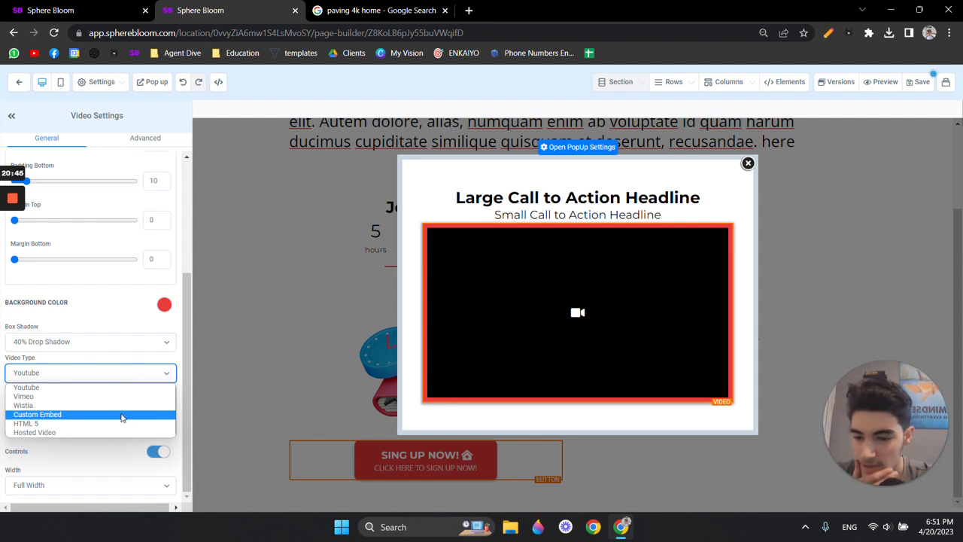
left_click(136, 371)
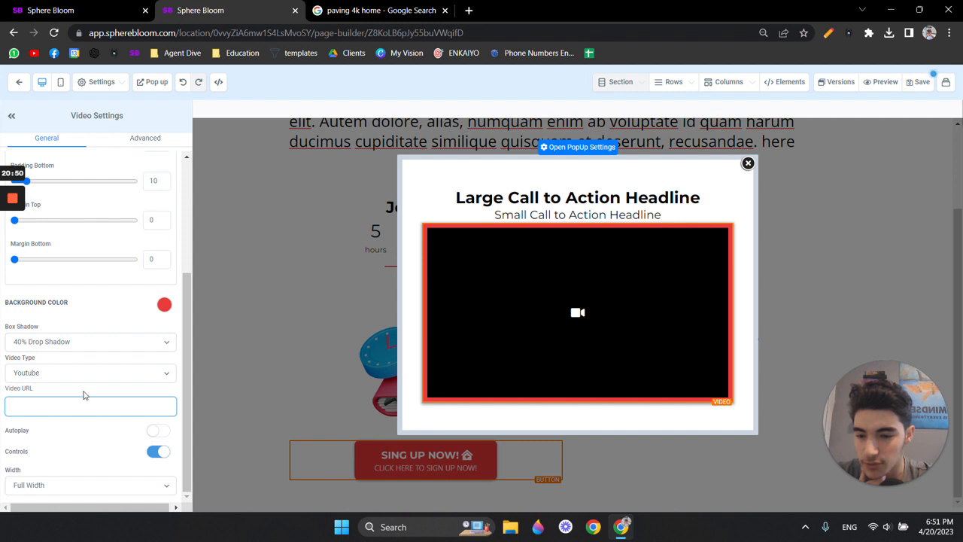
left_click(160, 432)
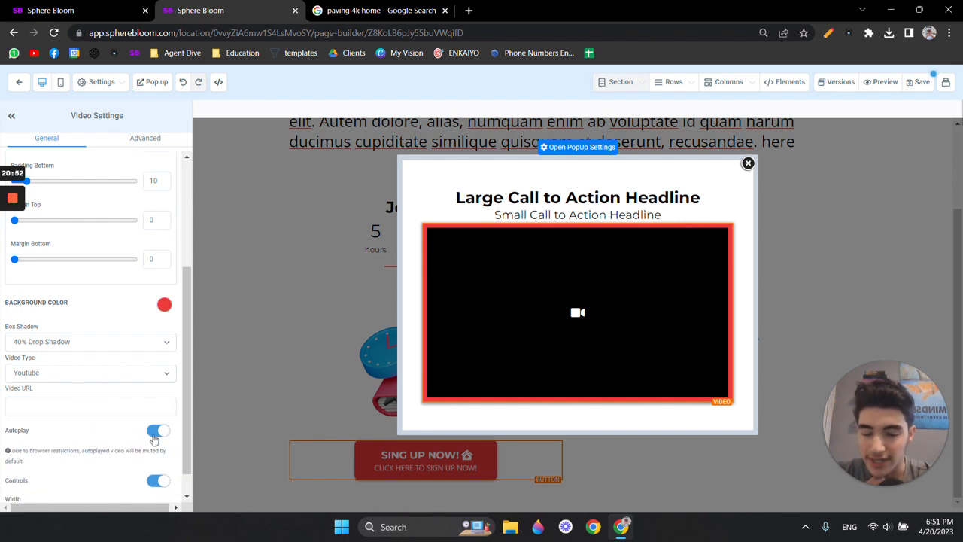
left_click(152, 433)
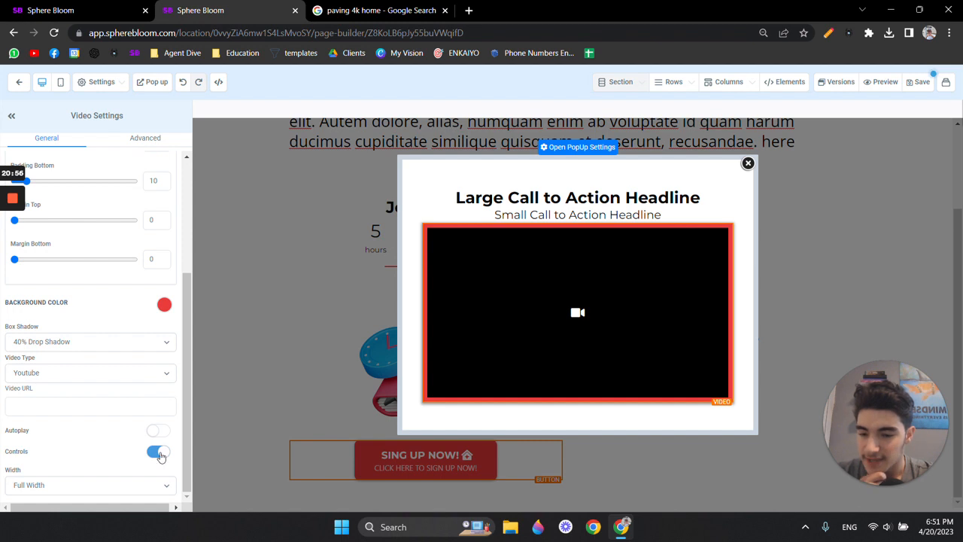
left_click(45, 488)
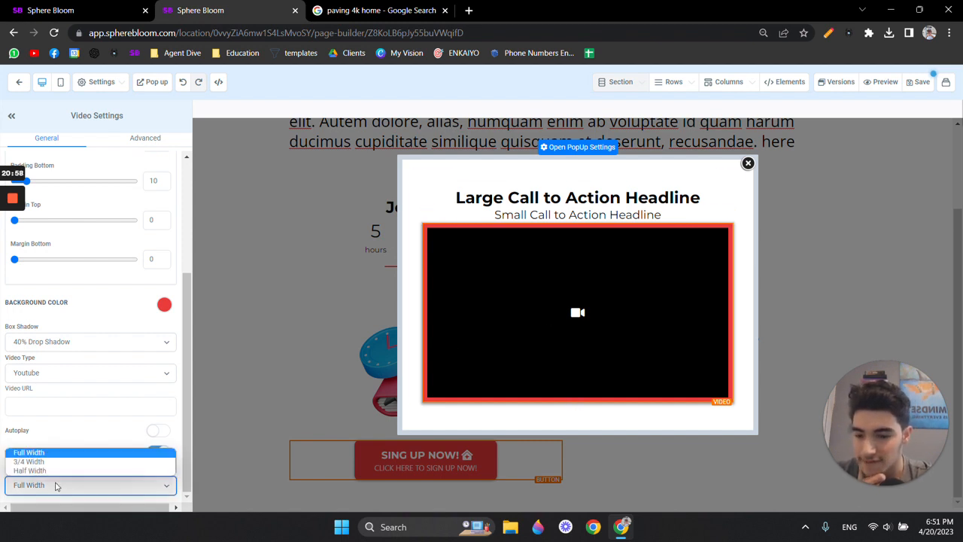
left_click(64, 464)
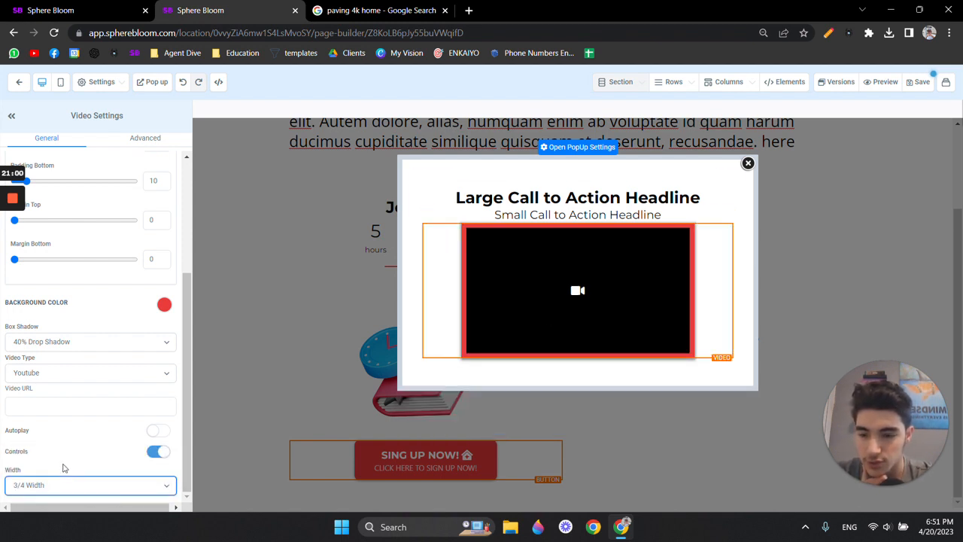
left_click(83, 492)
left_click(68, 452)
scroll(128, 309, "up", 3)
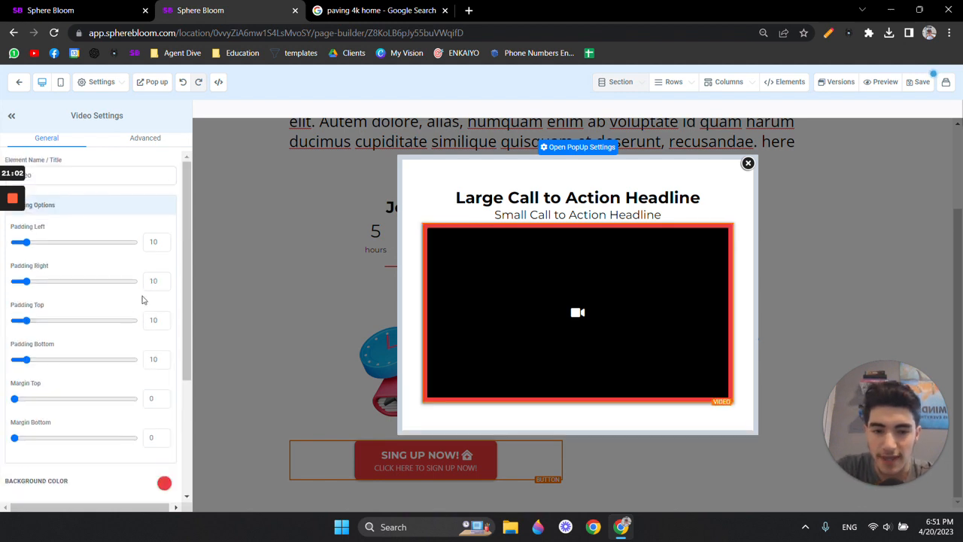
Step: Close the popup and delete the row's second column together with its headline
left_click(747, 164)
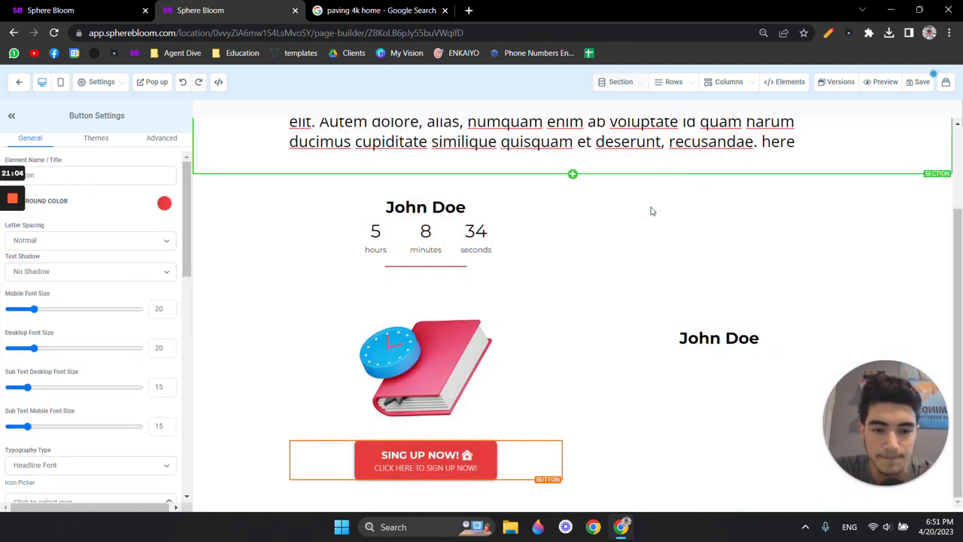
left_click(569, 224)
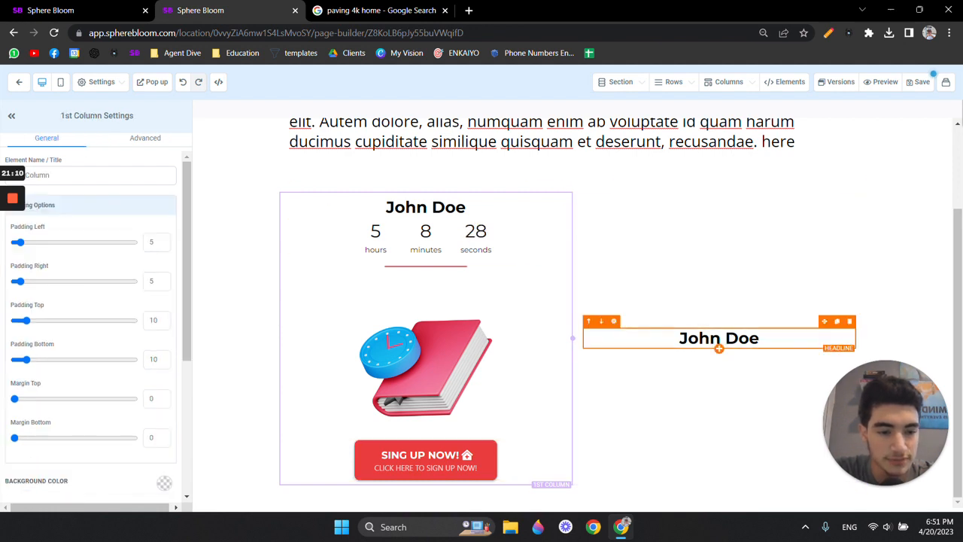
left_click(851, 322)
left_click(570, 210)
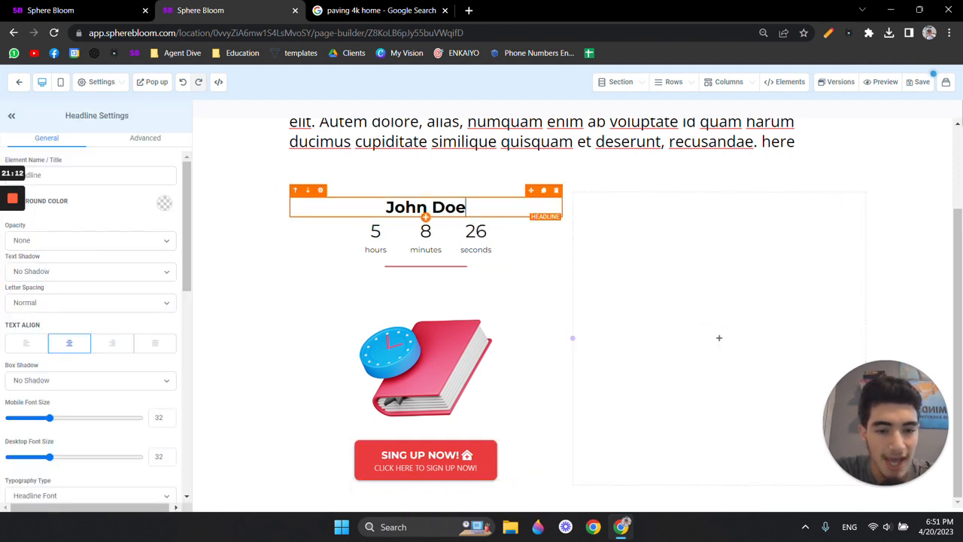
left_click(860, 190)
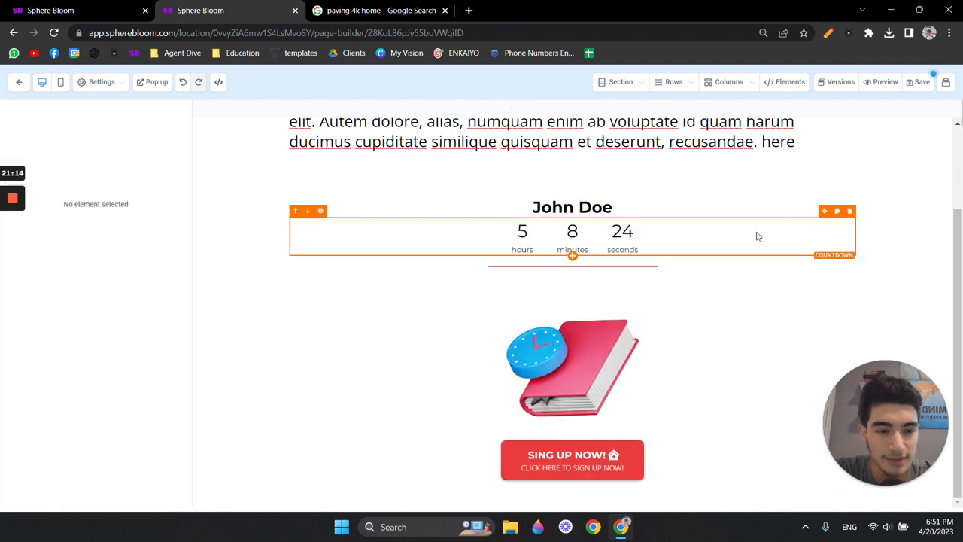
Step: Duplicate the remaining column containing the headline, countdown, divider, image and sign-up button, and check the copied elements
left_click(421, 196)
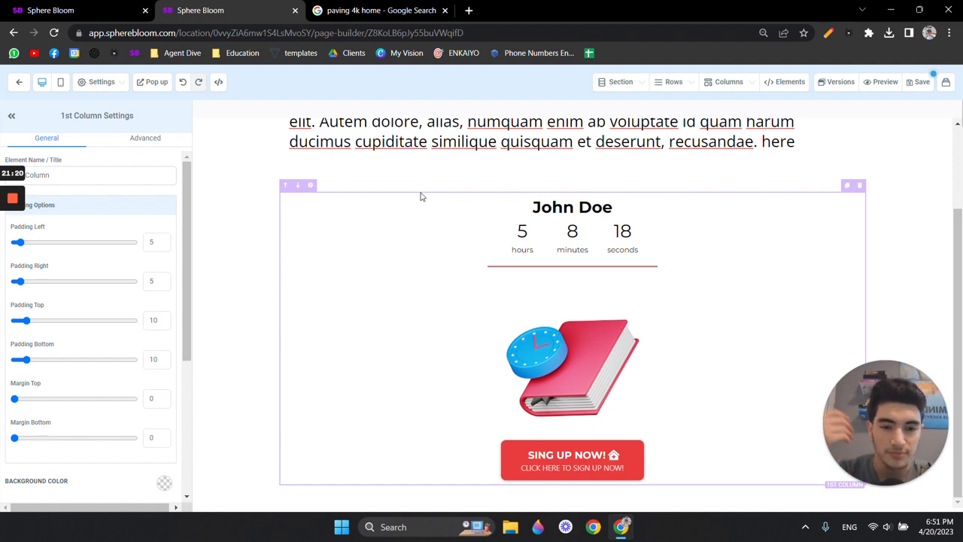
left_click(847, 187)
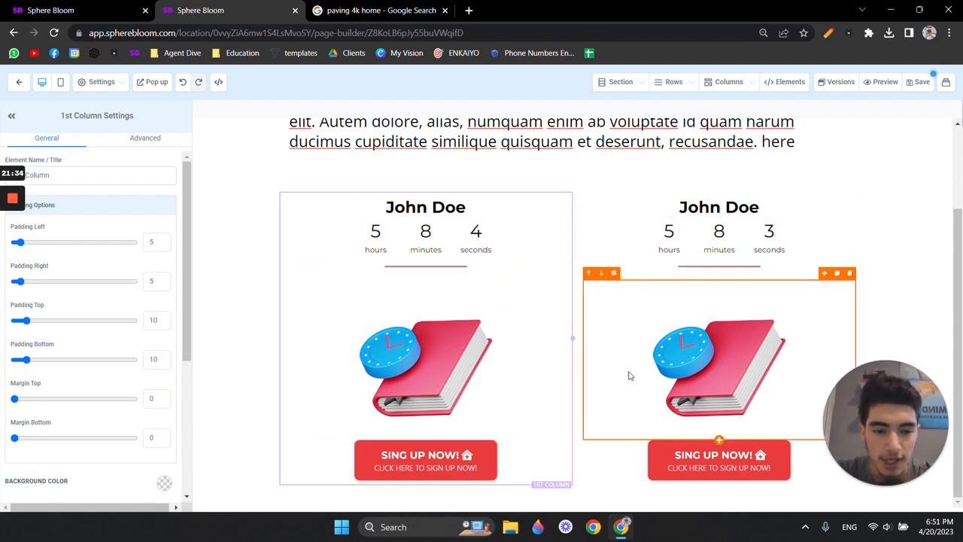
left_click(721, 361)
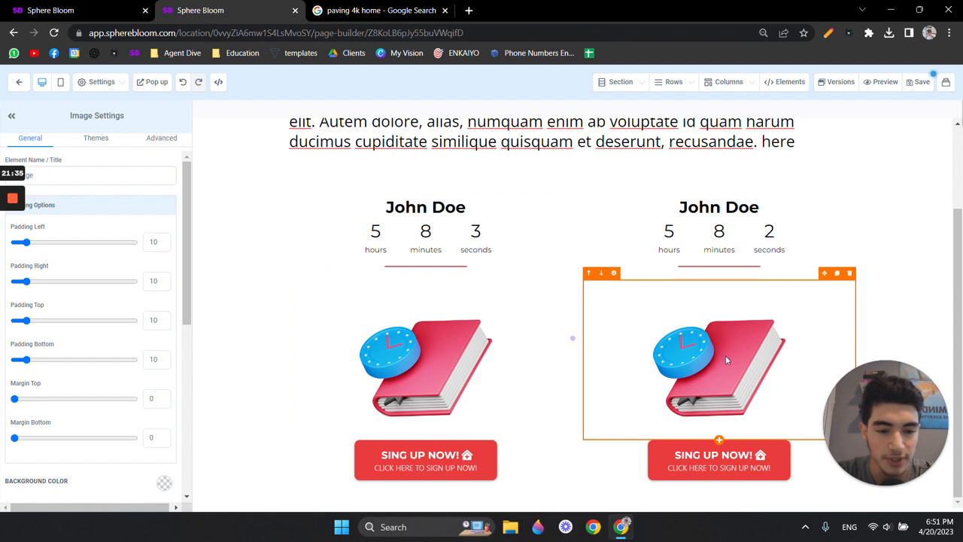
left_click(700, 455)
scroll(604, 256, "up", 1)
scroll(603, 256, "down", 1)
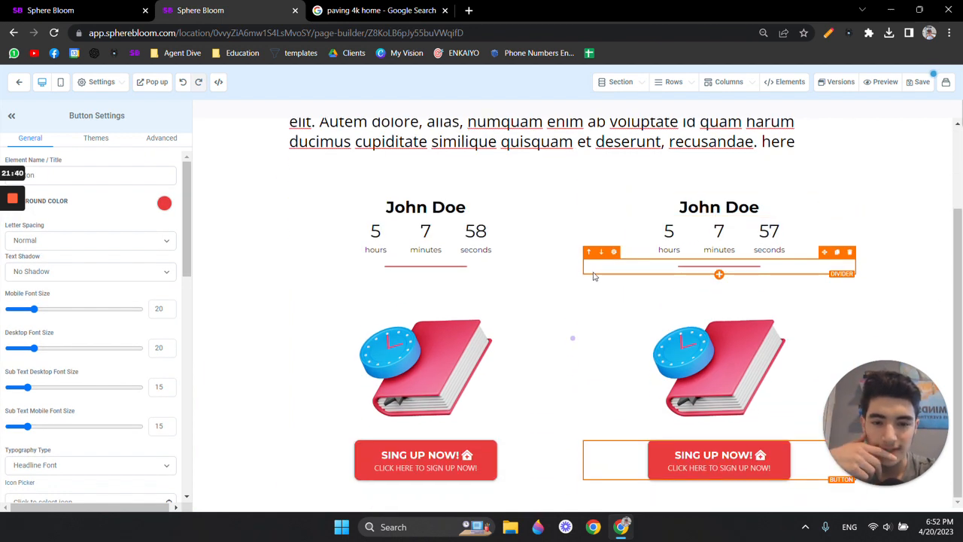
scroll(593, 276, "up", 2)
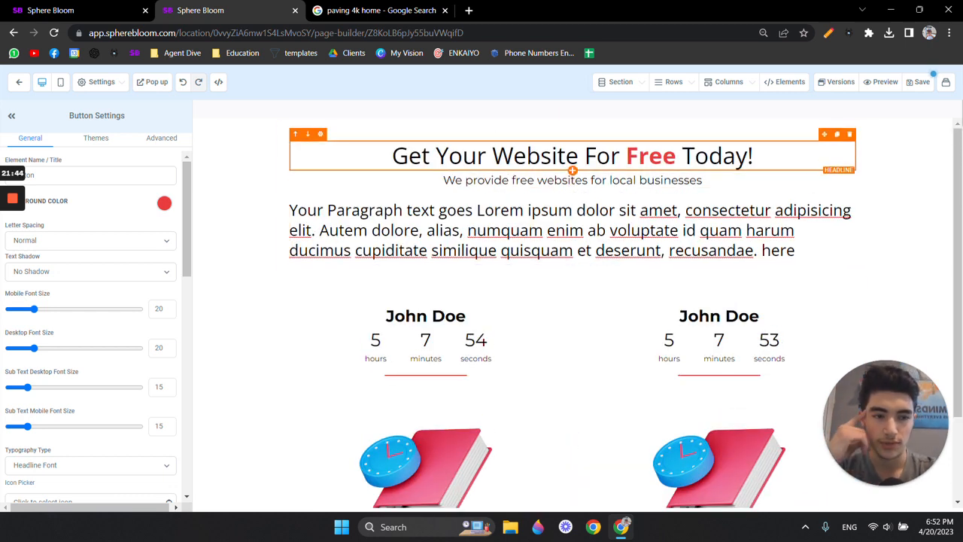
Step: Save the page and enter the SEO title "Free Website" and the description "Free Wesited for all"
left_click(919, 82)
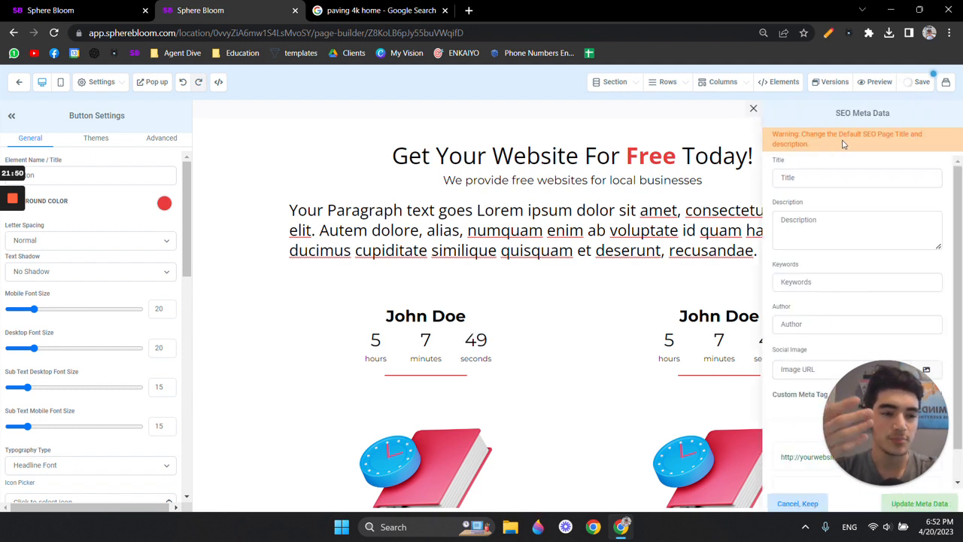
left_click_drag(835, 112, 889, 113)
left_click(889, 113)
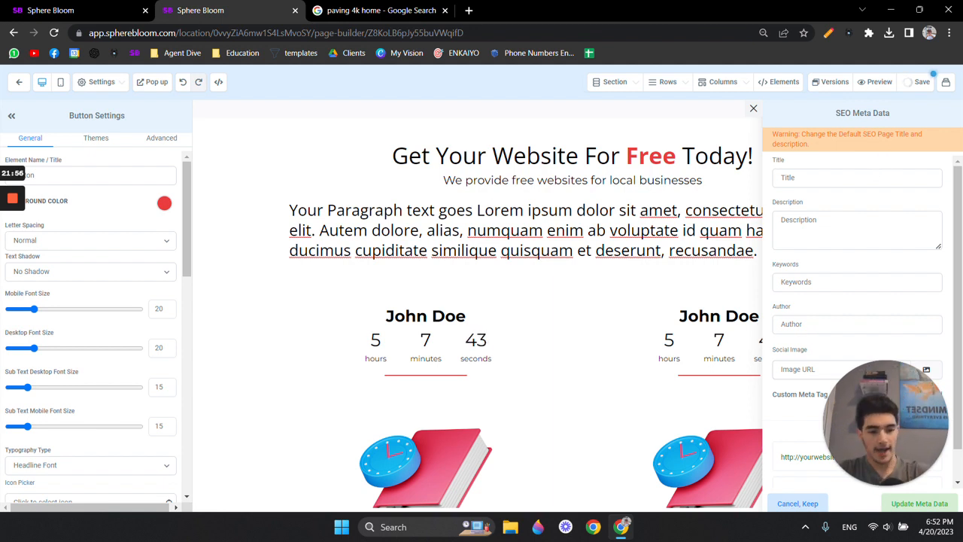
left_click(857, 178)
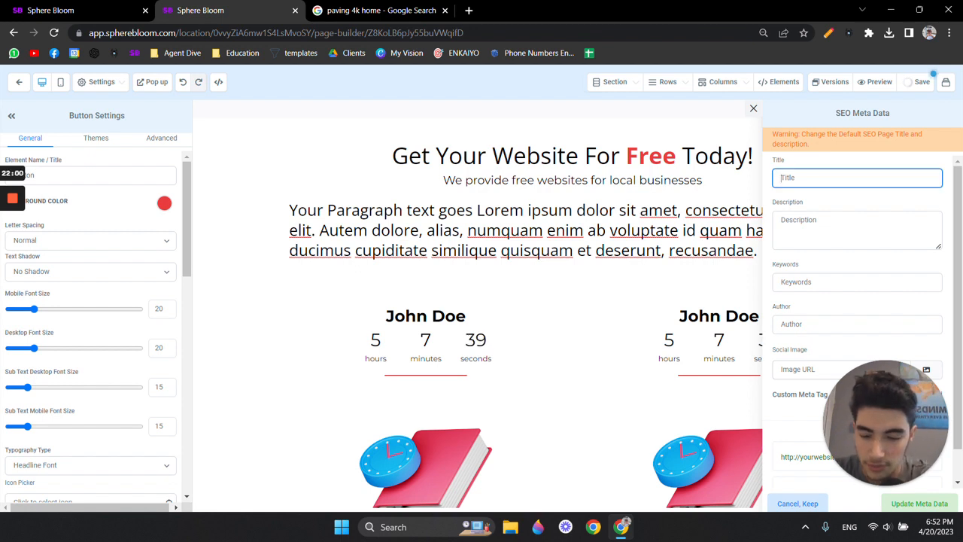
type("Free Website")
key("Tab")
type("Free ")
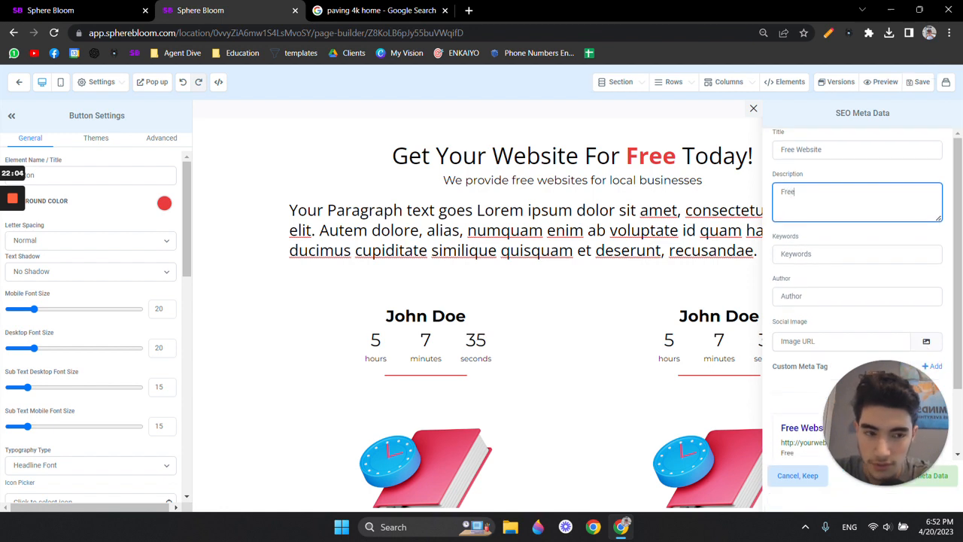
type("Wesited for all")
Step: View the media library for the SEO social image, return without choosing a file, and close the SEO meta data
scroll(858, 301, "down", 1)
left_click(846, 191)
scroll(855, 226, "down", 1)
left_click(927, 260)
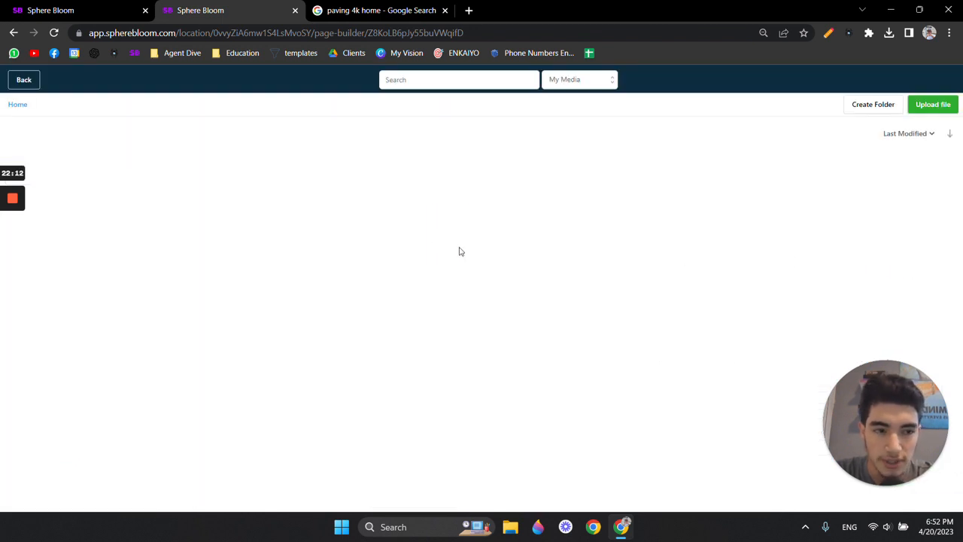
left_click(21, 84)
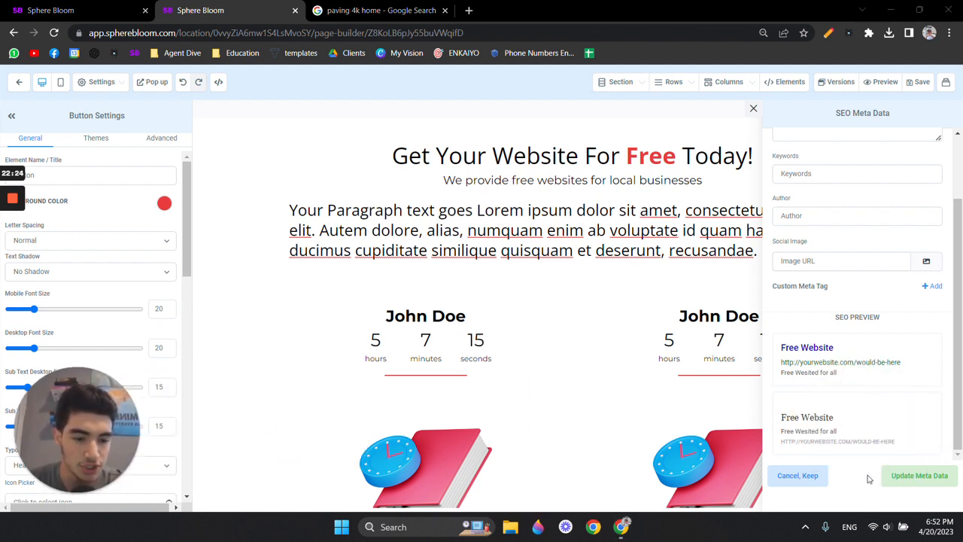
left_click(753, 108)
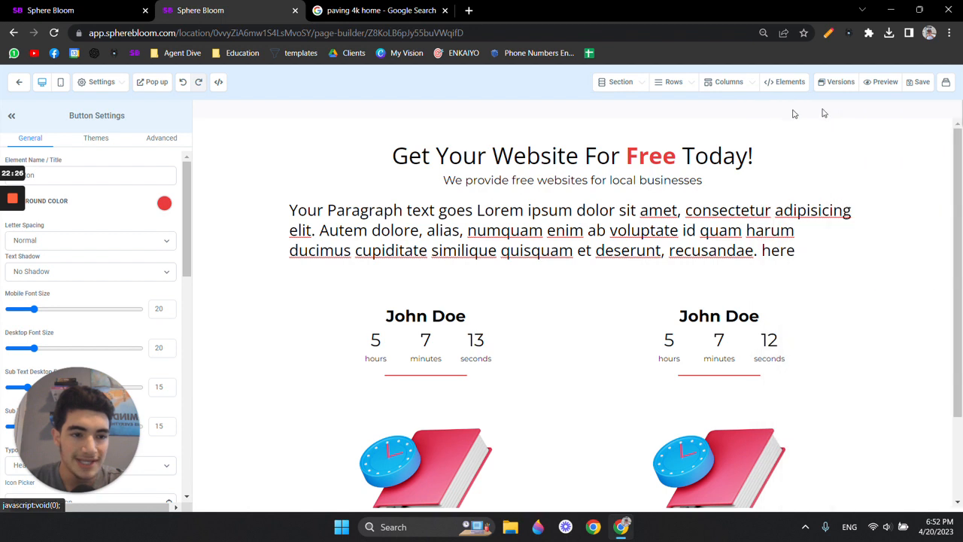
Step: Preview the page and examine its headline, paragraph and the two countdown columns
left_click(885, 83)
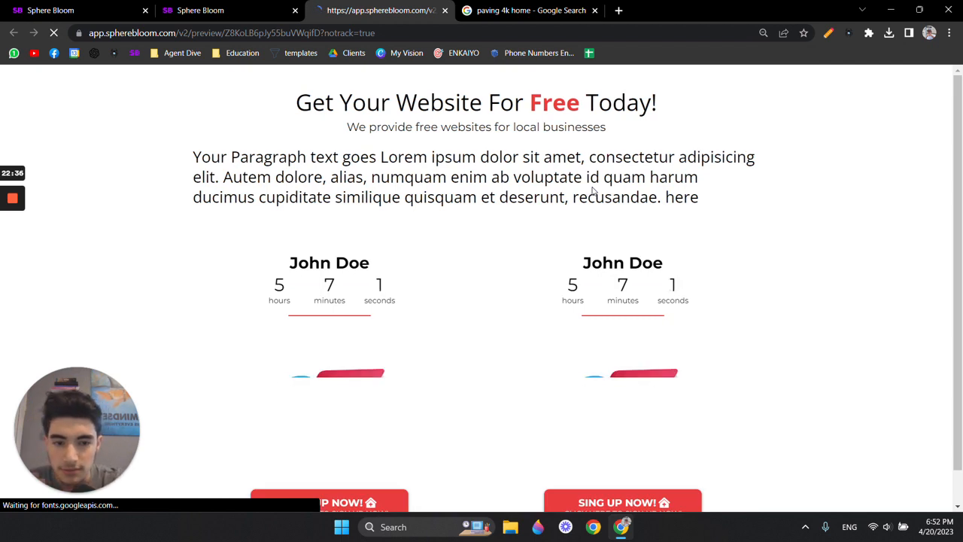
left_click_drag(292, 106, 640, 156)
left_click(639, 159)
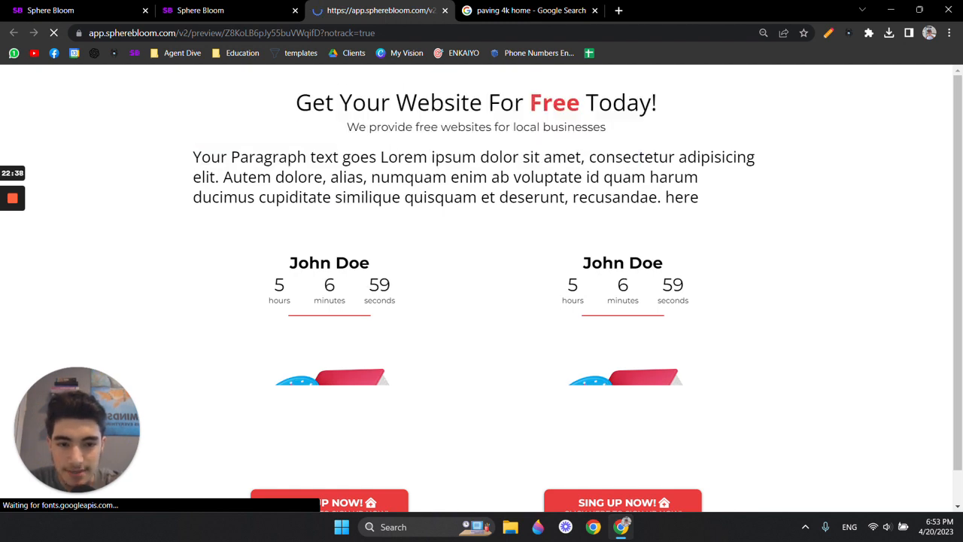
scroll(482, 286, "down", 1)
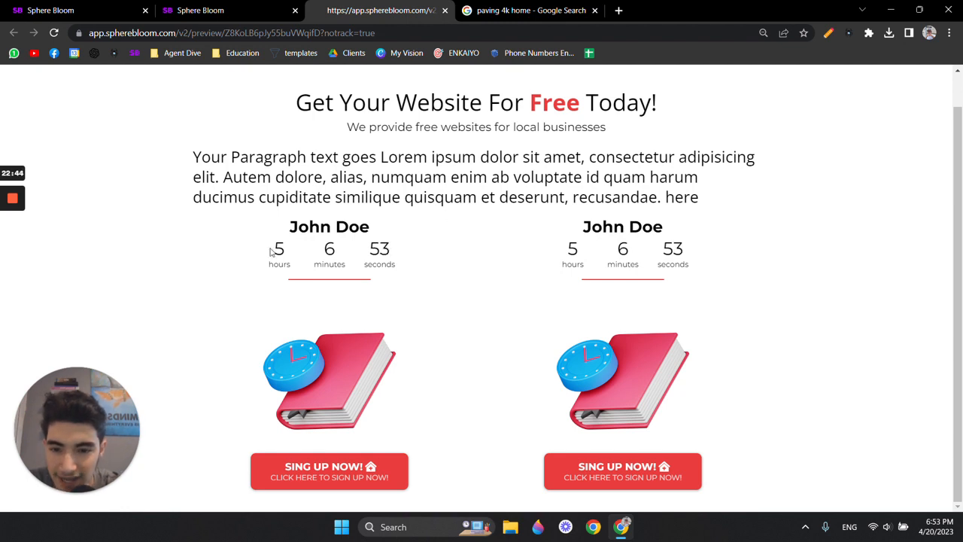
left_click_drag(270, 249, 430, 255)
left_click(426, 254)
left_click_drag(299, 230, 386, 232)
left_click(386, 232)
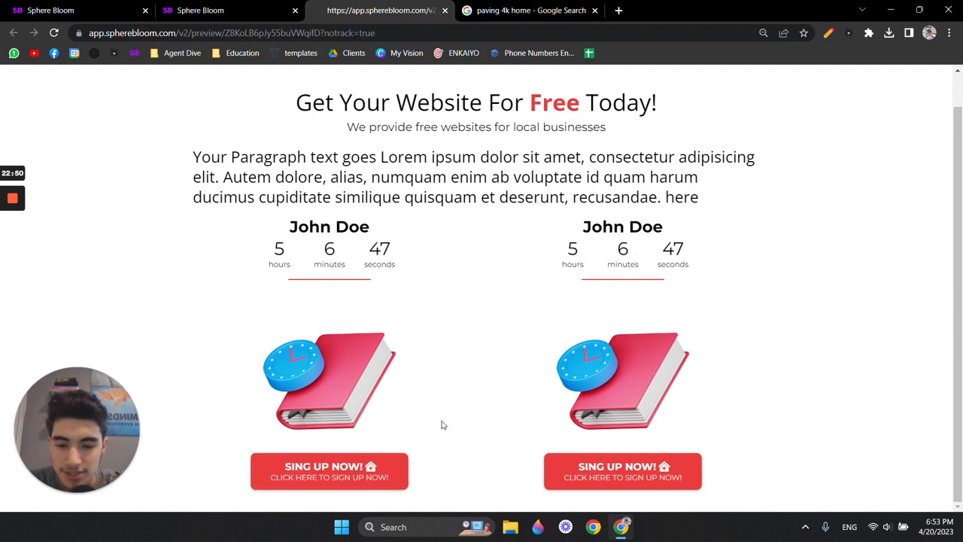
Step: Test the first column's sign-up button by opening and closing its popup in the preview, and close the preview
left_click(331, 467)
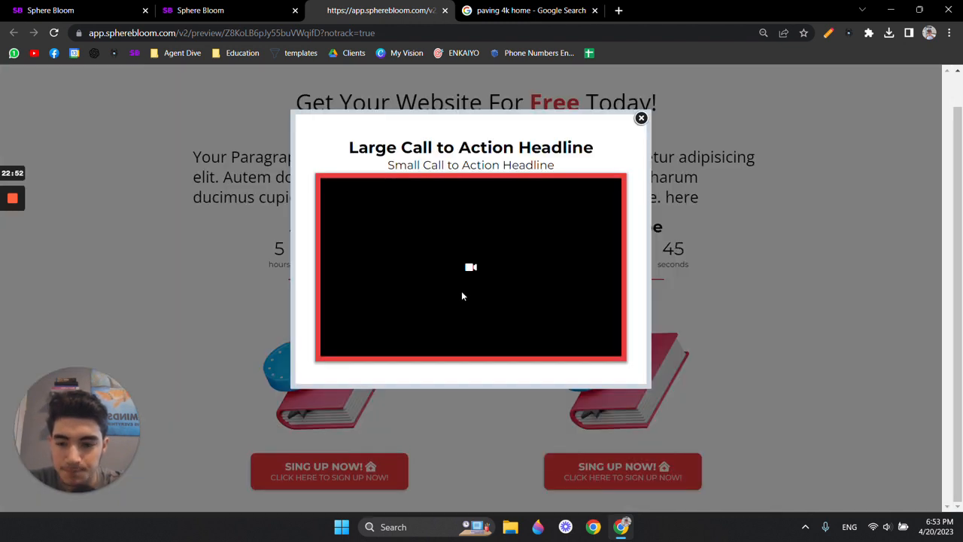
left_click_drag(386, 148, 542, 148)
left_click(542, 148)
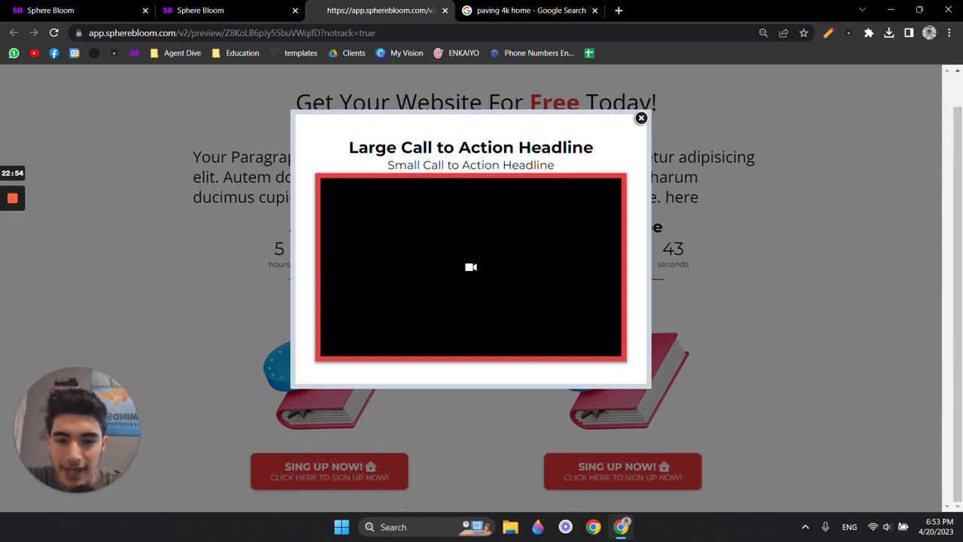
left_click(641, 118)
left_click(298, 466)
left_click(640, 118)
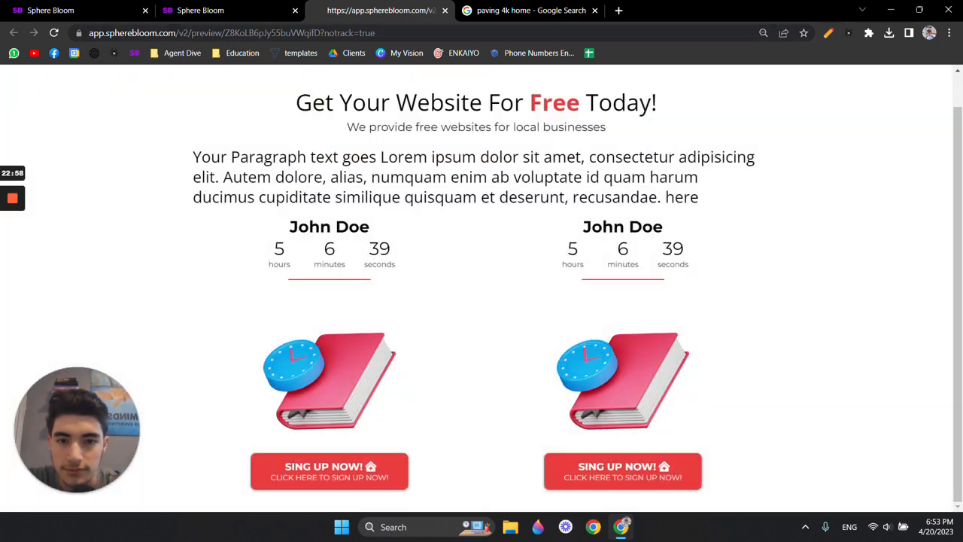
left_click(444, 10)
Step: Set the first column's sign-up button to the Scroll to element action and view the available target elements
scroll(572, 316, "down", 2)
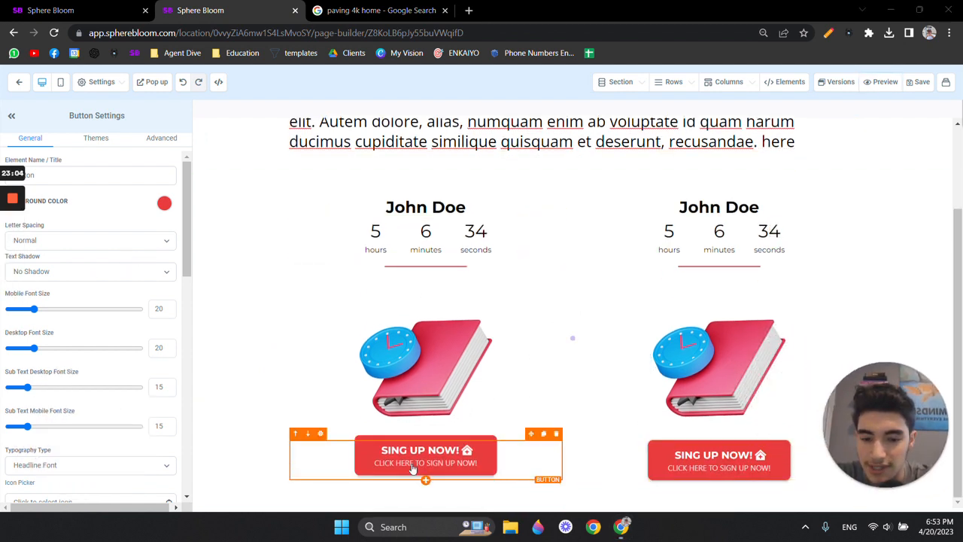
scroll(86, 277, "down", 10)
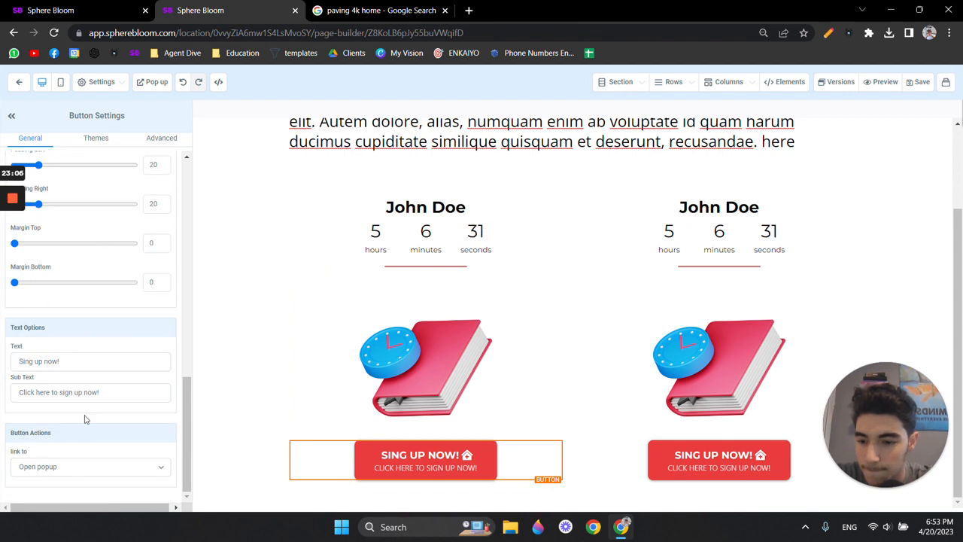
left_click(89, 470)
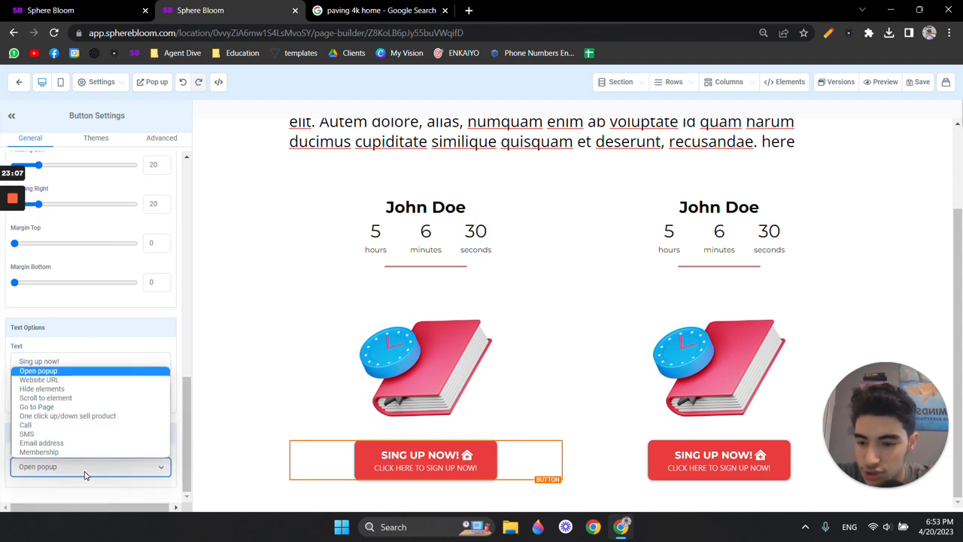
left_click(110, 403)
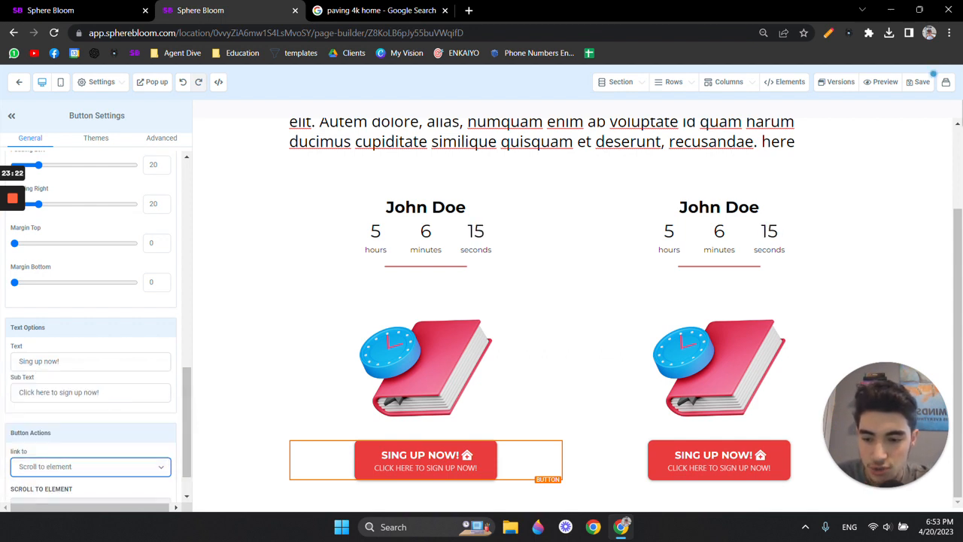
scroll(83, 436, "down", 1)
left_click(84, 464)
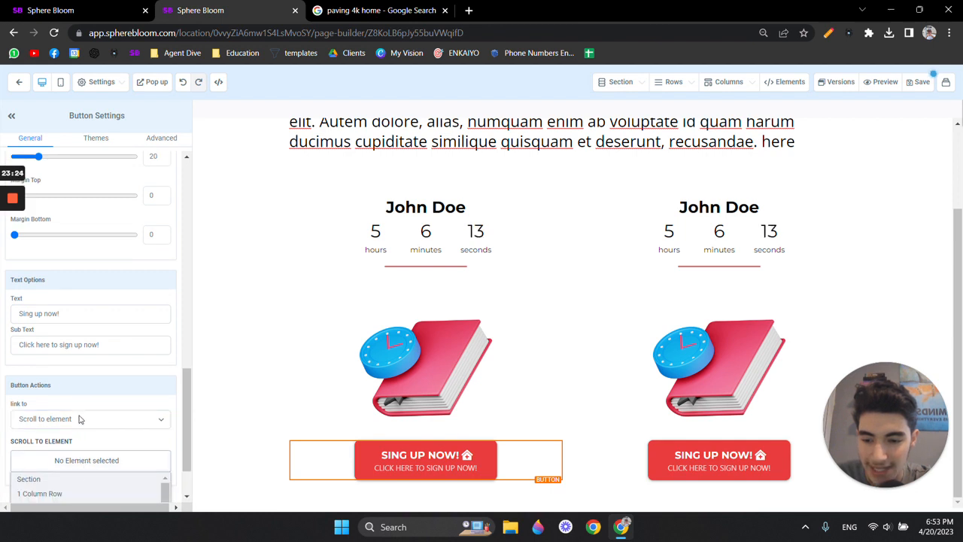
Step: Change the first column's sign-up button action to Go to Page
scroll(82, 432, "down", 1)
left_click(94, 351)
left_click(94, 399)
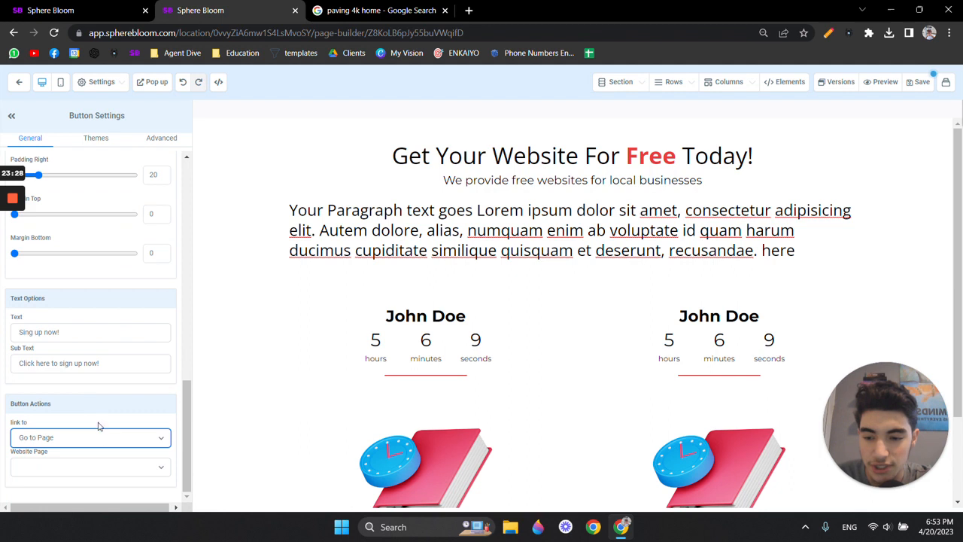
left_click(620, 82)
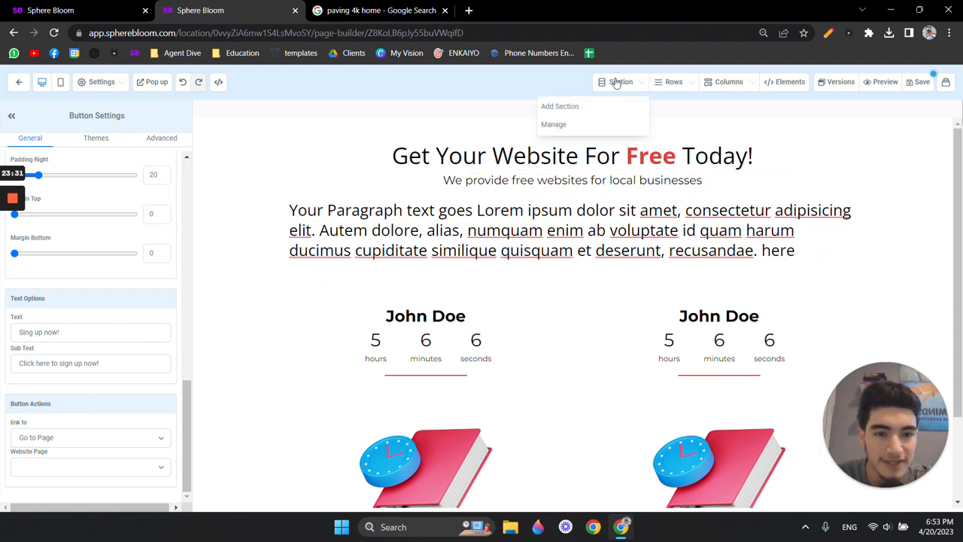
left_click(674, 82)
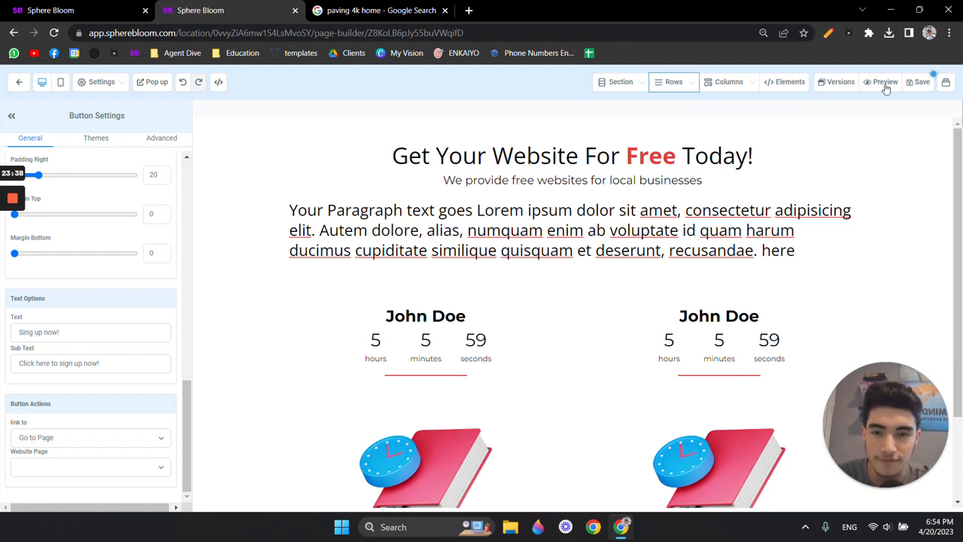
left_click(947, 84)
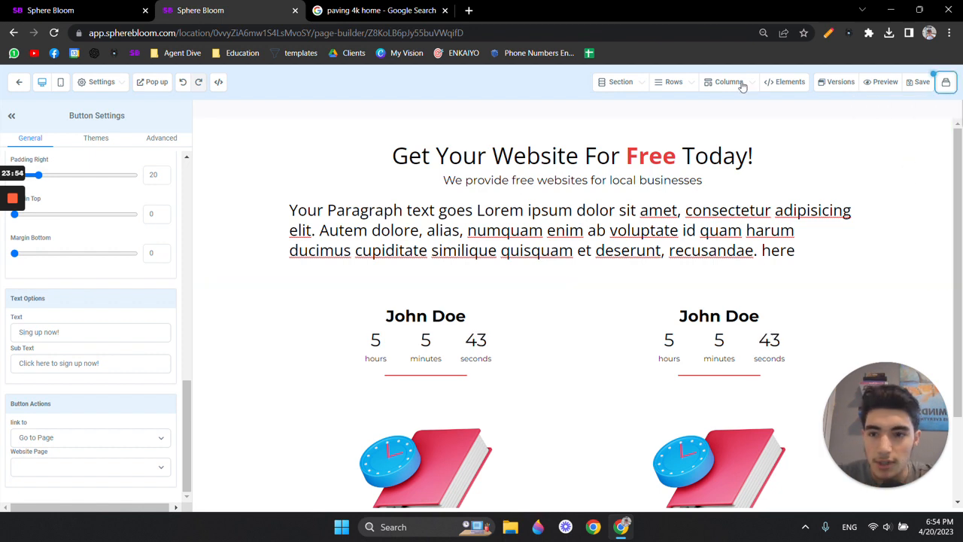
left_click(87, 9)
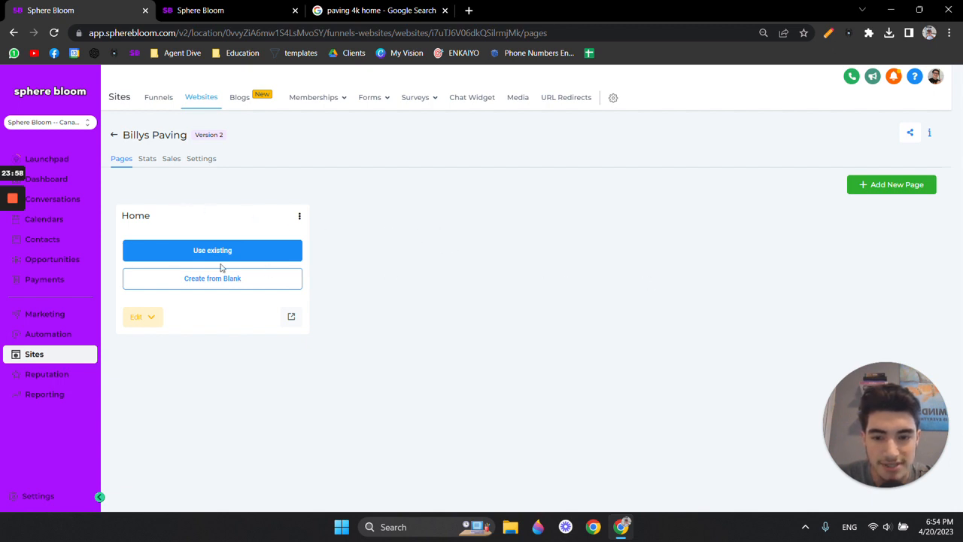
key("ctrl+Tab")
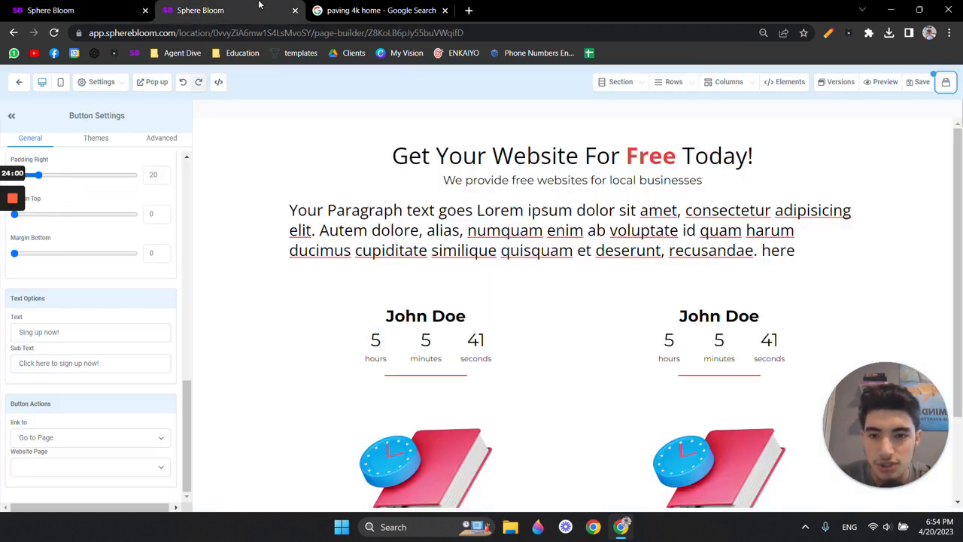
scroll(580, 261, "down", 2)
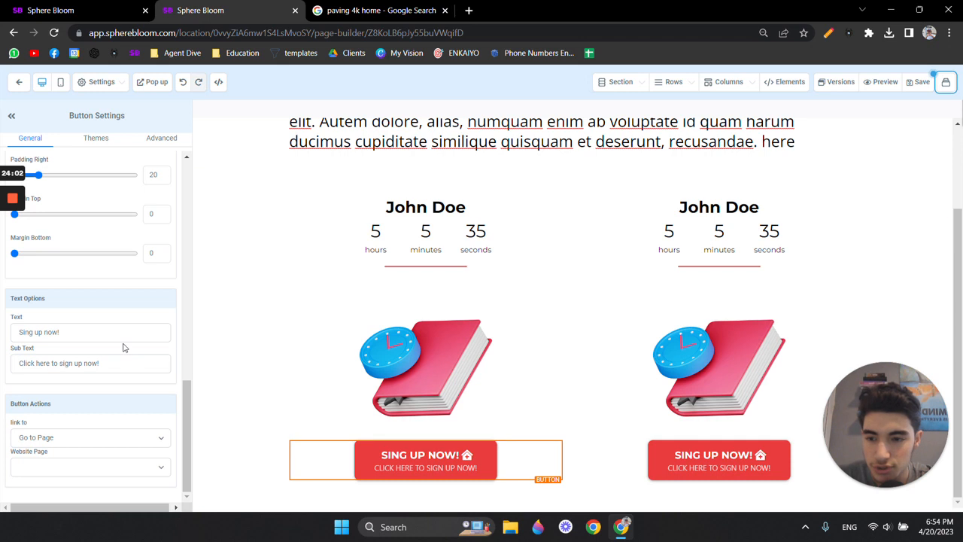
scroll(123, 343, "up", 5)
scroll(258, 271, "up", 2)
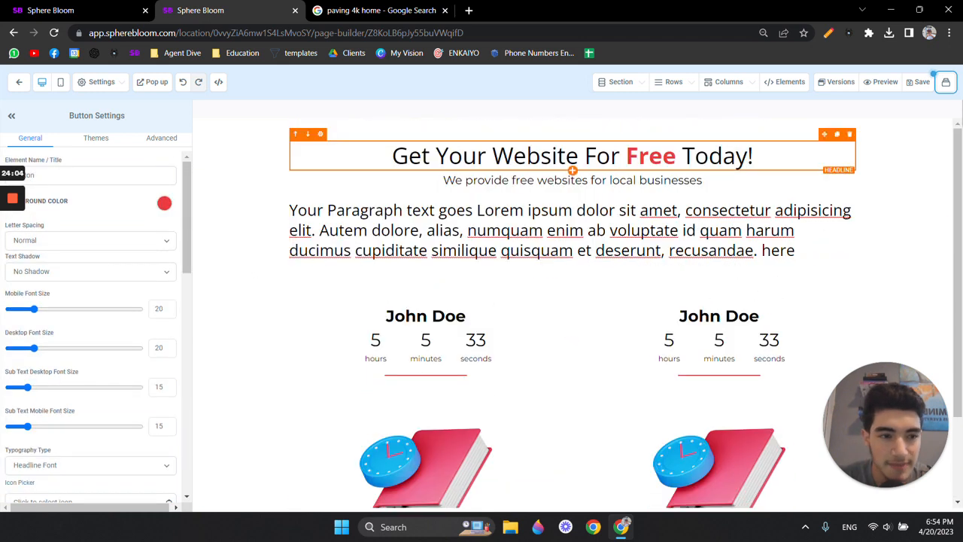
Step: Save the page and go back from the Billys Paving pages to the list of websites
left_click(919, 83)
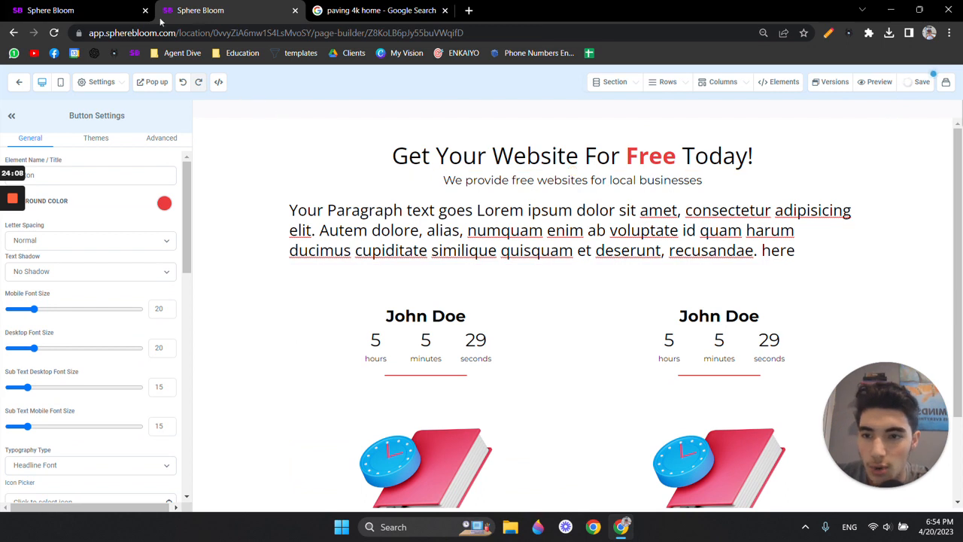
left_click(110, 17)
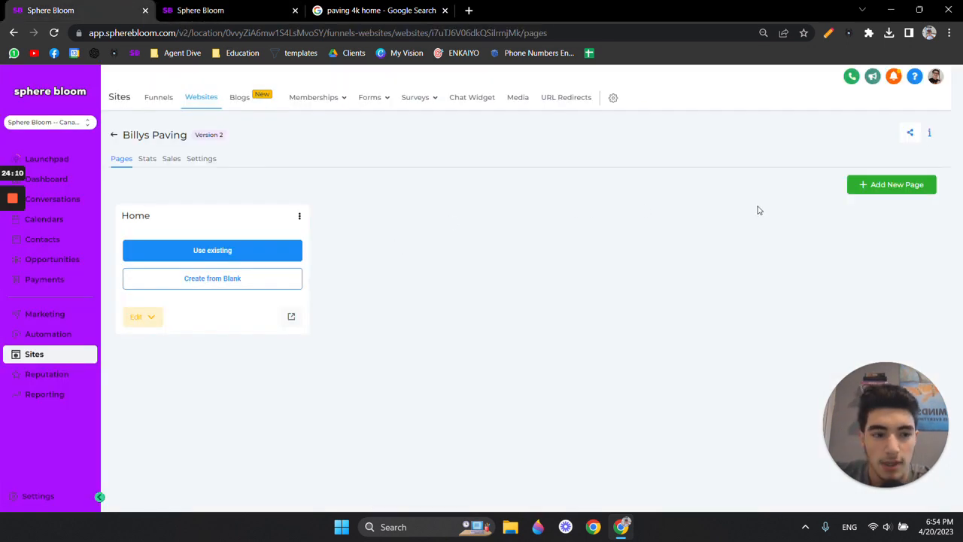
left_click(887, 187)
left_click(673, 229)
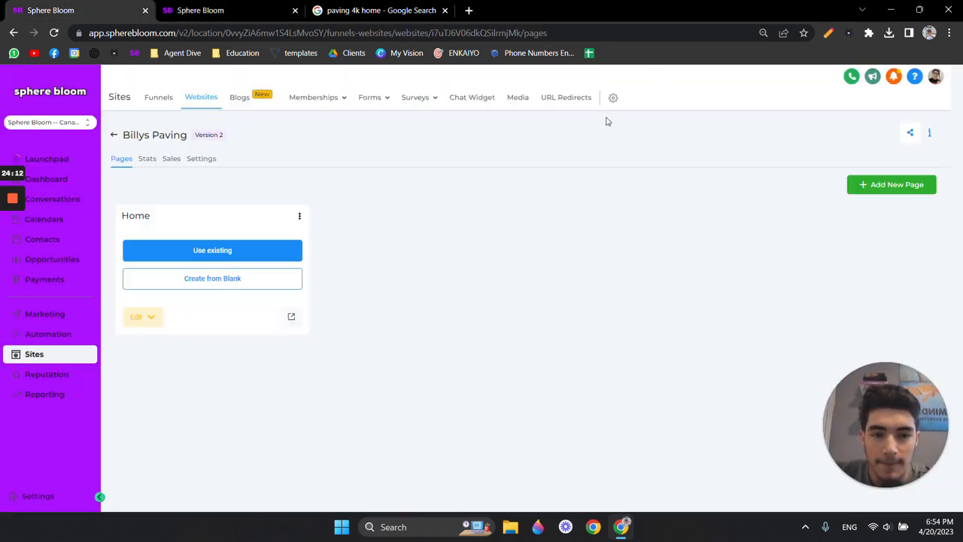
left_click(114, 136)
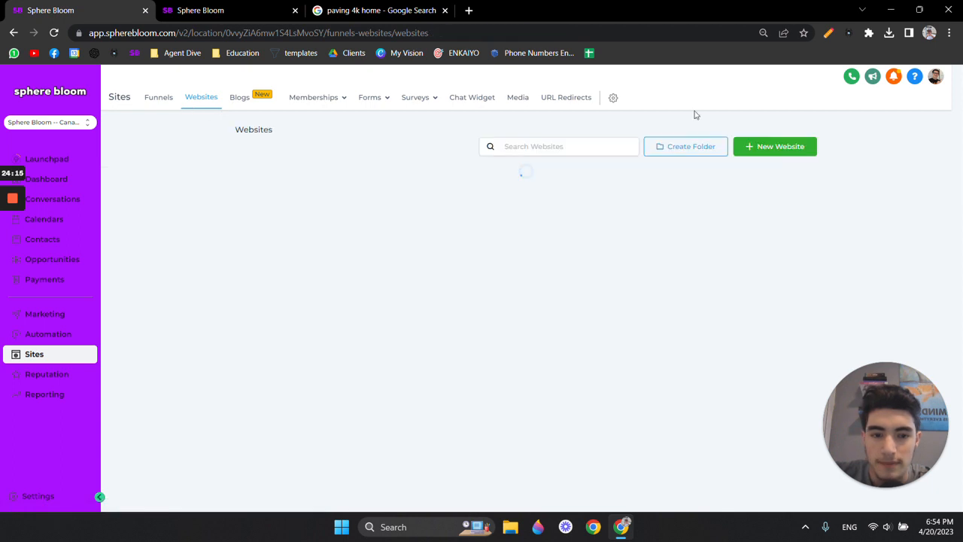
left_click(749, 146)
left_click(498, 146)
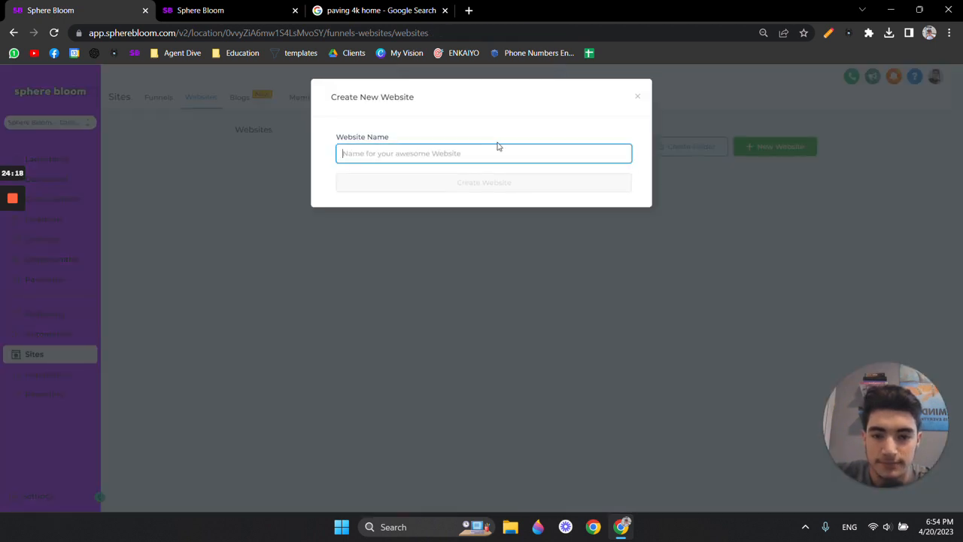
left_click(638, 96)
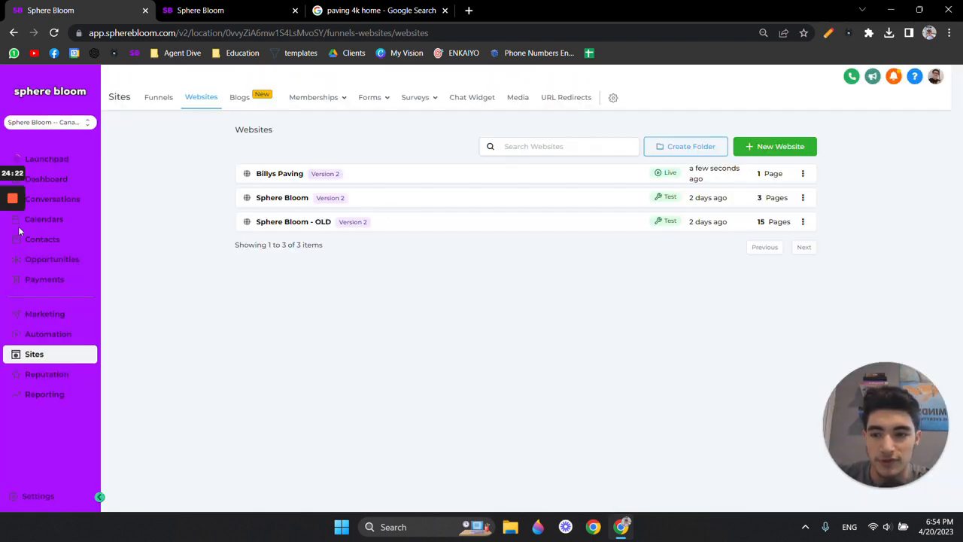
Step: Open the template library for a new website and browse its website templates, categories, types and tags
left_click(807, 147)
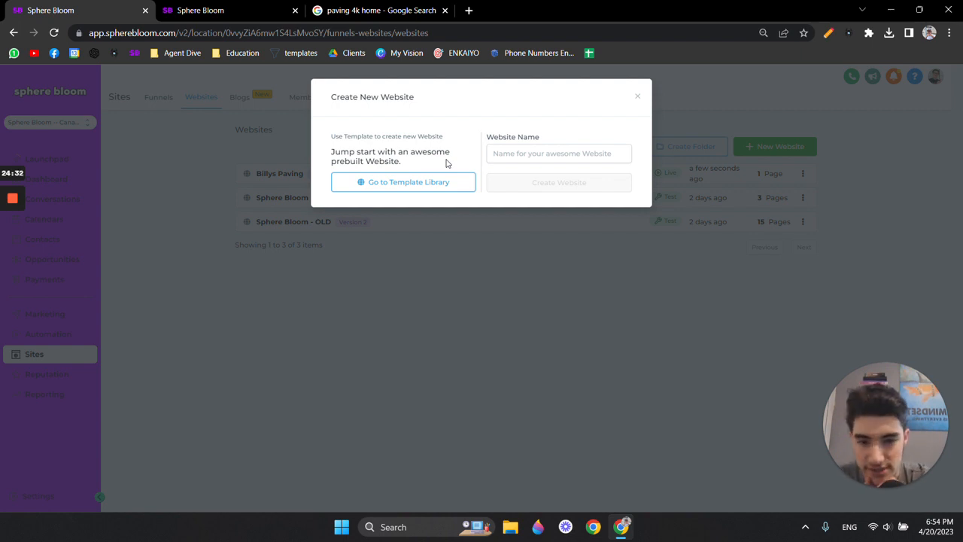
left_click(421, 182)
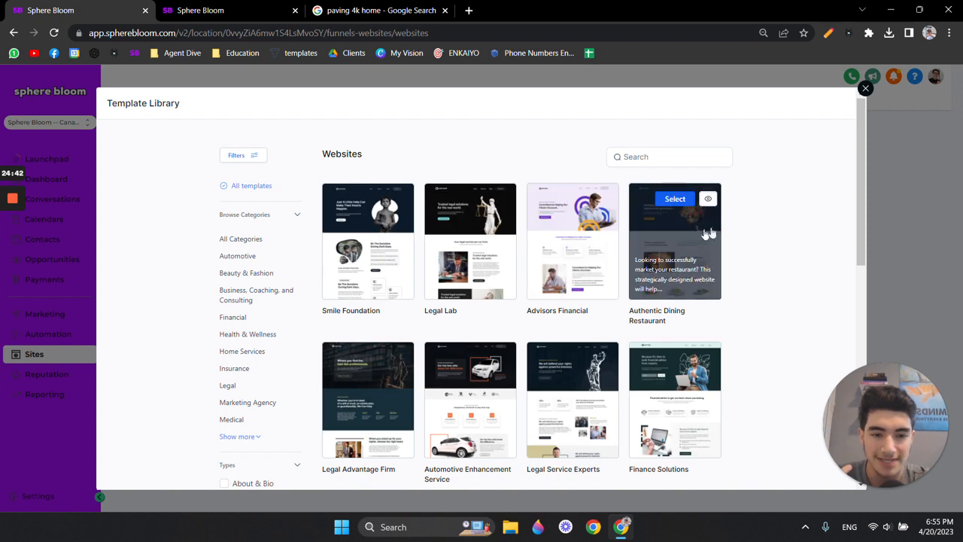
scroll(719, 229, "down", 5)
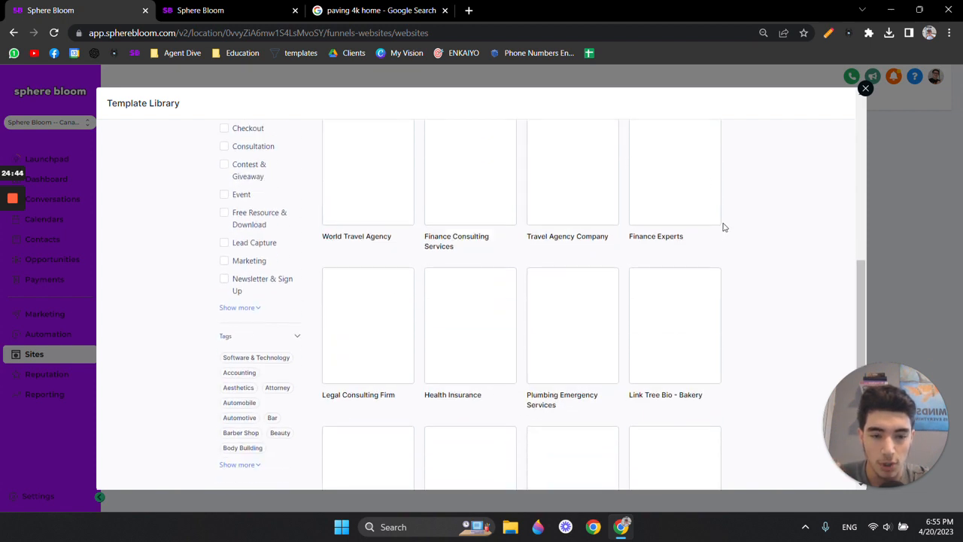
scroll(723, 228, "up", 6)
scroll(719, 245, "down", 5)
scroll(727, 254, "up", 5)
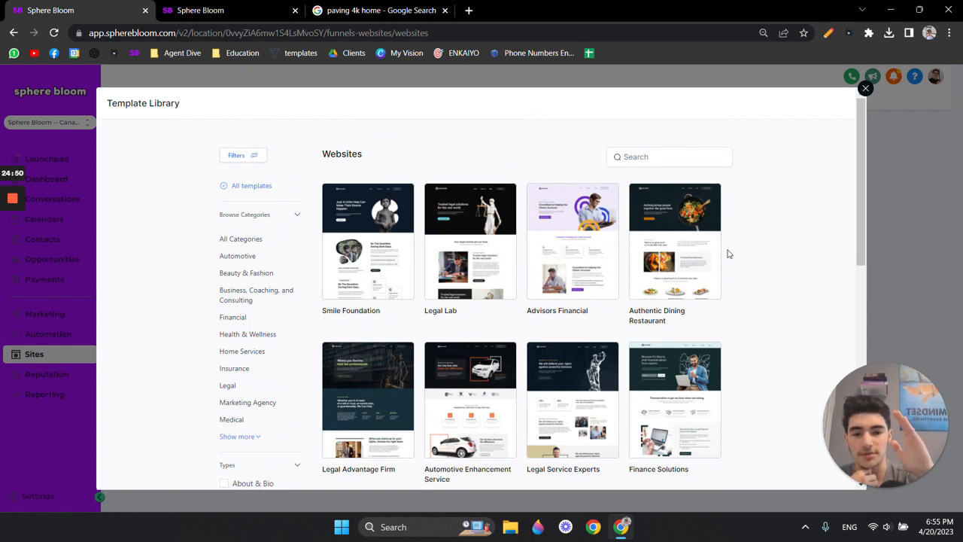
scroll(715, 211, "down", 5)
scroll(741, 251, "up", 5)
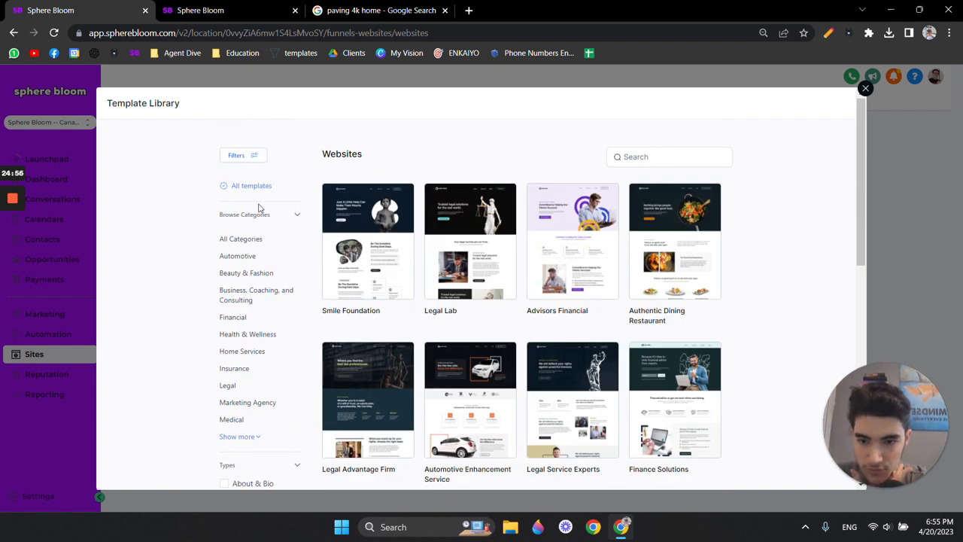
scroll(256, 211, "down", 4)
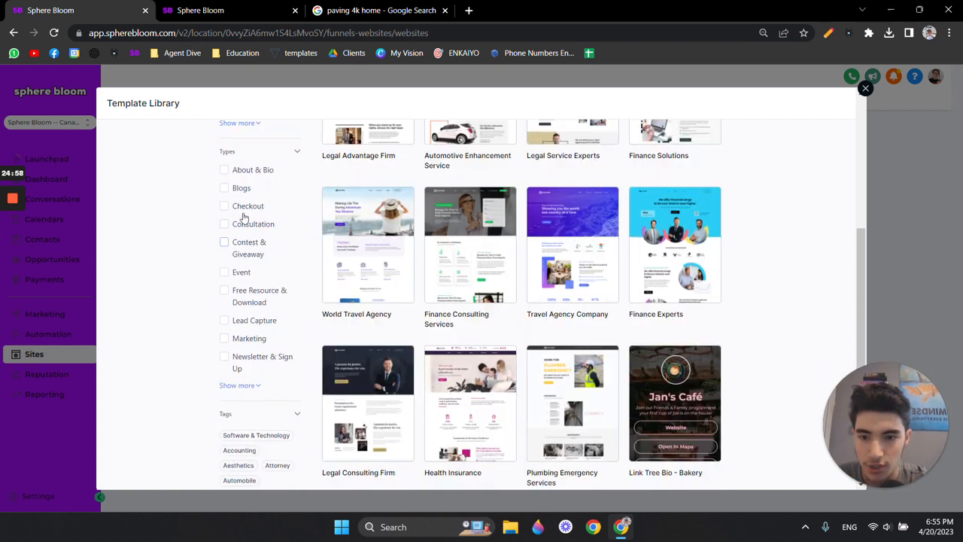
scroll(233, 265, "down", 3)
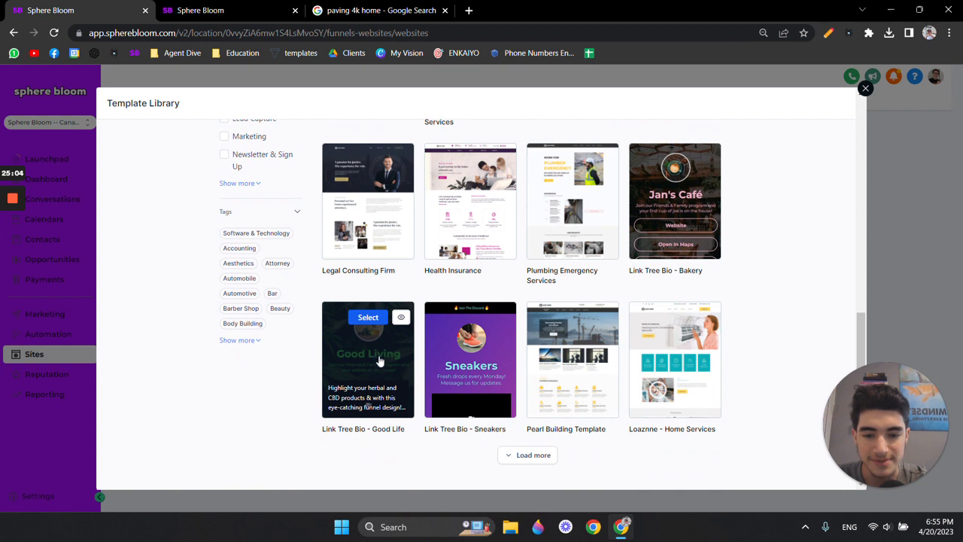
scroll(402, 333, "up", 7)
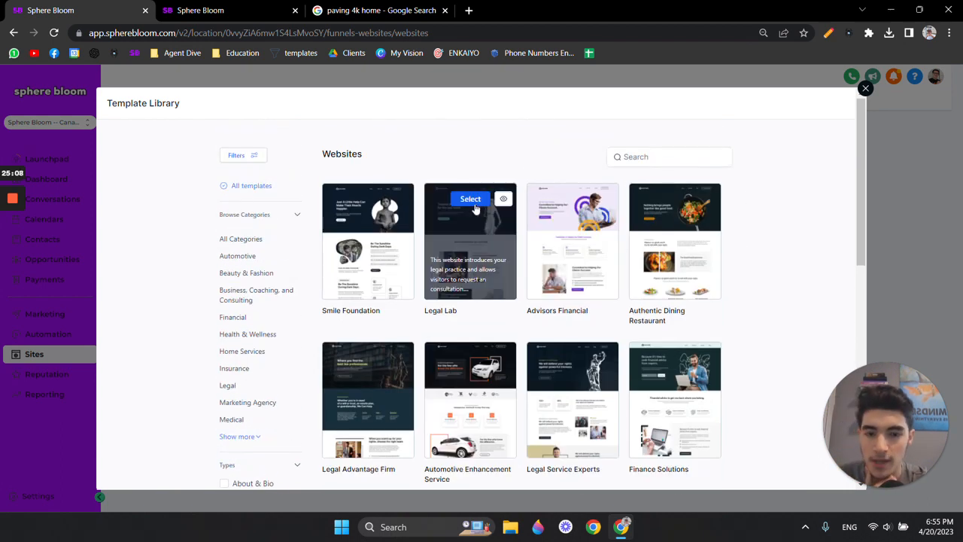
Step: Search the template library for "billys" and "paving", and clear the search
left_click(677, 157)
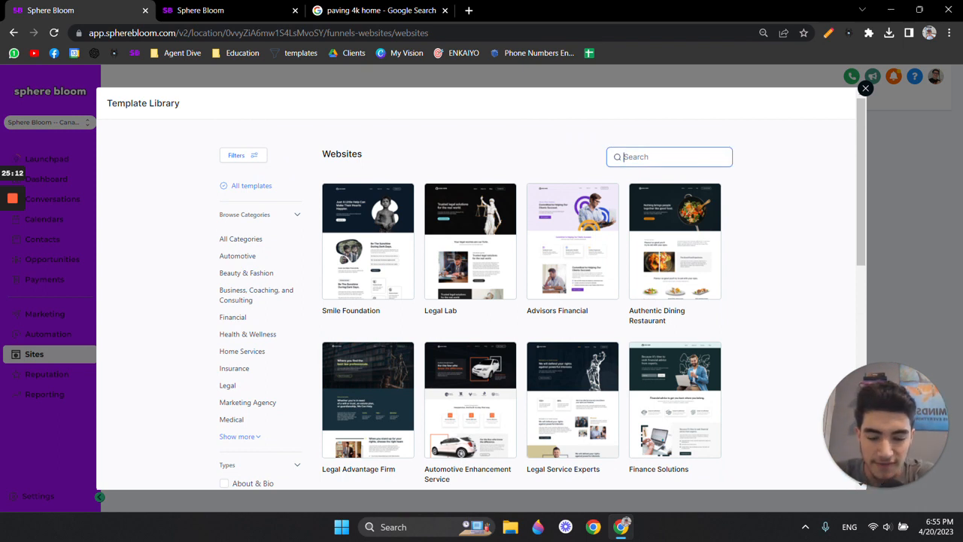
type("billys")
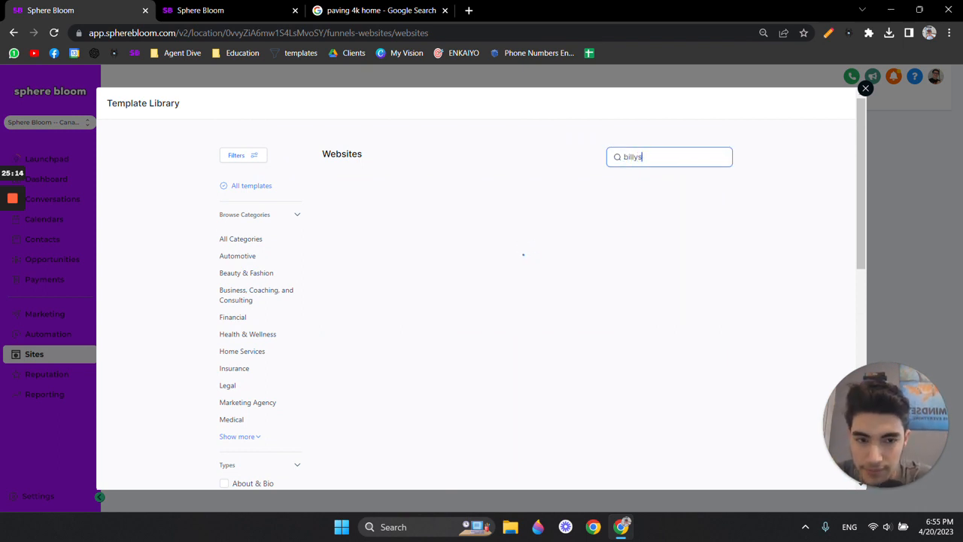
type("paving")
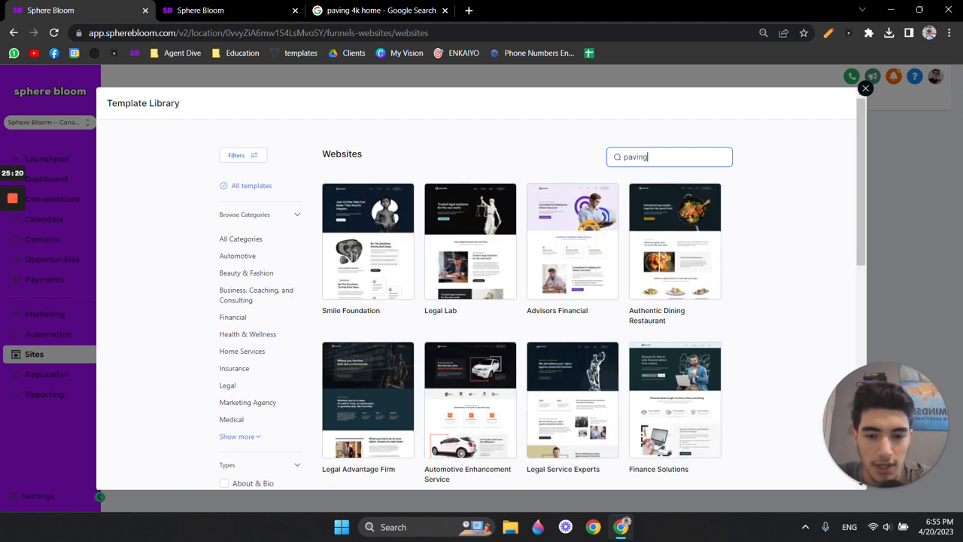
key("BackSpace")
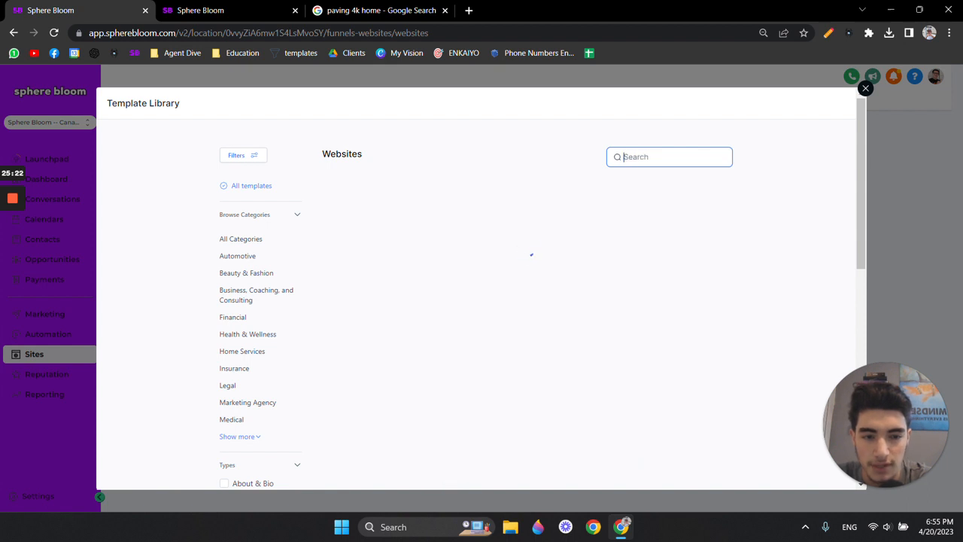
left_click(767, 143)
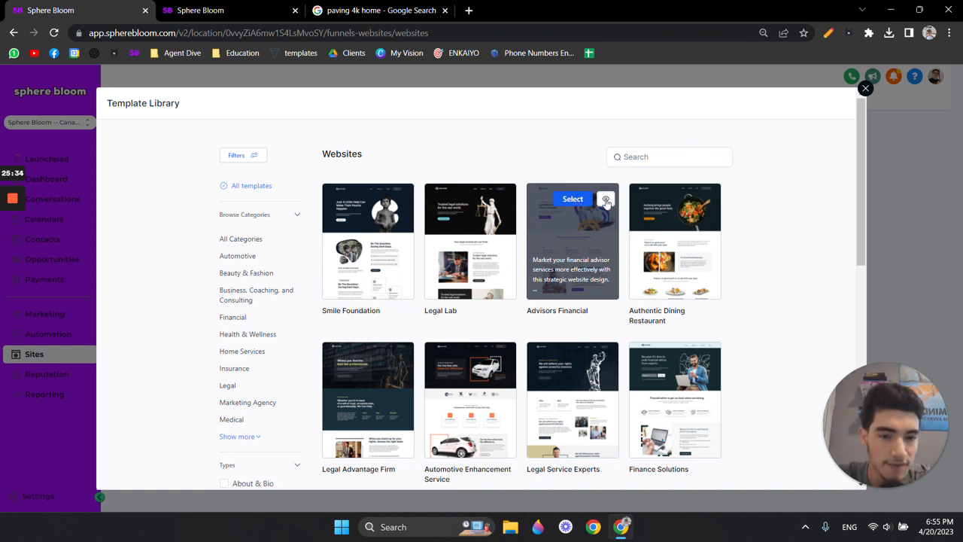
Step: Preview the Advisors Financial website template and look through its home page from the header to the footer and back
left_click(606, 201)
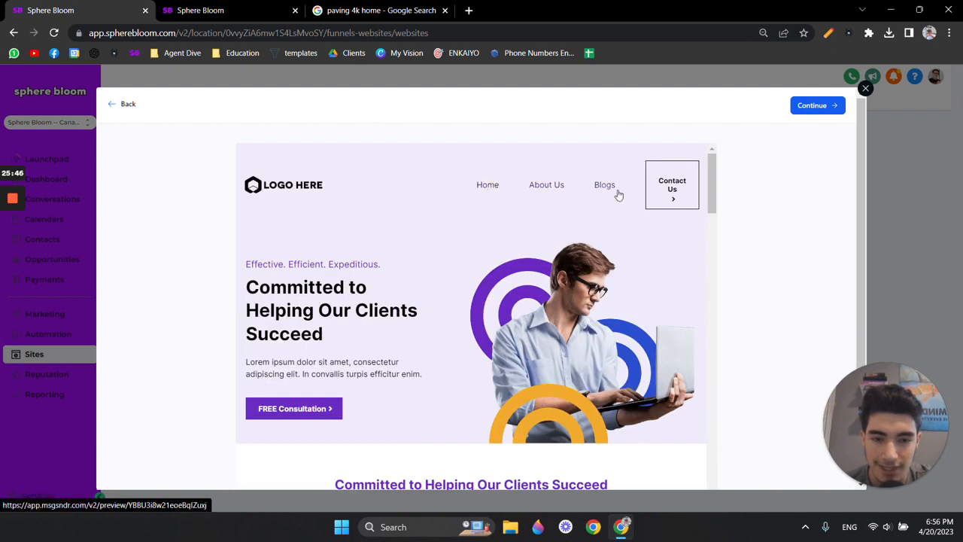
left_click_drag(244, 287, 361, 340)
left_click(432, 327)
scroll(496, 276, "down", 3)
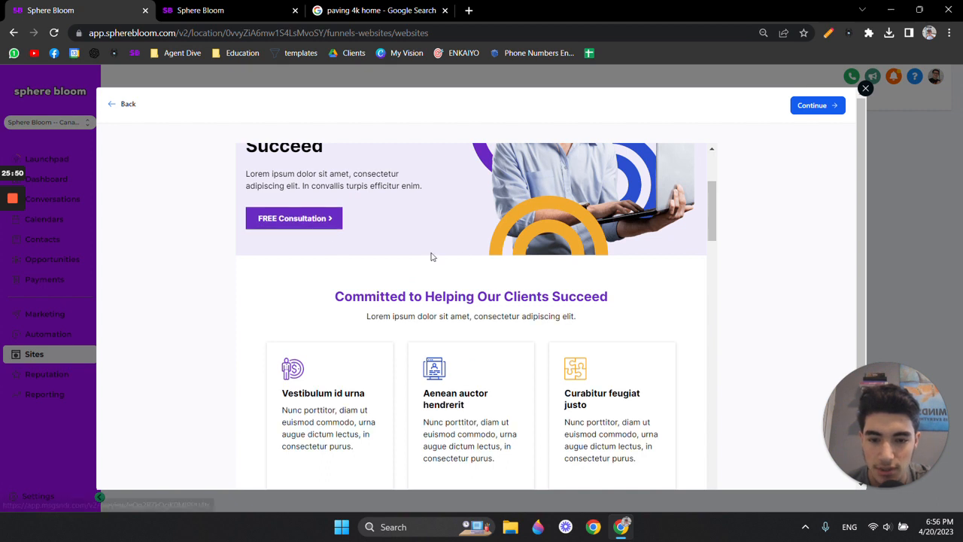
scroll(459, 258, "down", 8)
scroll(488, 237, "down", 10)
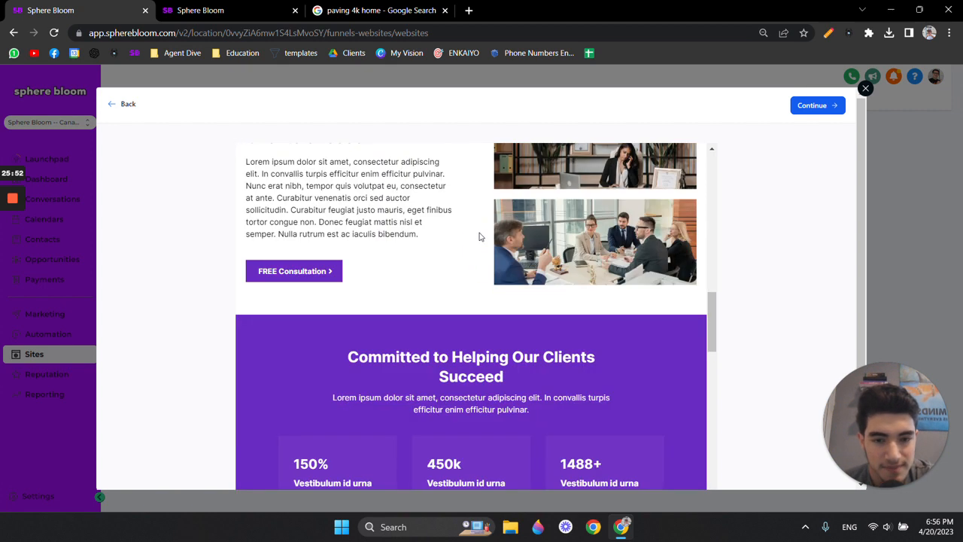
scroll(472, 237, "down", 3)
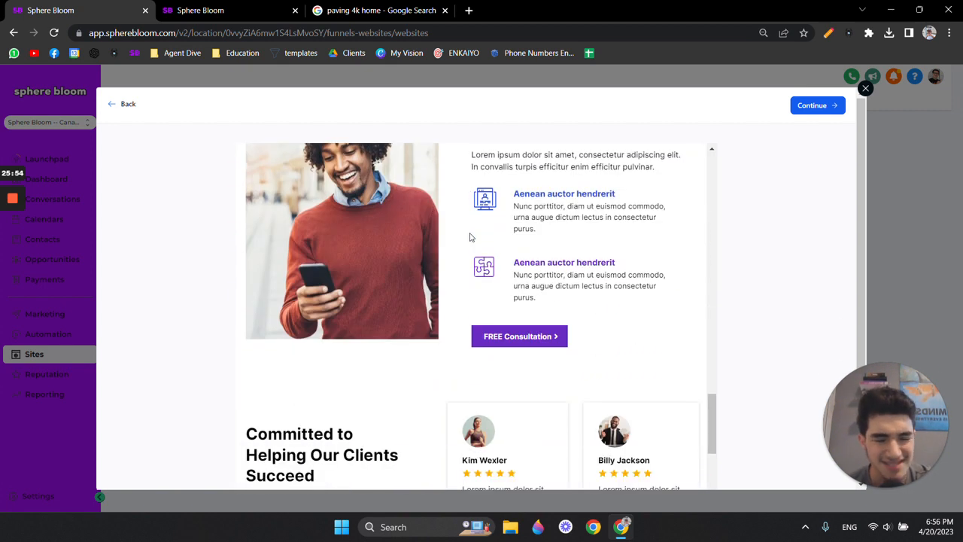
scroll(472, 237, "down", 3)
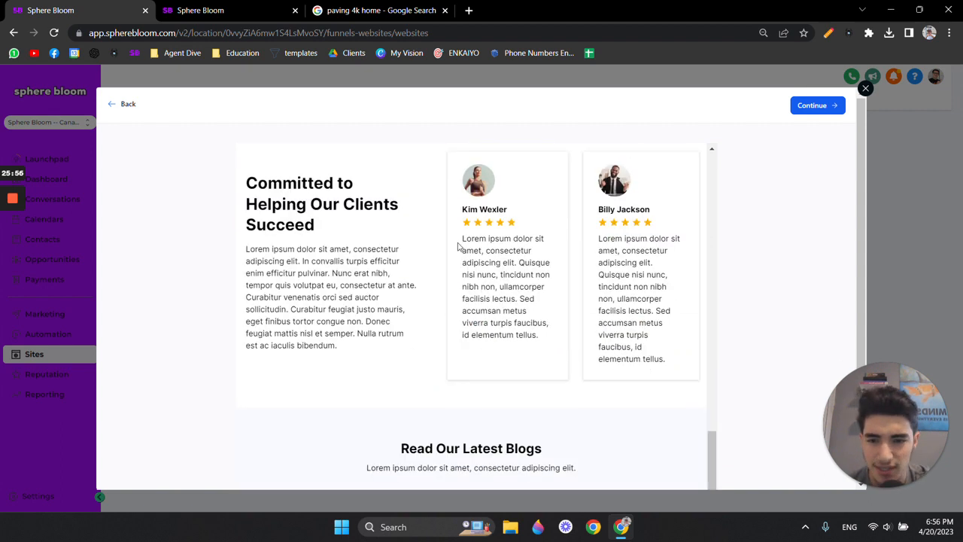
scroll(457, 246, "down", 5)
scroll(452, 248, "down", 2)
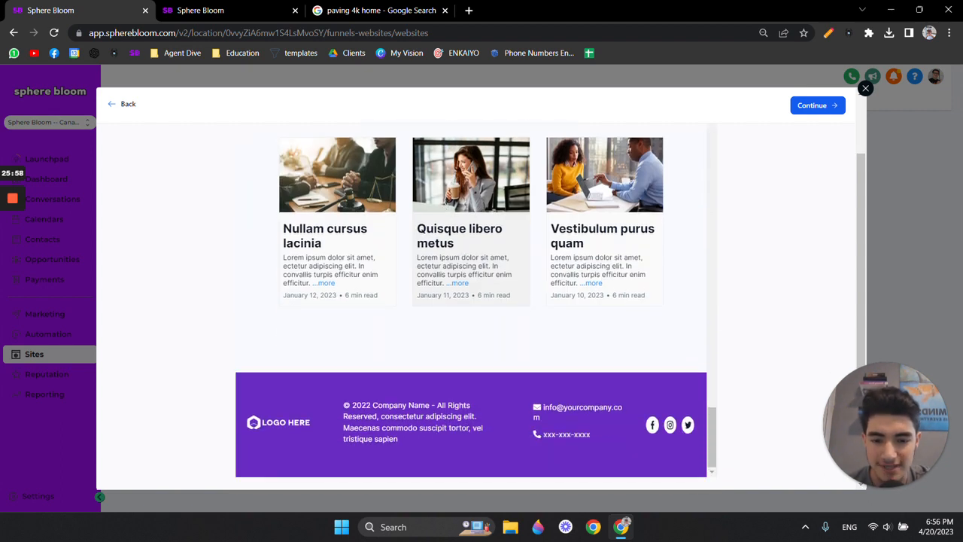
scroll(499, 329, "up", 5)
scroll(513, 300, "up", 8)
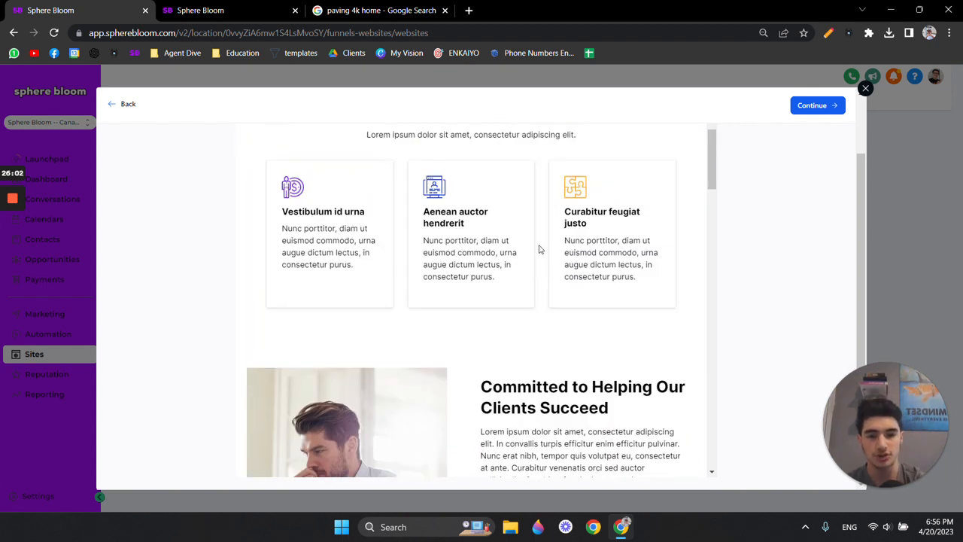
scroll(539, 249, "up", 6)
scroll(429, 277, "up", 2)
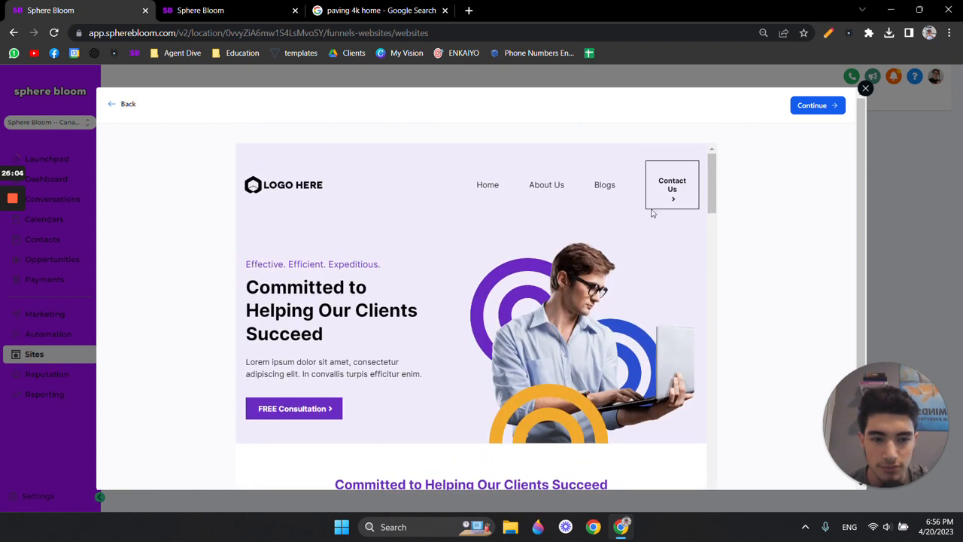
Step: Agree to the image-rights terms, get the Advisors Financial template, and reload the list of websites
left_click(811, 109)
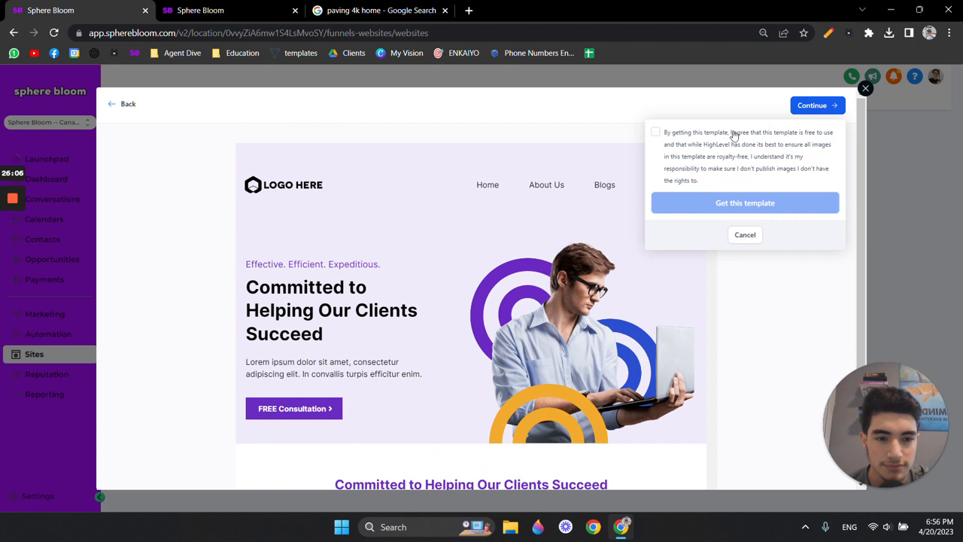
left_click(660, 134)
left_click(709, 204)
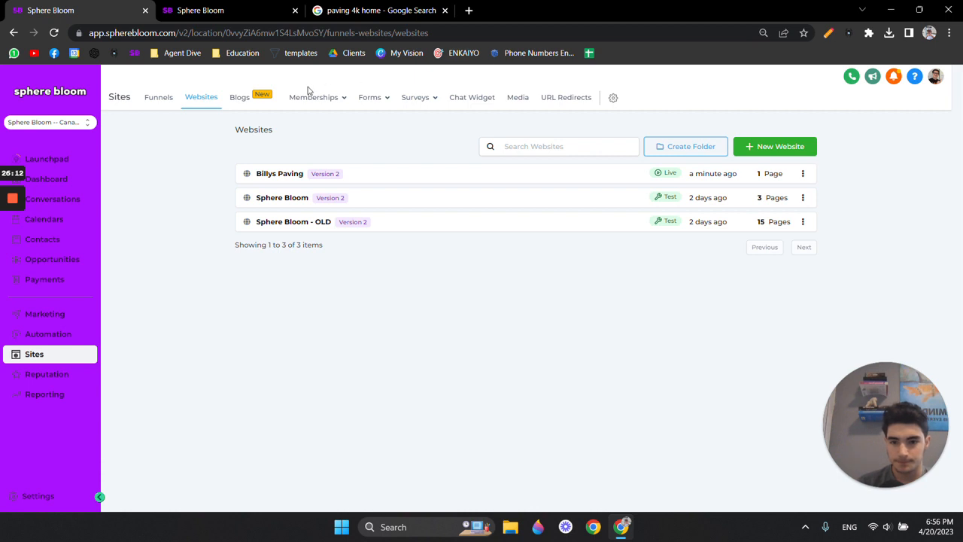
left_click(162, 109)
left_click(197, 105)
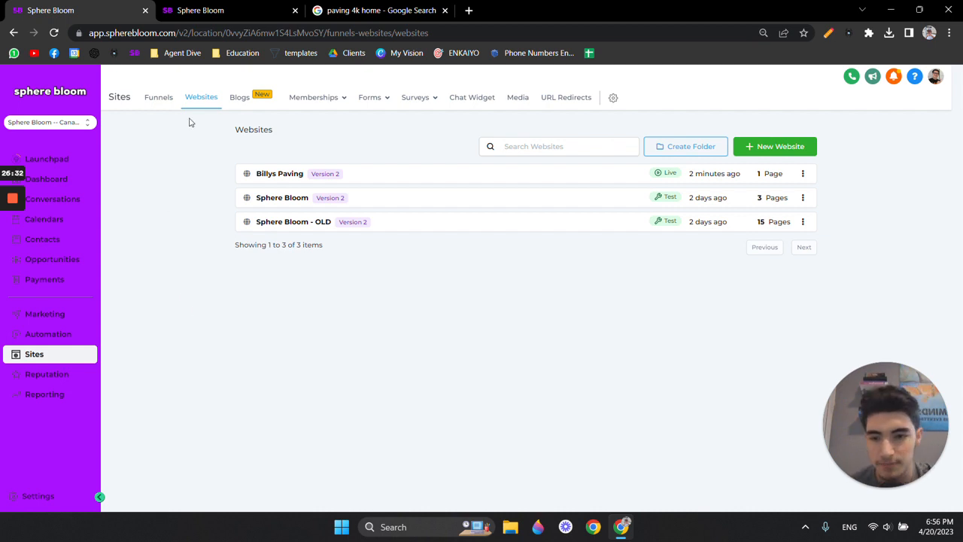
mouse_move(14, 182)
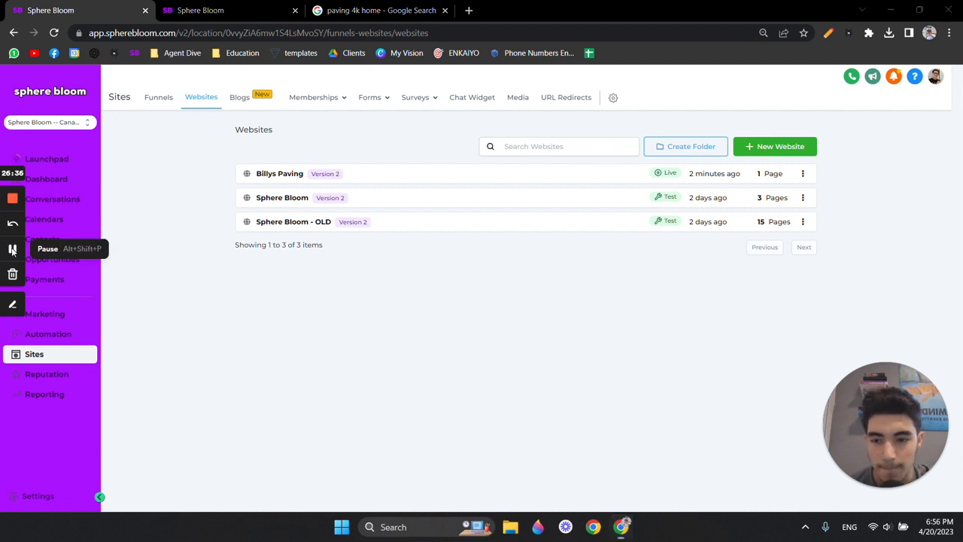
left_click(12, 248)
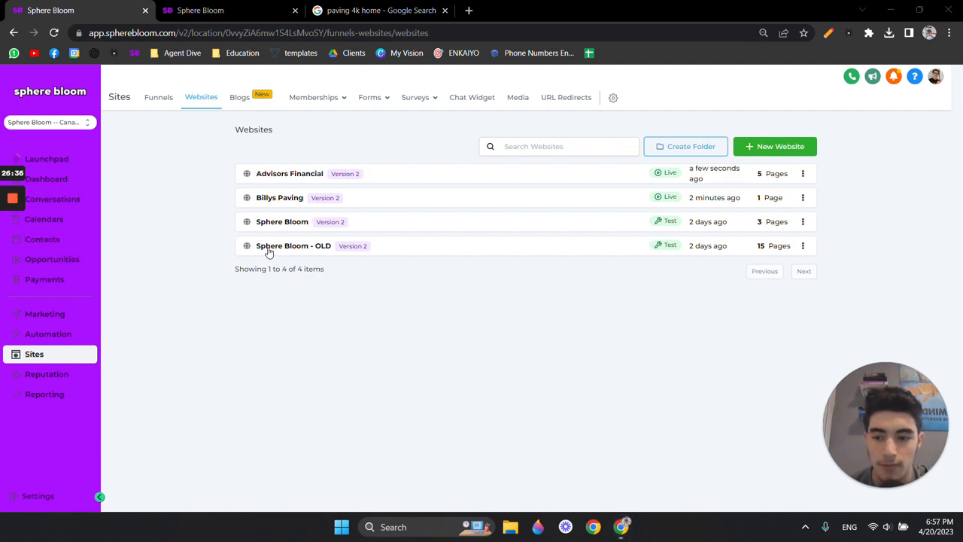
Step: Open the Advisors Financial website's settings and rename the website as People Finance
left_click(284, 175)
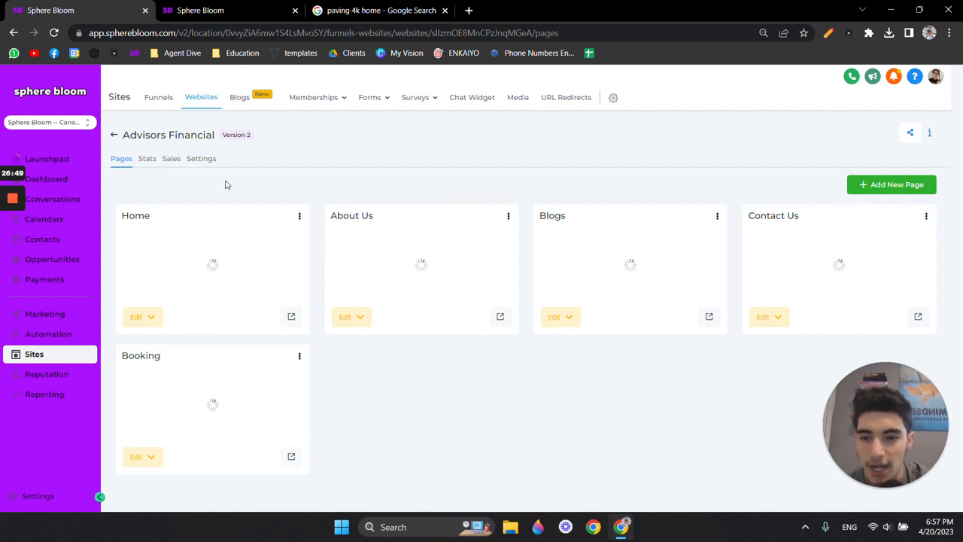
left_click(202, 160)
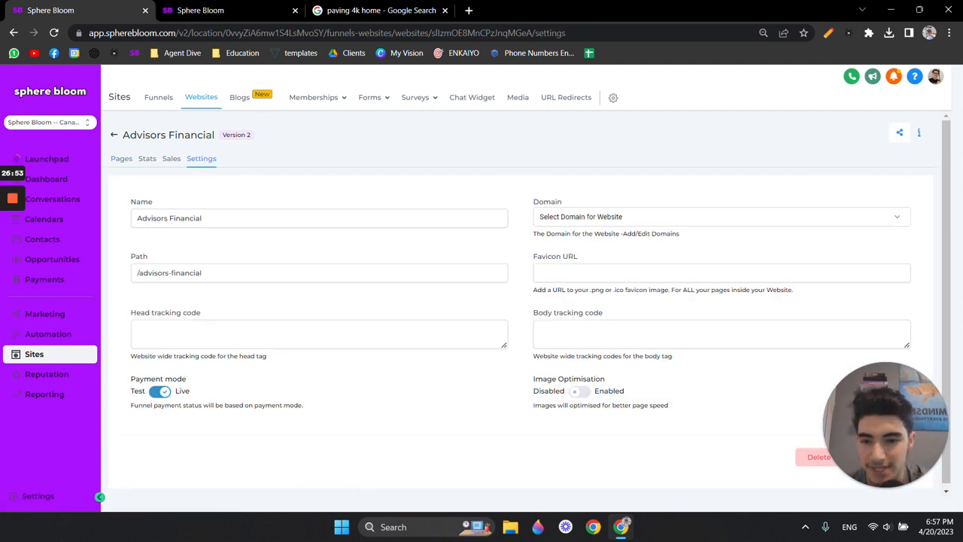
triple_click(170, 219)
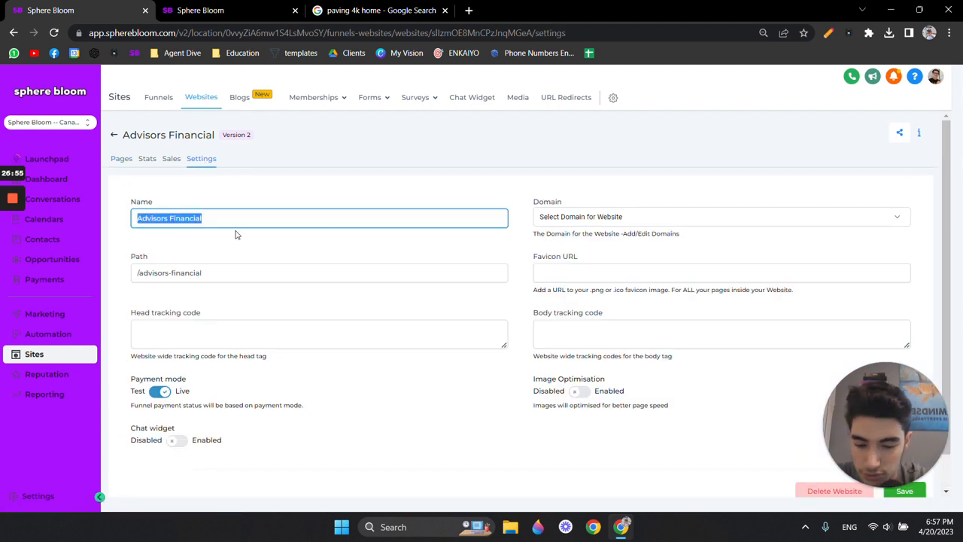
type("People Finan")
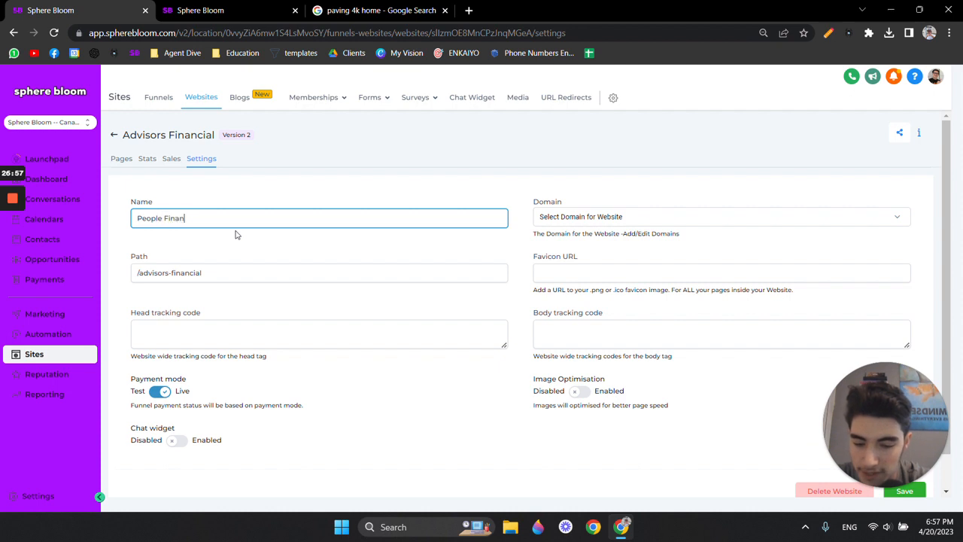
type("ce")
left_click(214, 247)
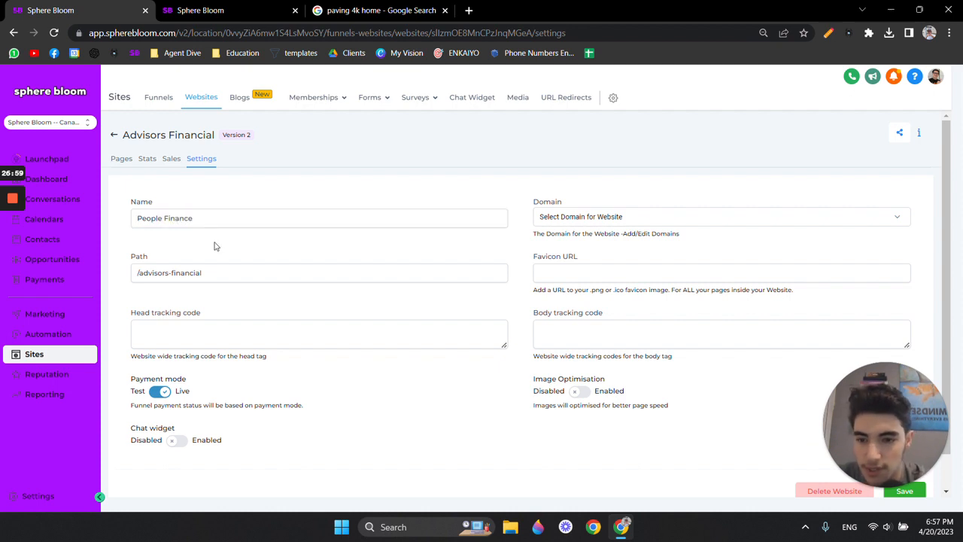
Step: Set the website's path to /home
left_click_drag(202, 272, 139, 273)
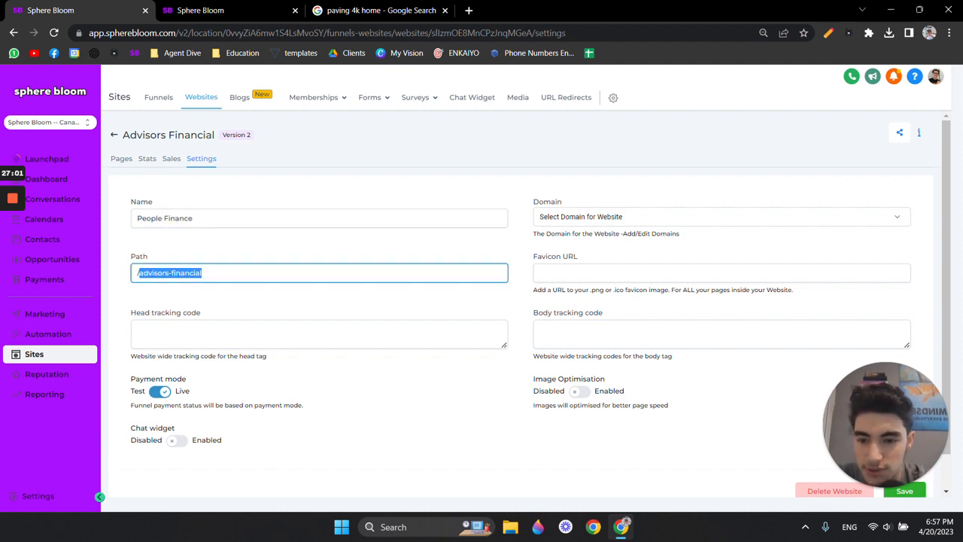
type("home")
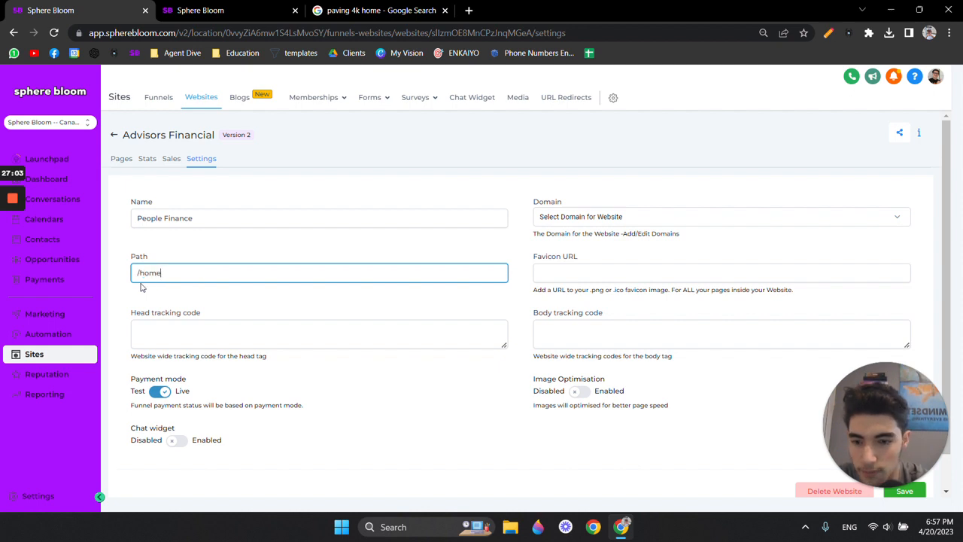
left_click(199, 309)
Step: Review the domain choices, favicon URL and body tracking code fields without filling them in, and save the website settings
scroll(290, 294, "down", 1)
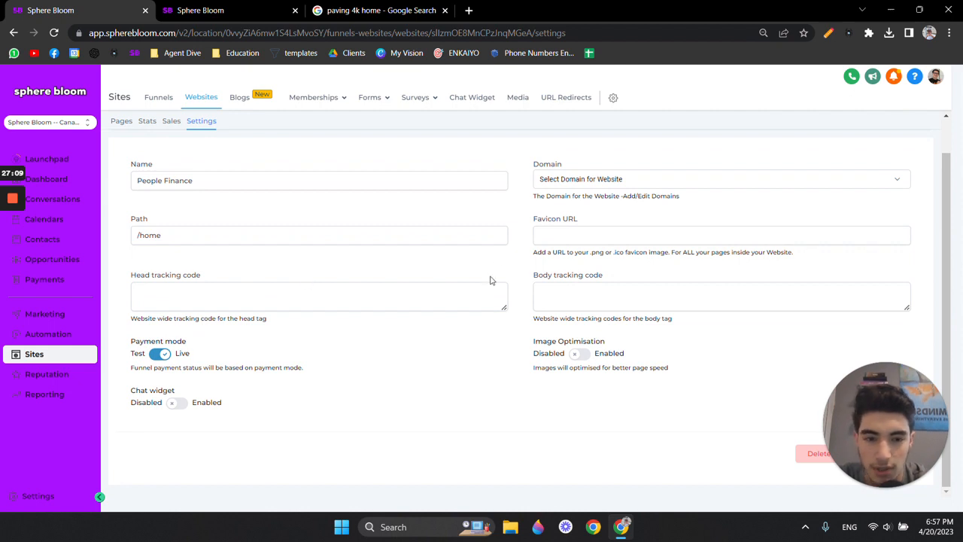
left_click(623, 183)
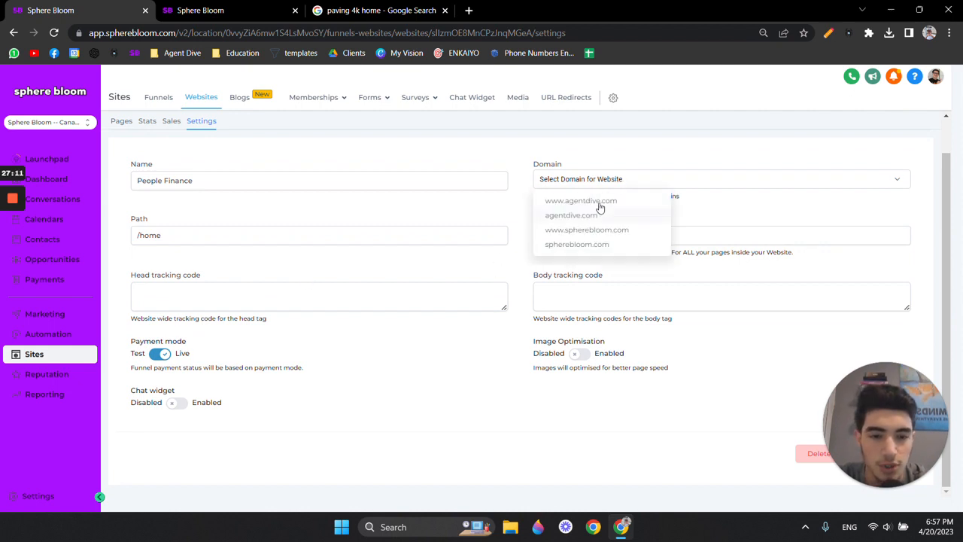
left_click(510, 273)
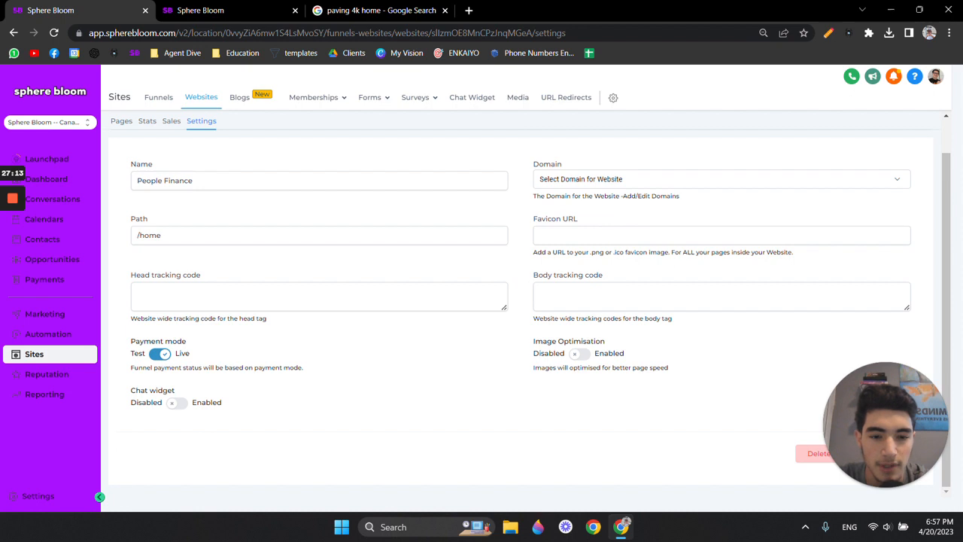
left_click(593, 235)
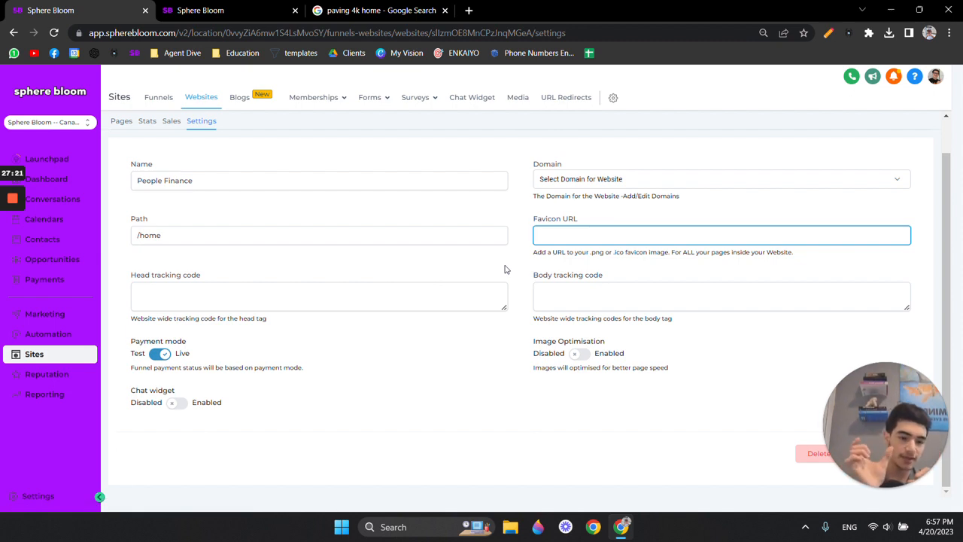
left_click(583, 223)
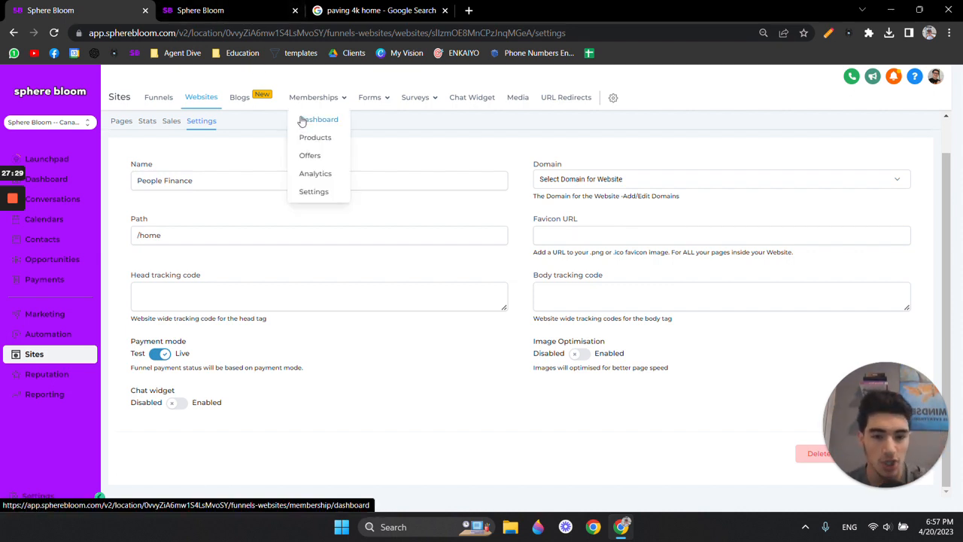
left_click(721, 296)
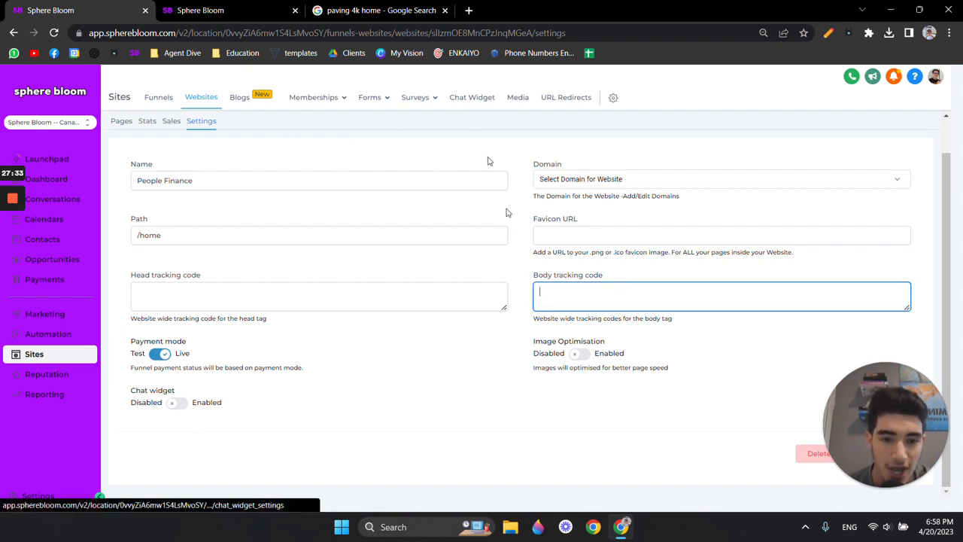
left_click(719, 380)
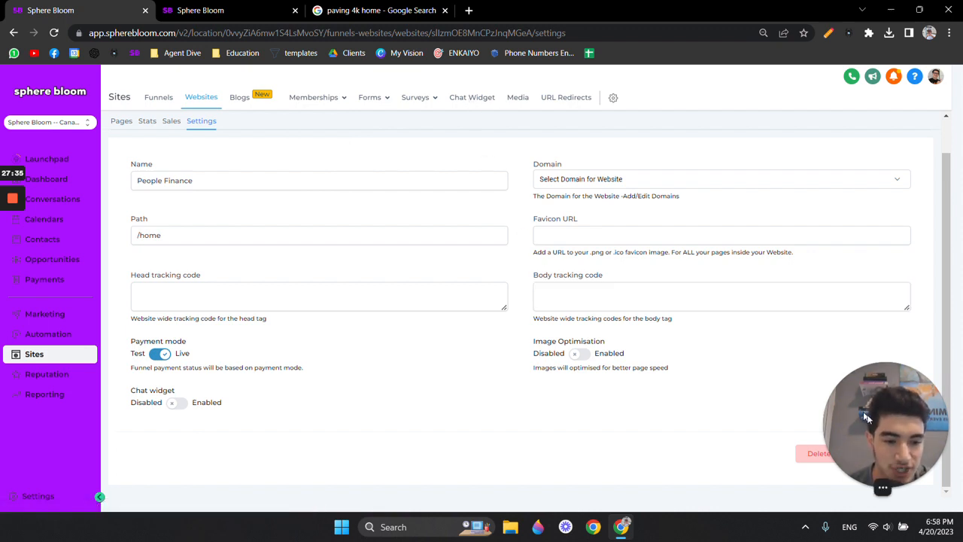
left_click(903, 455)
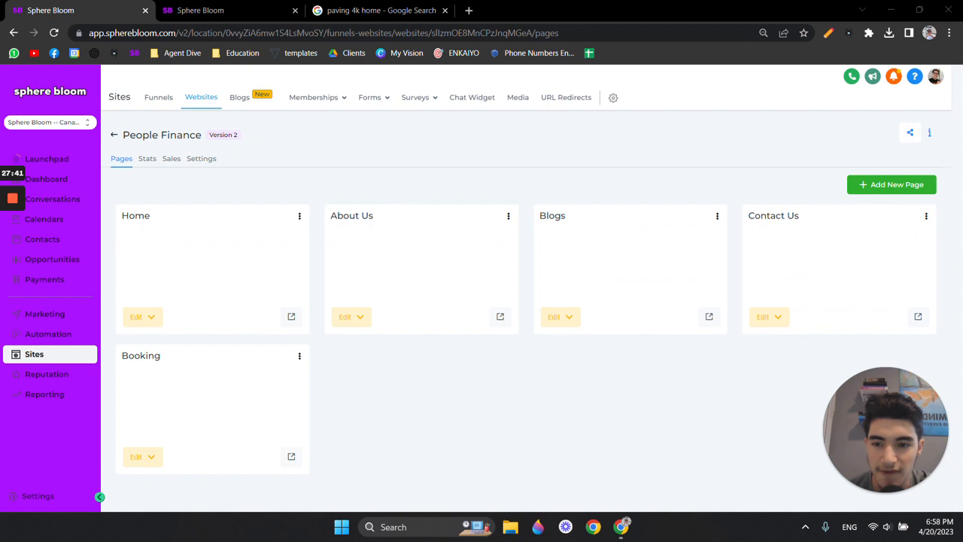
Step: Reopen the People Finance website's settings and switch to its page statistics
left_click(191, 165)
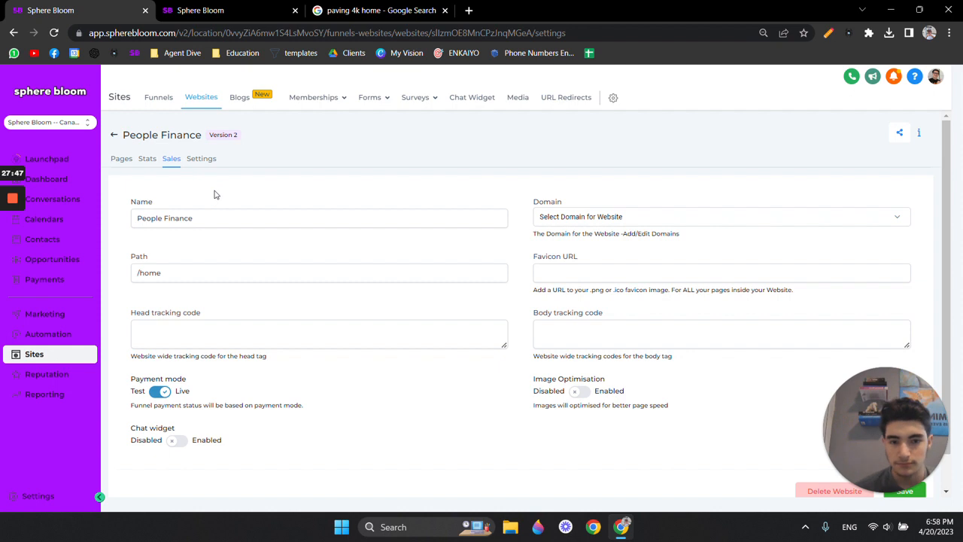
scroll(219, 217, "down", 1)
scroll(220, 217, "up", 1)
left_click(148, 161)
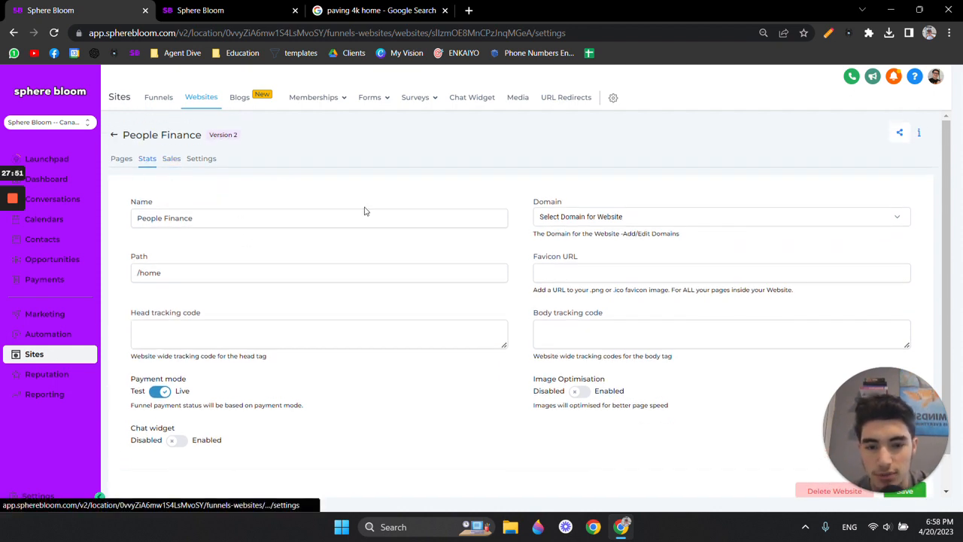
scroll(399, 215, "down", 1)
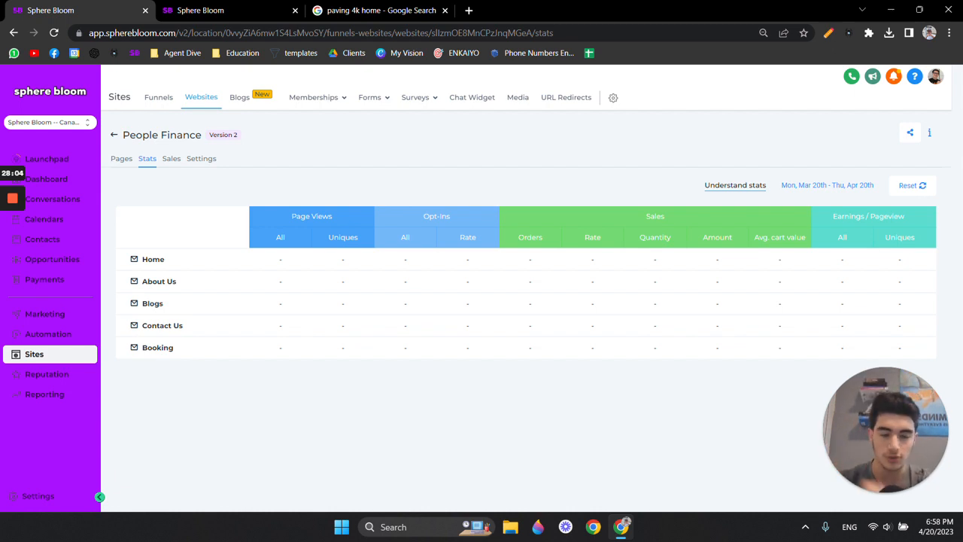
Step: Examine the Sales and Earnings / Pageview statistics for each listed page, and return to the website's pages
left_click_drag(645, 217, 661, 216)
left_click(664, 216)
left_click(662, 216)
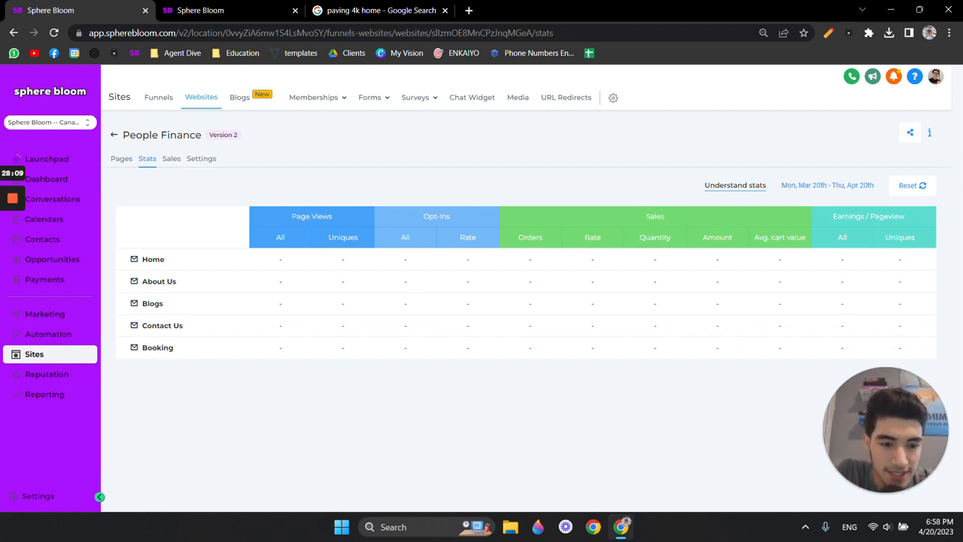
left_click_drag(834, 219, 870, 217)
left_click(889, 217)
left_click(870, 217)
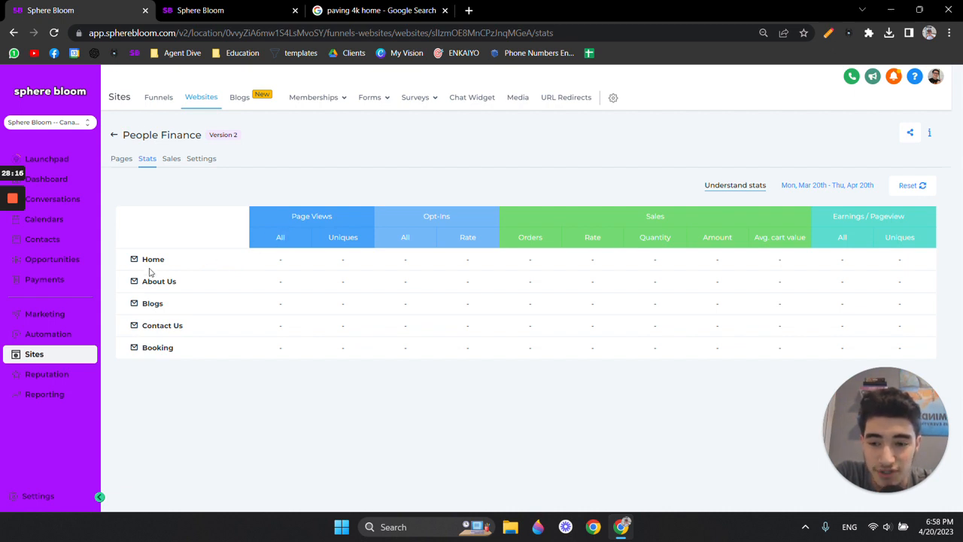
left_click_drag(140, 256, 190, 332)
left_click(233, 377)
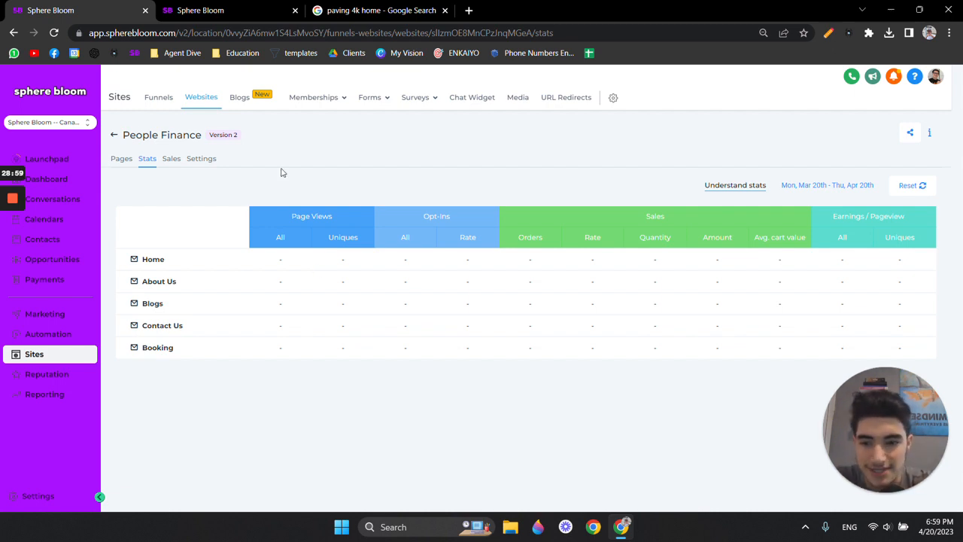
left_click(123, 160)
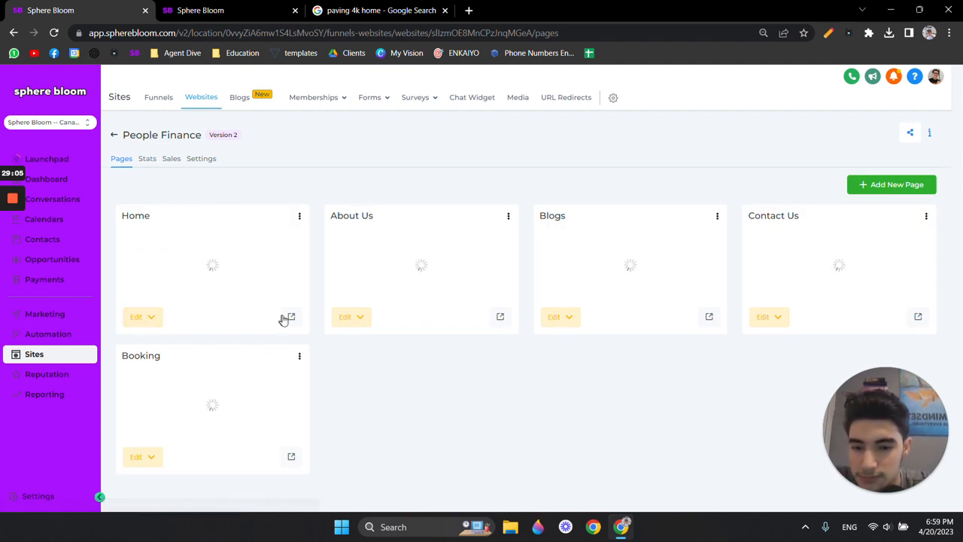
Step: Open the Home page for editing in a new browser tab and look over its first sections
left_click(145, 319)
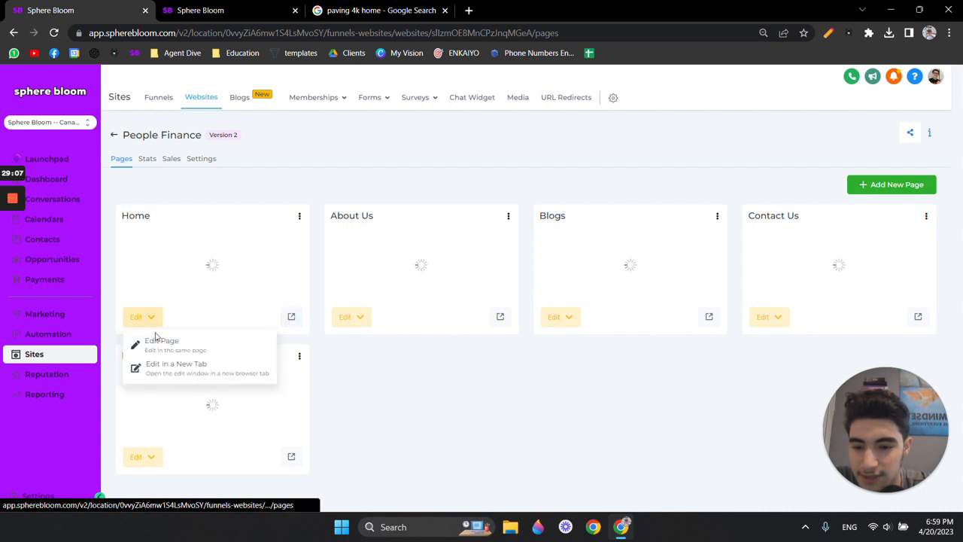
left_click(171, 366)
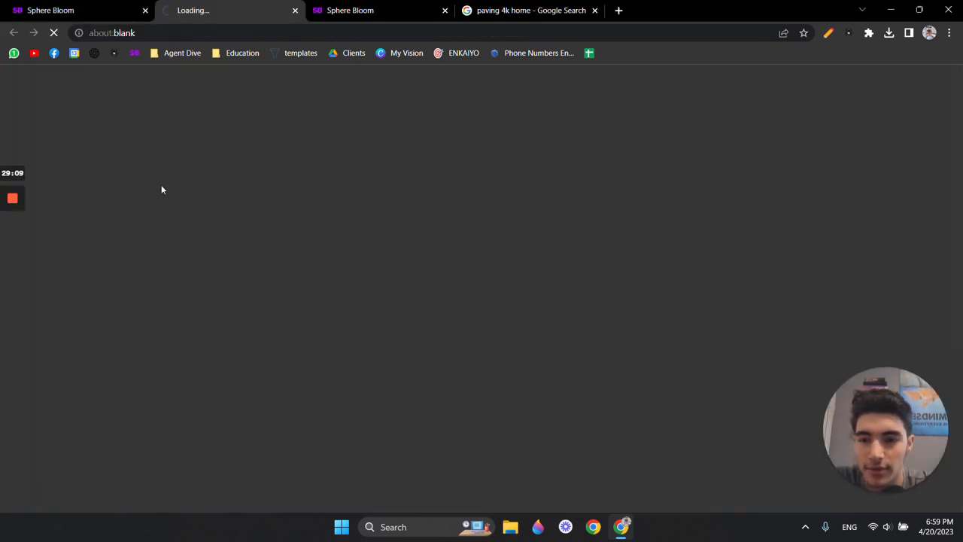
mouse_move(23, 249)
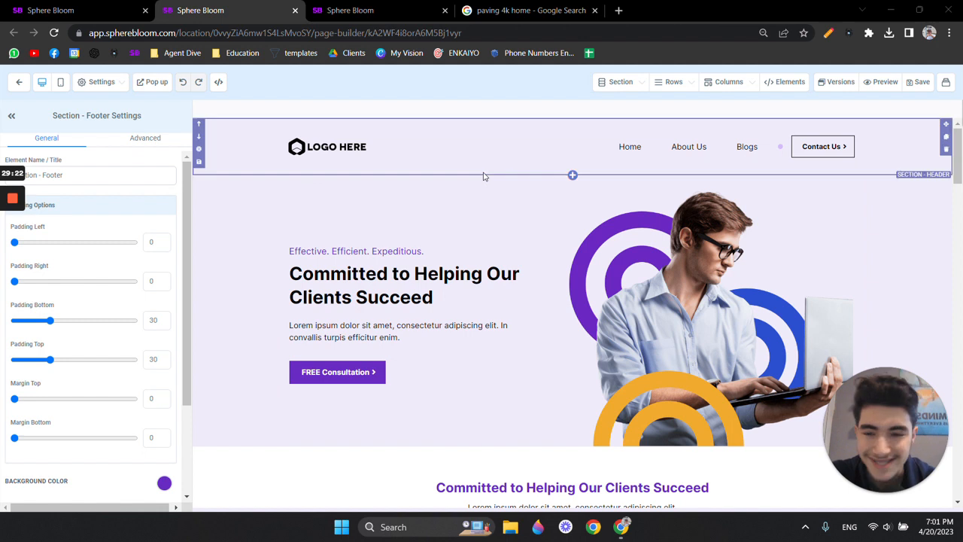
scroll(391, 165, "down", 1)
scroll(535, 236, "down", 5)
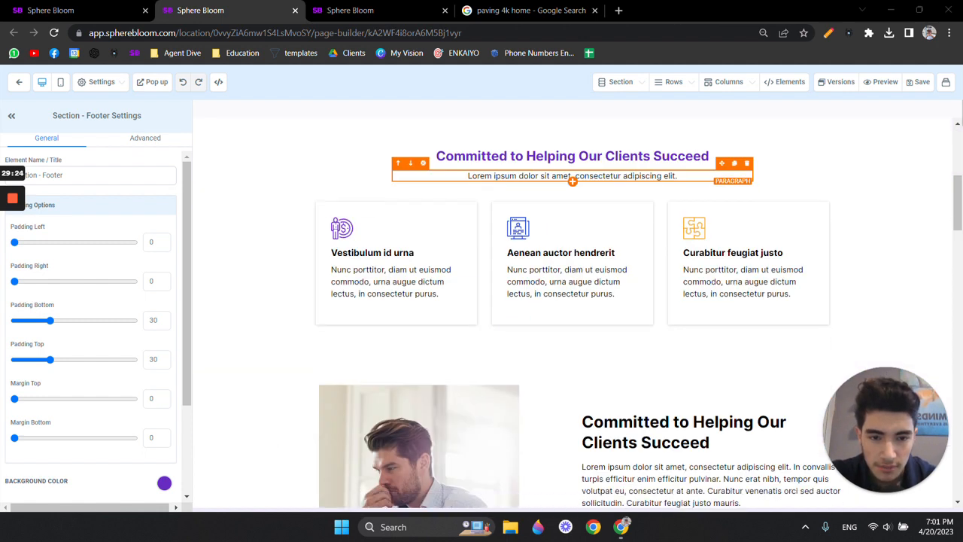
scroll(535, 236, "up", 6)
Step: Replace the hero section's headline with "Helping people with their accounting all online..."
left_click(313, 295)
left_click(313, 297)
left_click(310, 194)
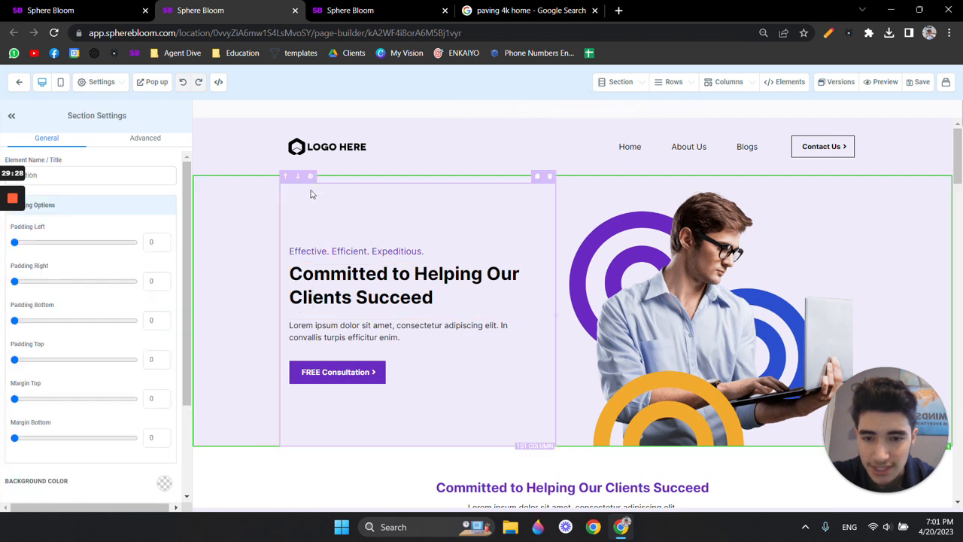
triple_click(347, 274)
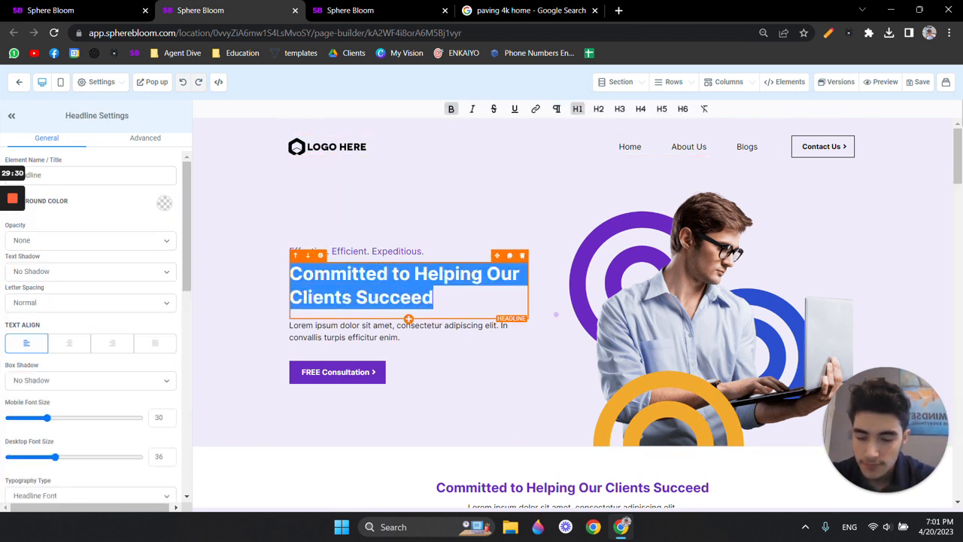
type("Helping people with their accounting all online...")
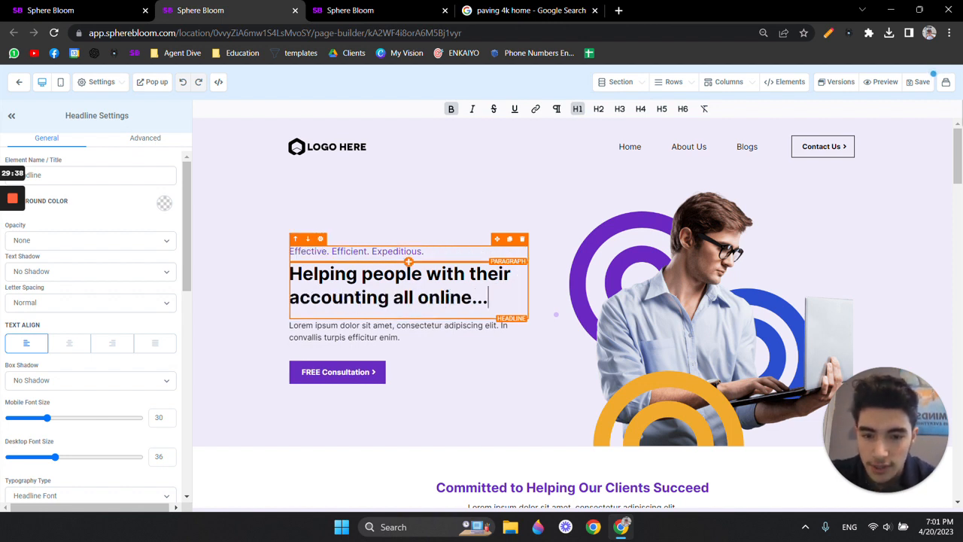
Step: Examine the colour and spacing options of the tagline paragraph above the hero headline
left_click(334, 257)
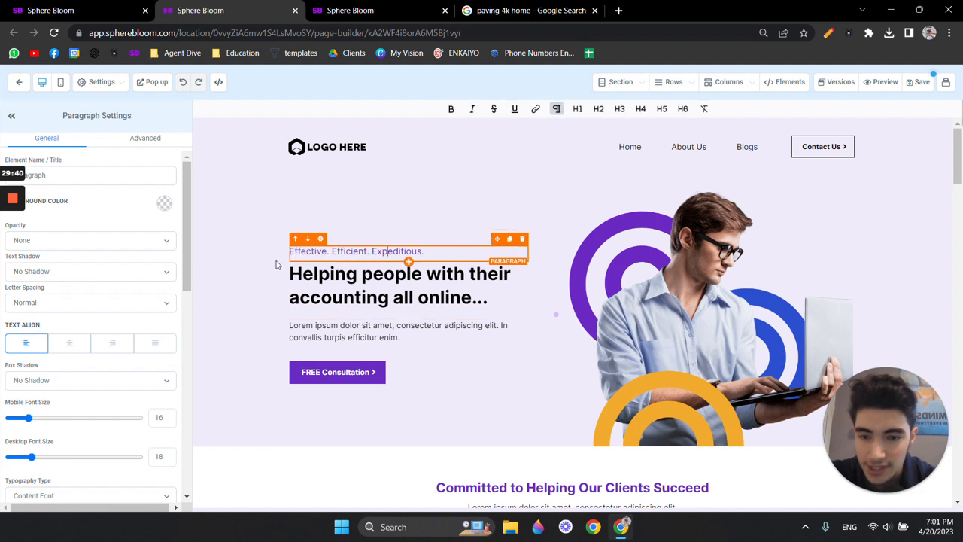
scroll(146, 249, "down", 8)
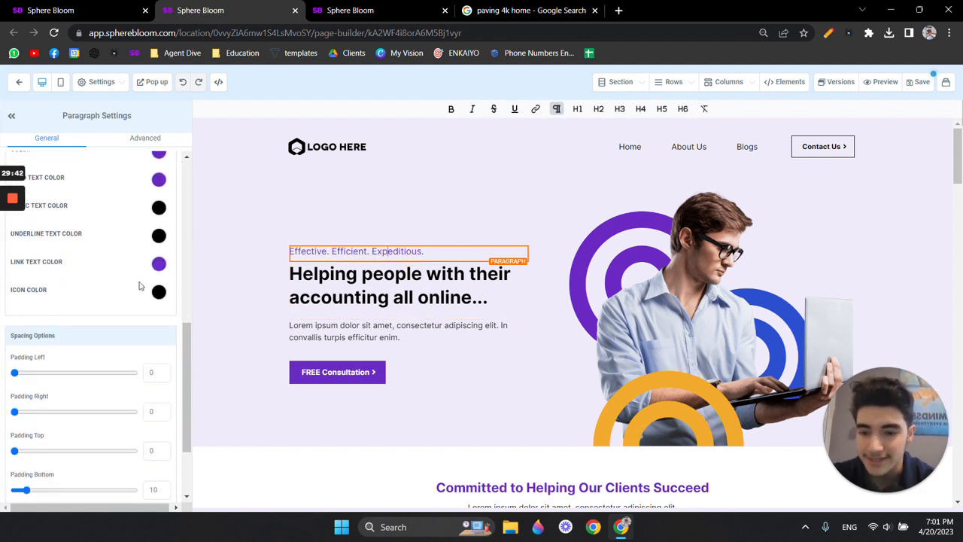
scroll(141, 286, "up", 10)
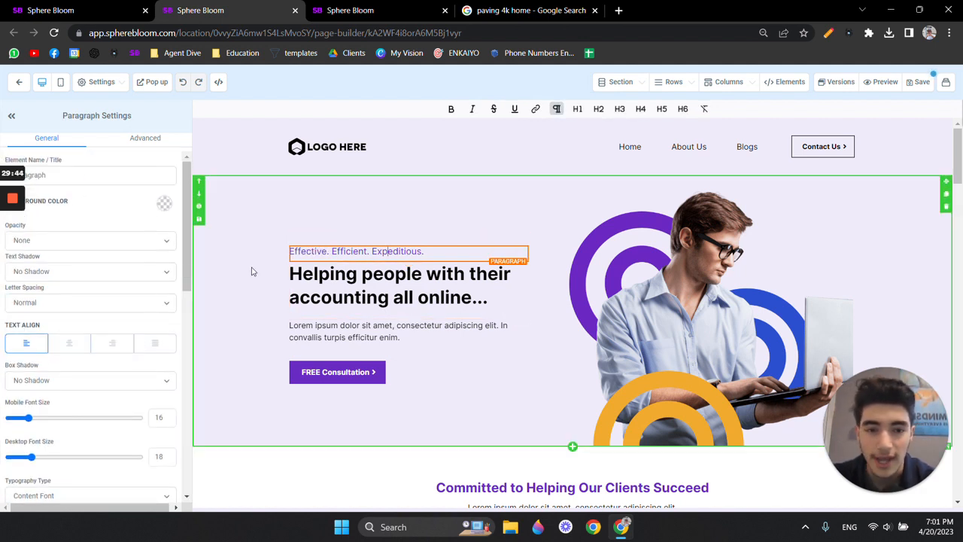
Step: Select the header's navigation menu and examine its brand logo image settings
left_click(350, 148)
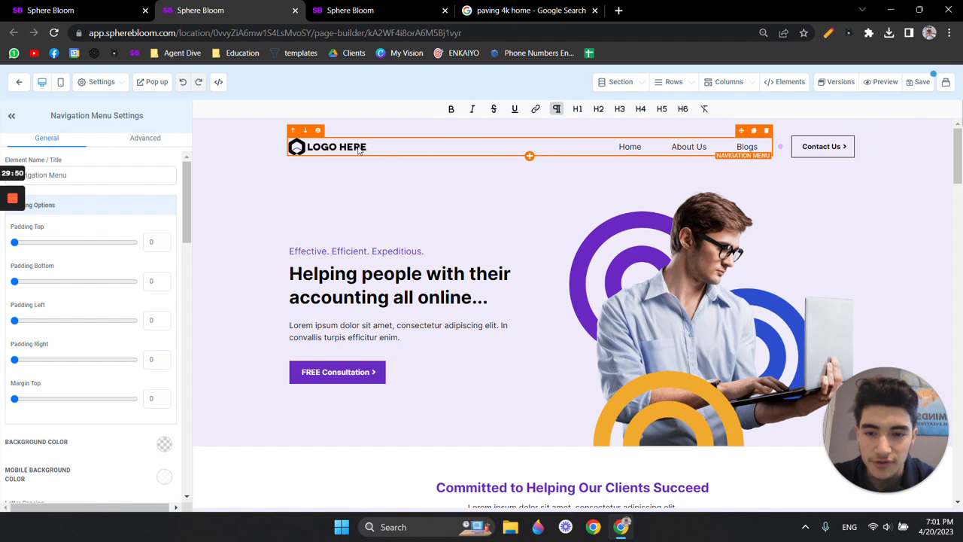
scroll(140, 243, "down", 10)
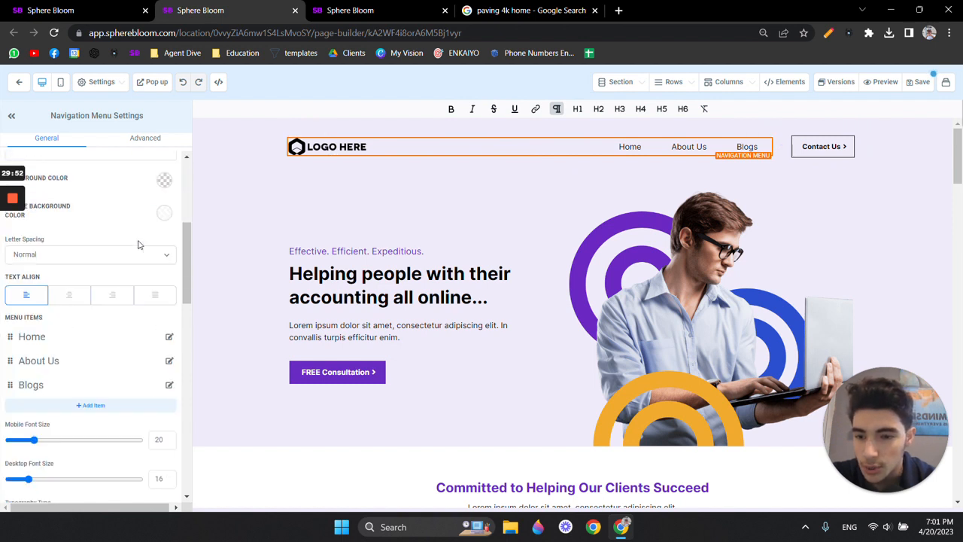
scroll(140, 243, "up", 10)
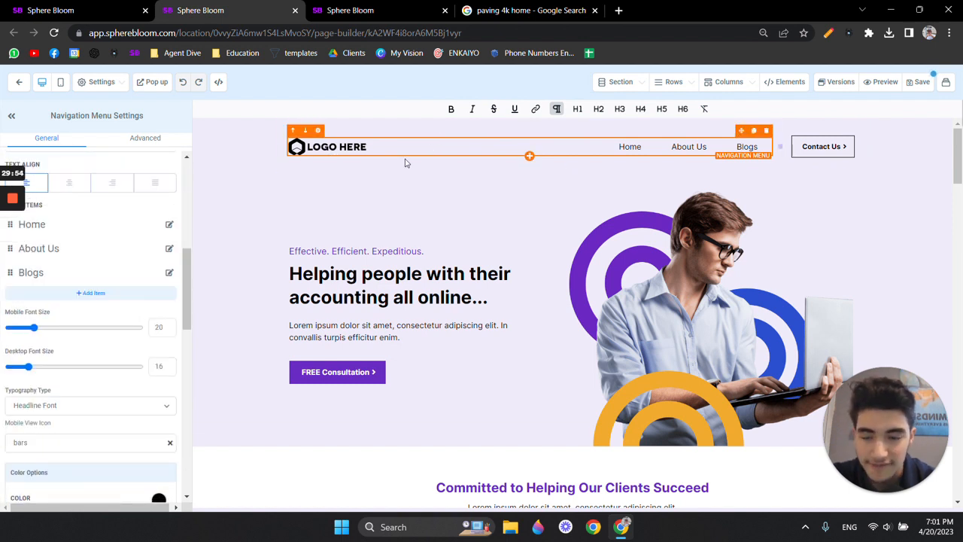
scroll(75, 296, "down", 13)
scroll(112, 285, "down", 5)
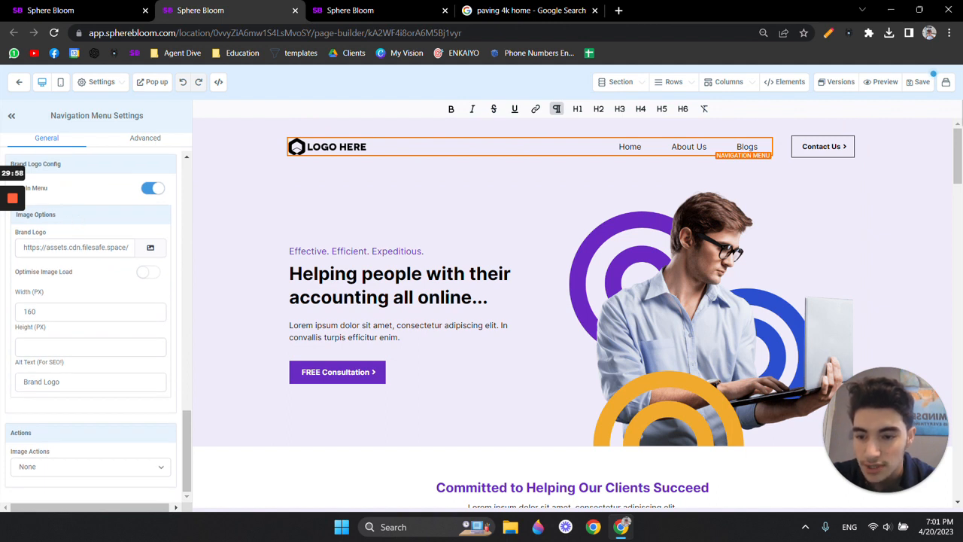
triple_click(94, 248)
left_click(93, 248)
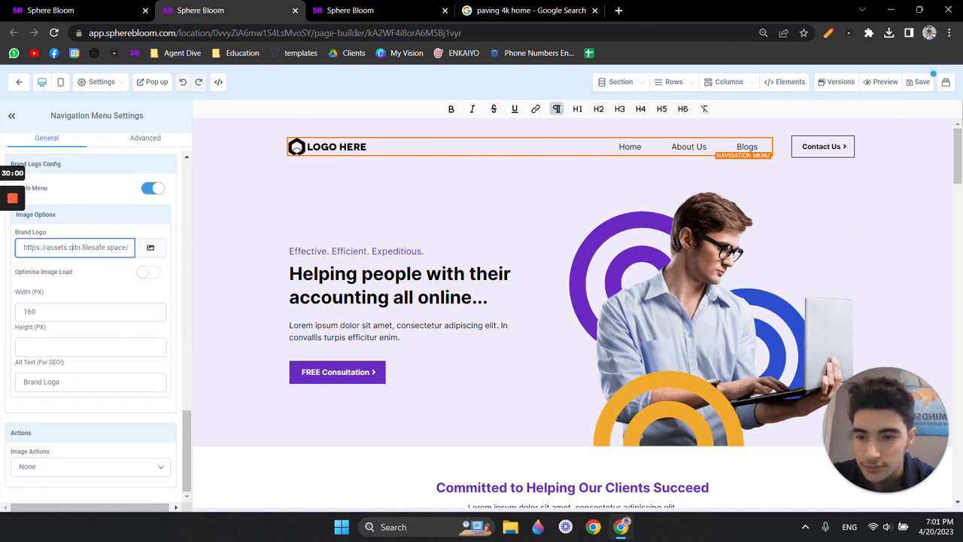
left_click(12, 249)
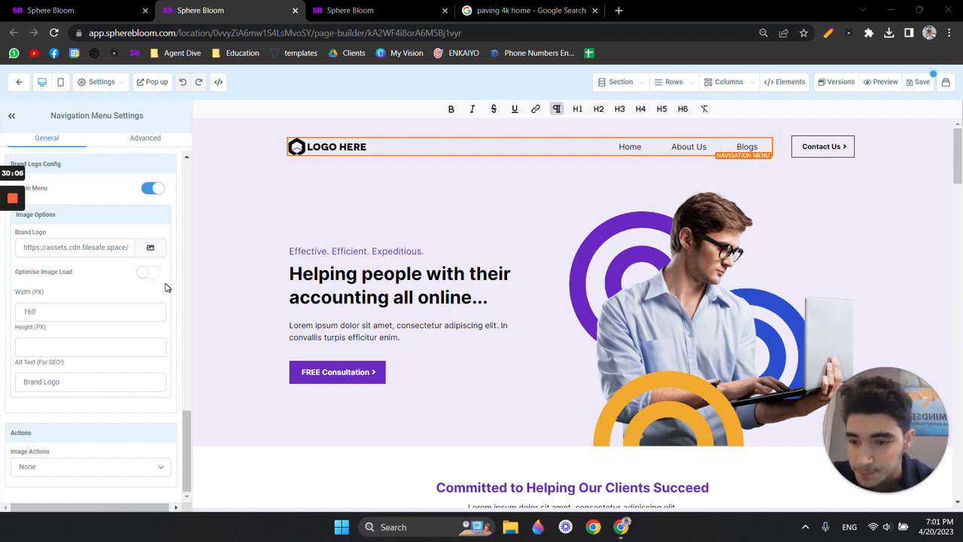
Step: Try brand logo widths of 200 px and 500 px, and set the width to 100 px
double_click(72, 312)
type("200")
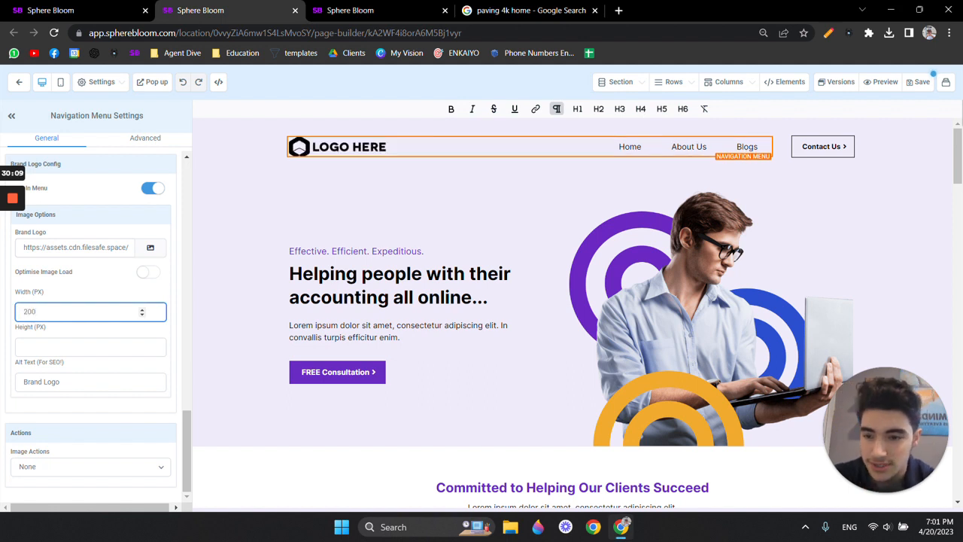
key("ctrl+a")
type("500")
key("ctrl+a")
type("1")
left_click(111, 290)
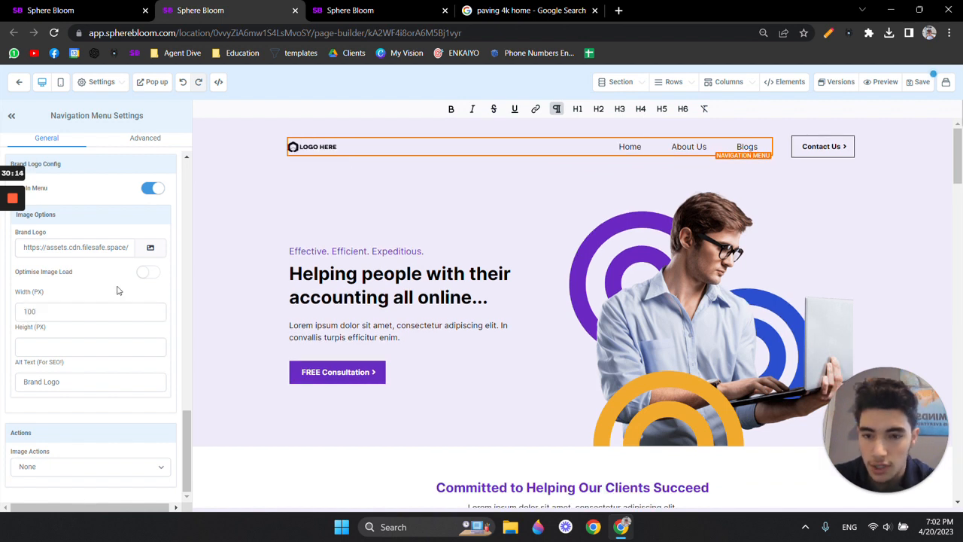
Step: Open the configuration of the navigation menu's Home item and set its title to "Home Page"
scroll(118, 290, "up", 3)
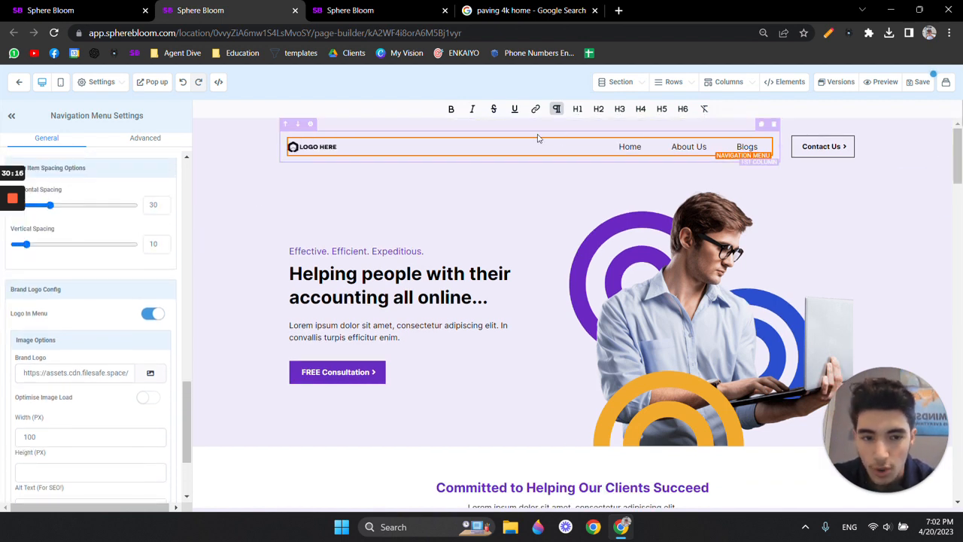
scroll(128, 277, "up", 3)
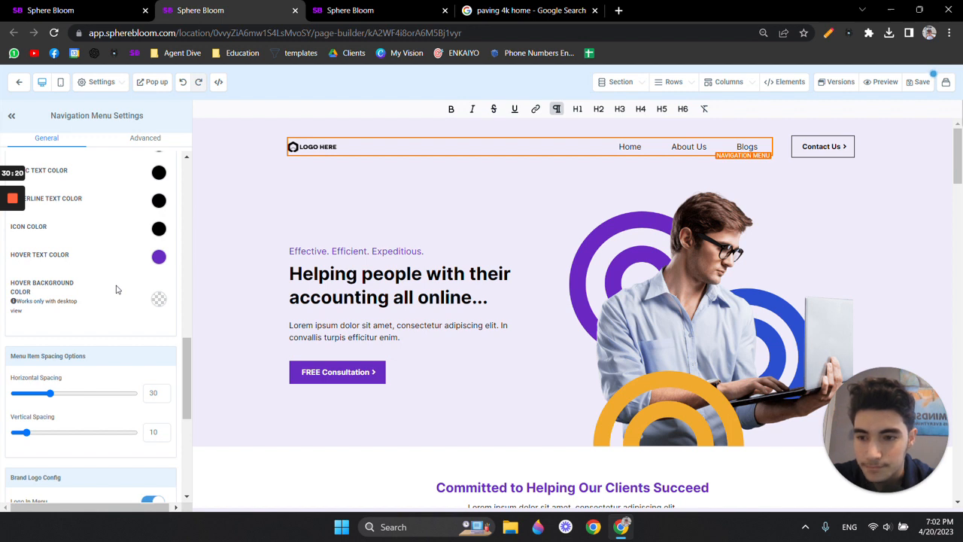
scroll(184, 252, "up", 5)
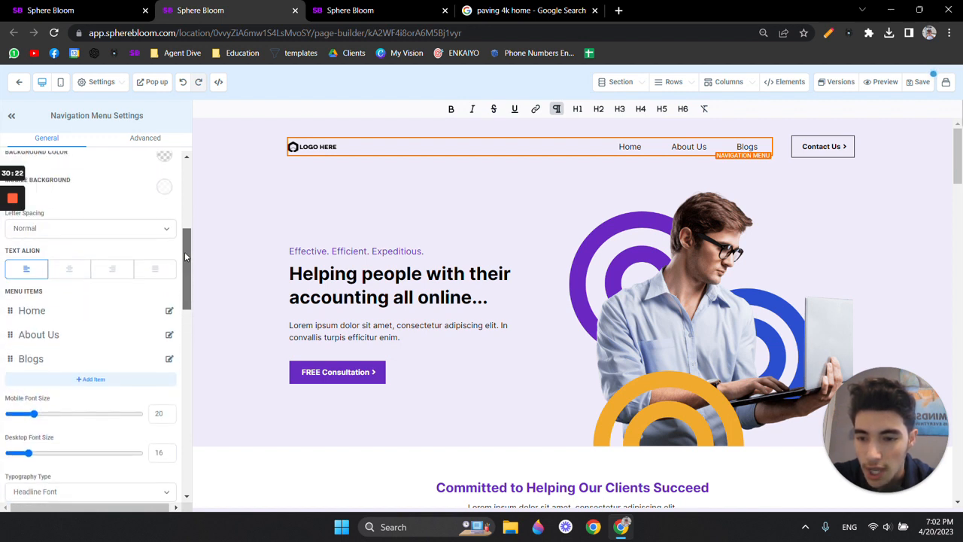
scroll(72, 295, "down", 1)
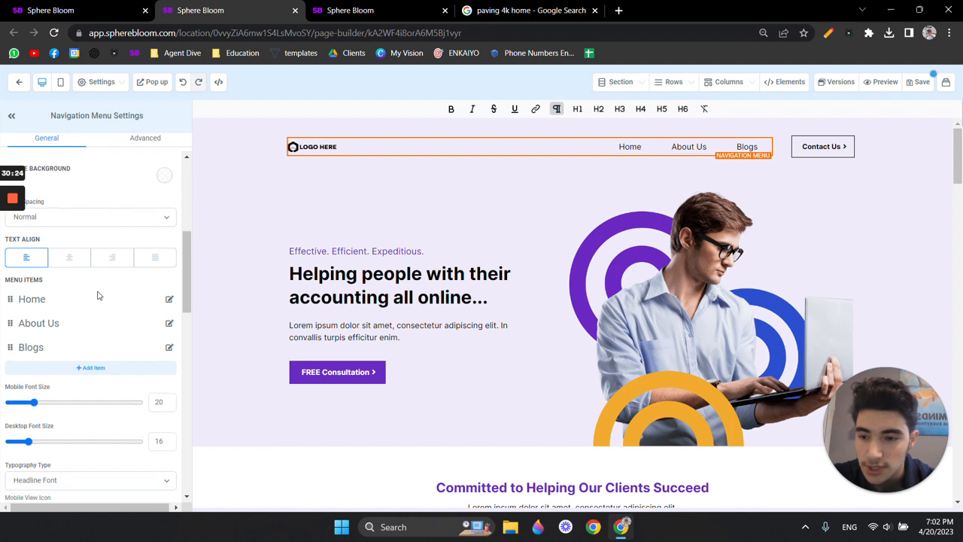
scroll(75, 282, "up", 1)
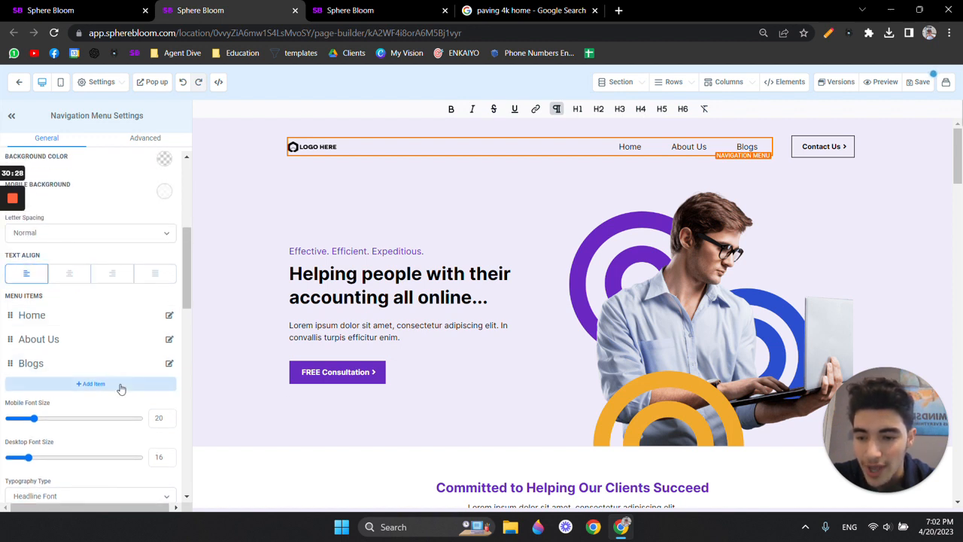
left_click(170, 319)
key("ctrl+a")
type("Home Page")
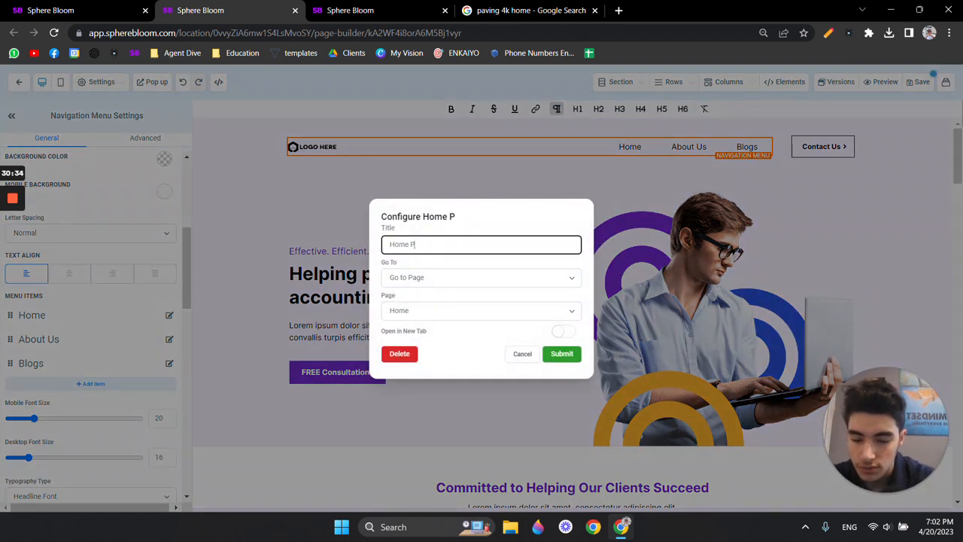
left_click(446, 228)
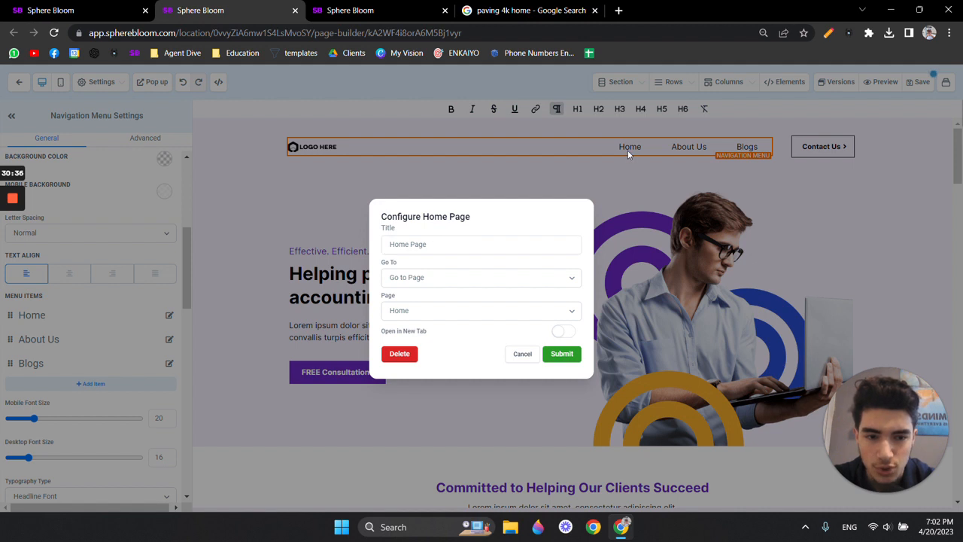
Step: Review the available page targets for the menu item, and link it to the website URL #home instead
left_click(507, 287)
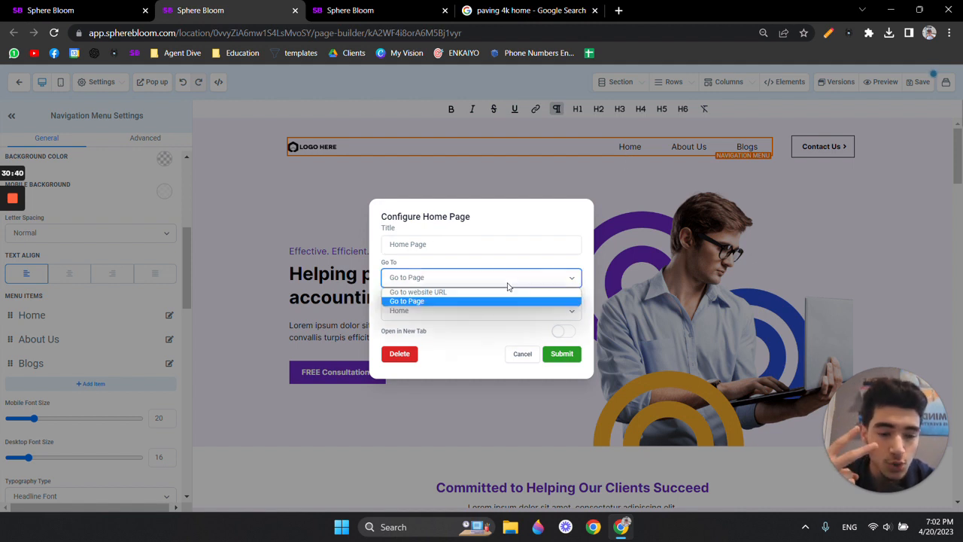
left_click(491, 302)
left_click(480, 310)
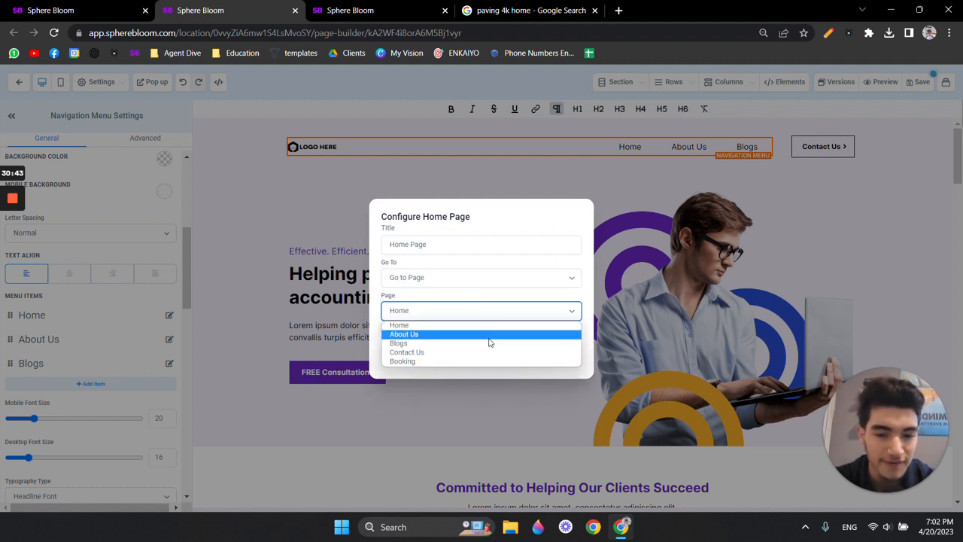
left_click(480, 283)
left_click(474, 293)
type("#home")
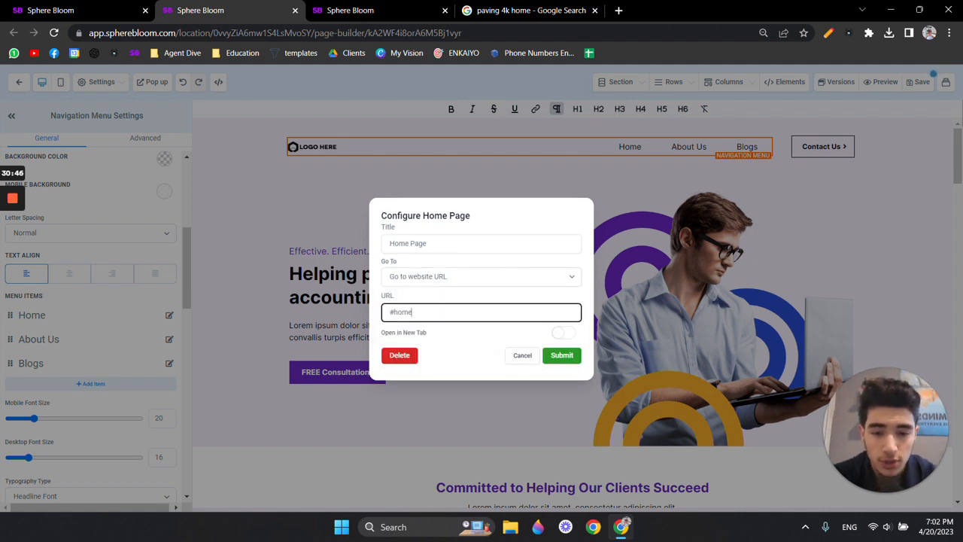
Step: Retitle the menu item as "Facebook", review its URL and new-tab option, and submit the configuration
double_click(417, 243)
key("ctrl+a")
type("Faceb")
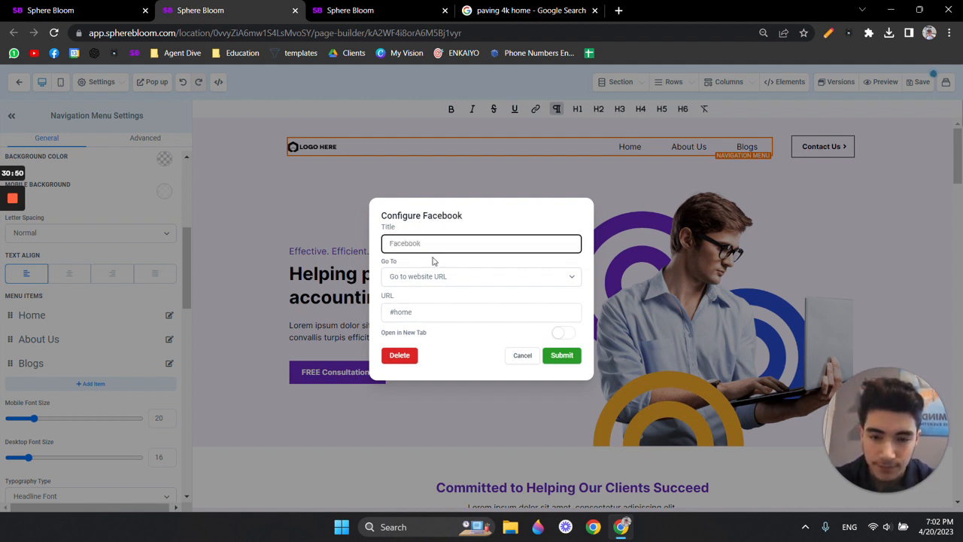
left_click(434, 313)
left_click_drag(392, 334, 412, 333)
left_click(501, 335)
left_click(560, 335)
left_click(562, 356)
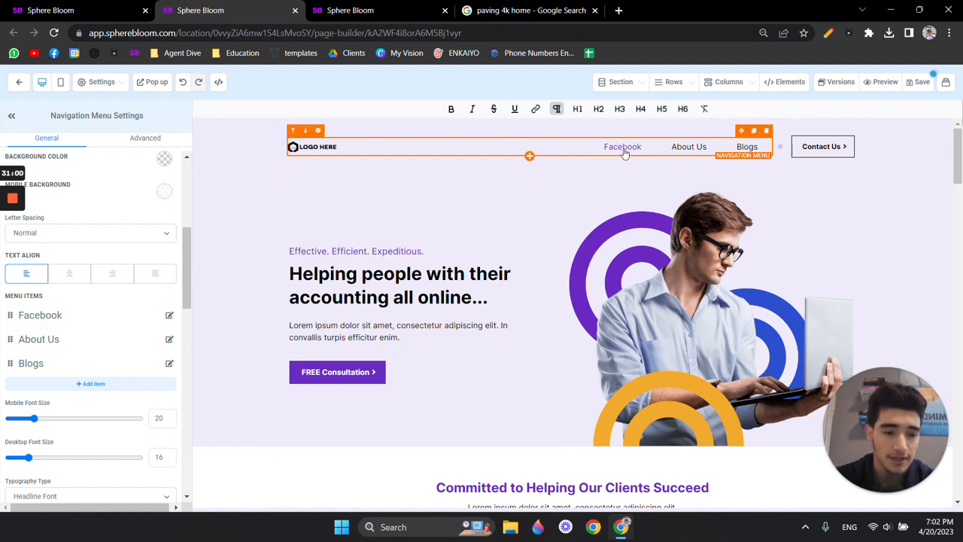
Step: Add a fourth item to the navigation menu and close its configuration with the default title and URL
left_click(92, 385)
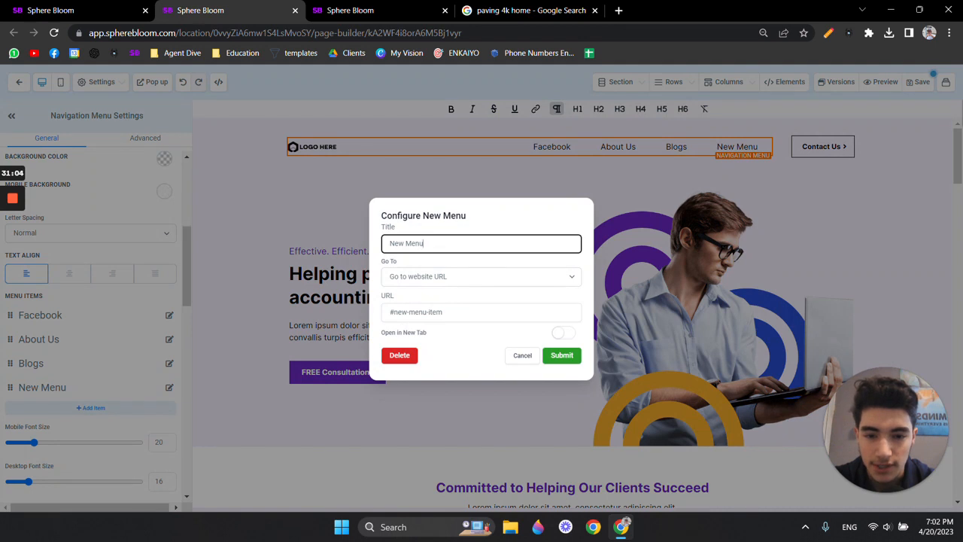
key("ctrl+shift+Left")
key("ctrl+shift+Left")
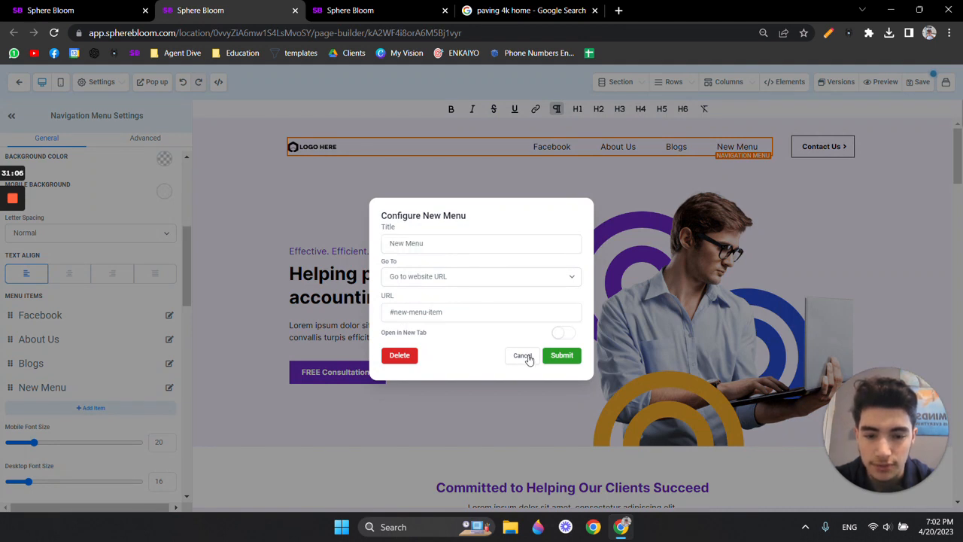
left_click(527, 355)
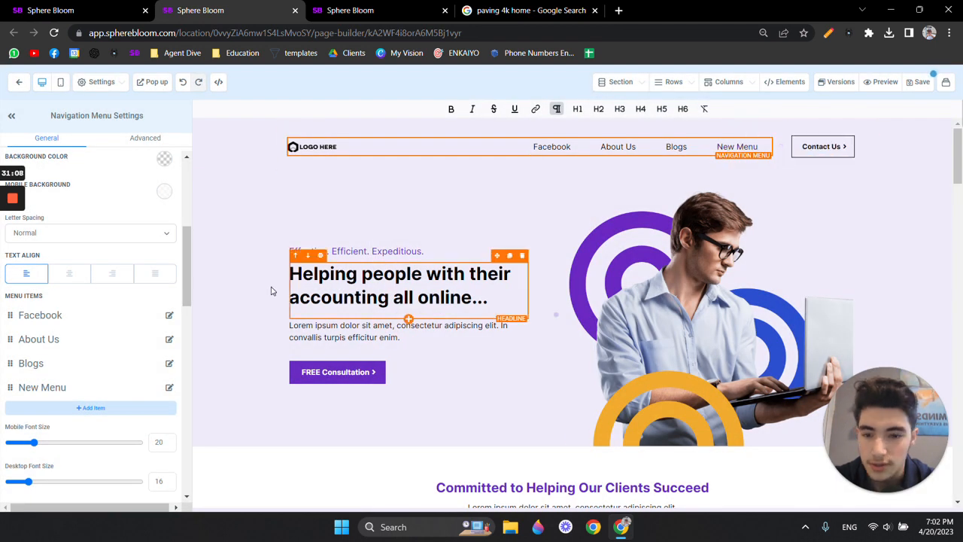
Step: Look over the rest of the Home page, from the service cards through testimonials and blogs to the footer
scroll(334, 275, "down", 5)
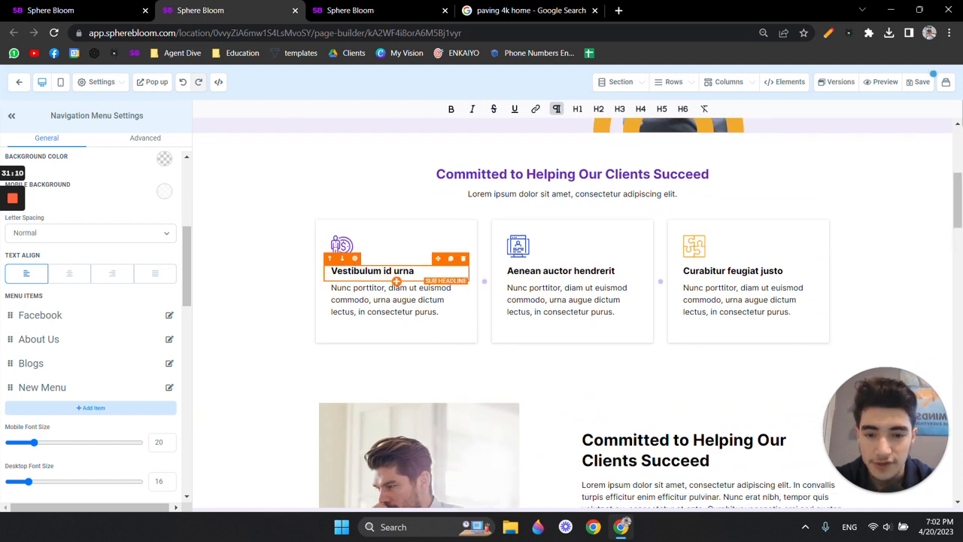
scroll(391, 267, "down", 15)
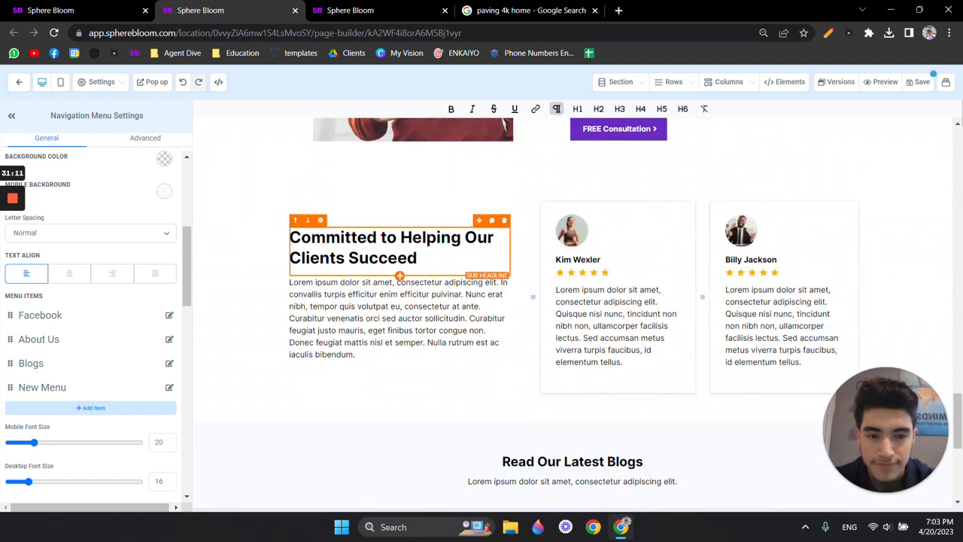
scroll(496, 228, "down", 5)
scroll(497, 271, "down", 1)
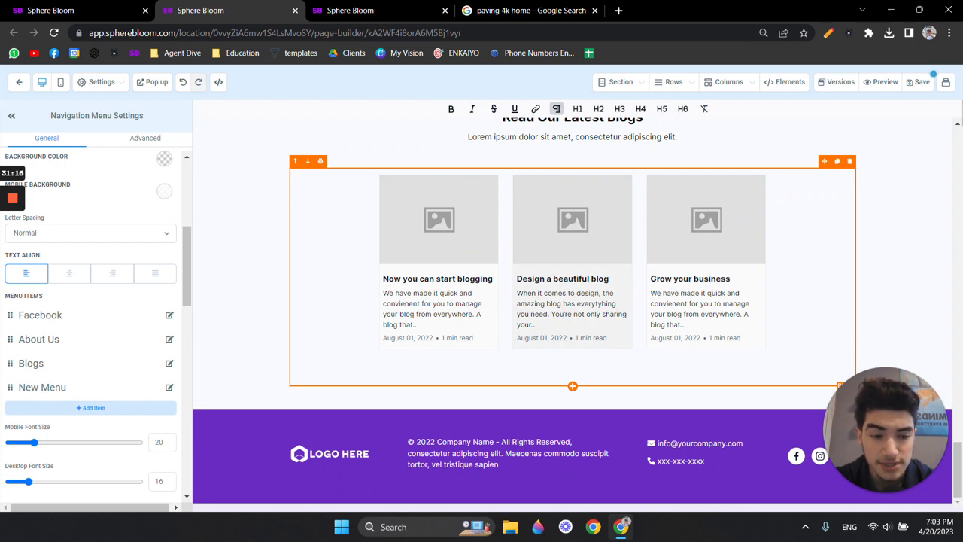
scroll(532, 312, "up", 20)
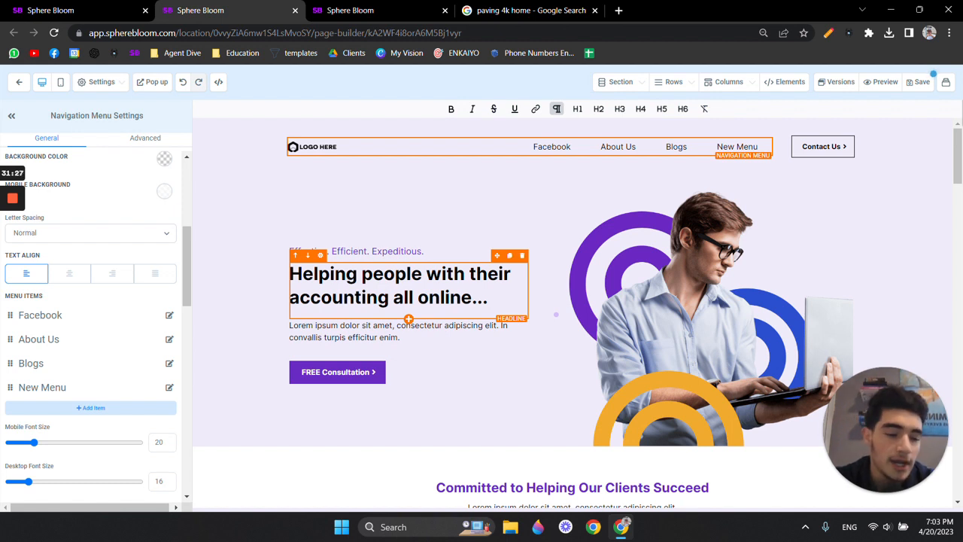
mouse_move(2, 236)
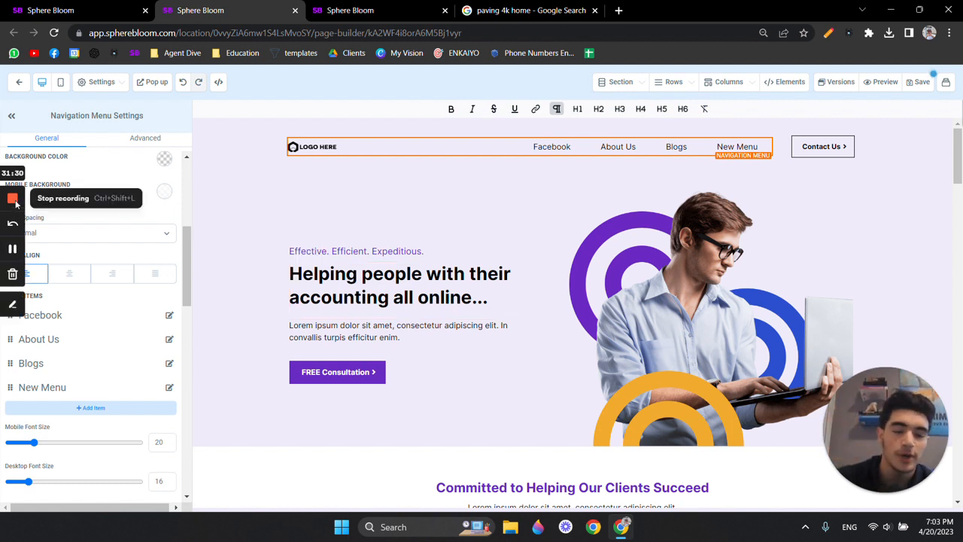